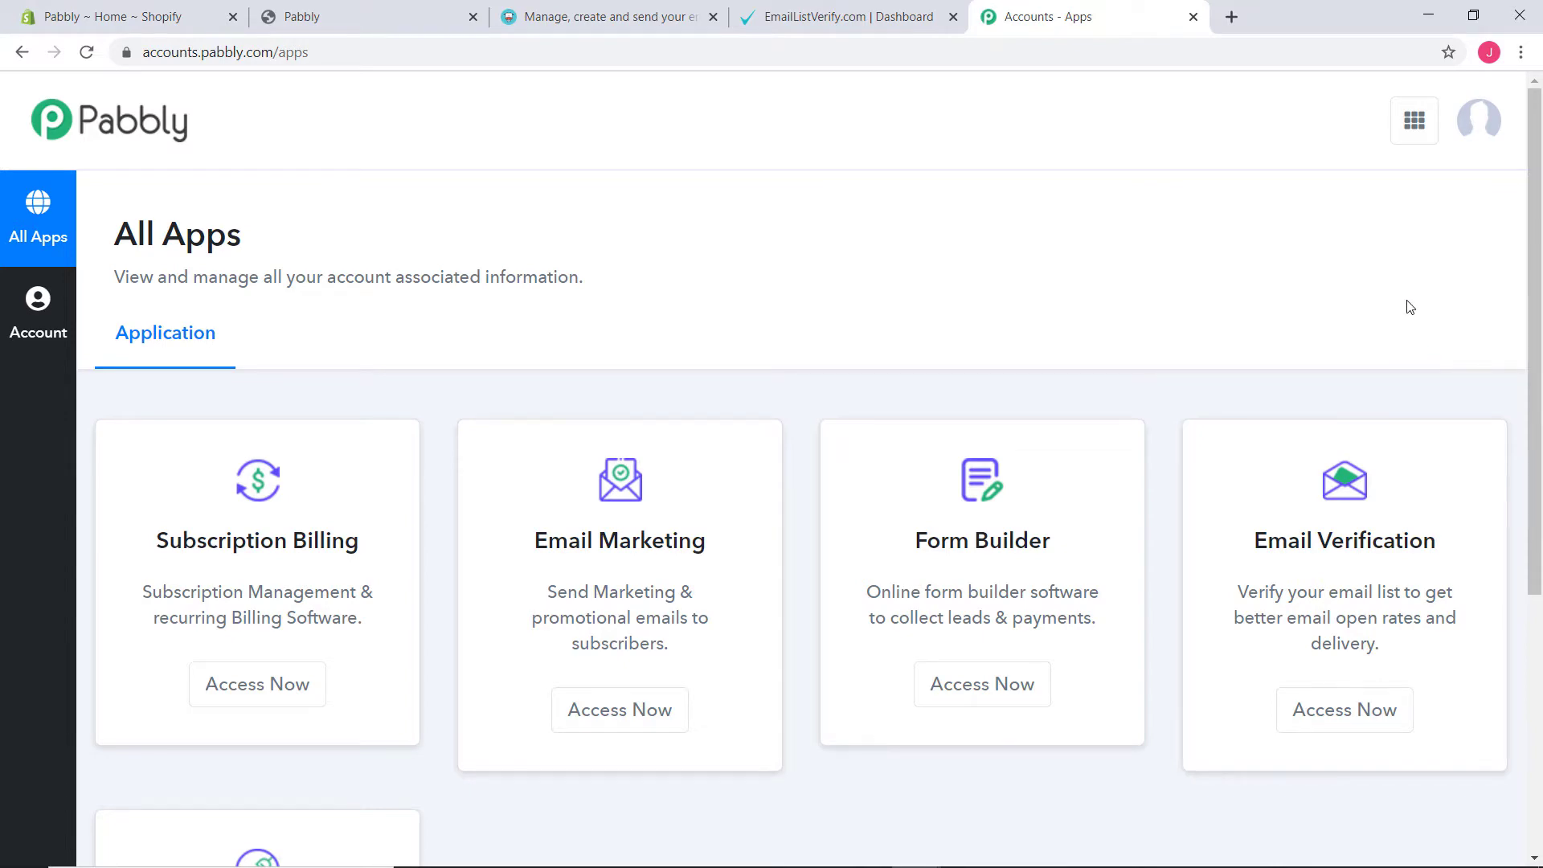
Open the Connect application from the account's app list and look over the existing workflows
scroll(1405, 303, down, 5)
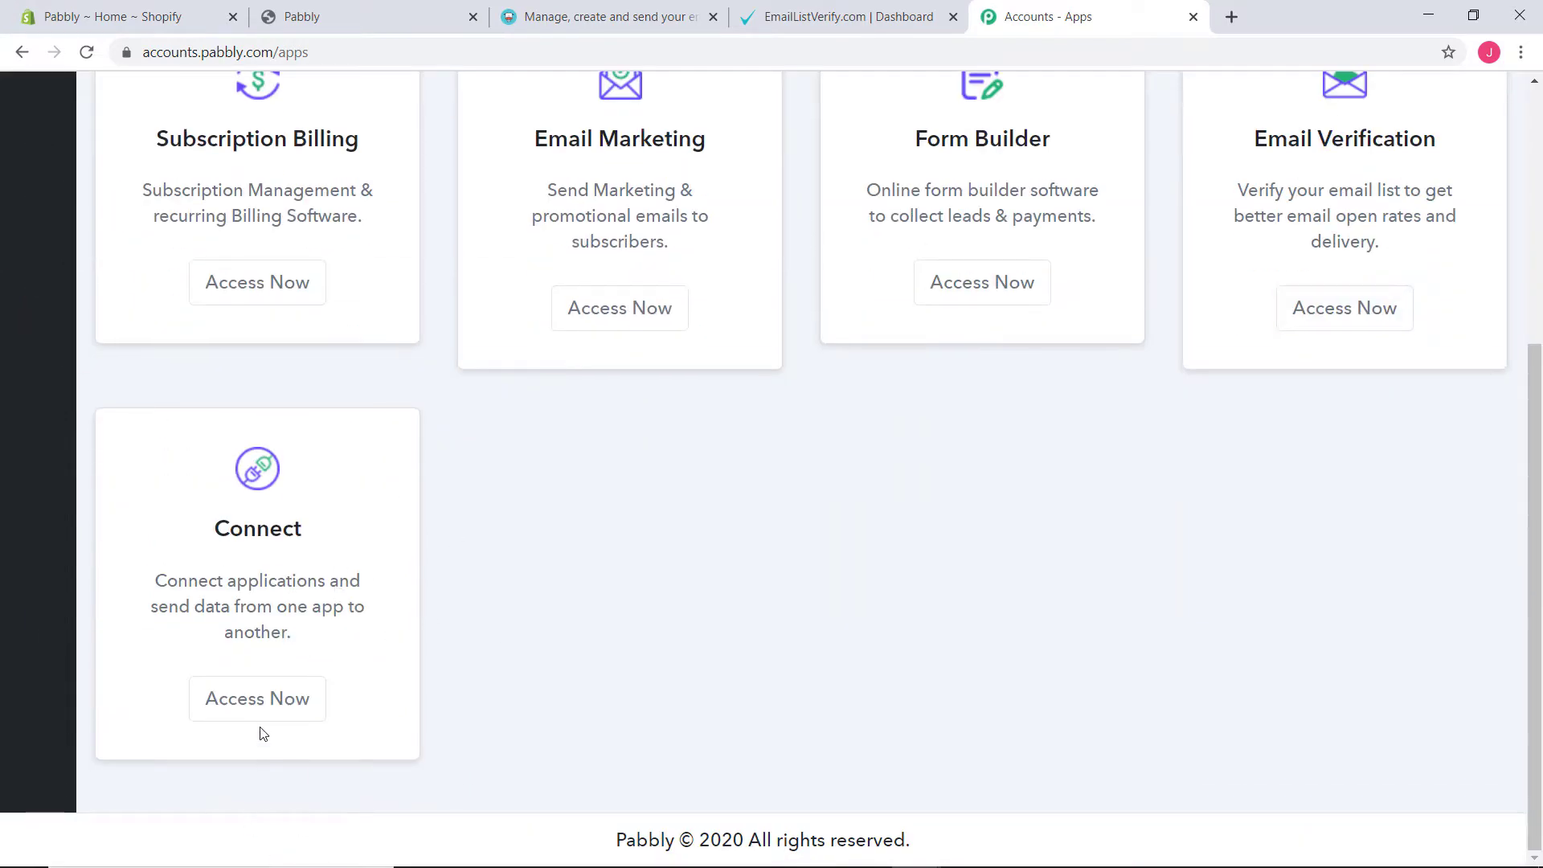
click(260, 697)
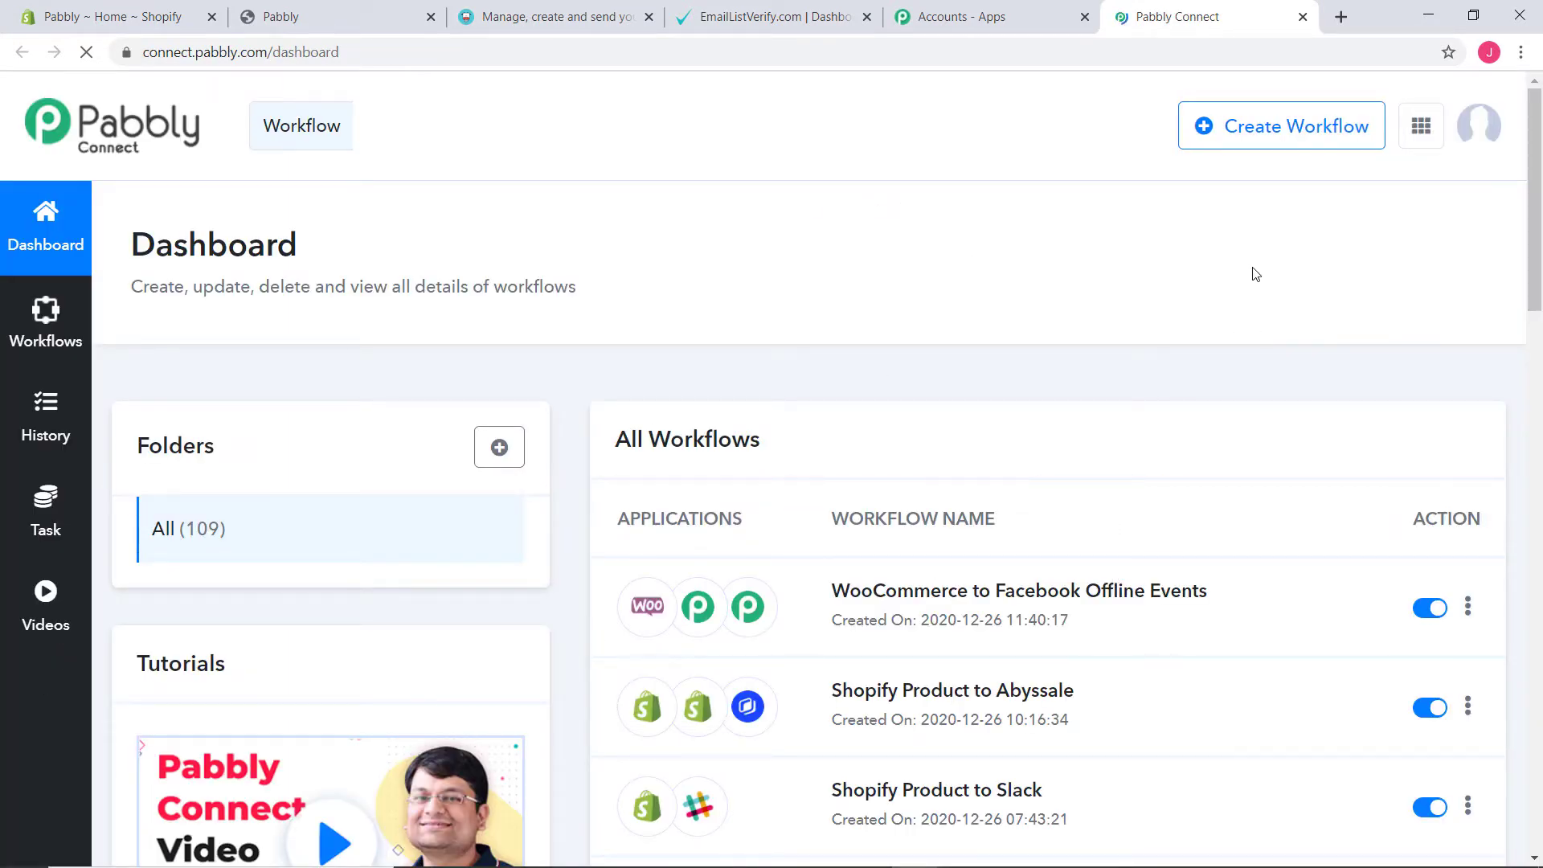
scroll(1210, 426, down, 6)
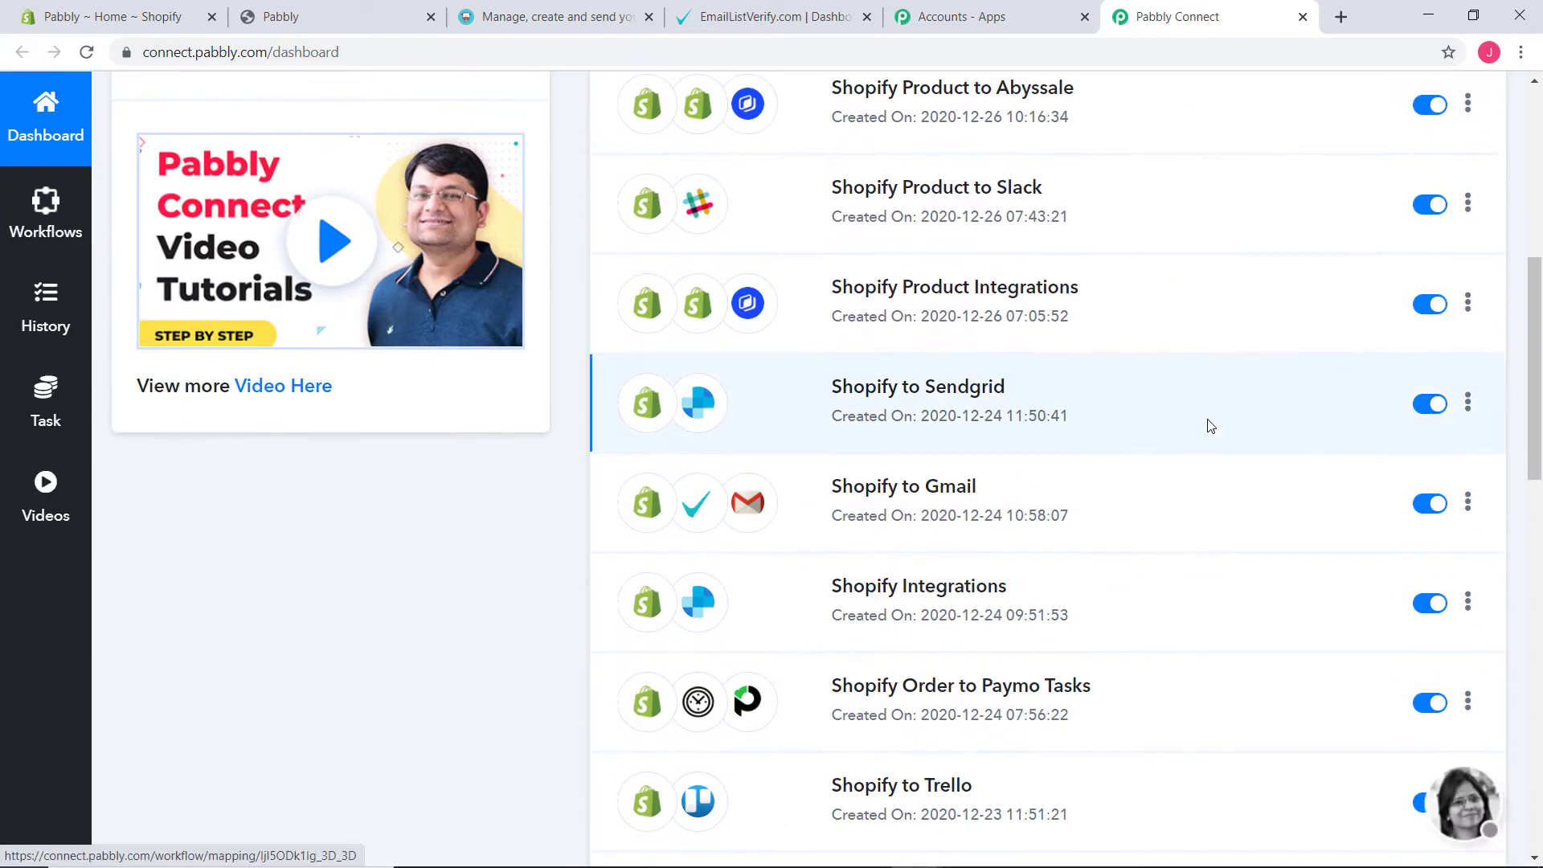
scroll(1187, 527, up, 6)
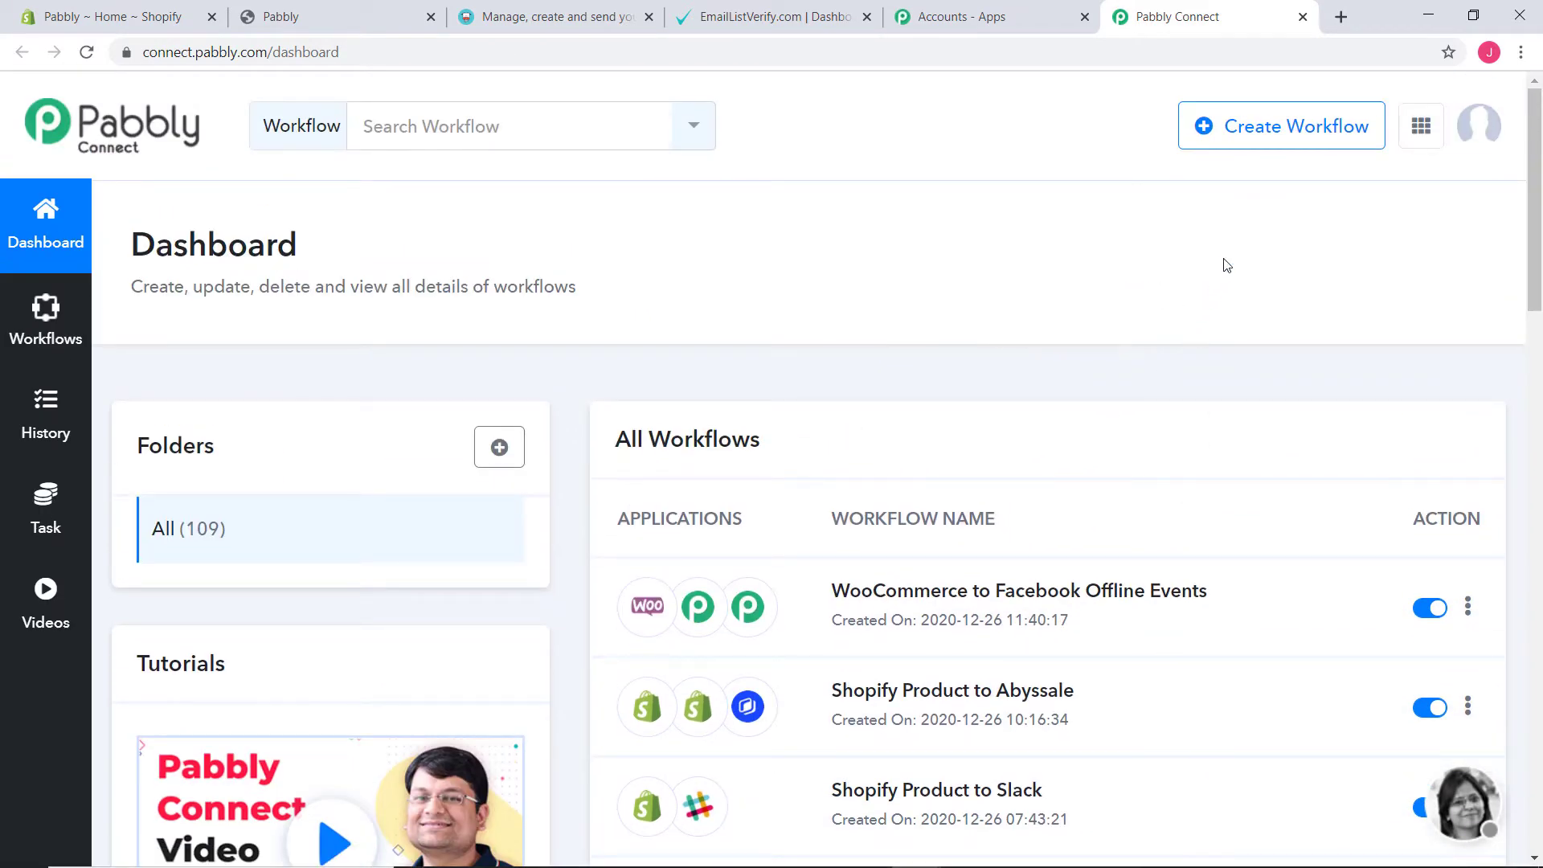
Create a new workflow named "Todoist to Clickup"
click(1257, 125)
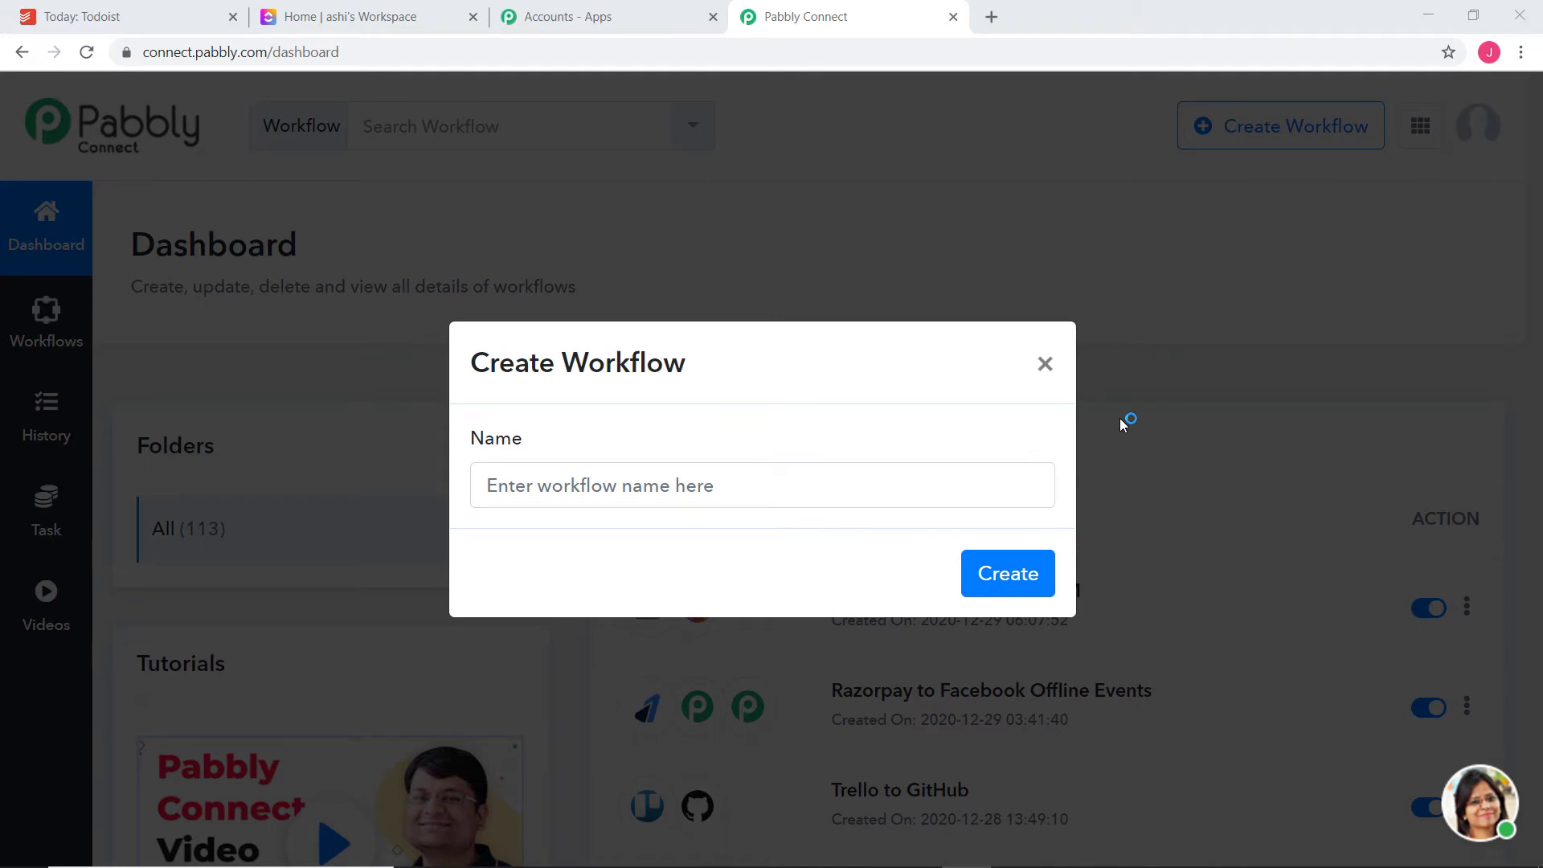
click(790, 487)
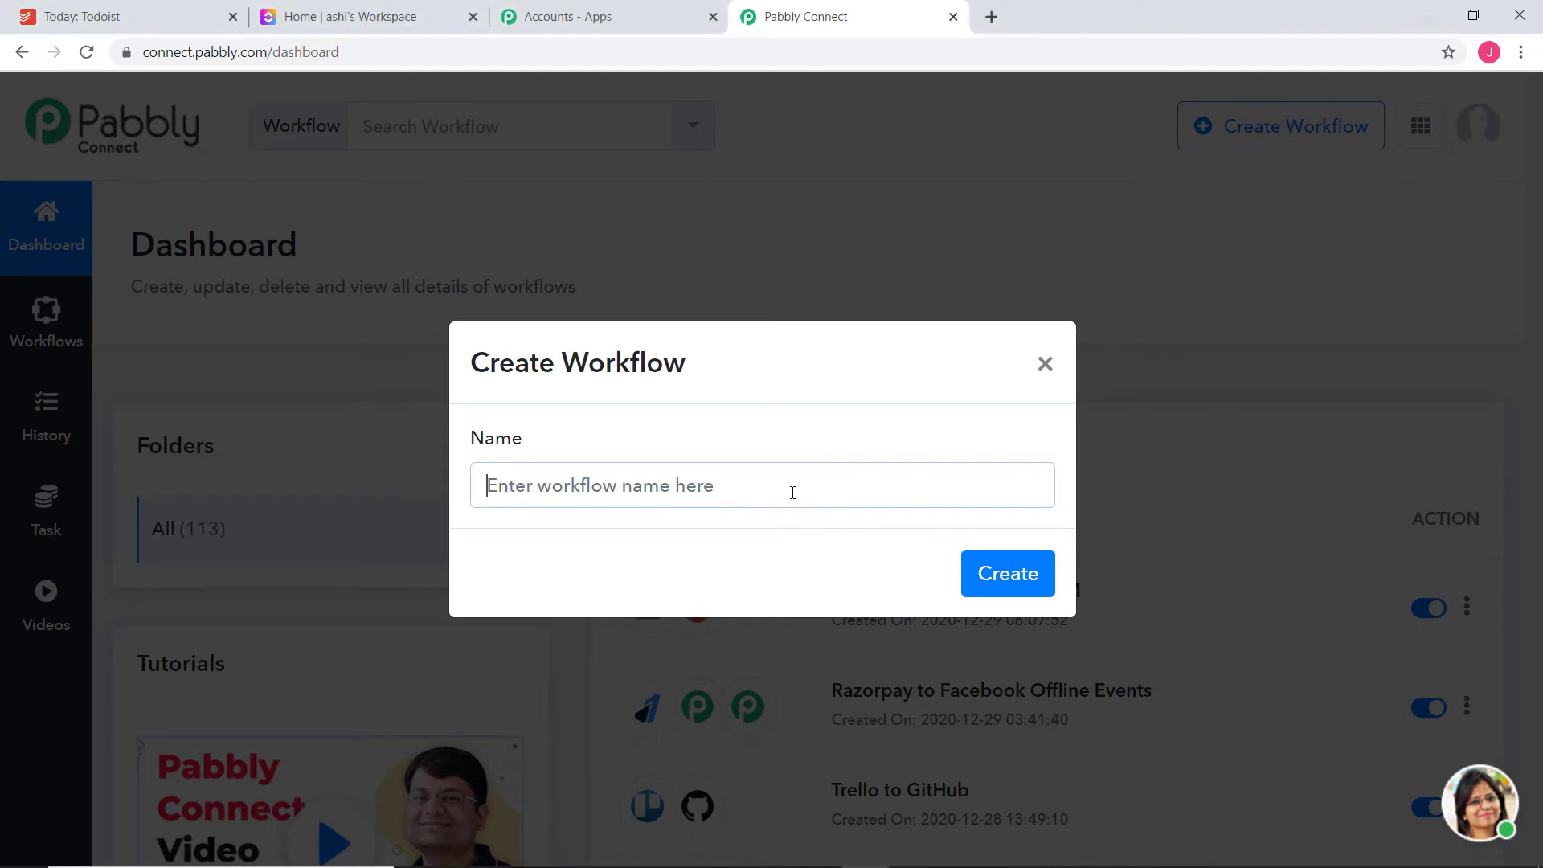
text(Todoist t)
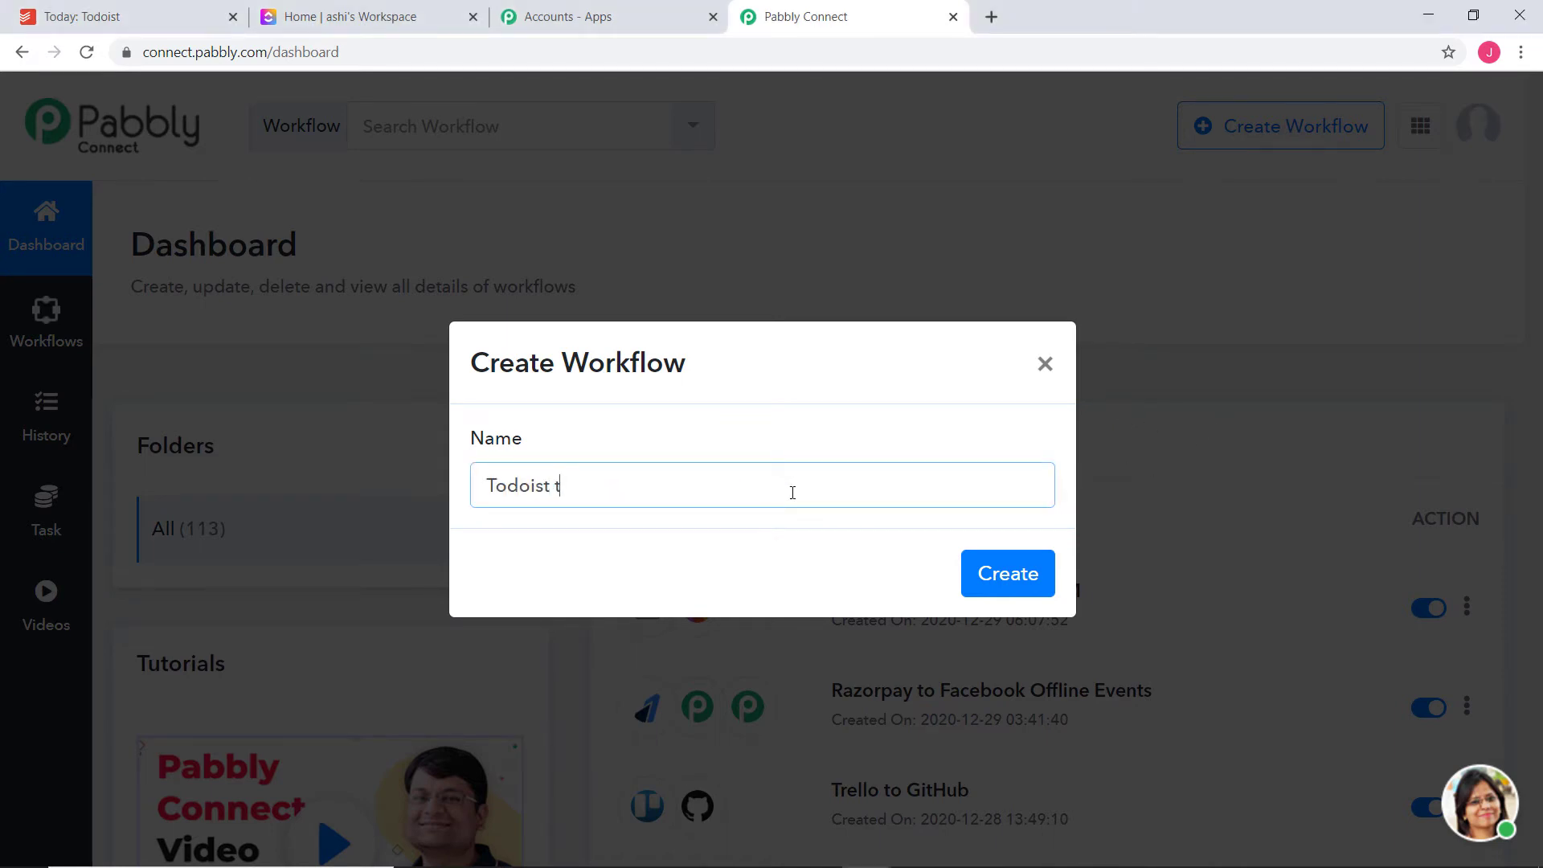
text(o Clickup)
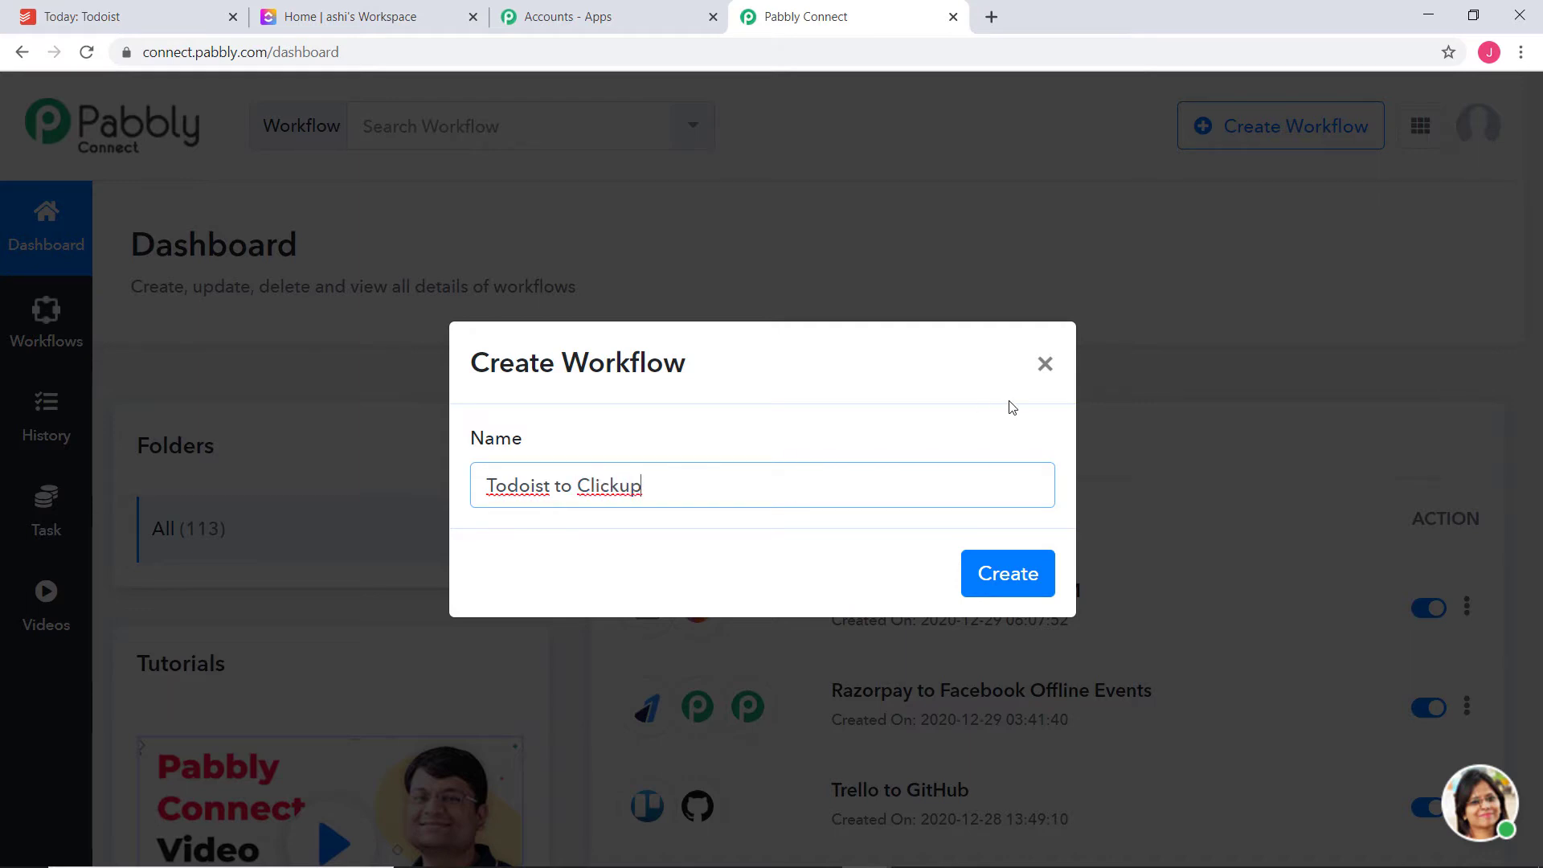
click(999, 565)
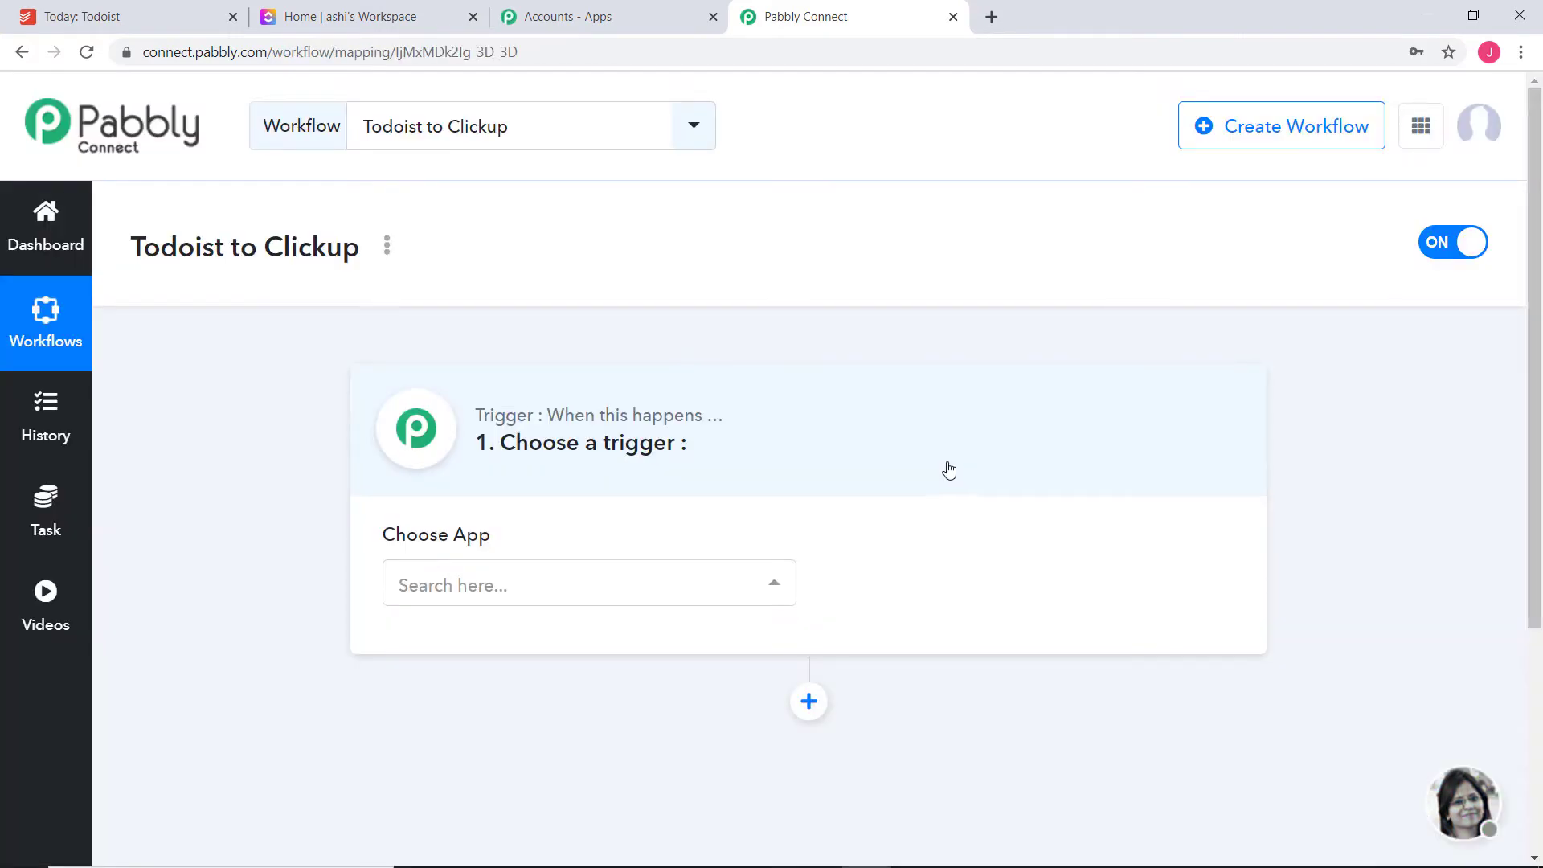
Set the workflow's trigger app to Todoist with New Task as the trigger event
click(679, 577)
text(tod)
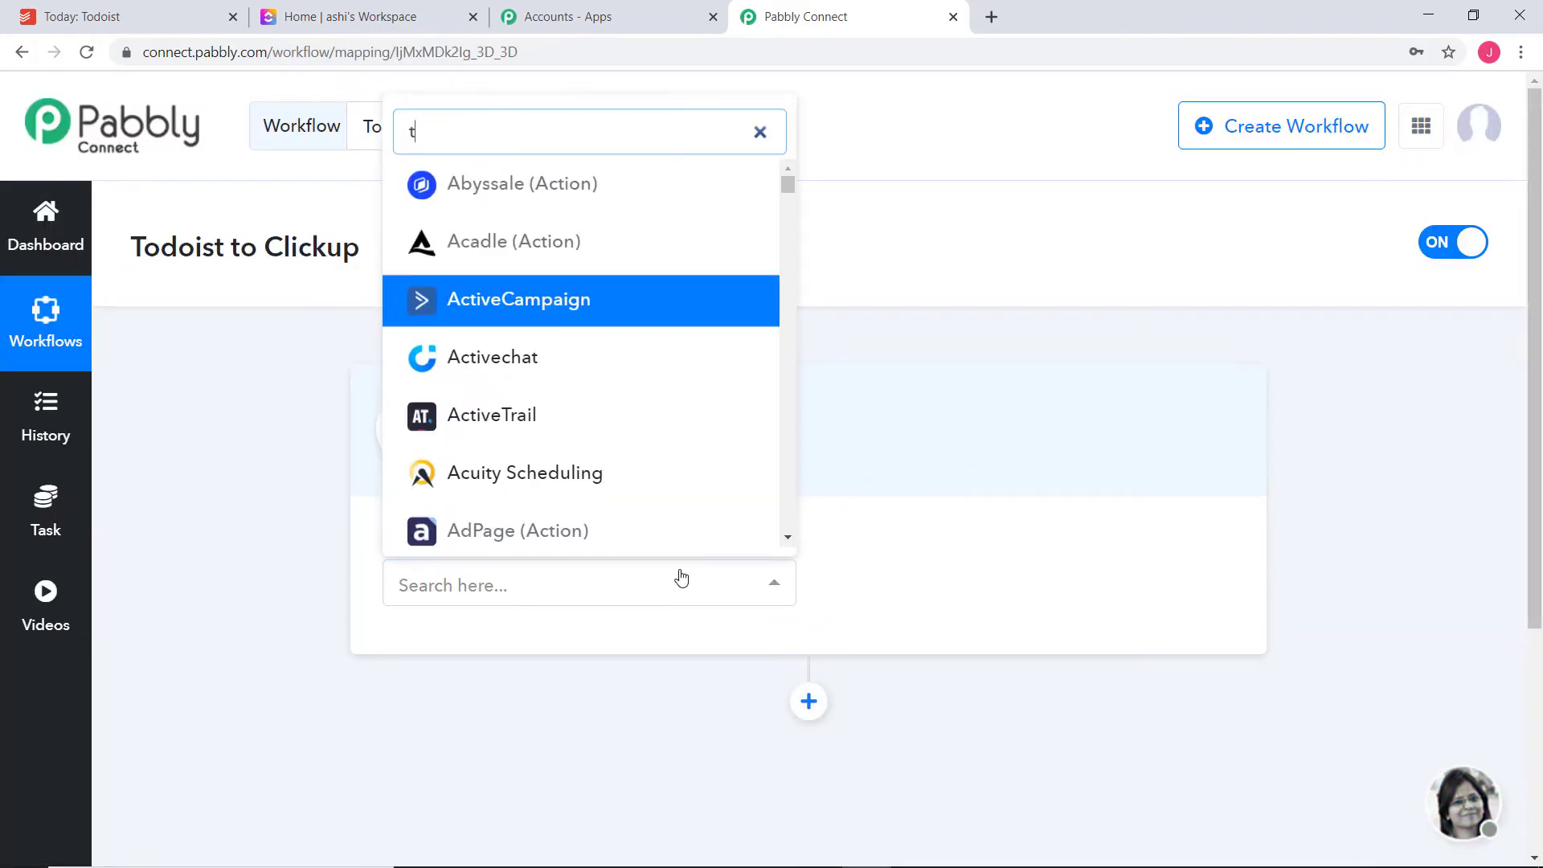
click(595, 519)
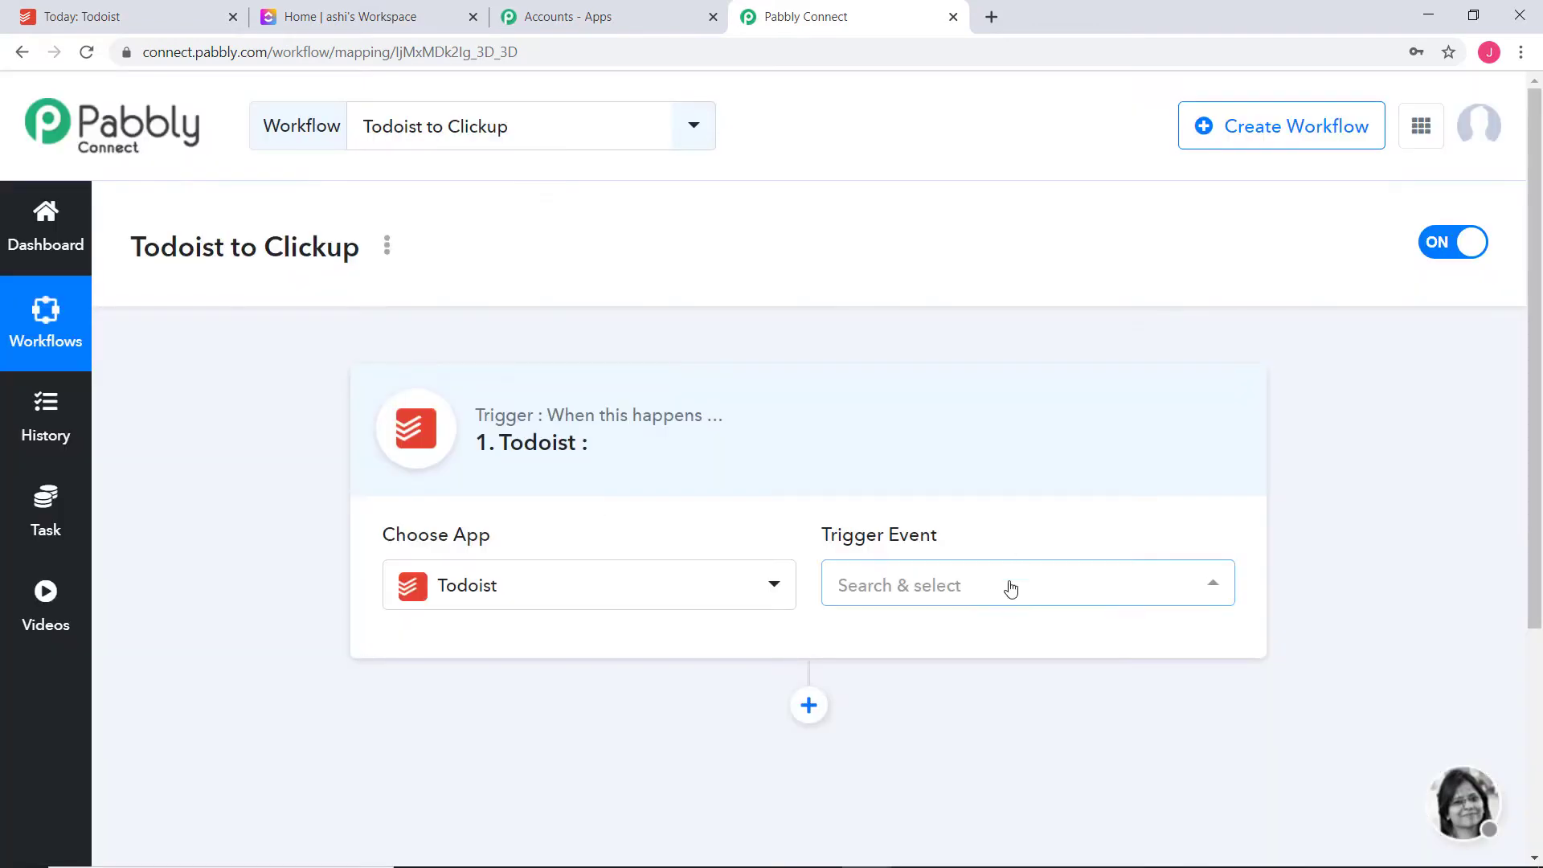
click(1009, 592)
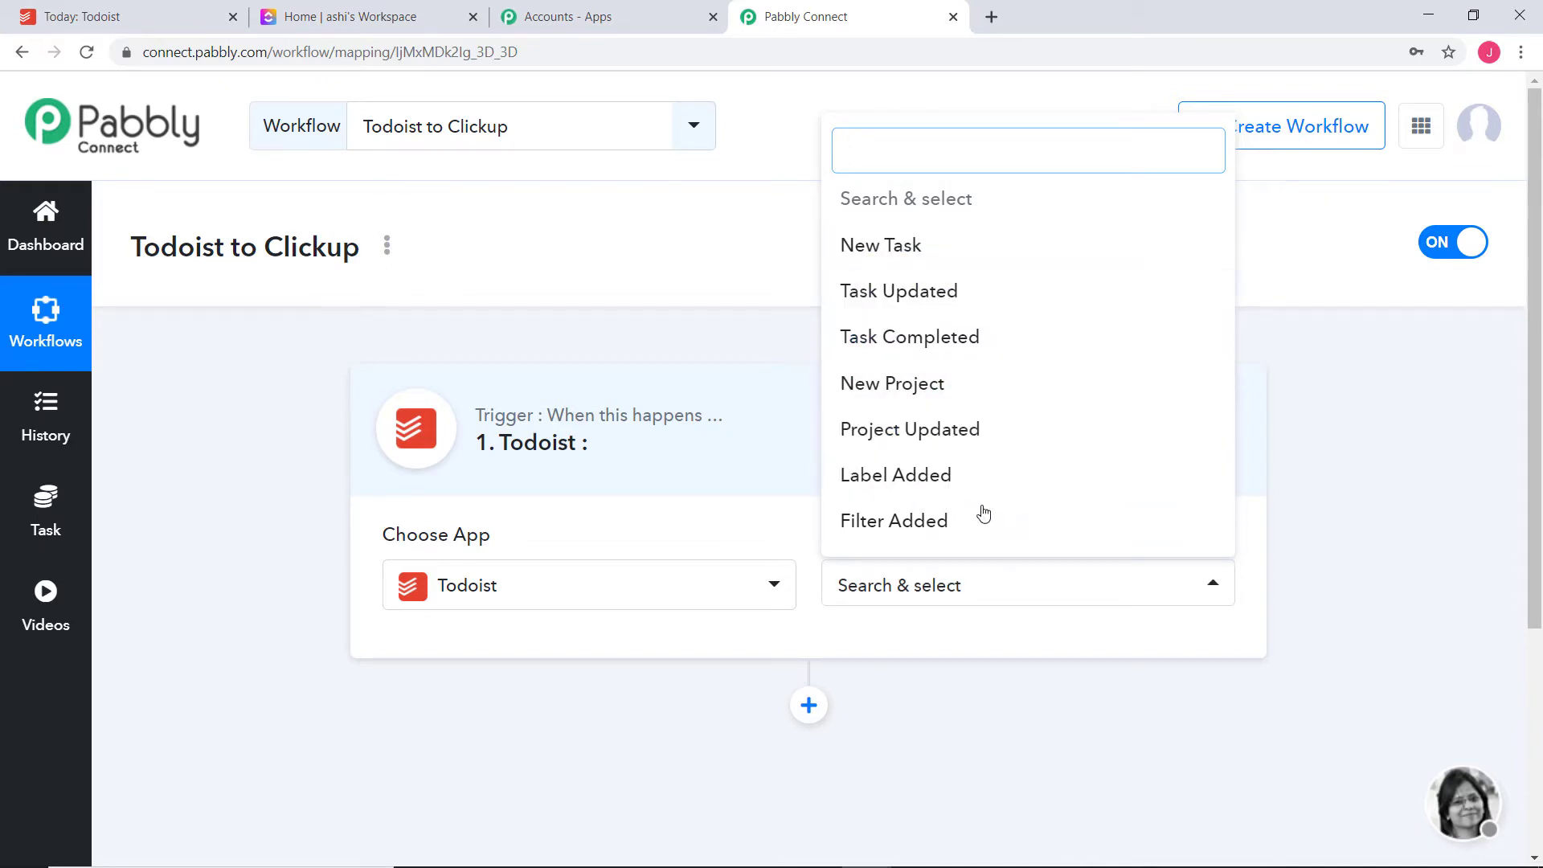
click(933, 248)
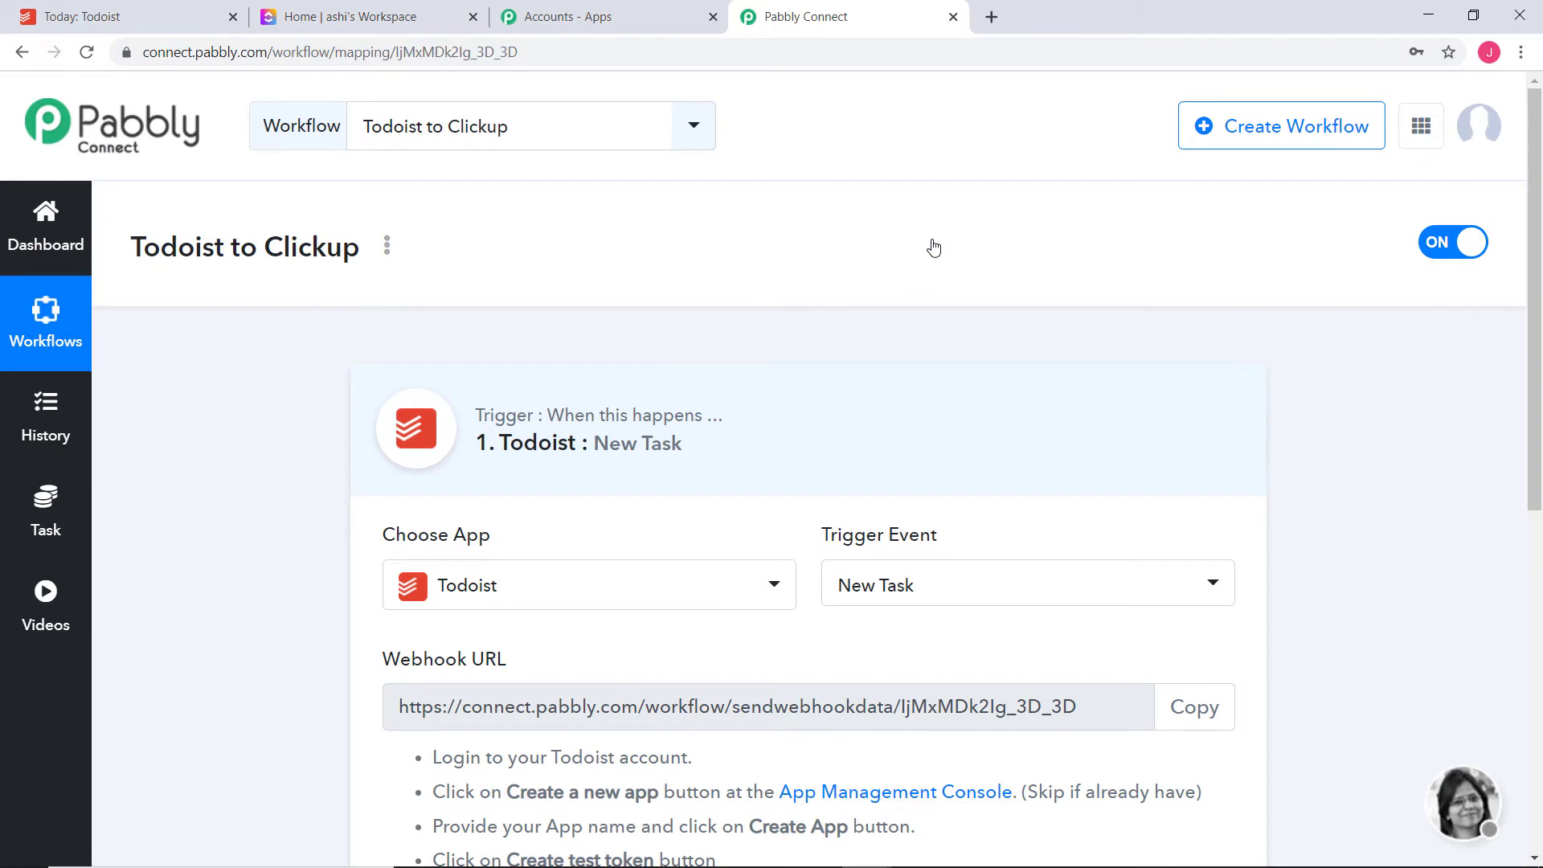
Review the Todoist trigger's event, webhook URL and the setup instructions listed beneath it
scroll(1050, 382, down, 2)
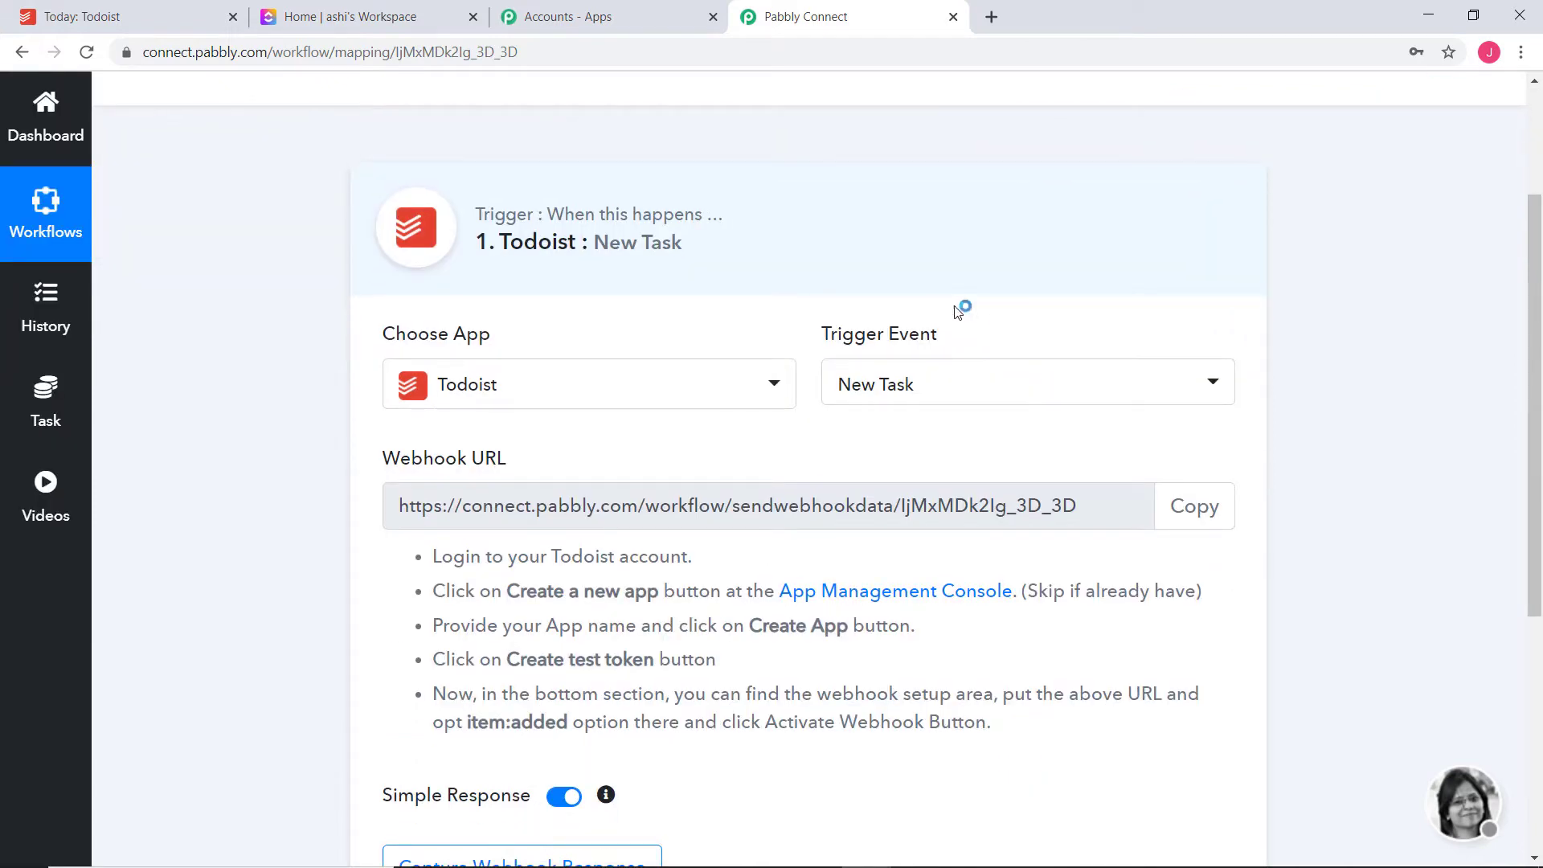
drag(829, 337, 934, 344)
click(935, 344)
drag(401, 513, 1050, 551)
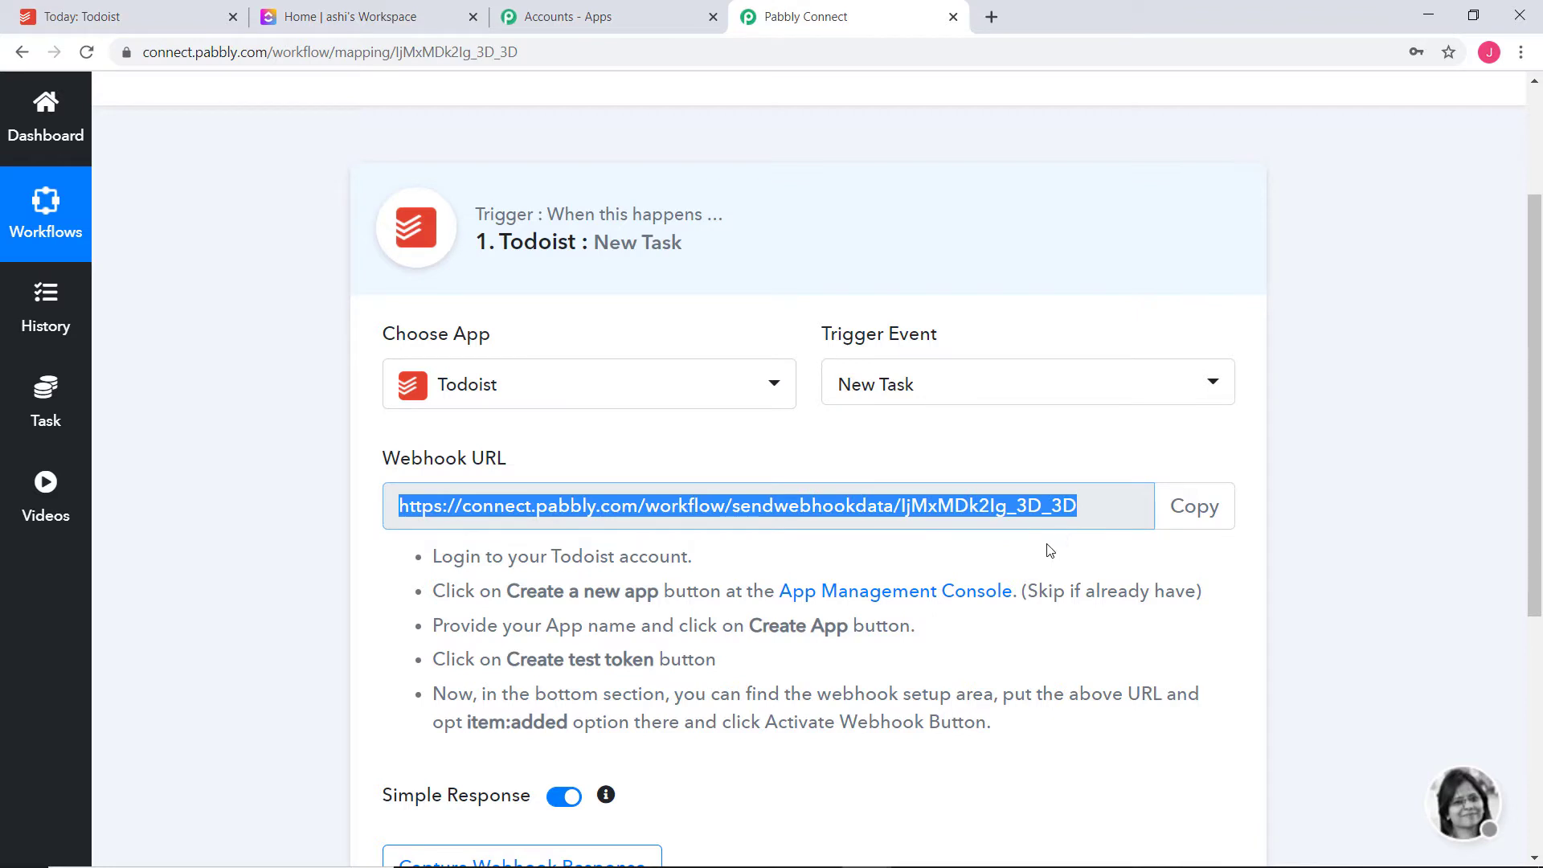
click(1050, 551)
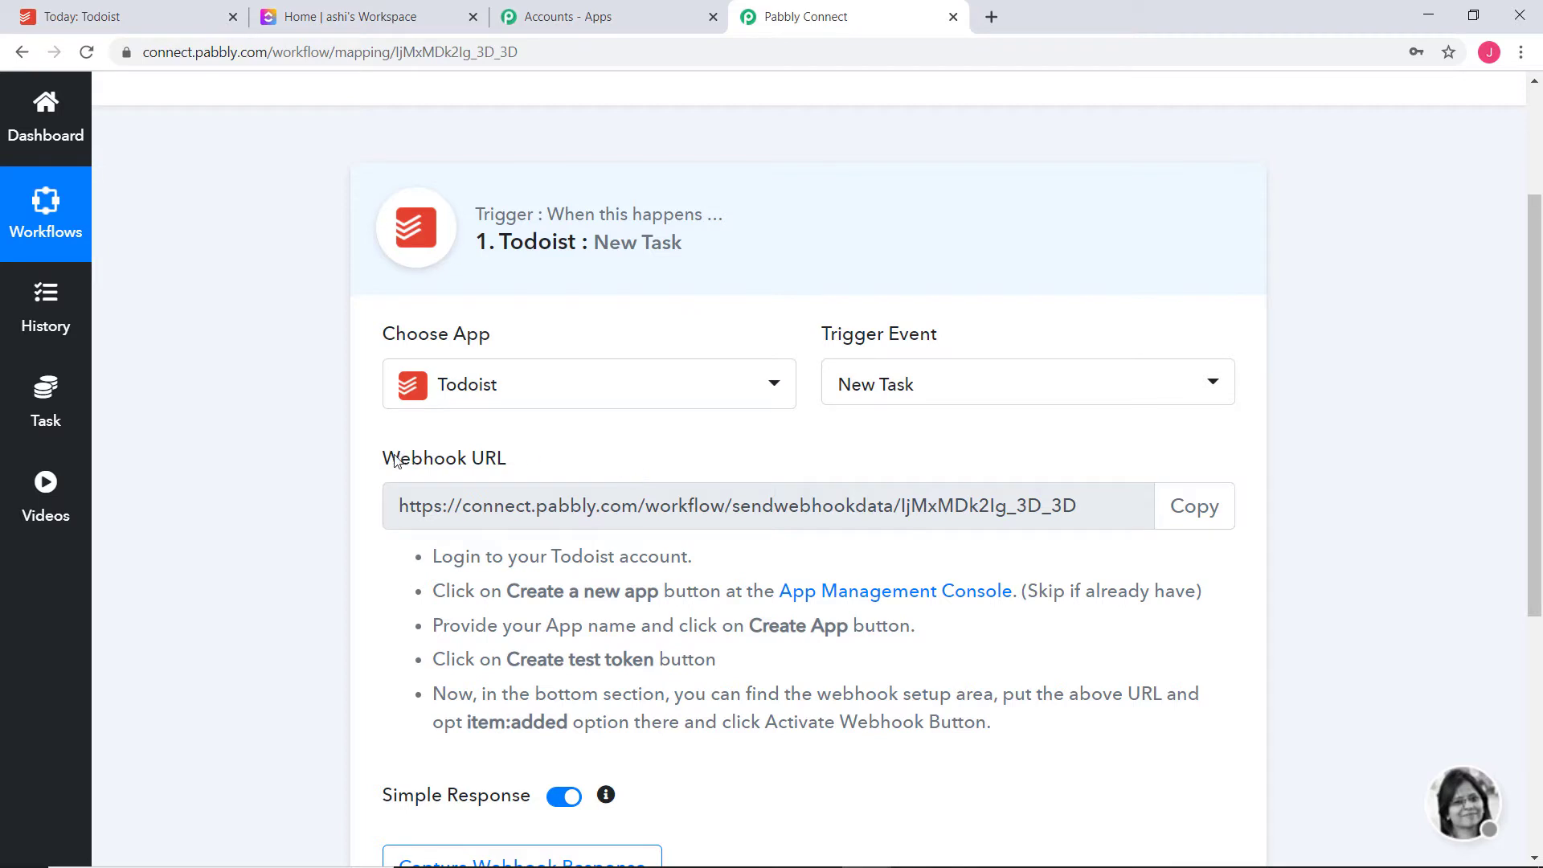
drag(380, 459, 508, 470)
click(492, 460)
drag(428, 556, 1042, 721)
click(1039, 721)
Open Todoist's App Management Console from the trigger's setup instructions
click(859, 599)
click(899, 606)
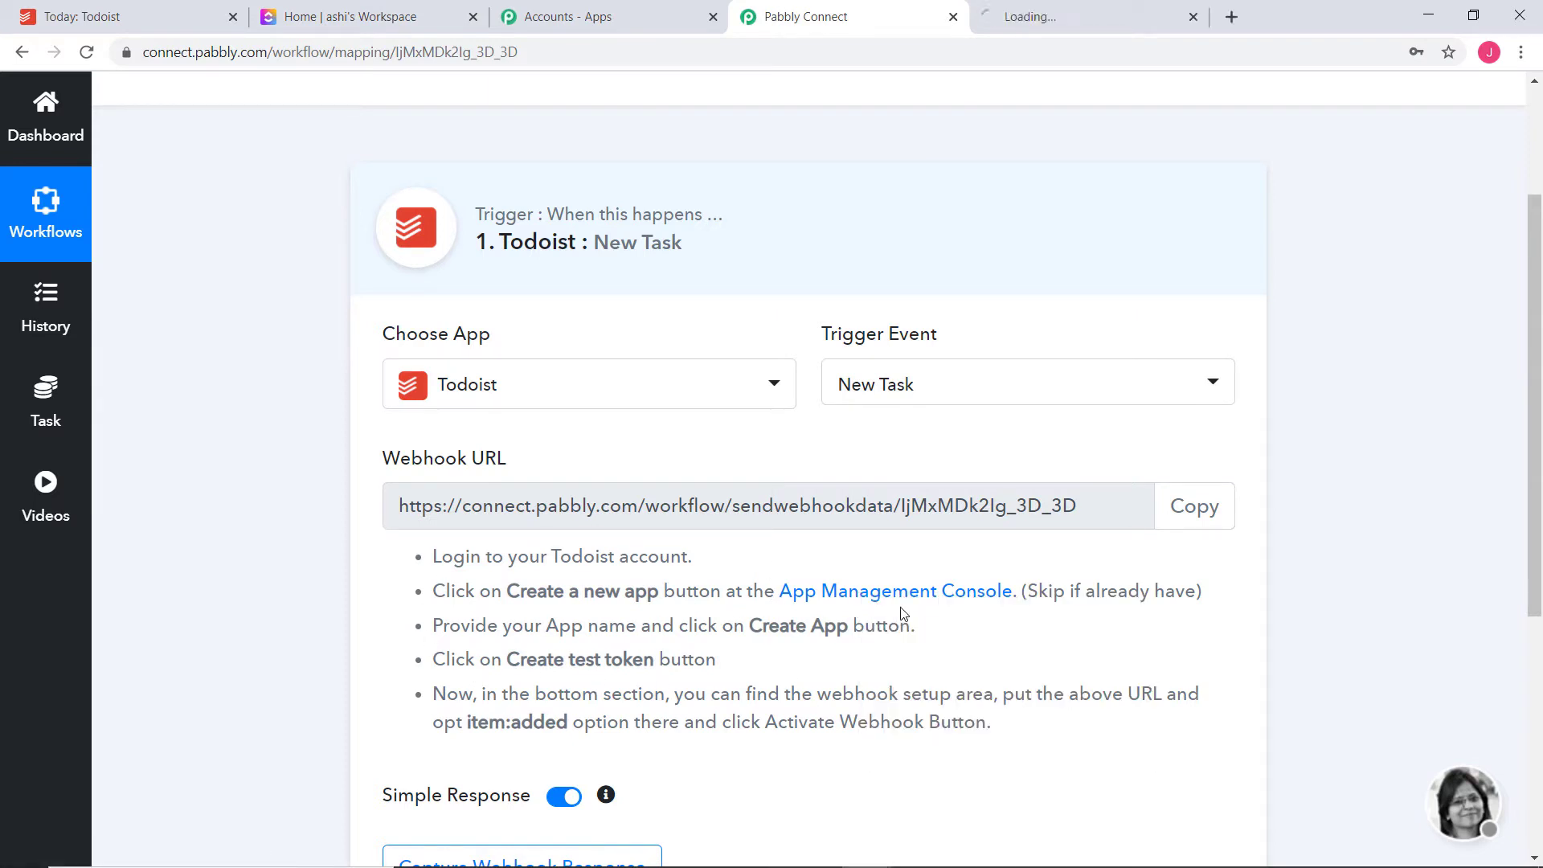
click(1045, 17)
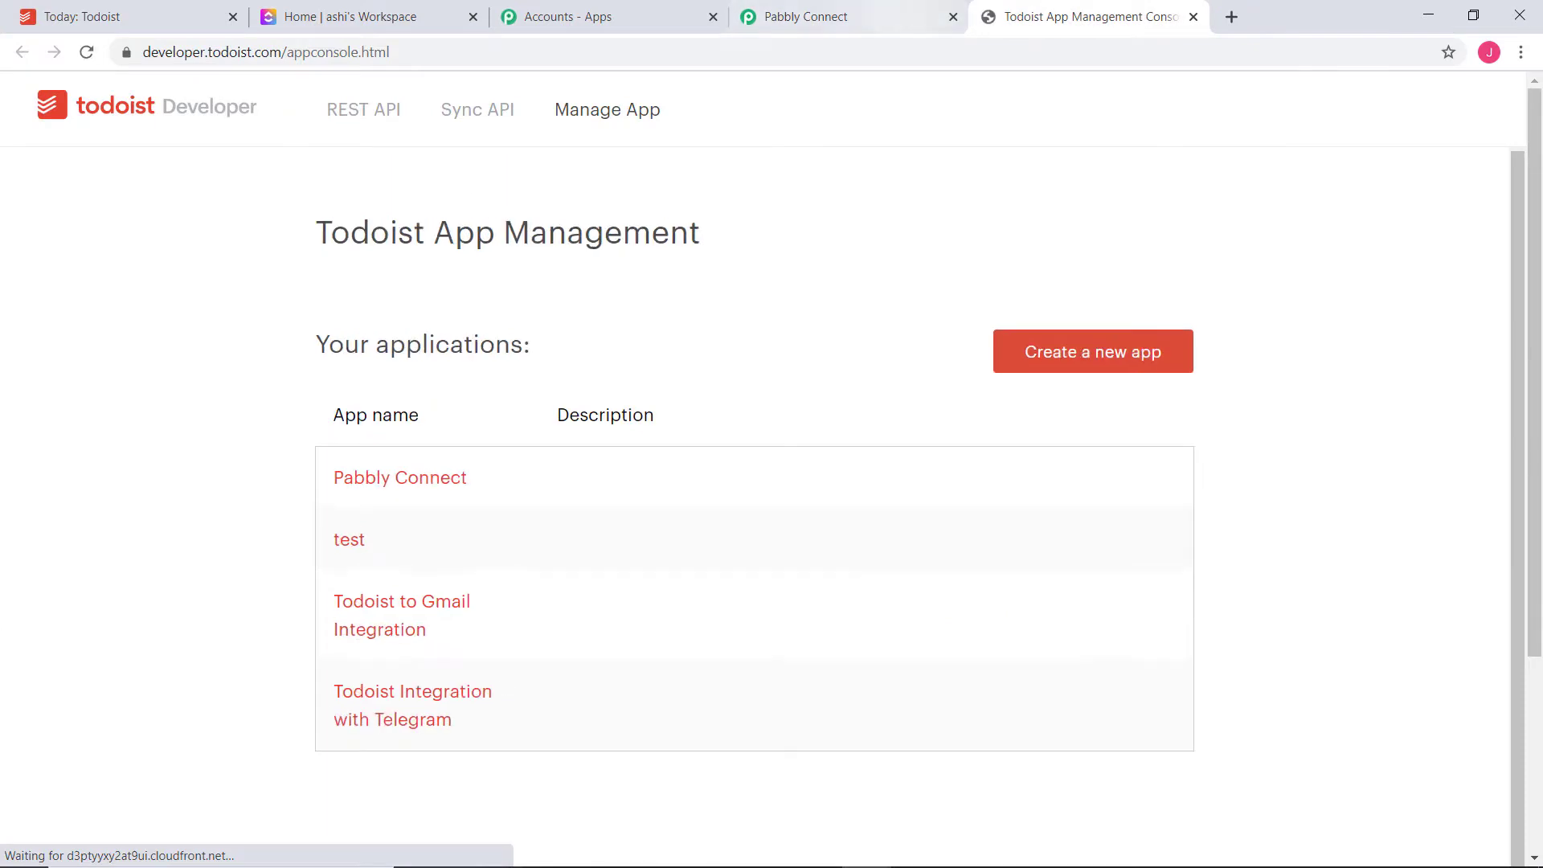
Create a new Todoist developer app with the display name "Todoist to Clickup"
click(1160, 361)
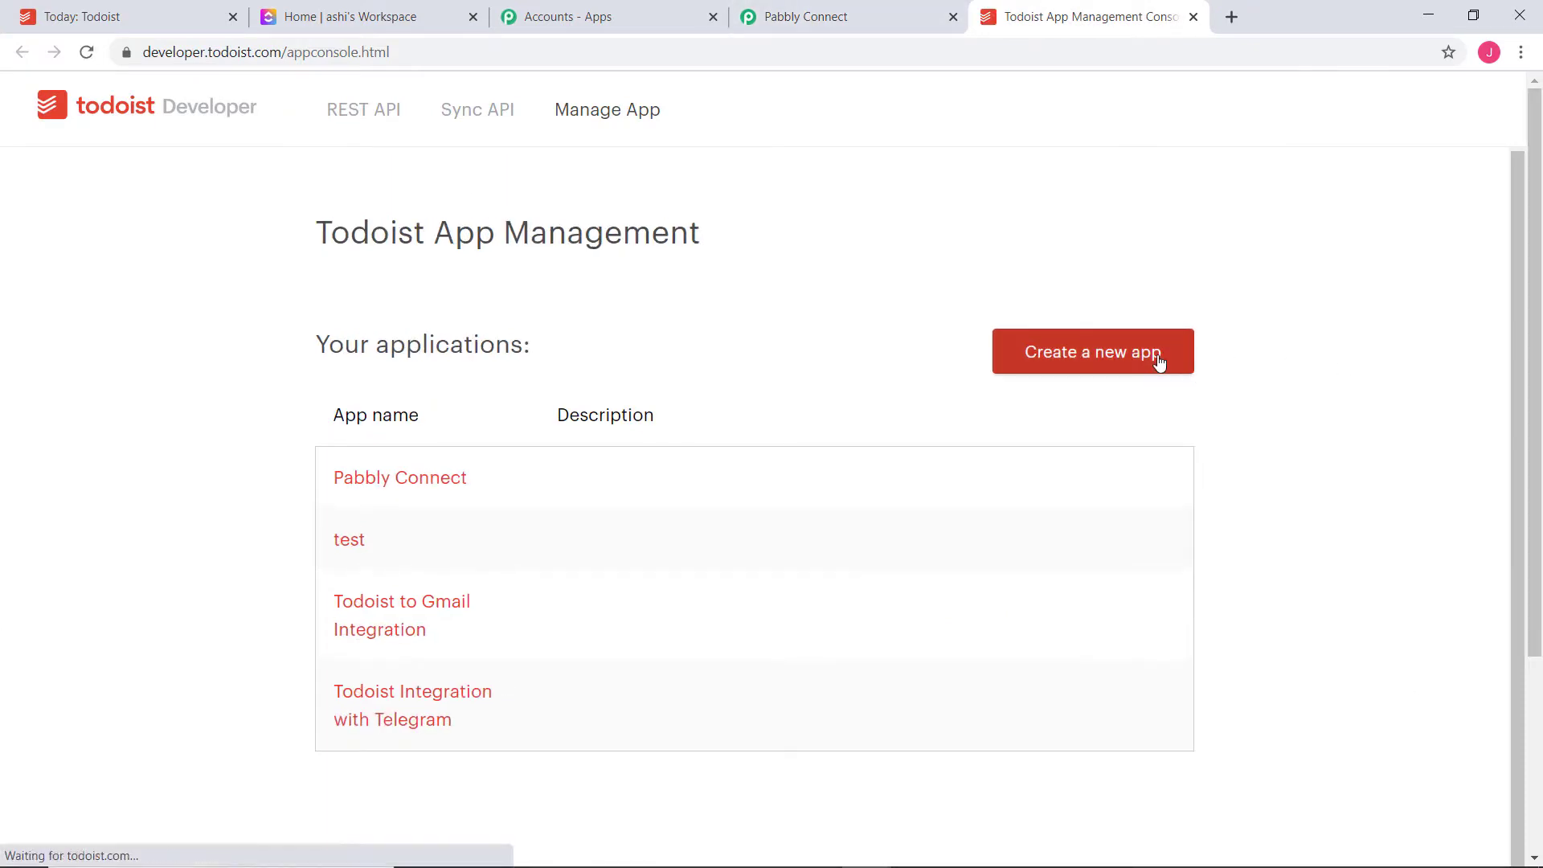
click(367, 389)
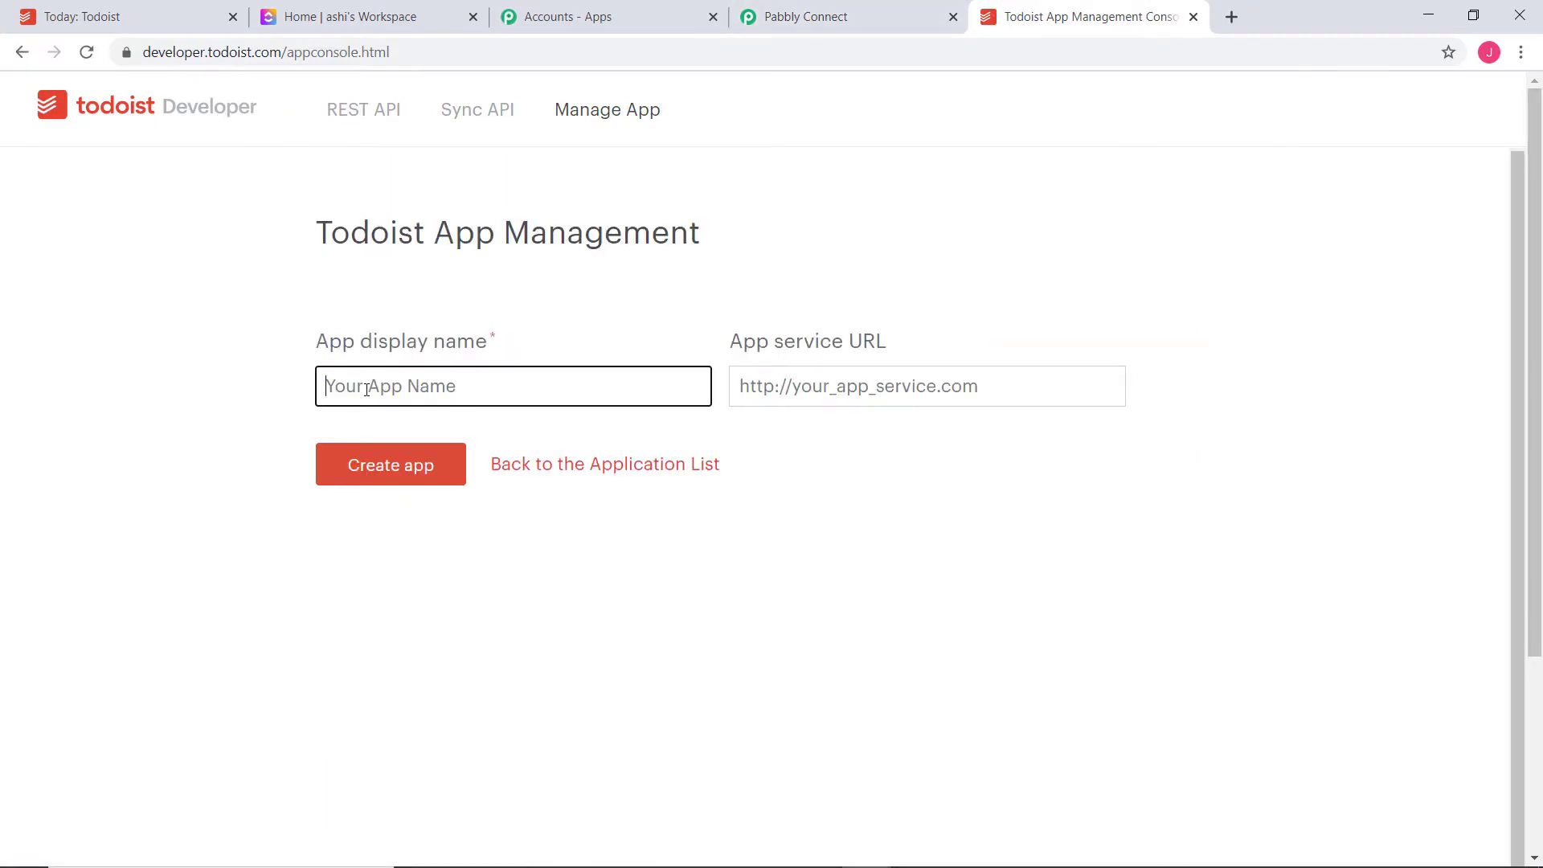
text(Todoi)
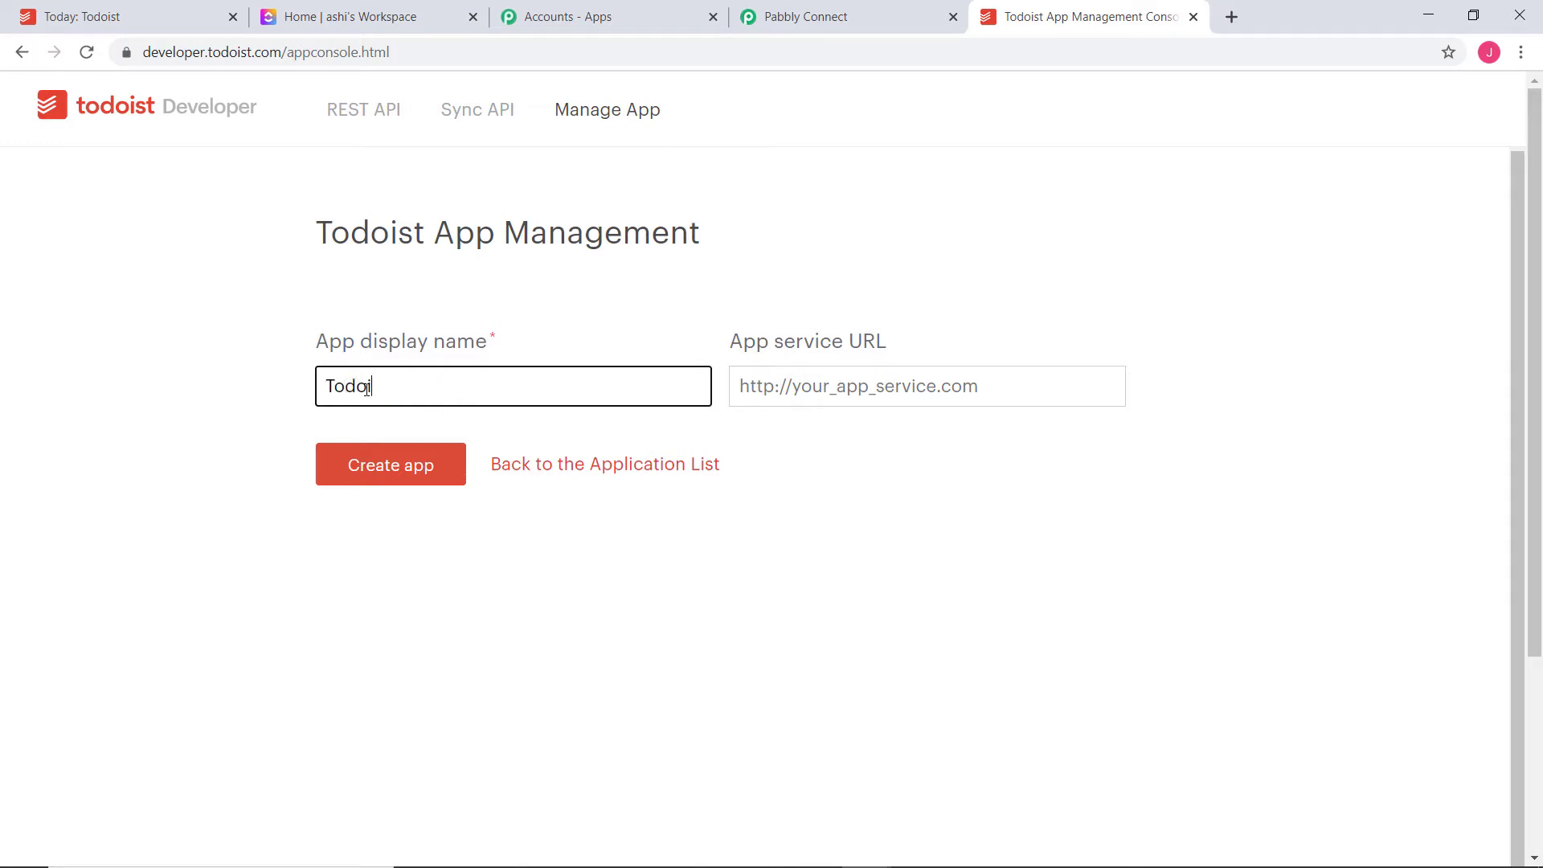
text(st to Clickup)
click(404, 476)
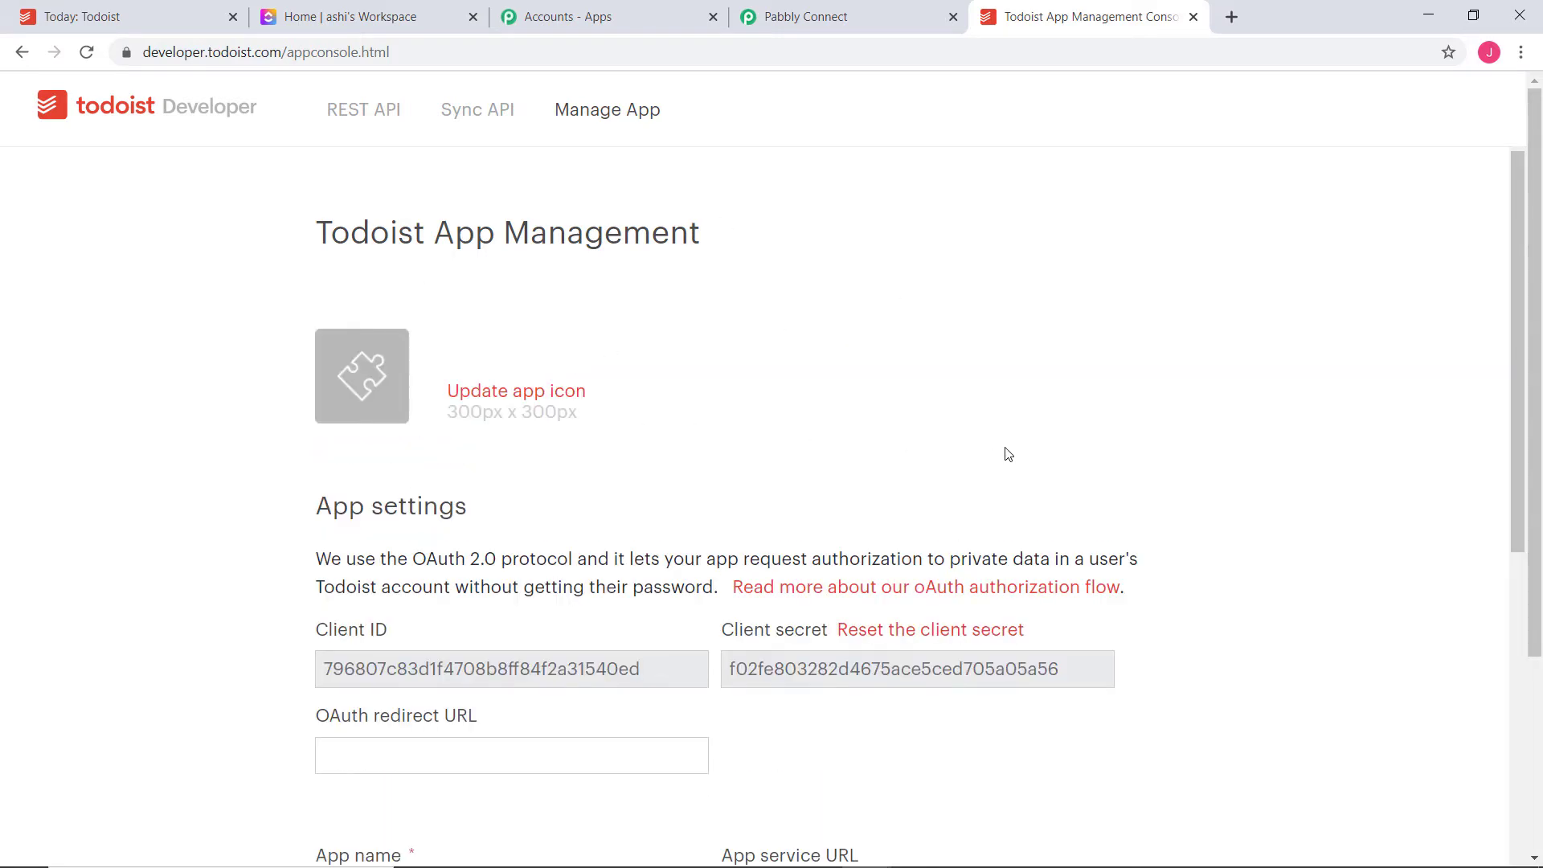
Generate a test token for the new Todoist app
scroll(1007, 454, down, 12)
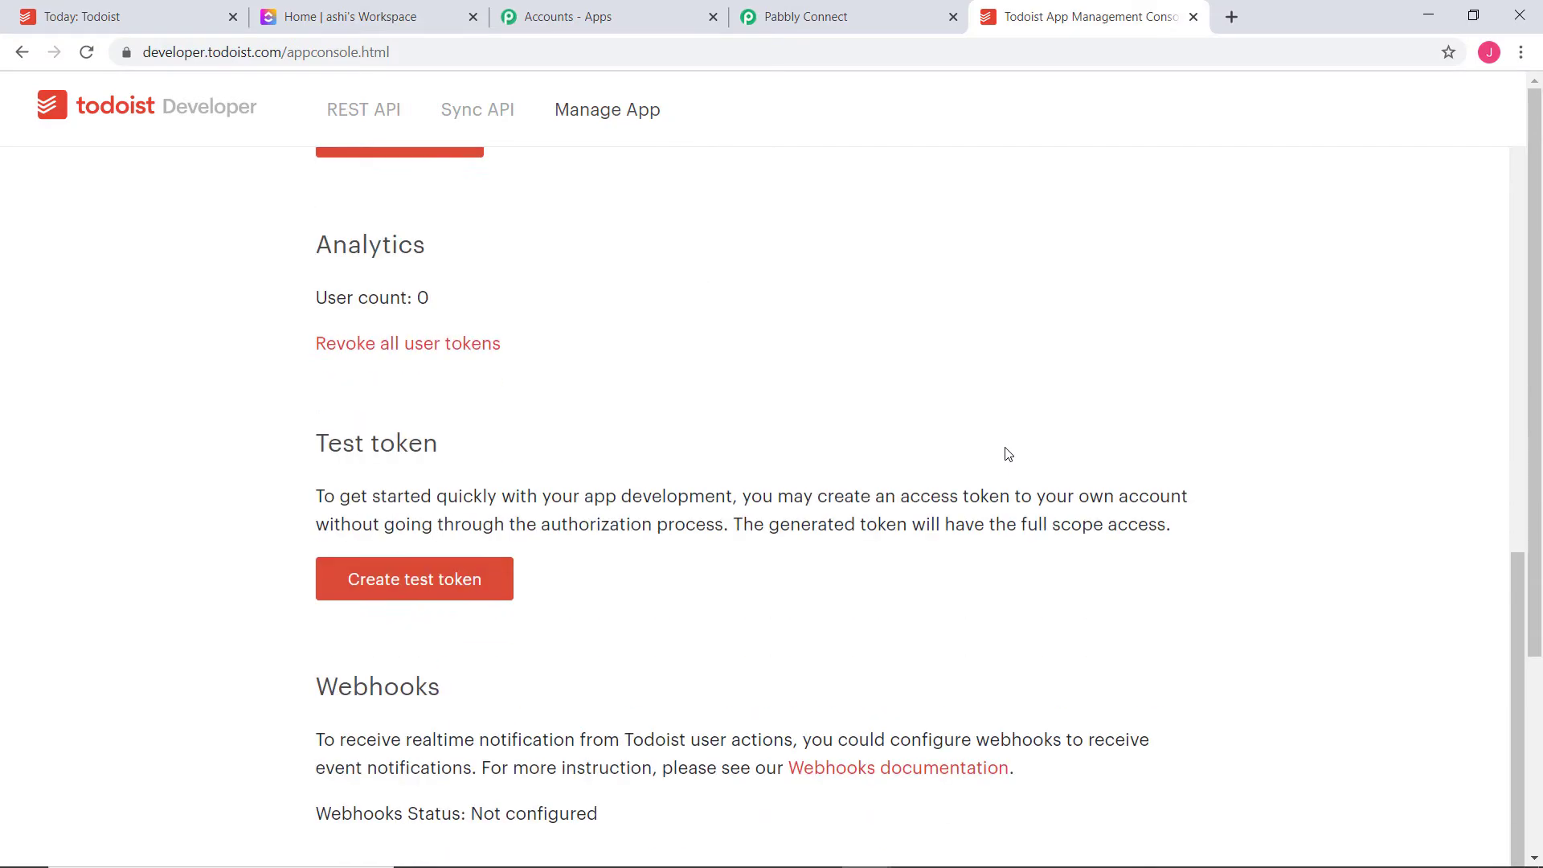
scroll(1008, 455, down, 5)
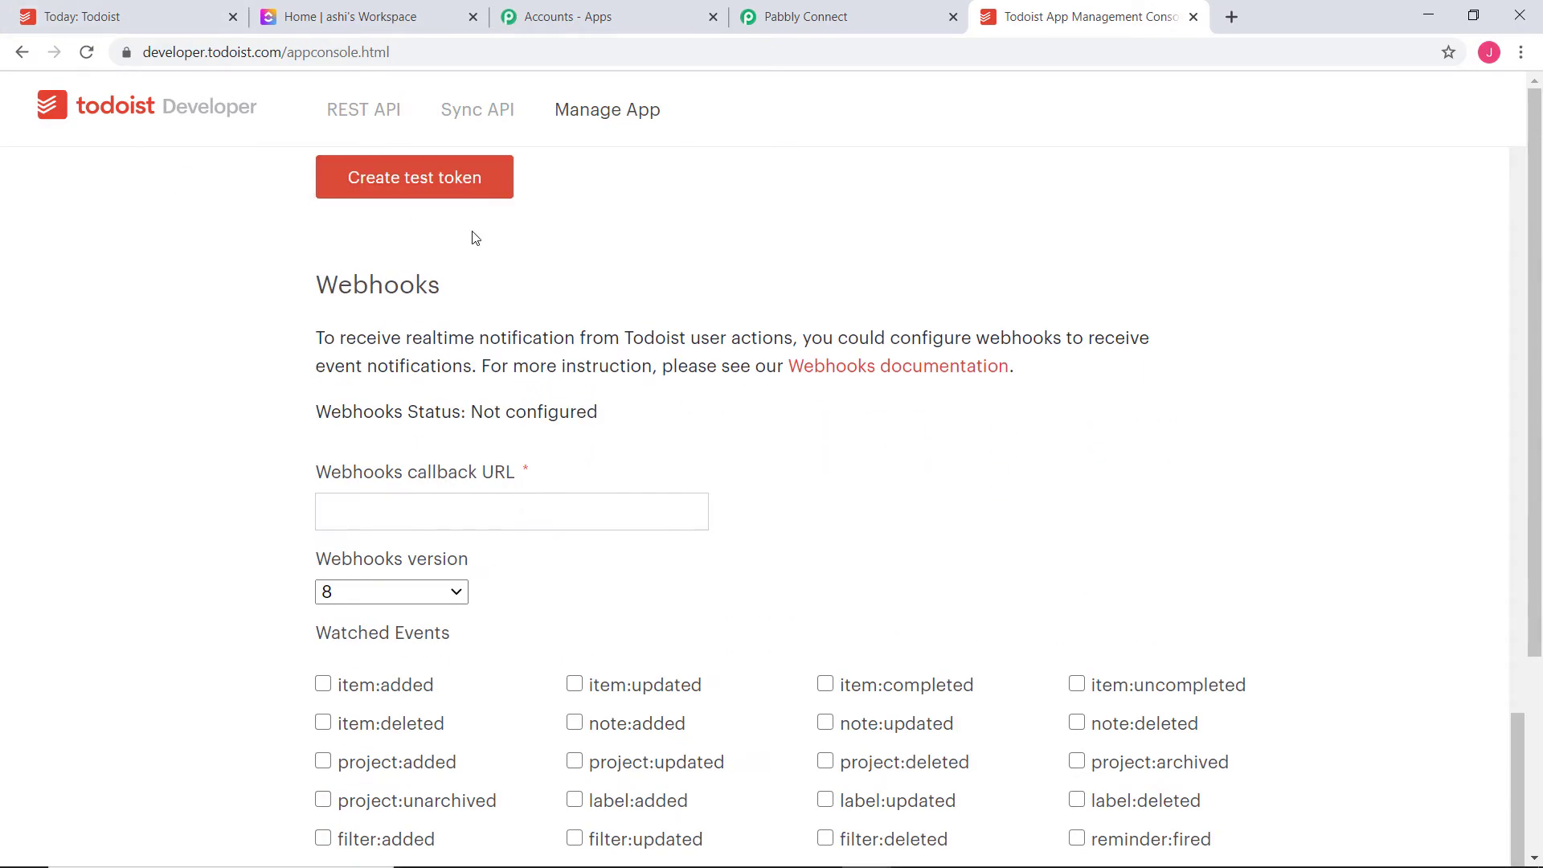
scroll(474, 238, up, 3)
click(417, 378)
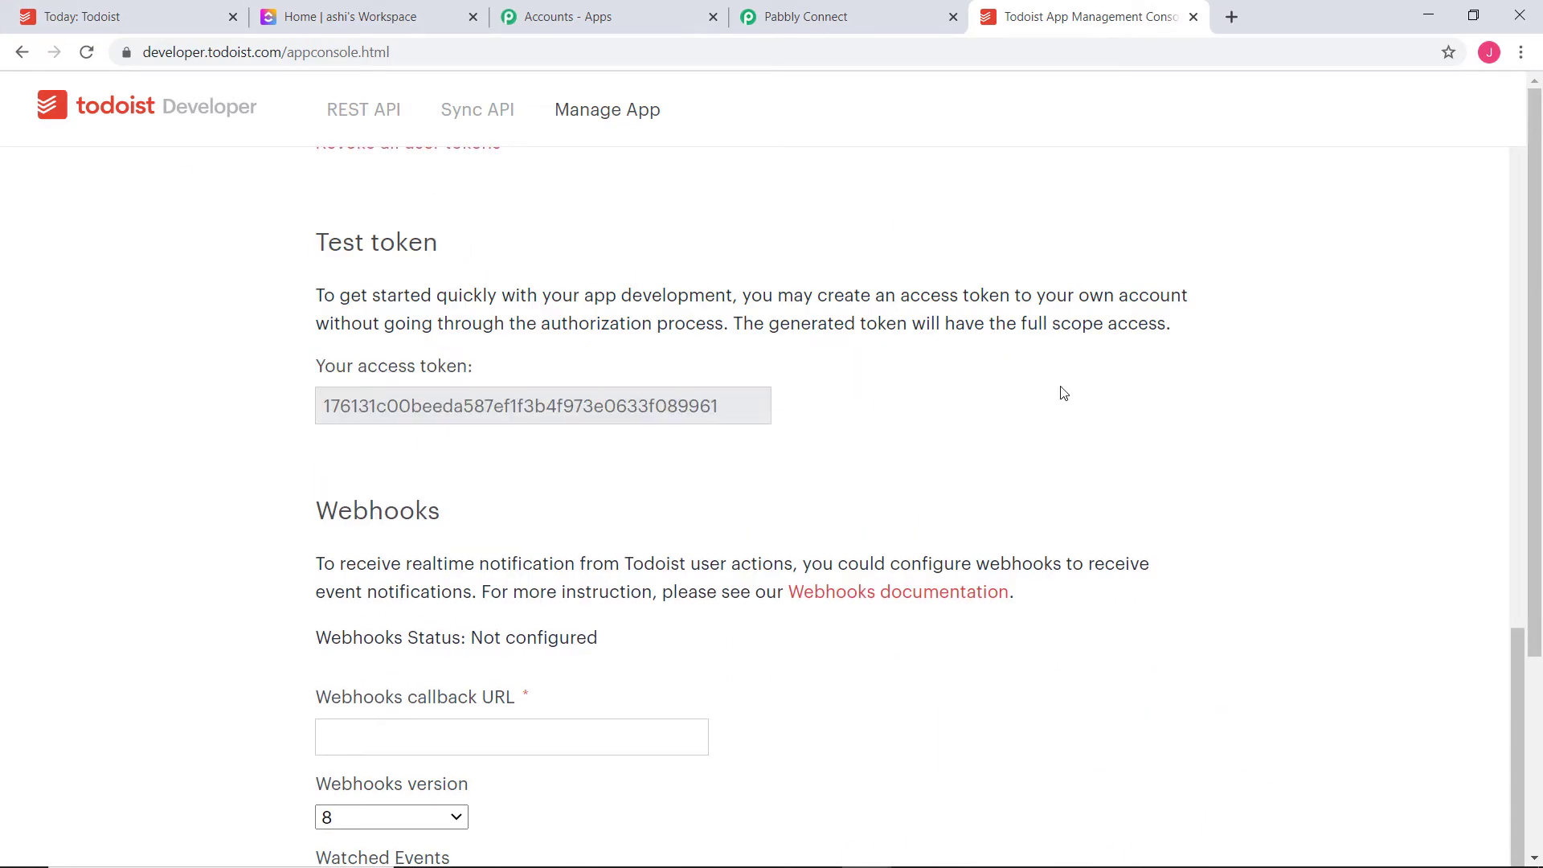
Copy the trigger's webhook URL from Pabbly Connect into the Todoist app's webhooks callback URL
scroll(1063, 393, down, 3)
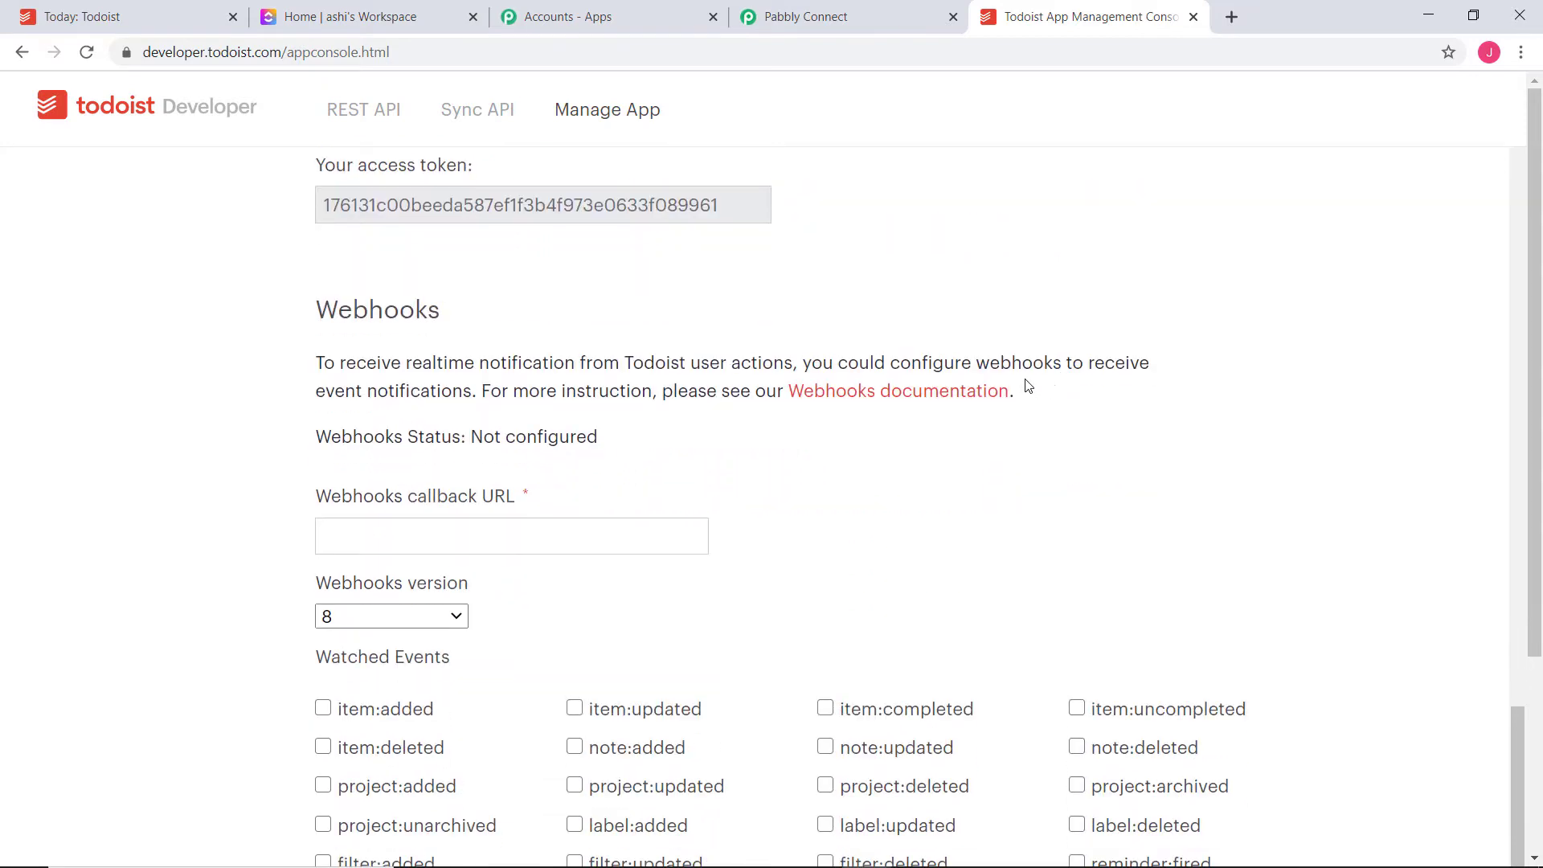
click(357, 546)
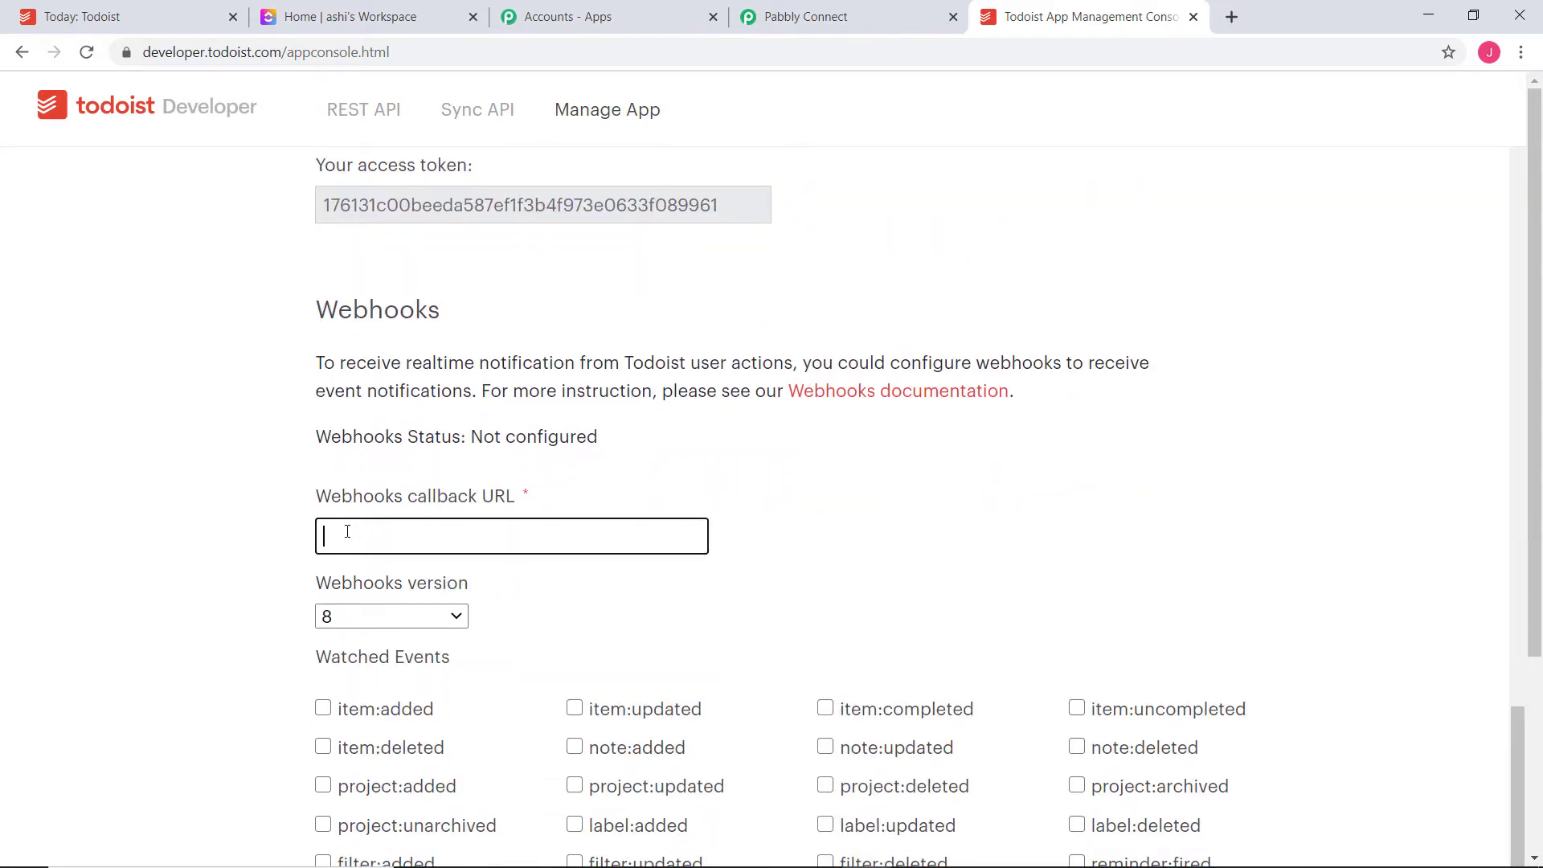
click(852, 13)
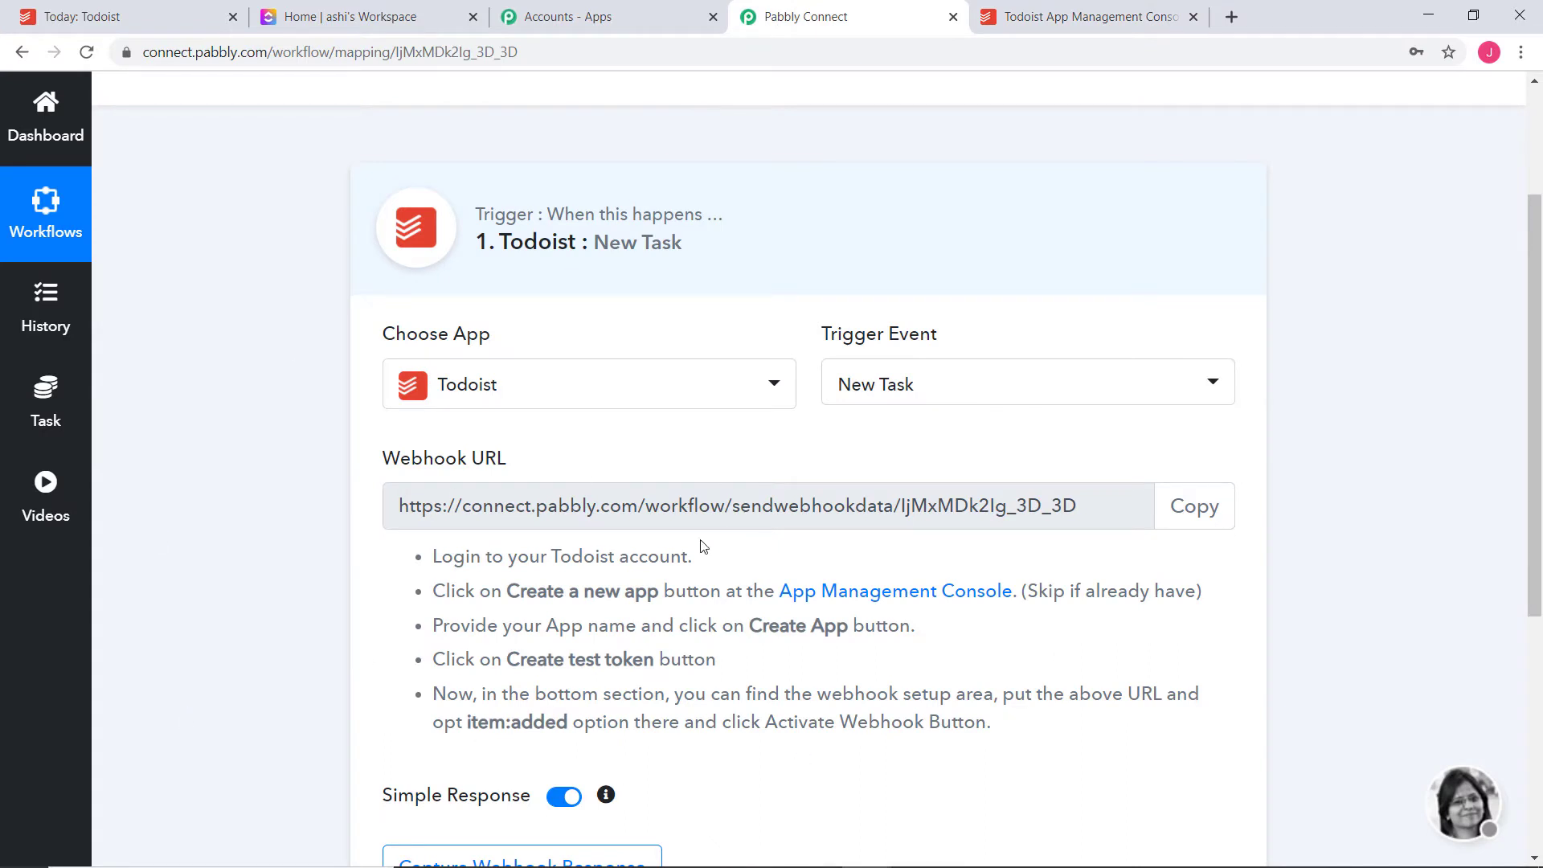
click(1194, 507)
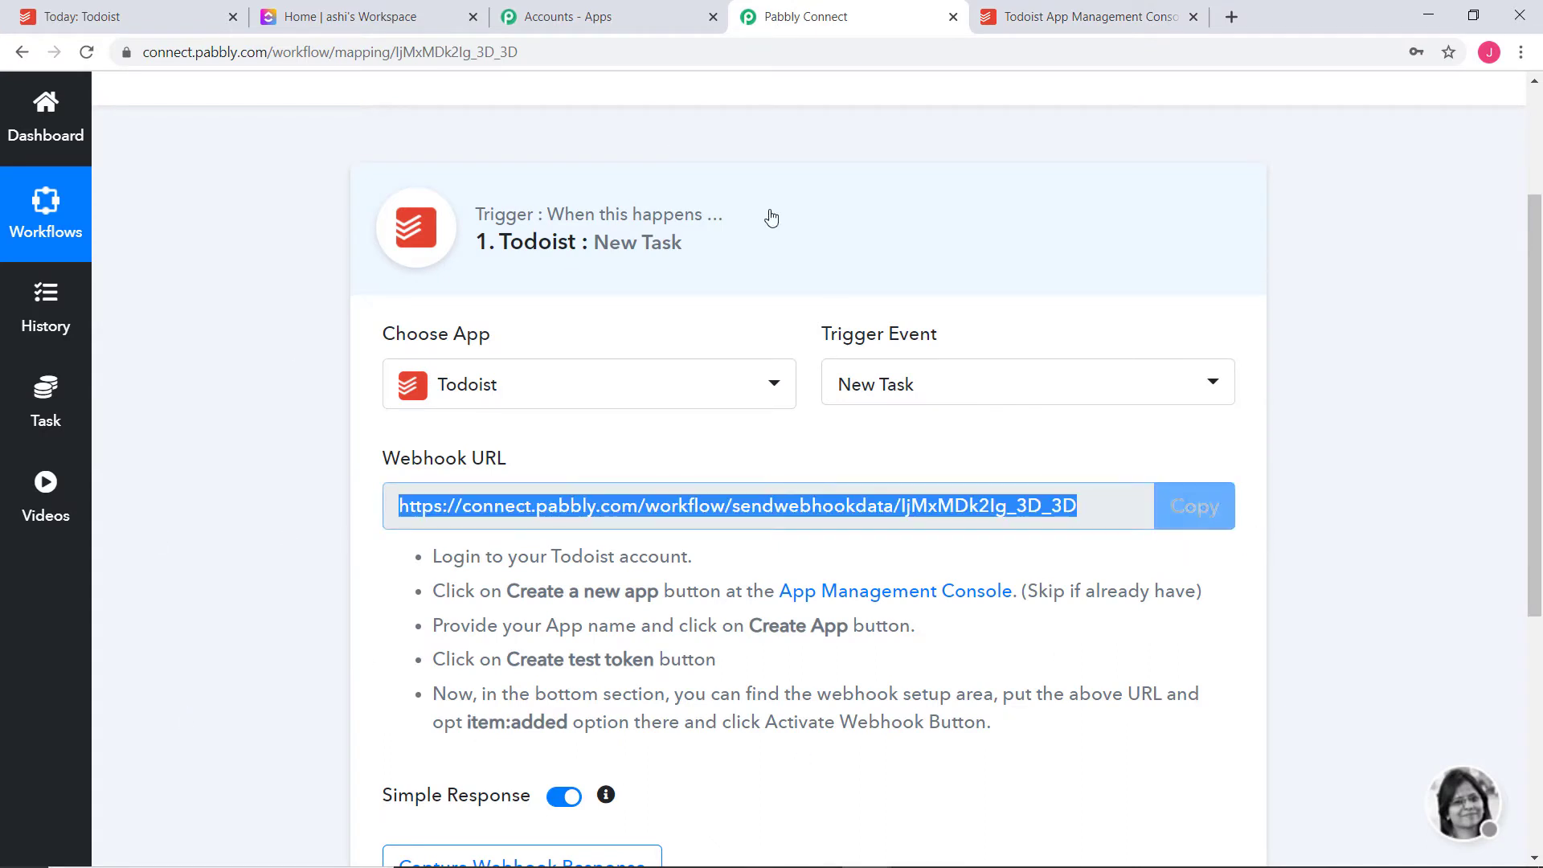
click(1092, 16)
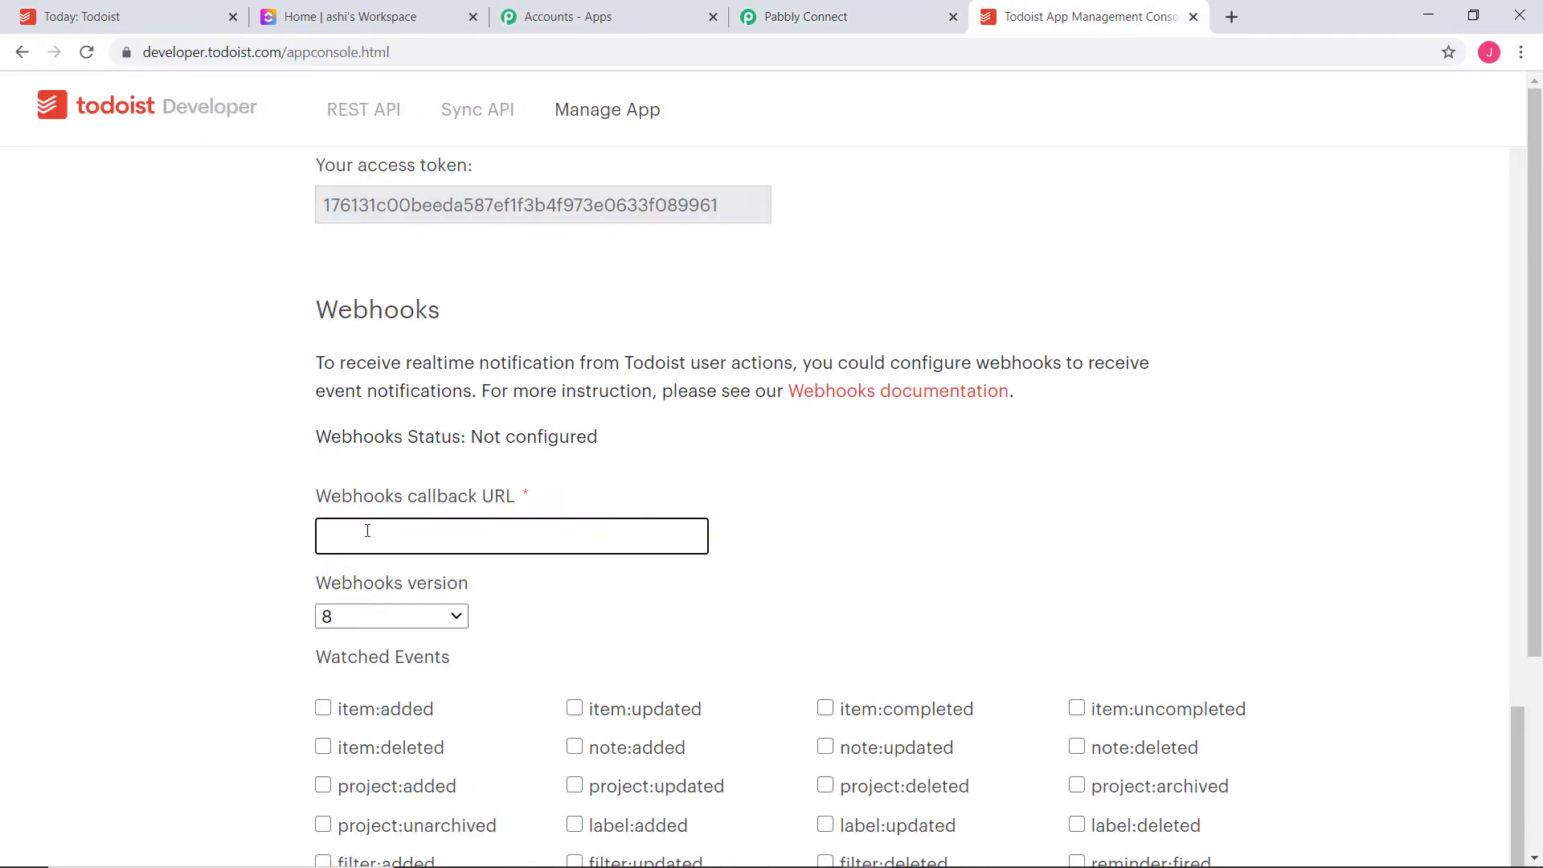
key(ctrl+v)
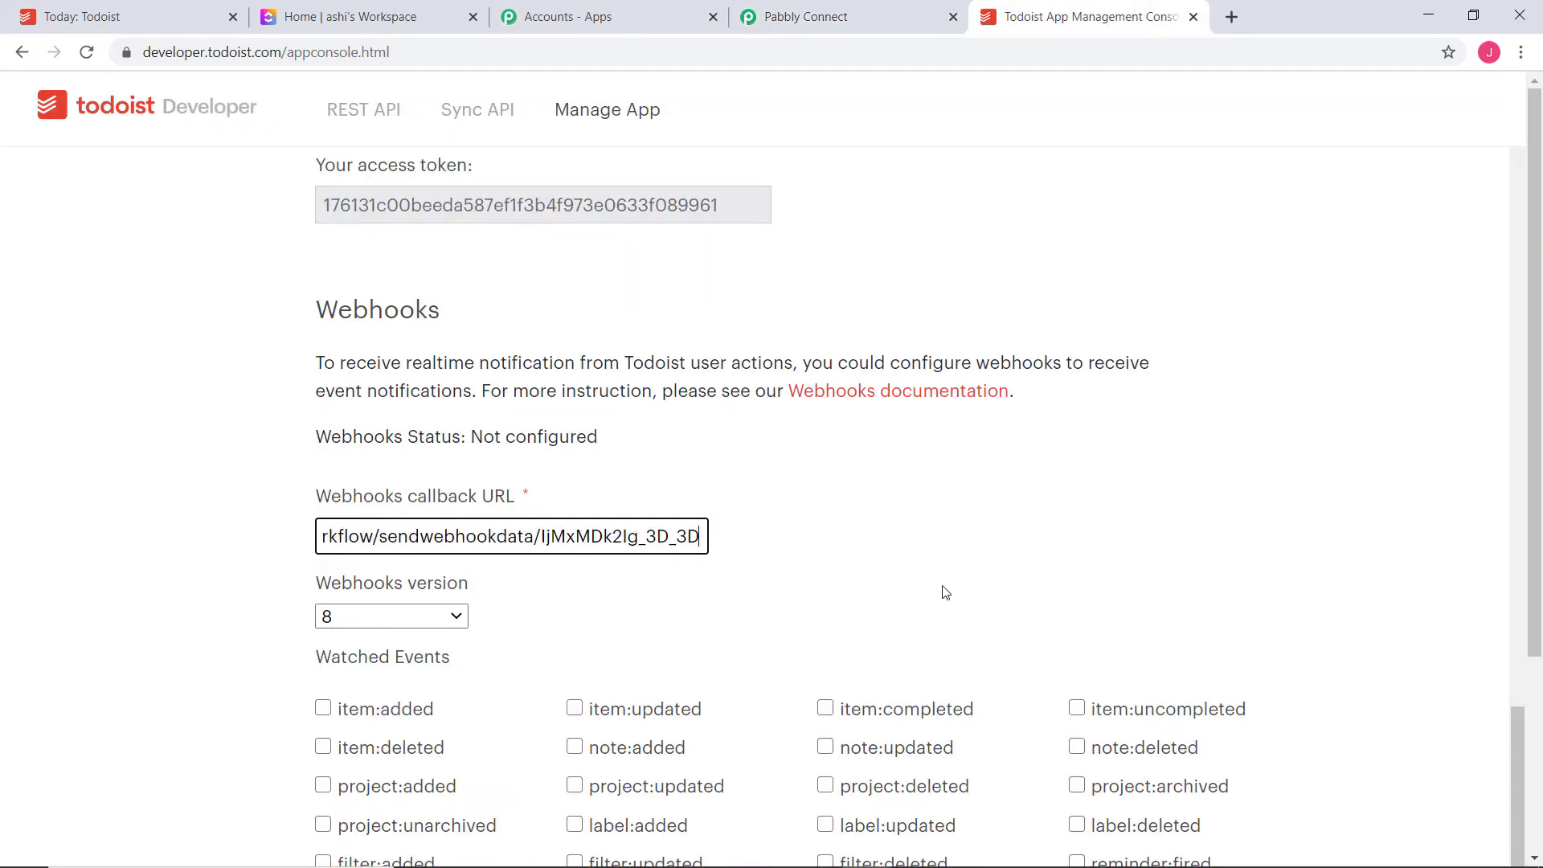
Select item:added as the watched event, checking it against the Pabbly Connect instructions, and activate the Todoist webhook
scroll(937, 576, down, 1)
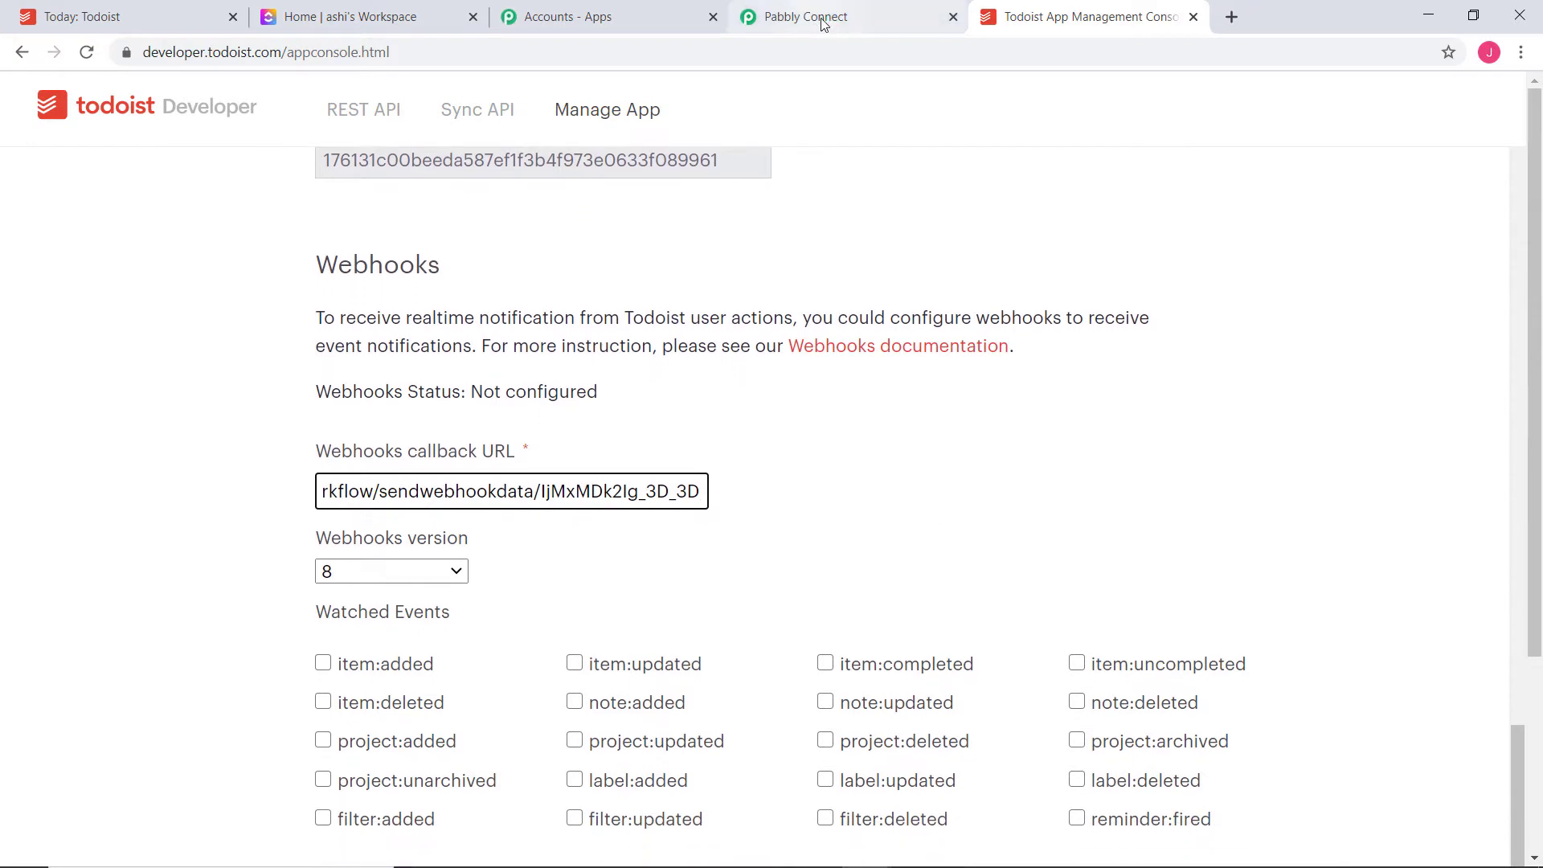
click(810, 11)
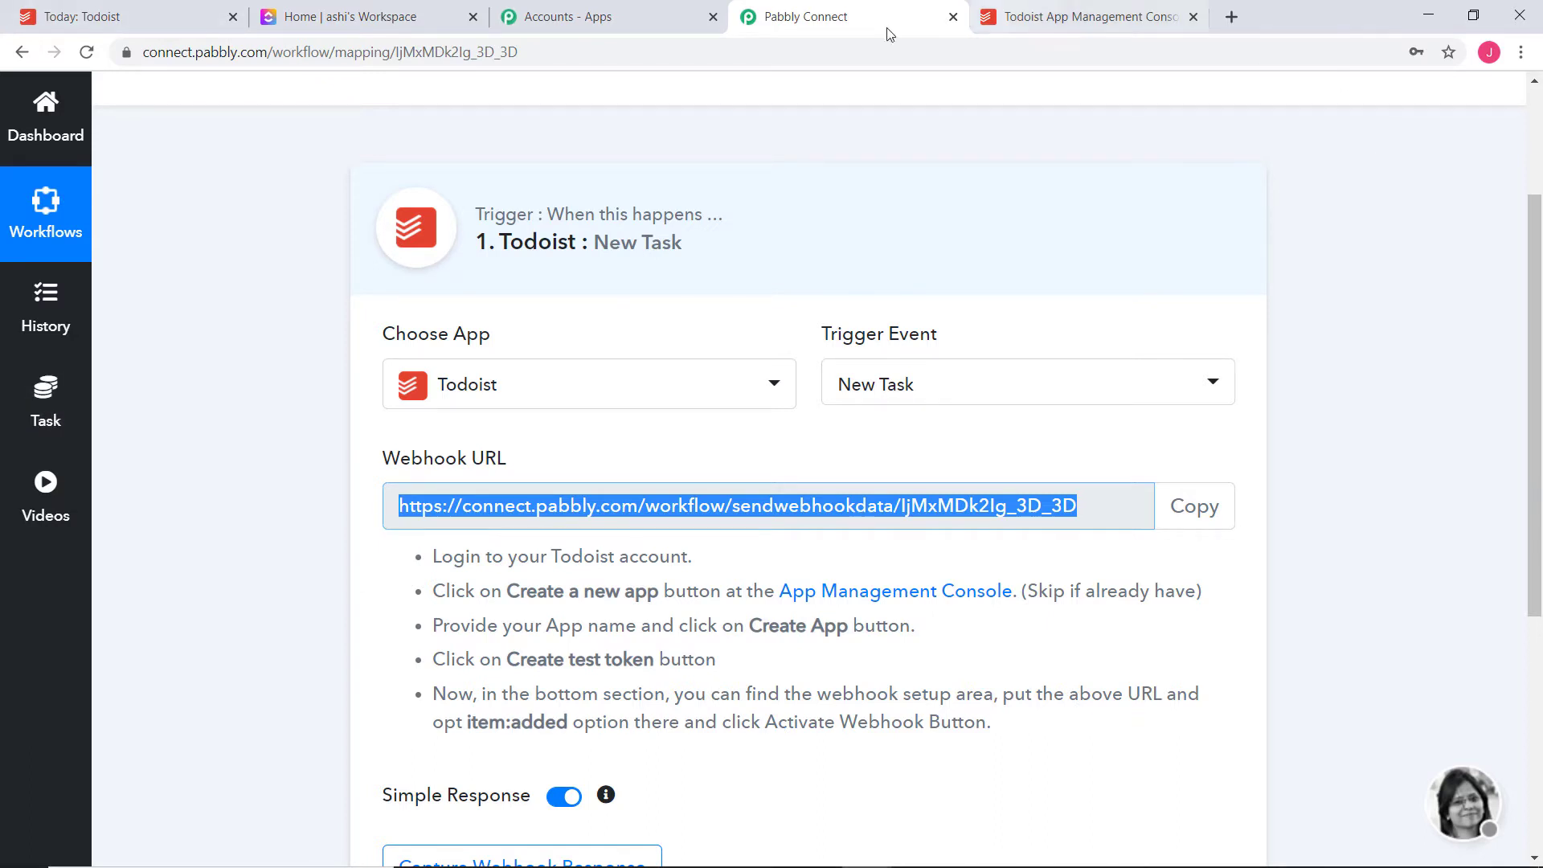
click(1092, 18)
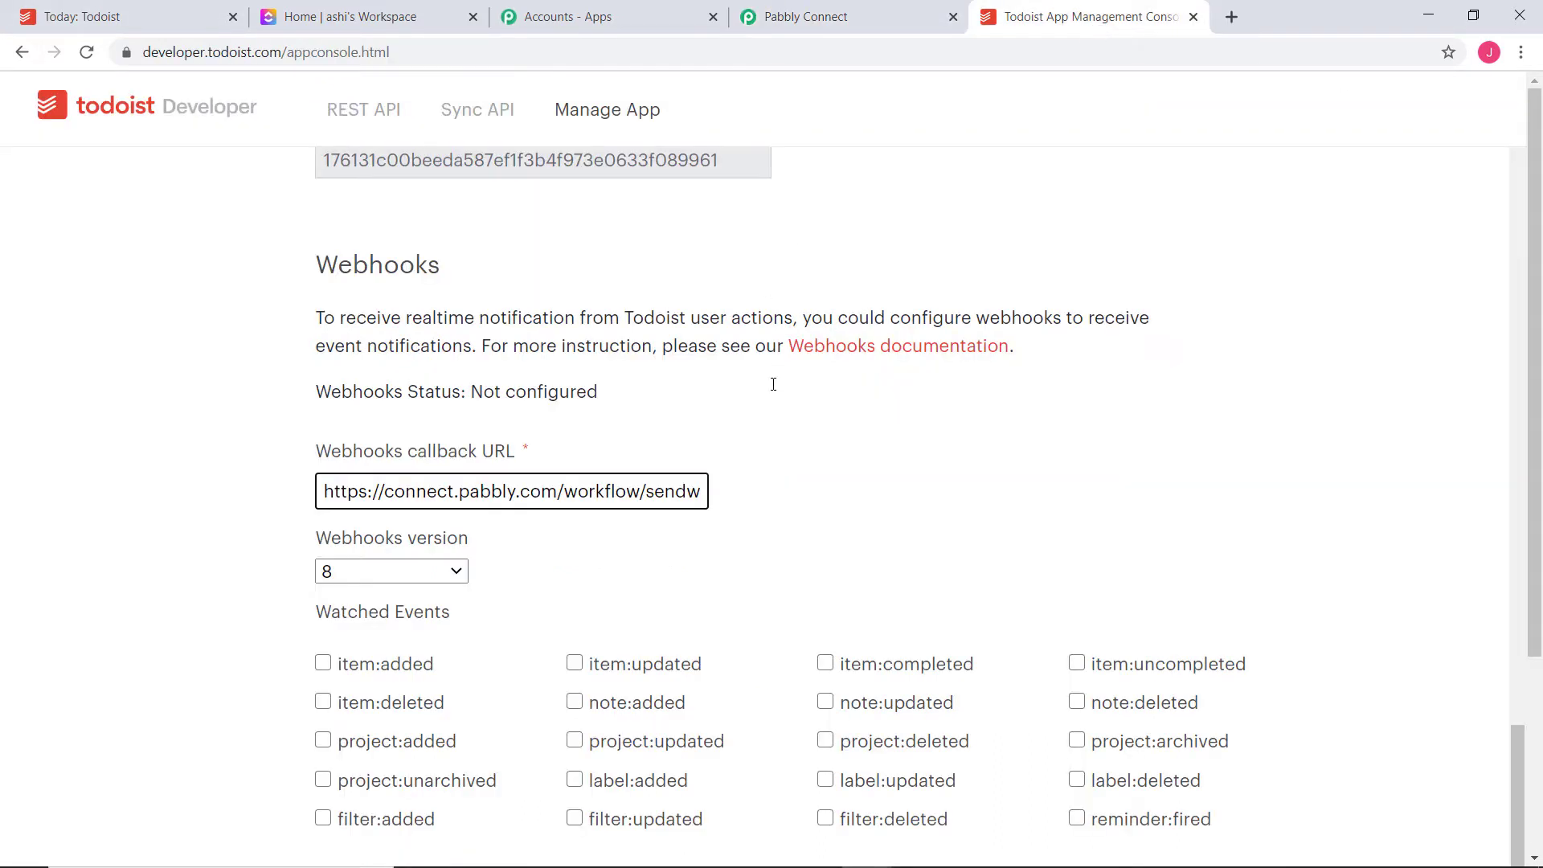
click(323, 664)
scroll(1193, 403, down, 3)
click(514, 628)
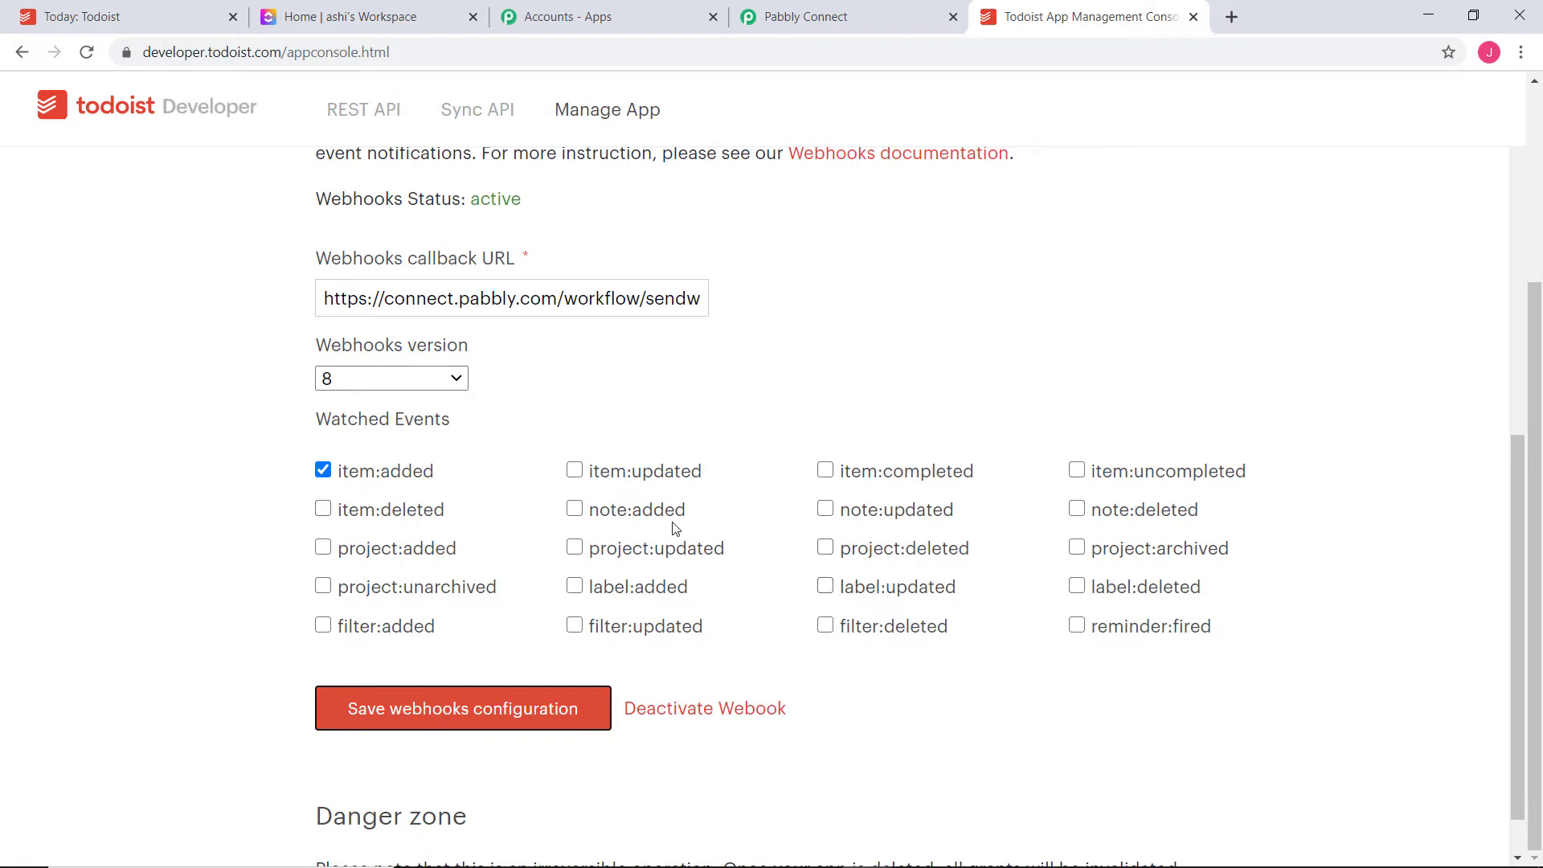
Switch to Pabbly Connect and start capturing the webhook response for the Todoist New Task trigger
click(790, 20)
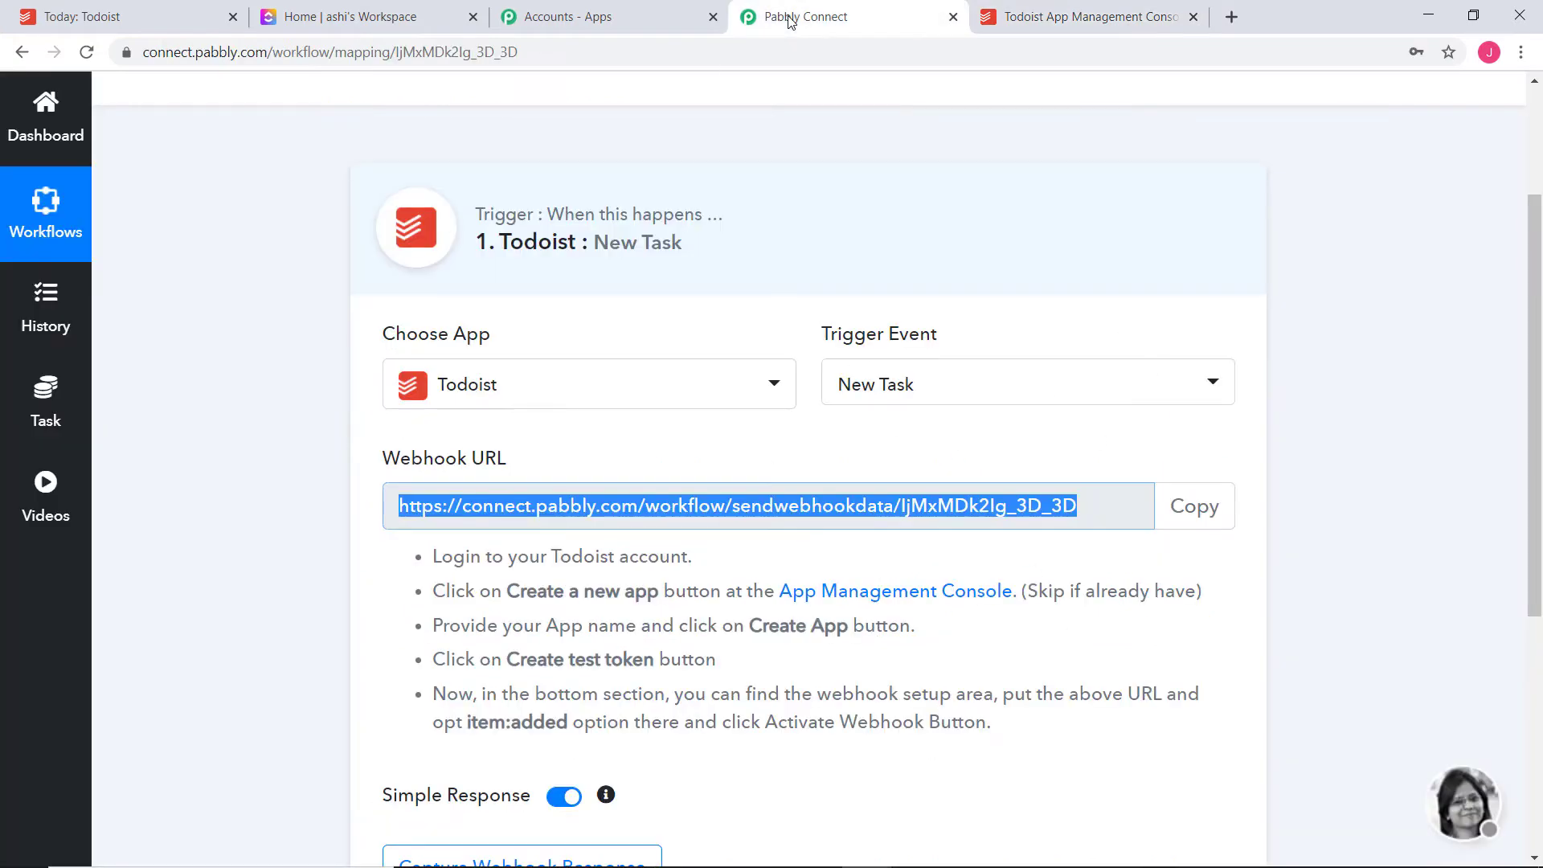
scroll(983, 505, down, 5)
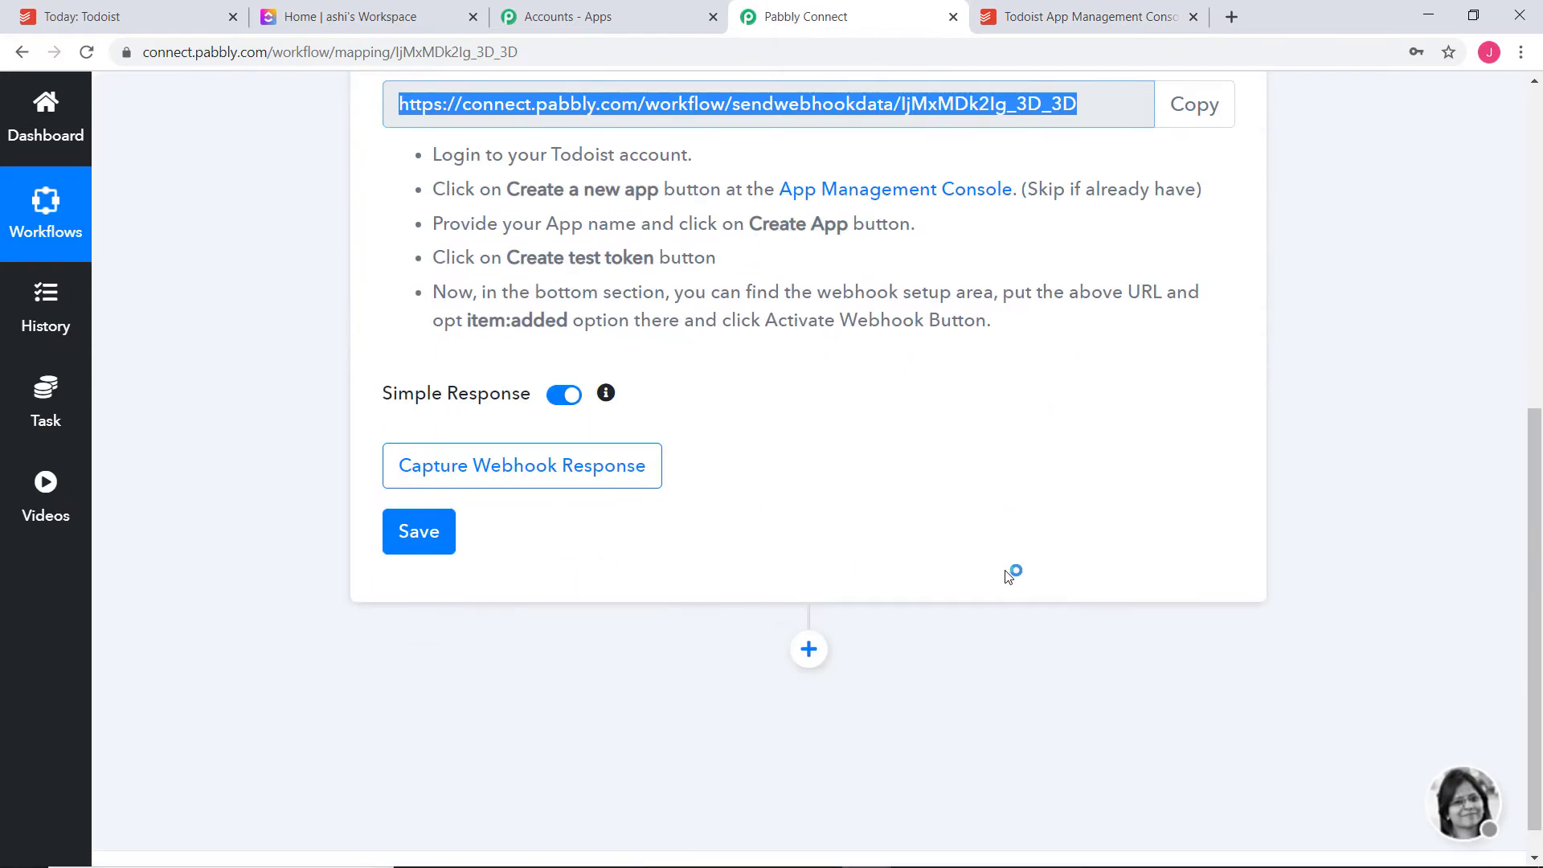
click(474, 465)
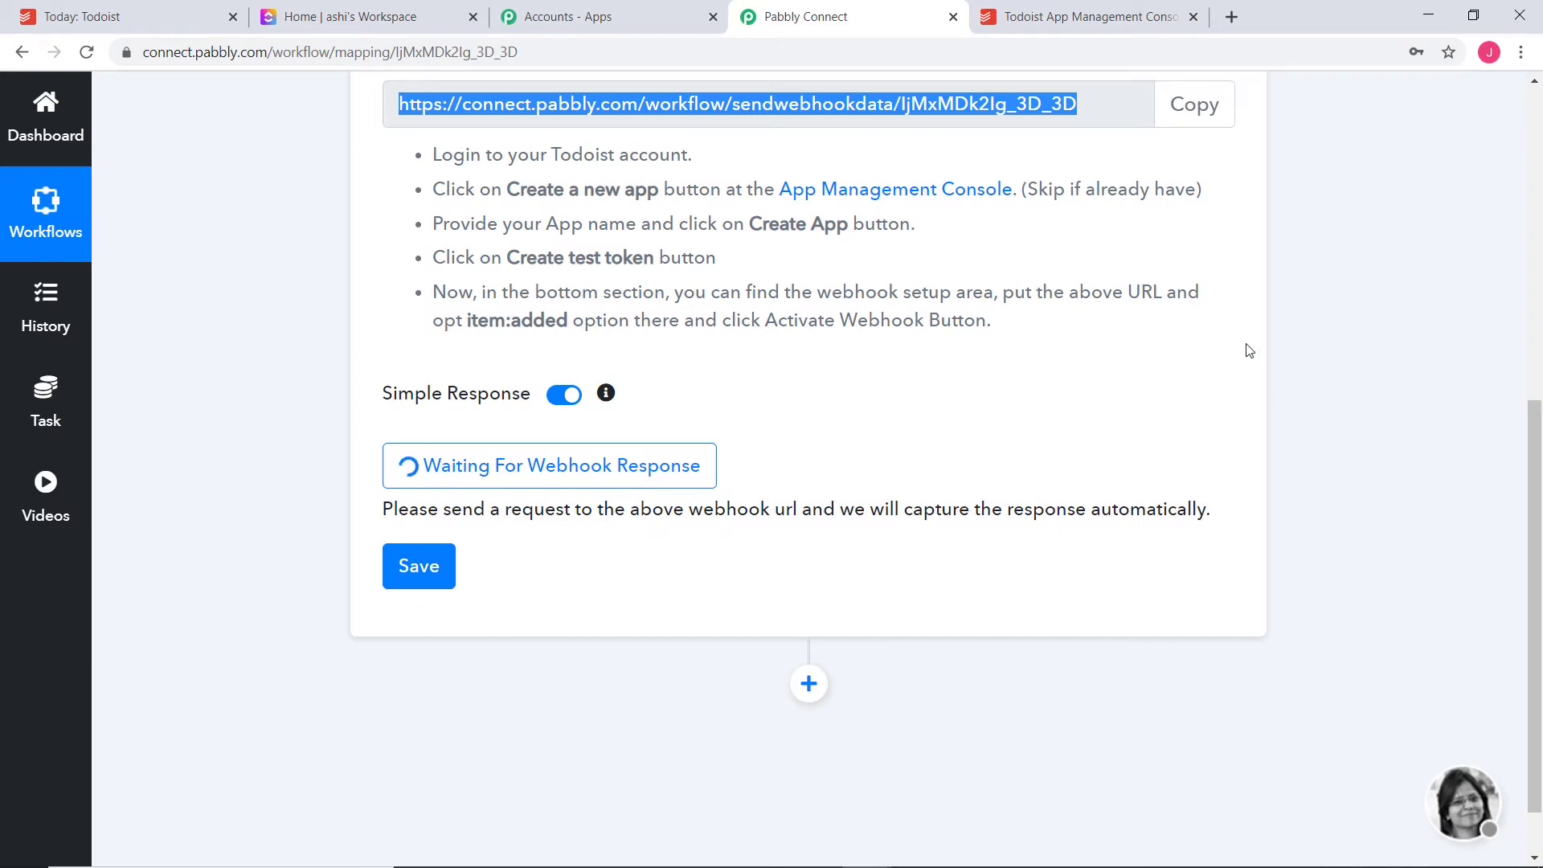
click(1006, 332)
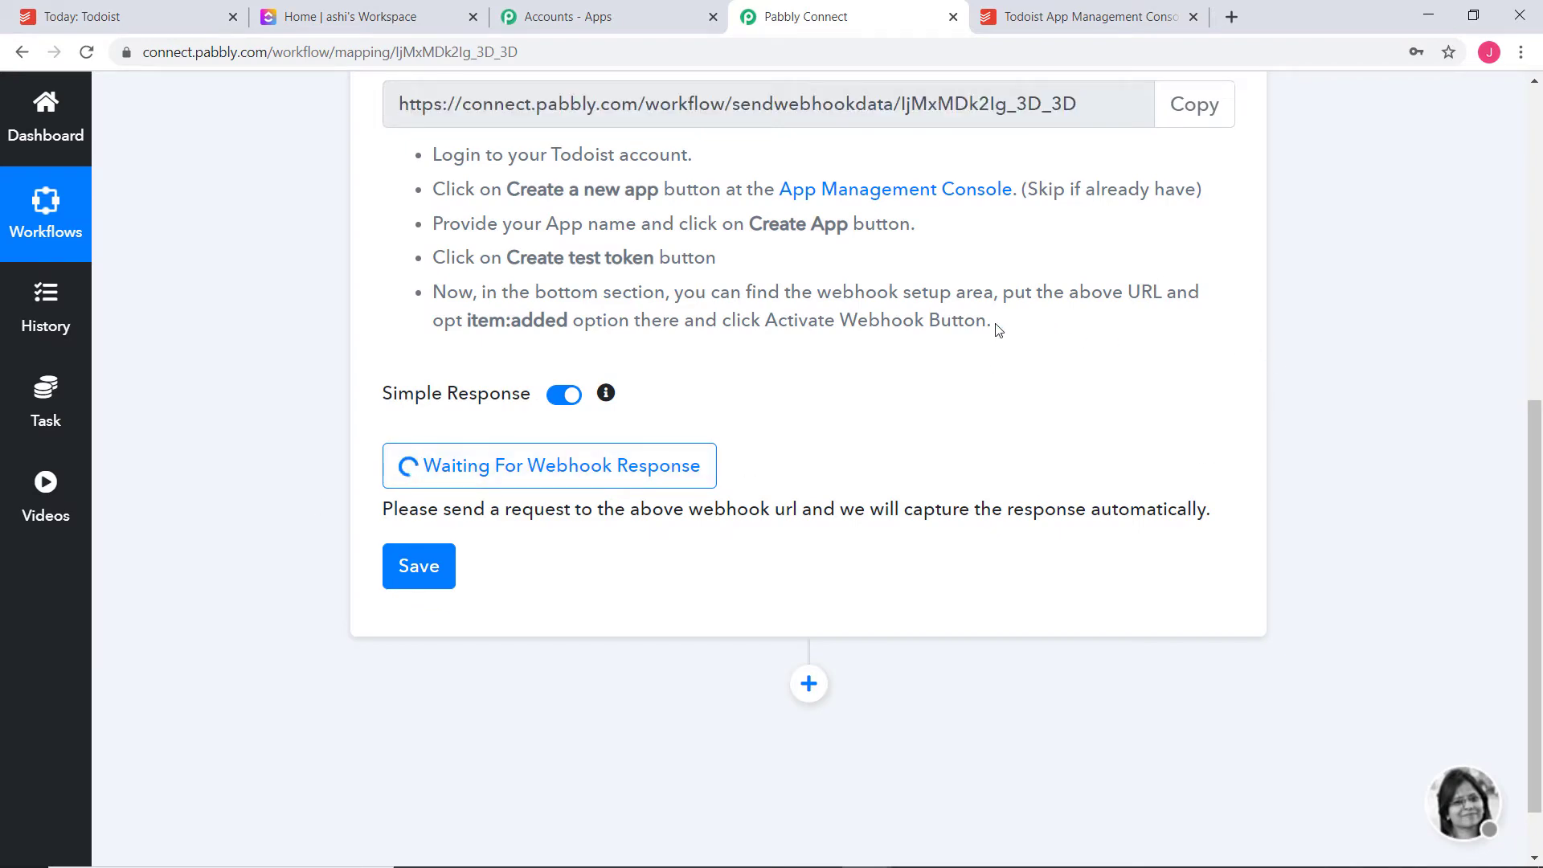
scroll(1325, 469, up, 2)
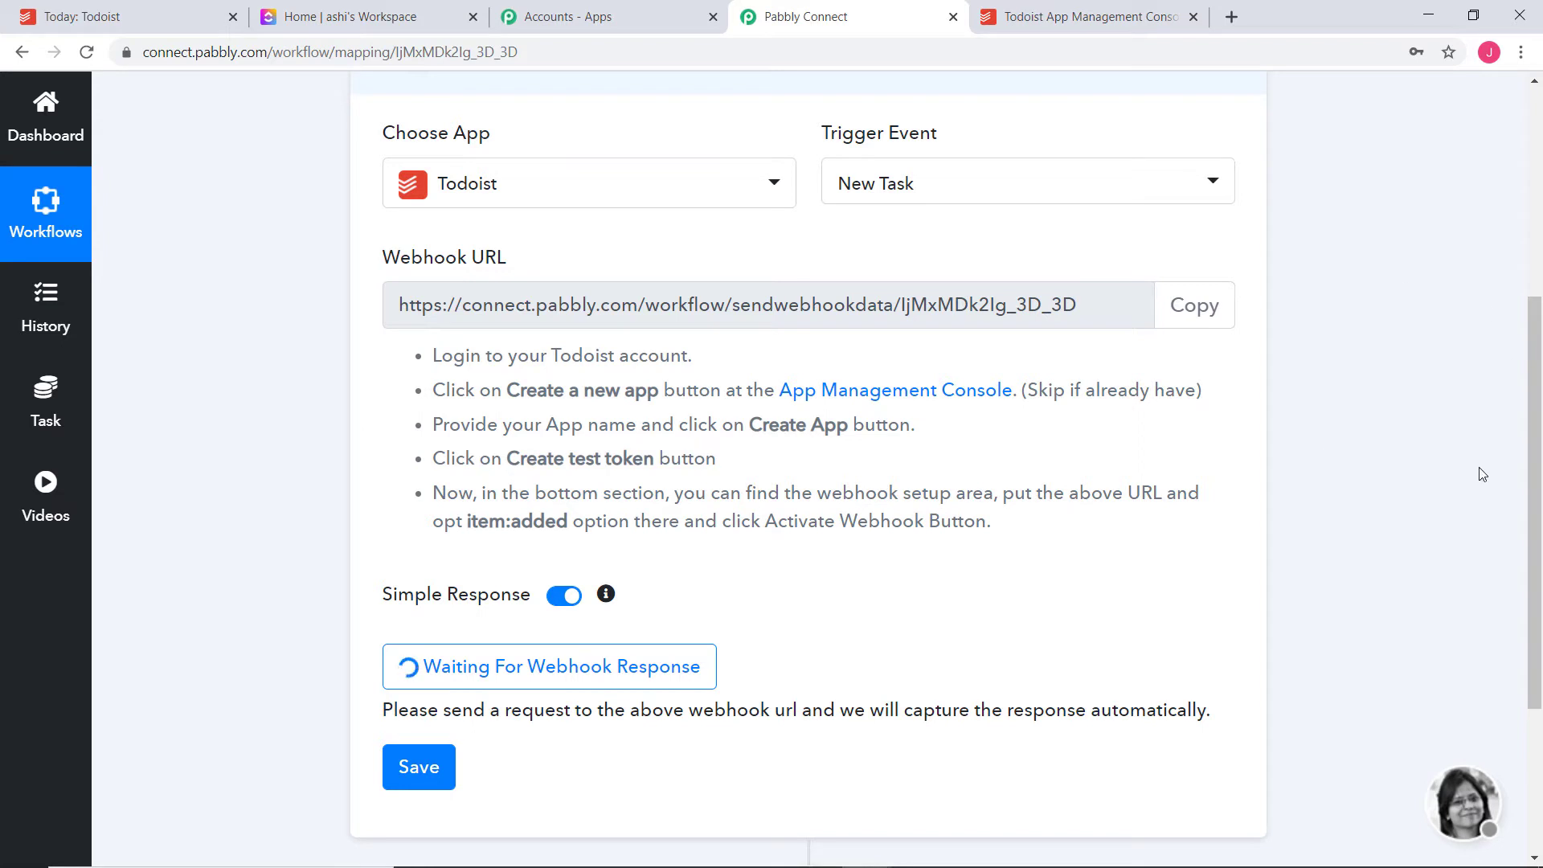
Switch to Todoist and create a list-view project named "Todoist to Clickup"
click(140, 20)
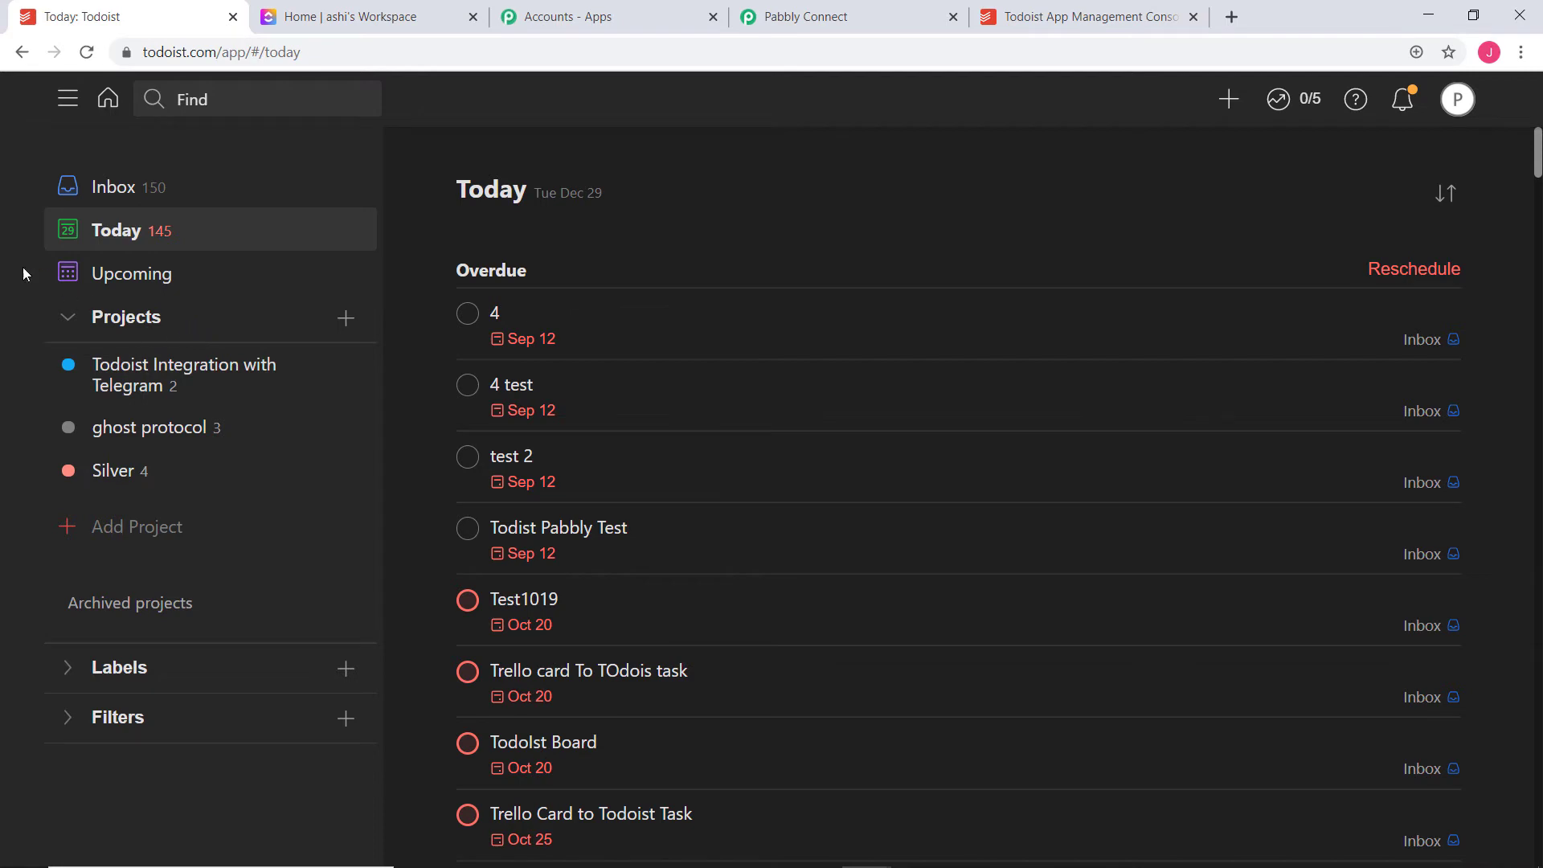
click(347, 319)
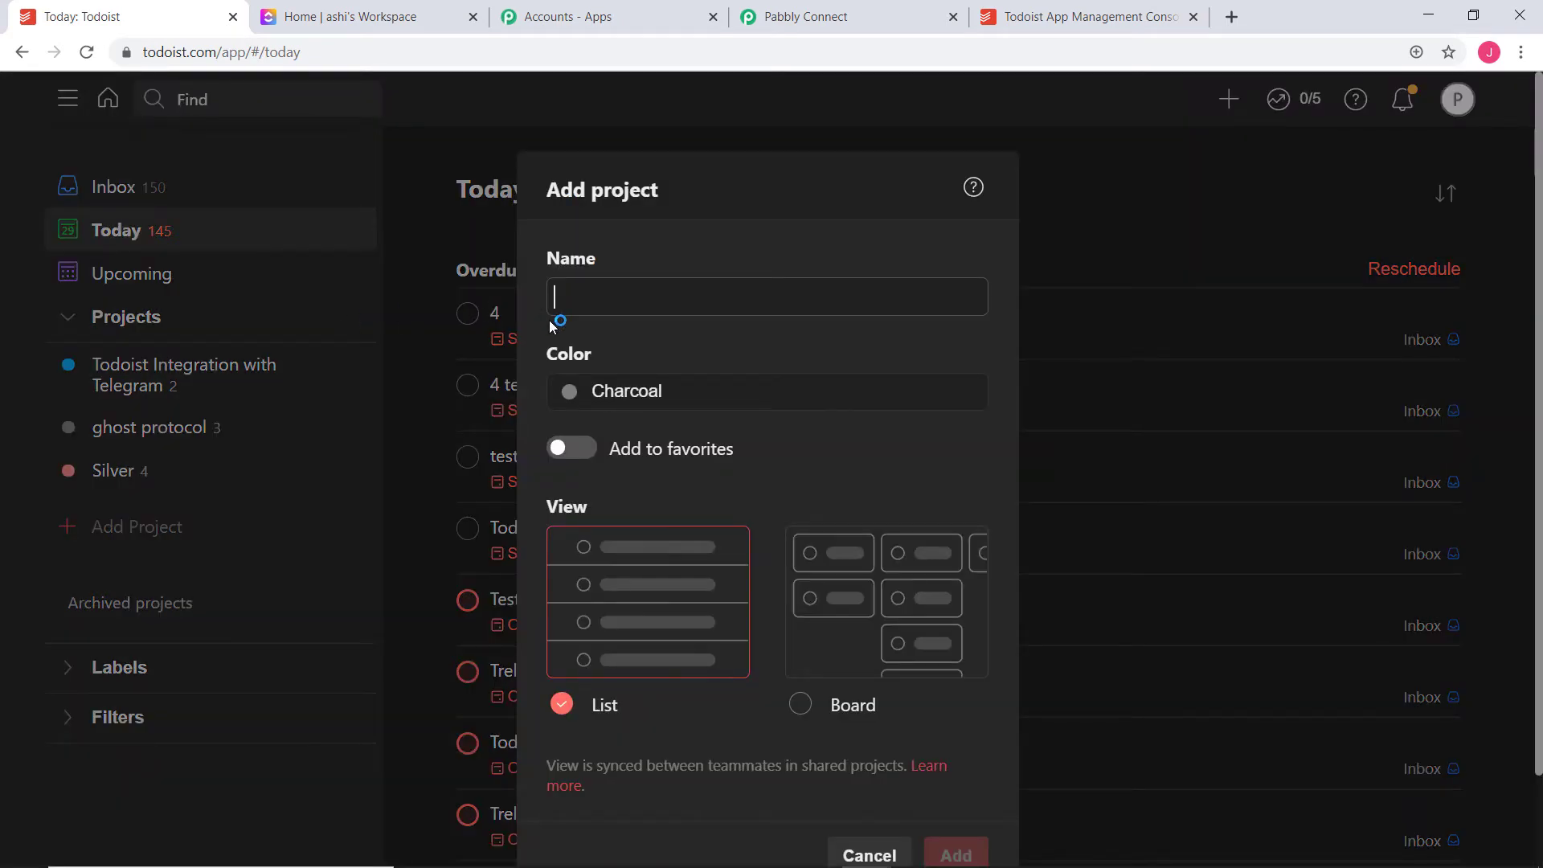
text(Todoist to Clickup)
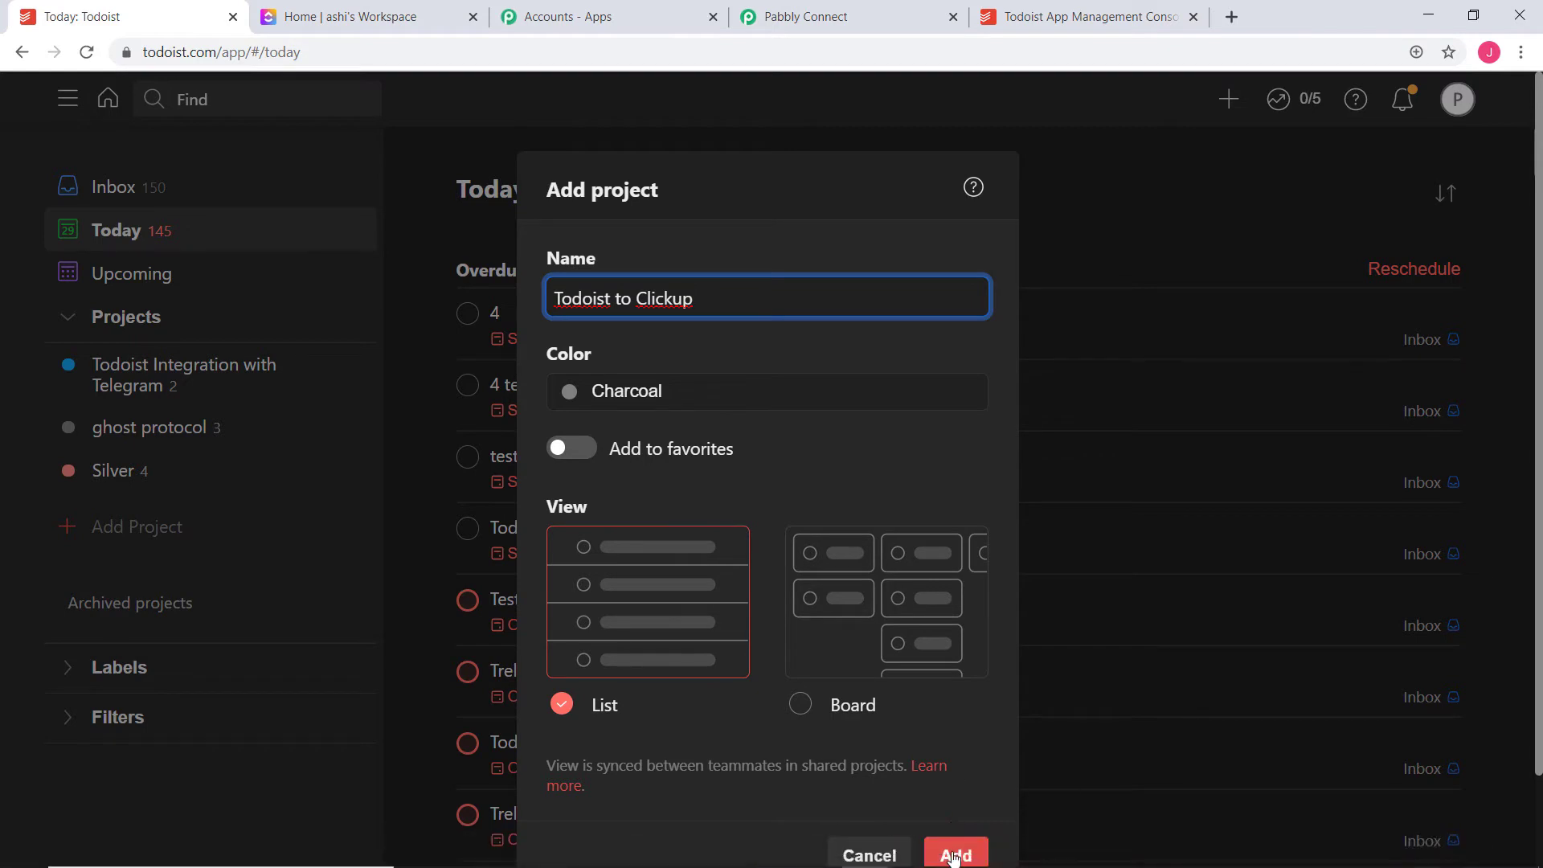
click(956, 822)
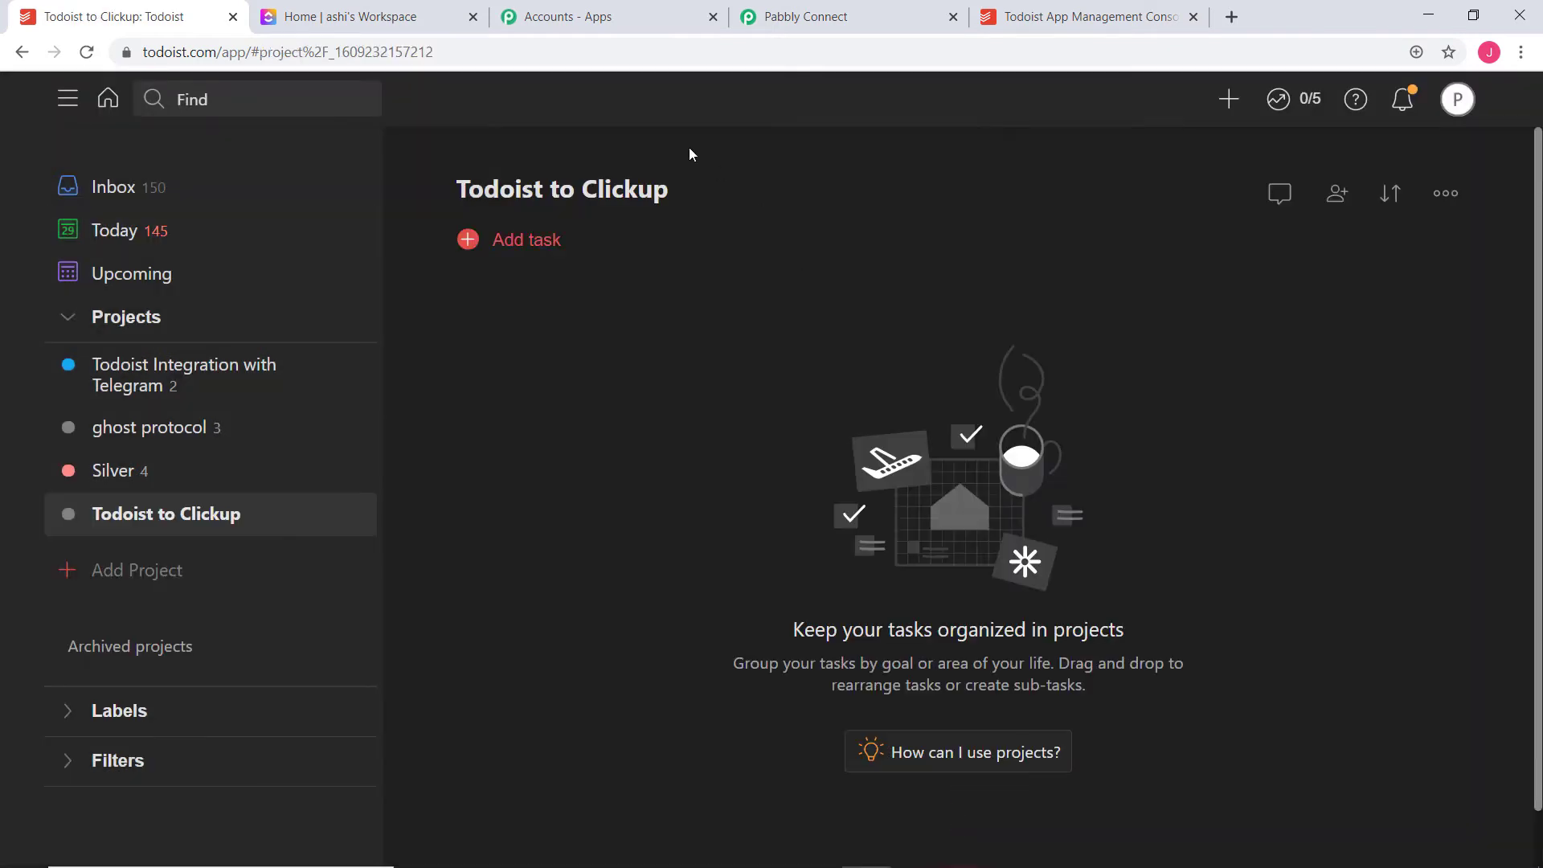
Add the task "First Step Integration" to the Todoist to Clickup project, scheduled for Thursday, December 31
click(522, 251)
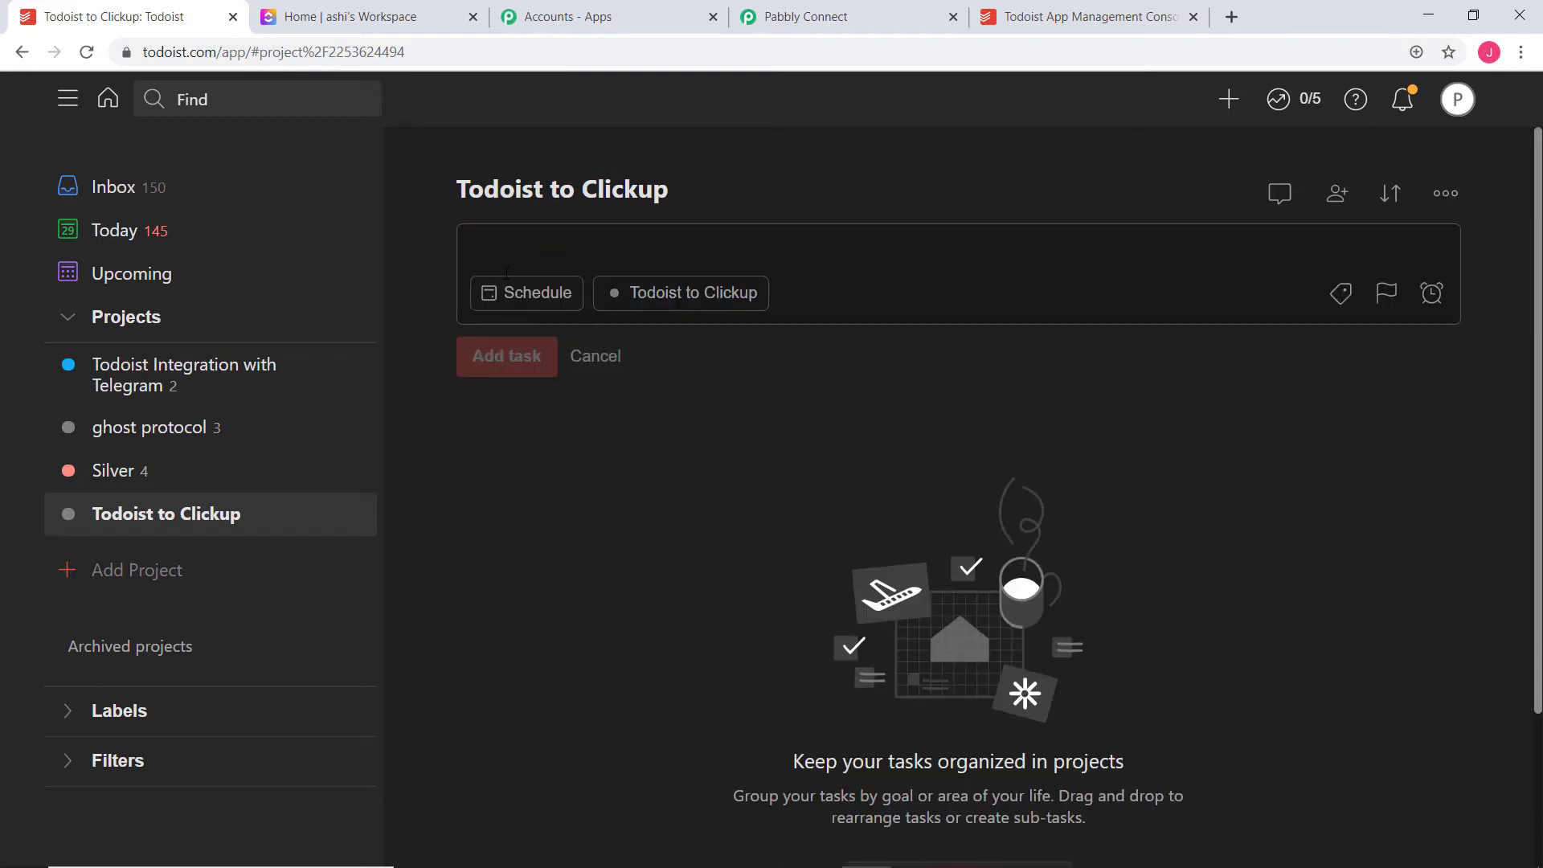
text(First)
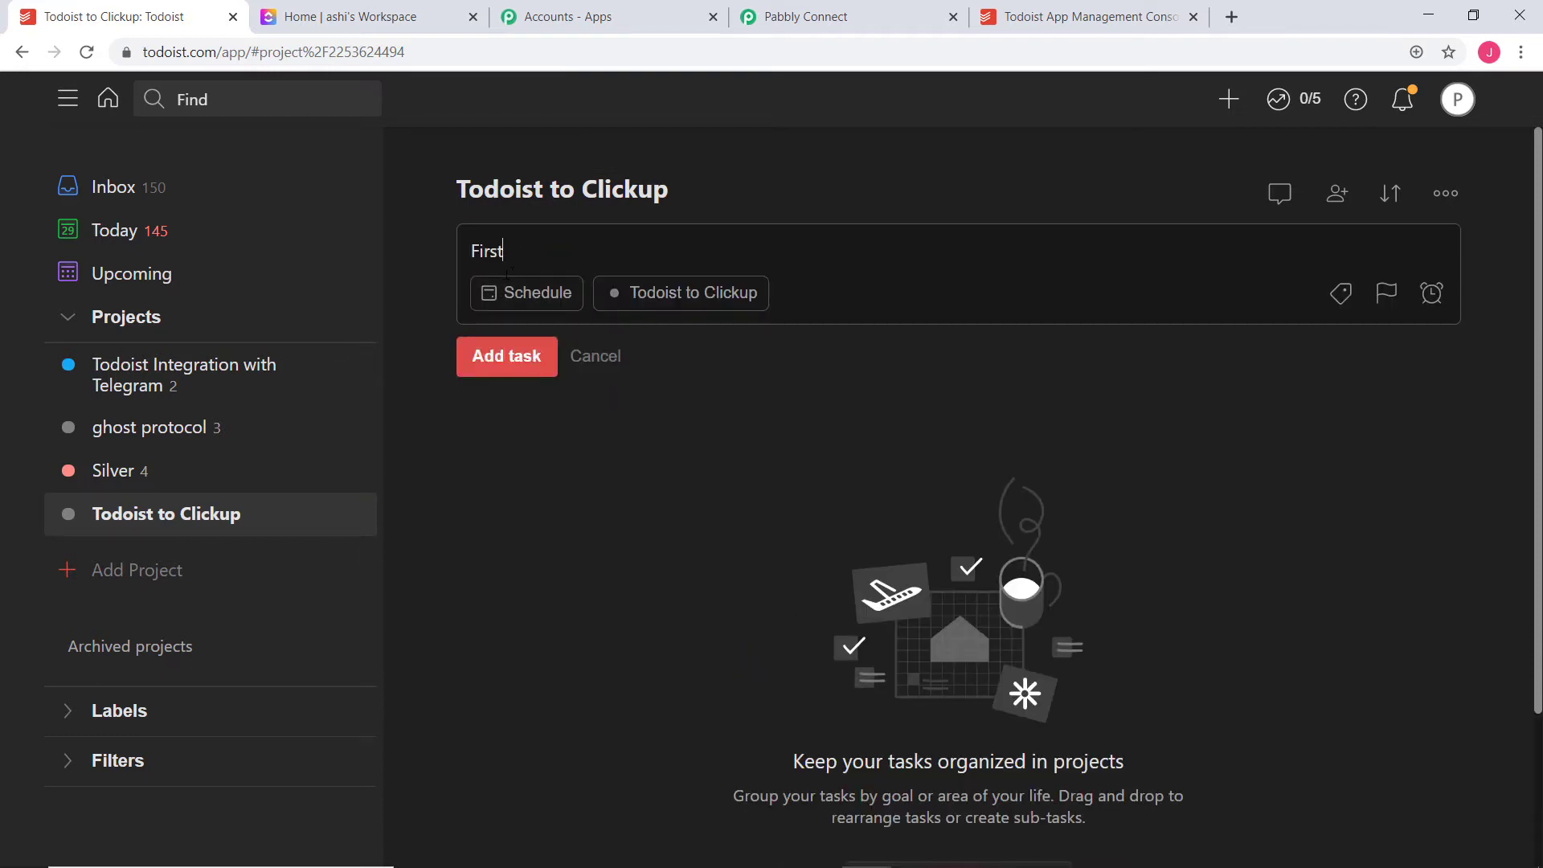
text( Step Integration)
click(524, 296)
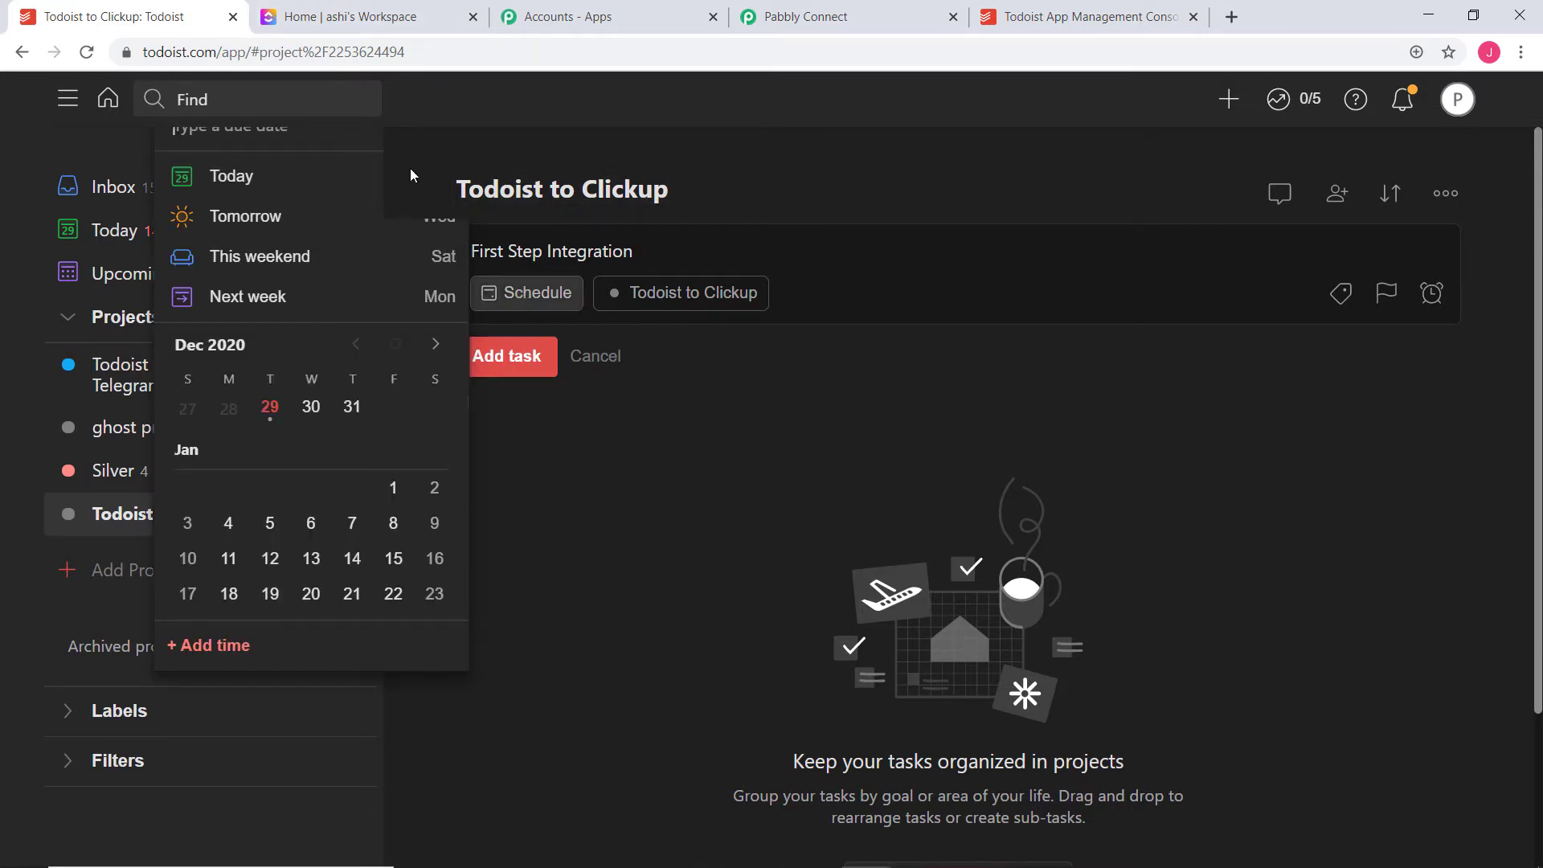
click(353, 409)
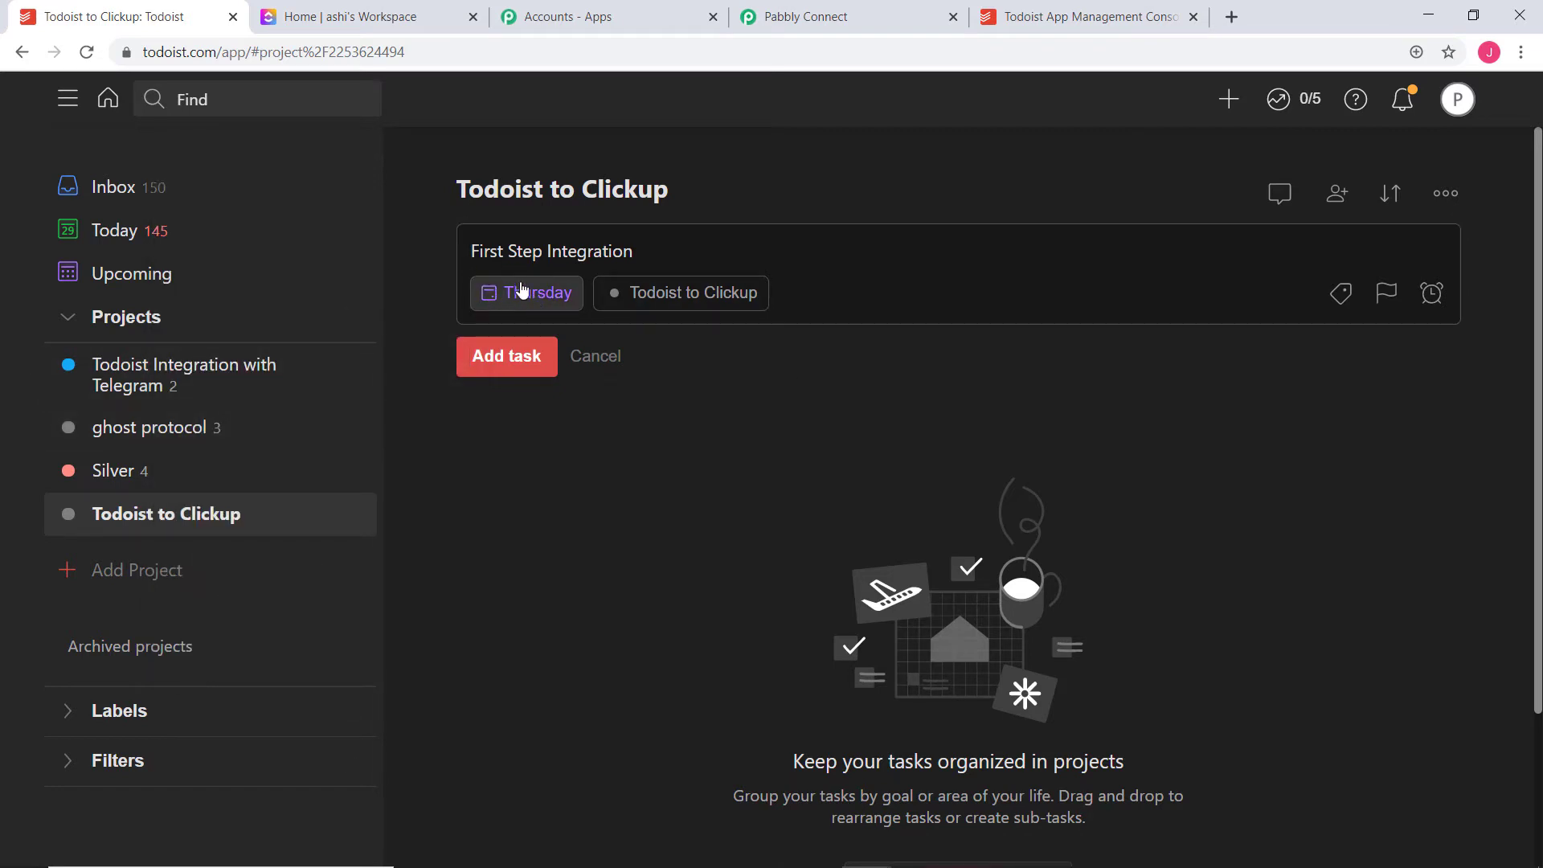
click(507, 358)
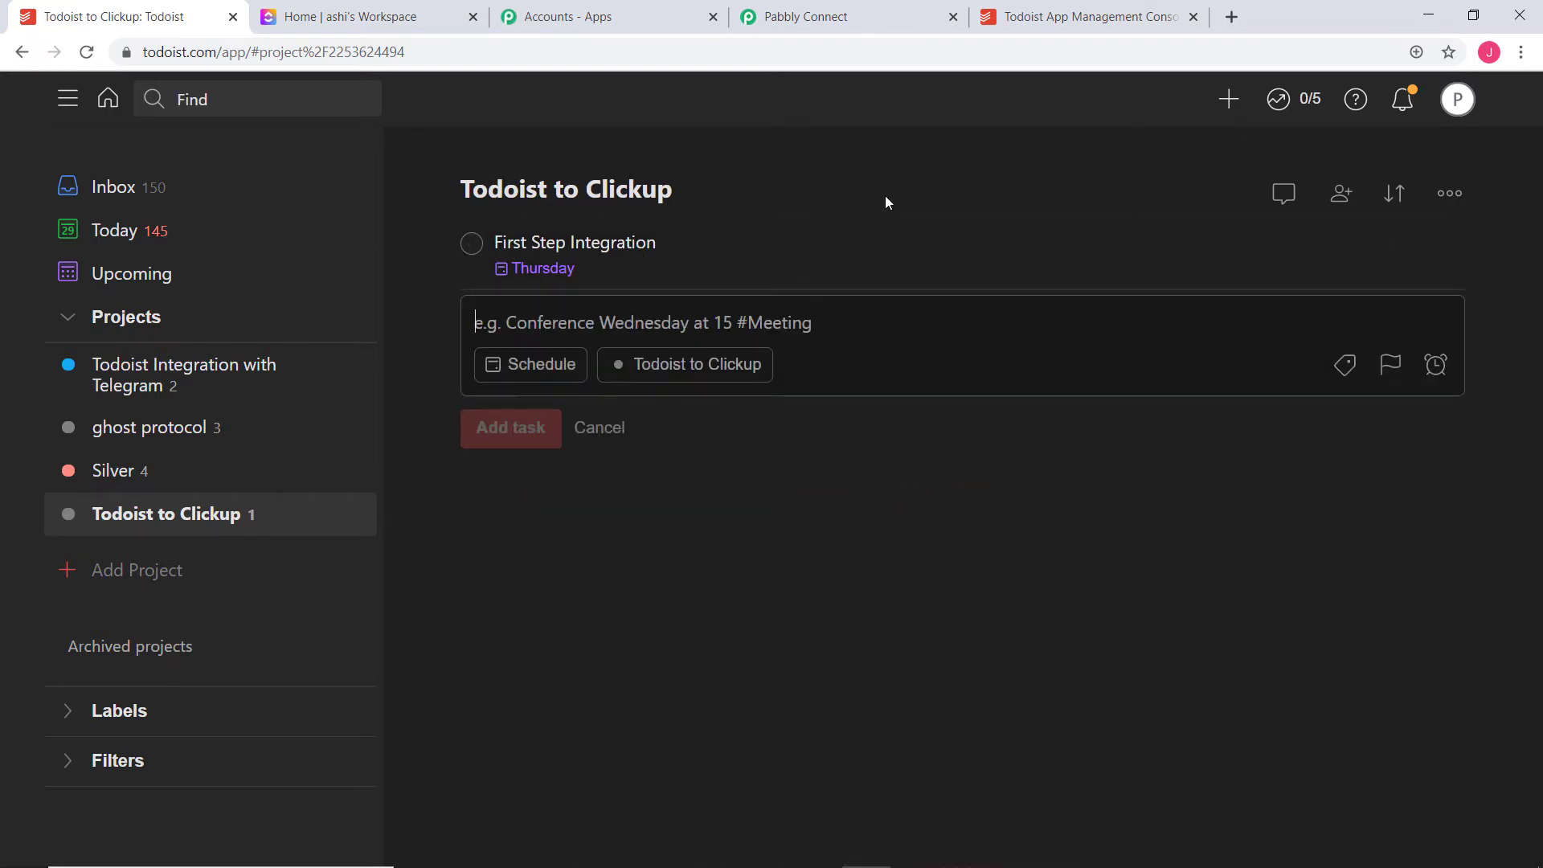
click(903, 204)
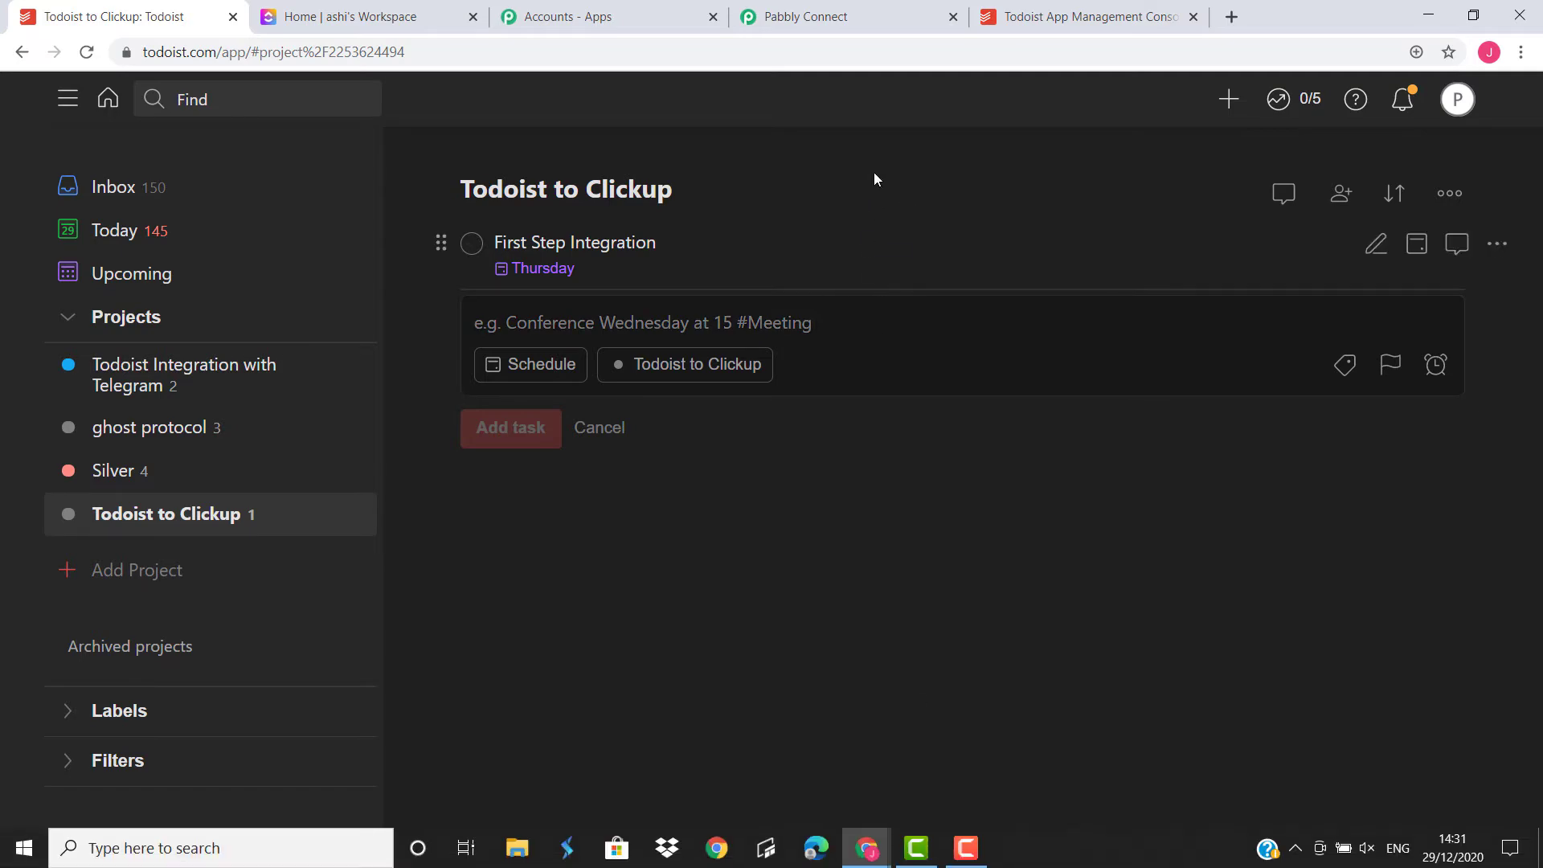
Return to Pabbly Connect, review the captured webhook response fields, and save the Todoist trigger
click(848, 19)
scroll(1377, 475, down, 7)
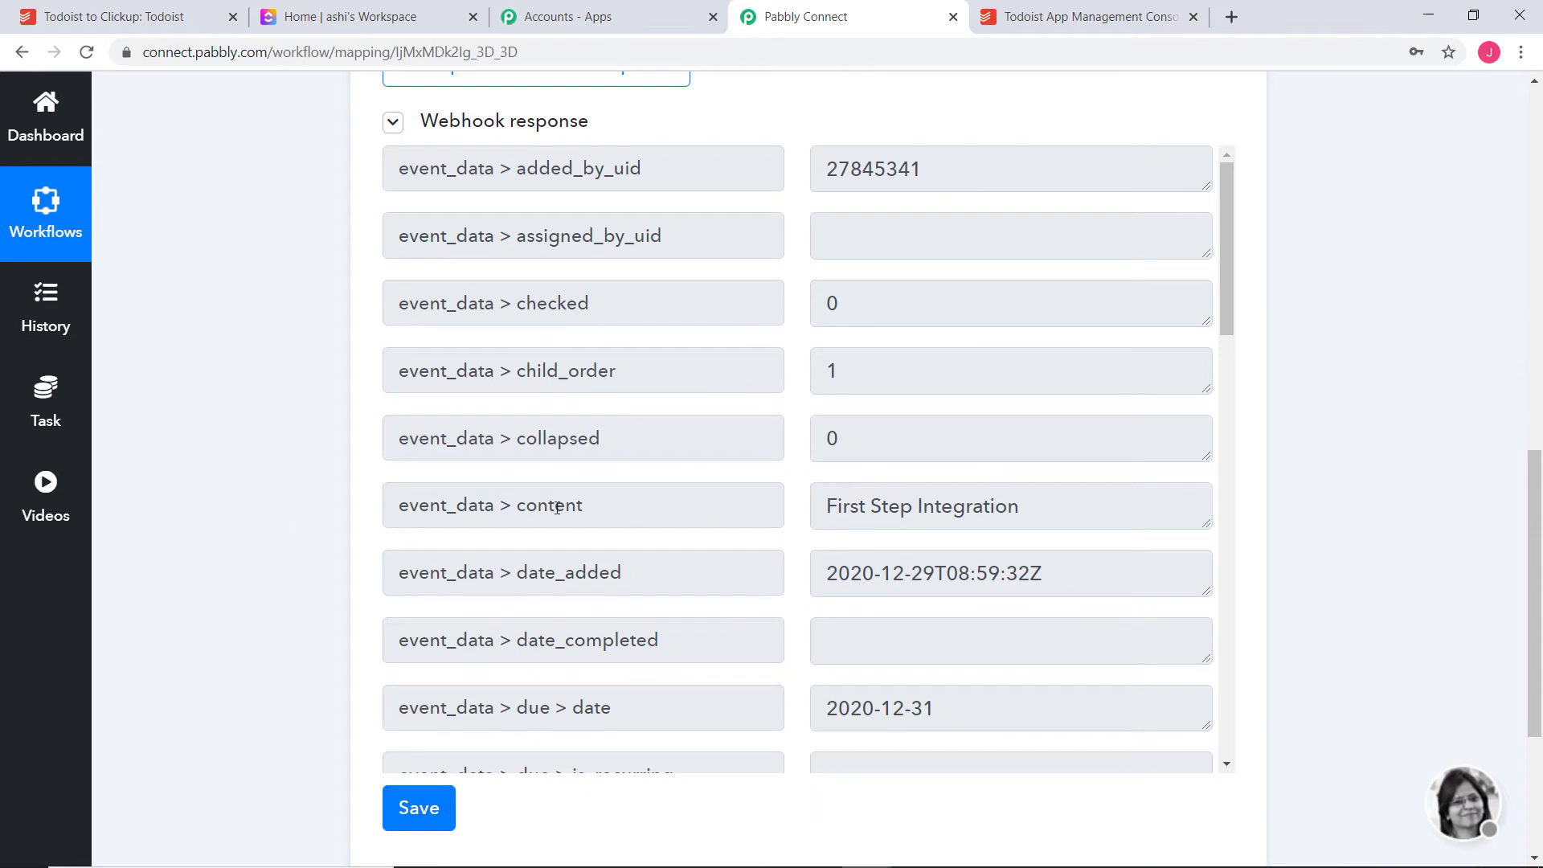
scroll(935, 390, down, 15)
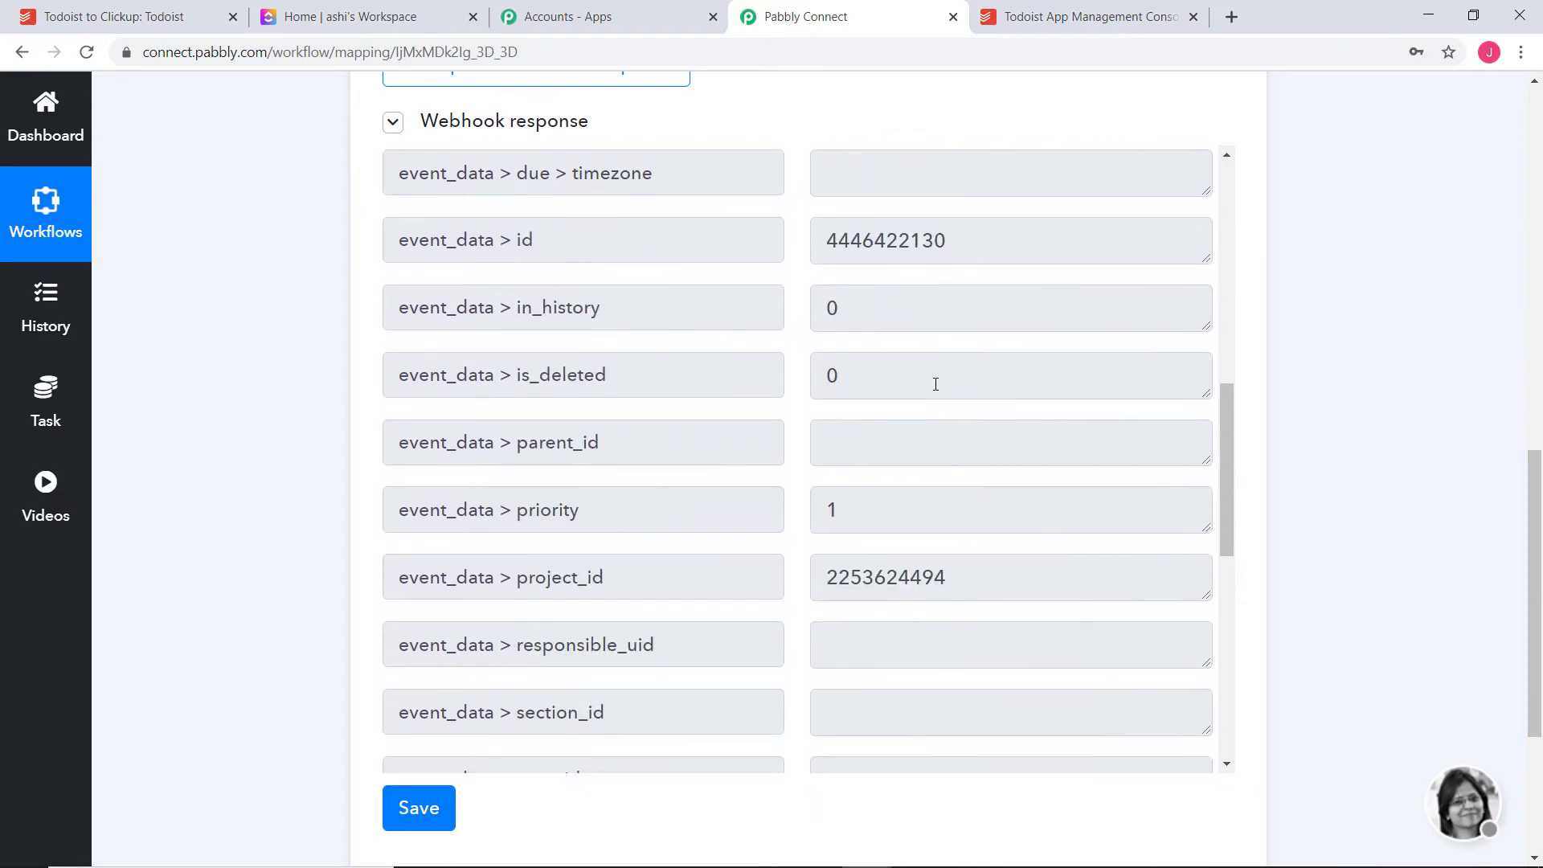
scroll(935, 384, down, 4)
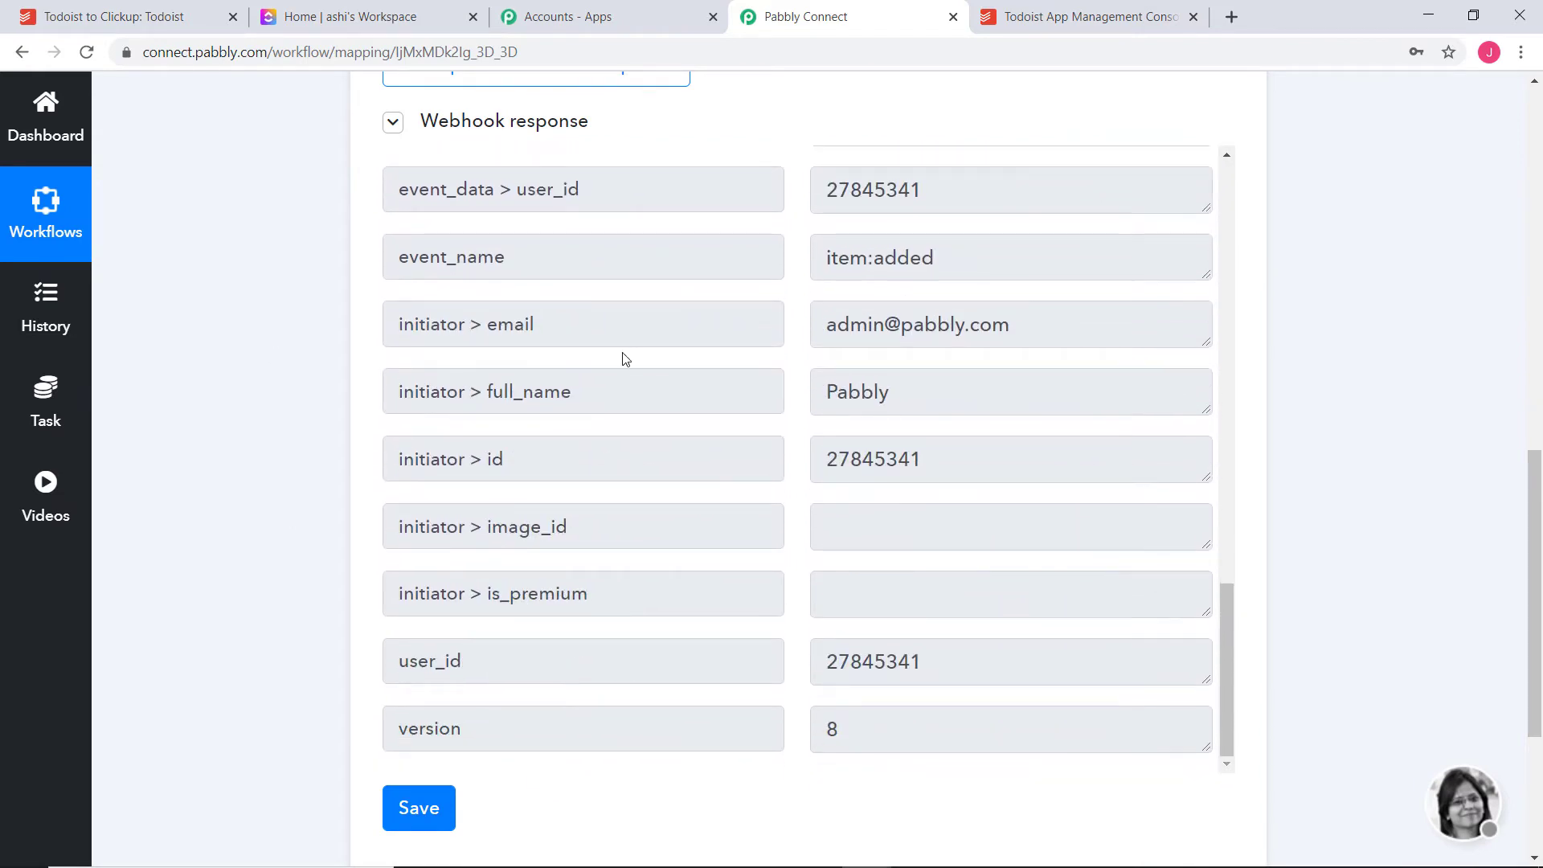
scroll(703, 368, down, 4)
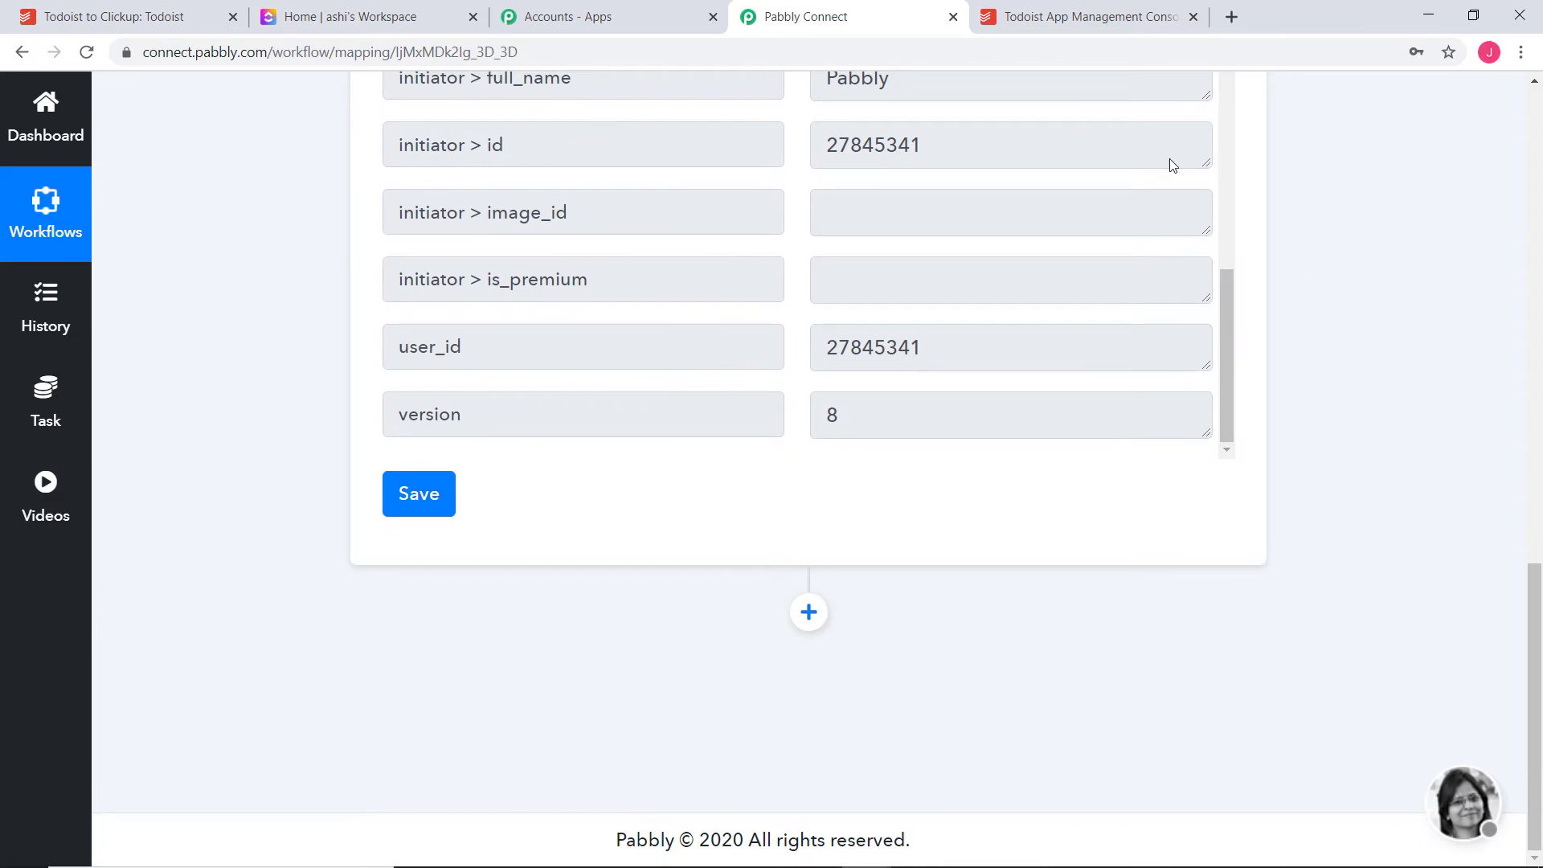
click(431, 503)
Add an action step after the trigger with ClickUp as the app and Create Task as the action event
click(807, 613)
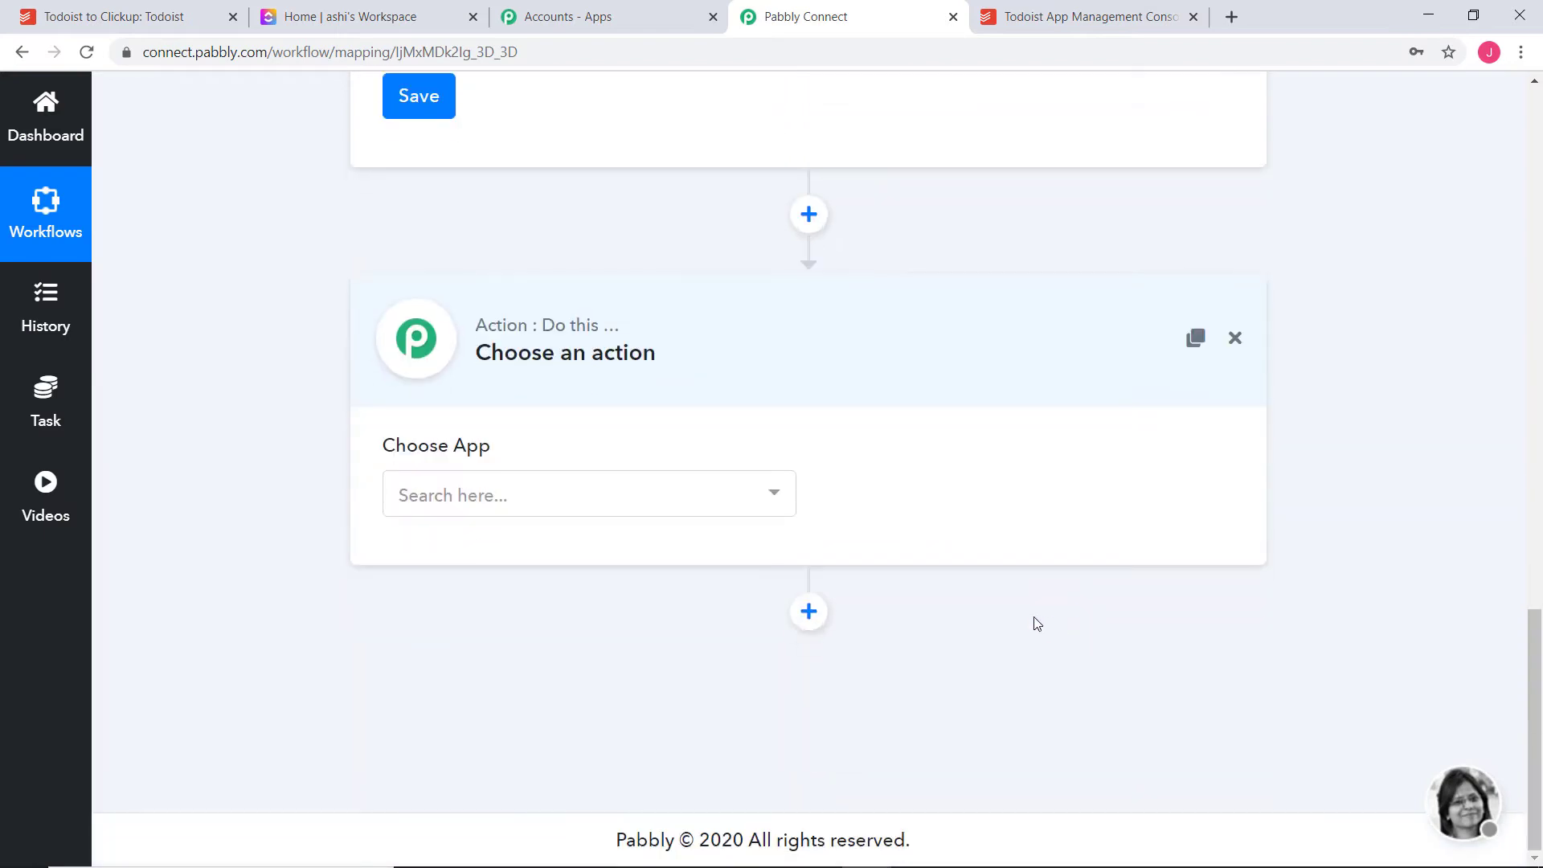
click(545, 504)
text(c)
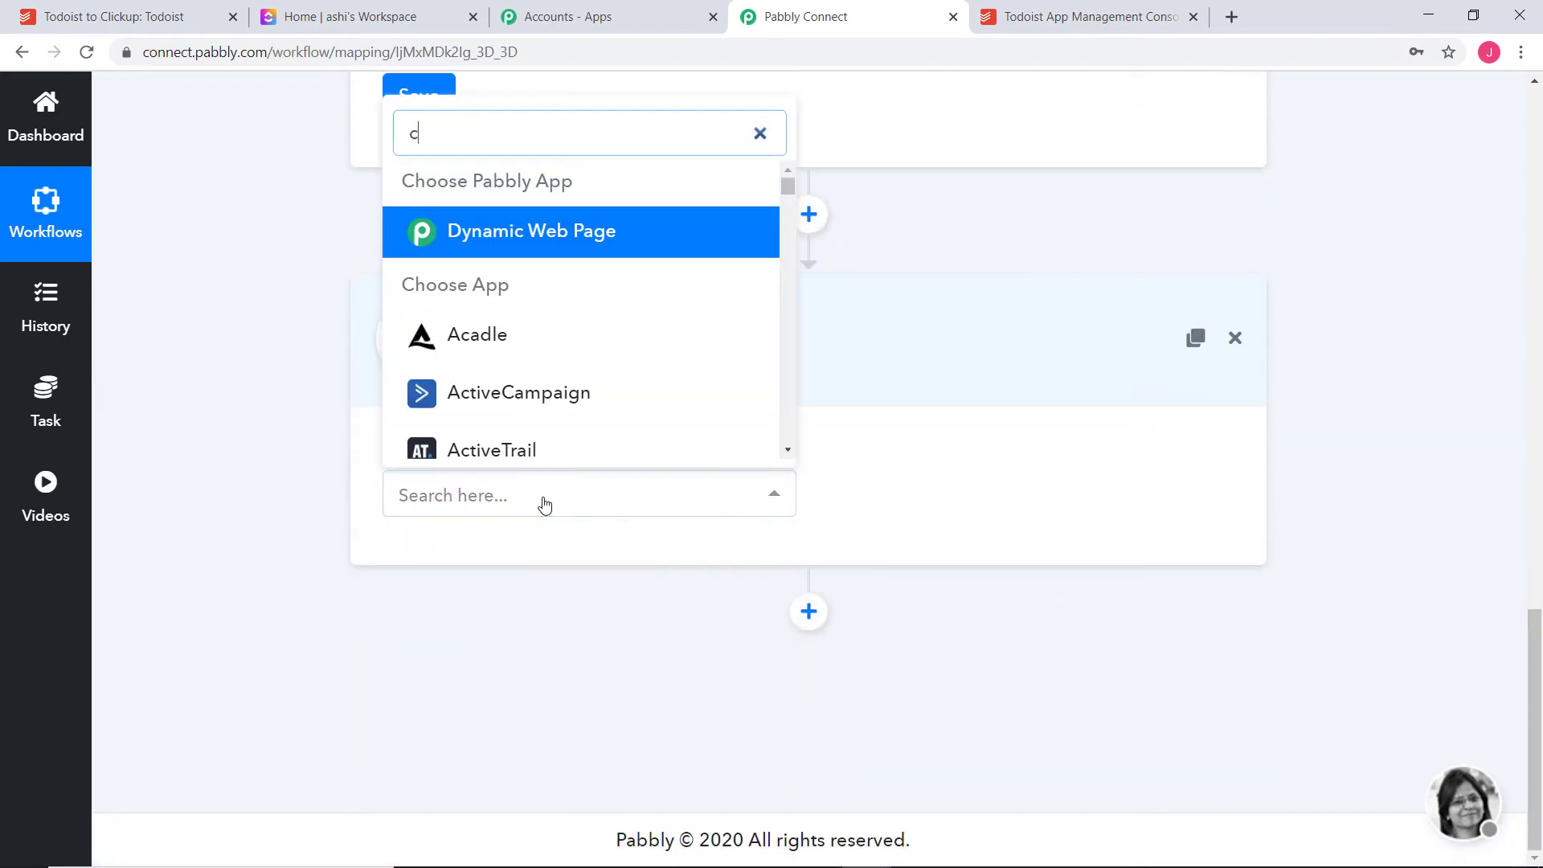
text(li)
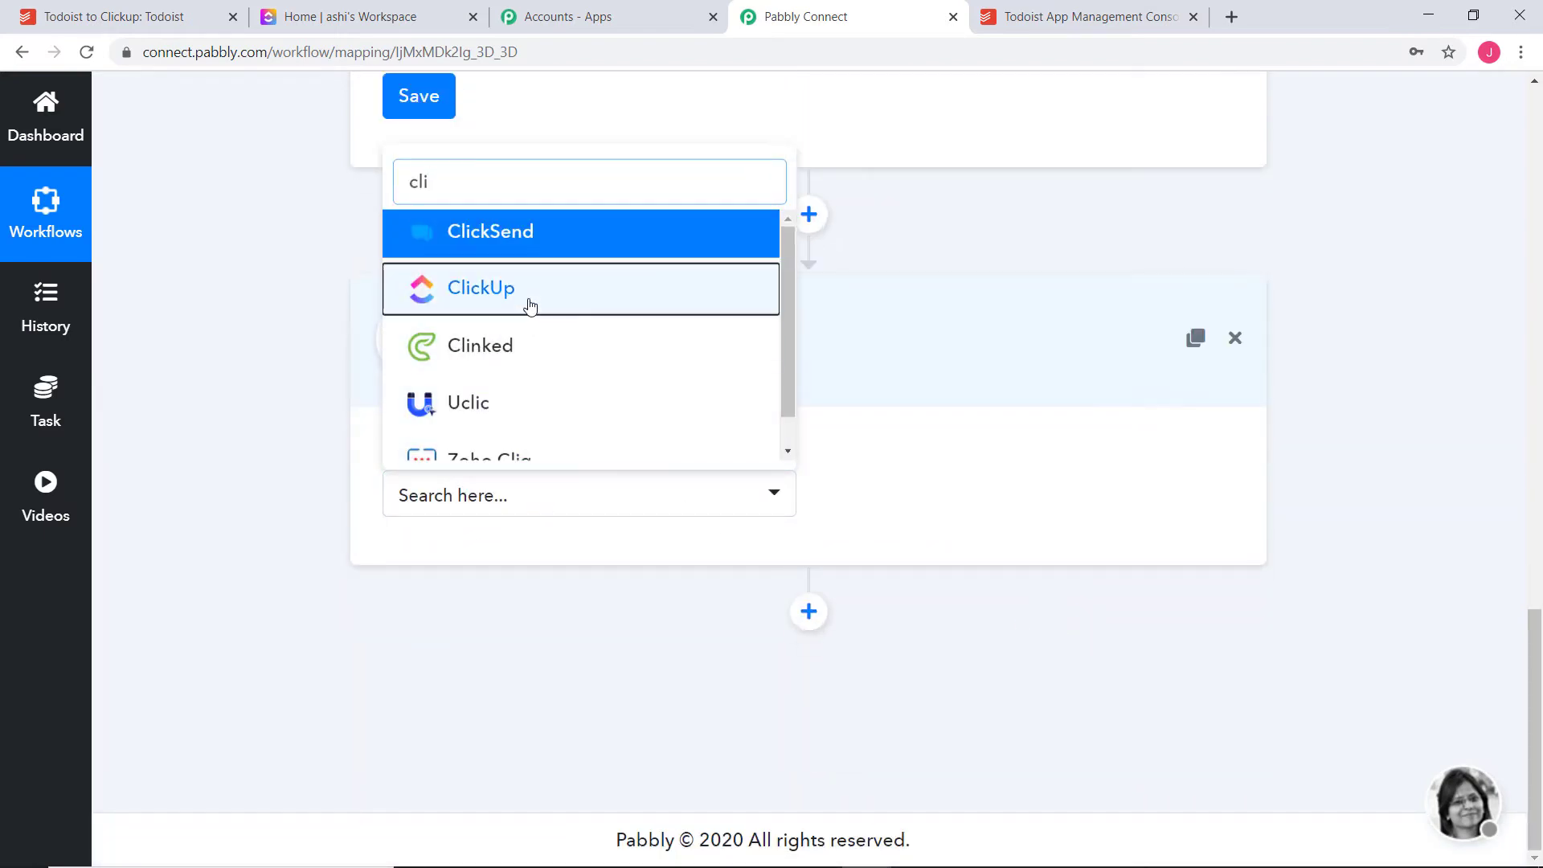
click(527, 304)
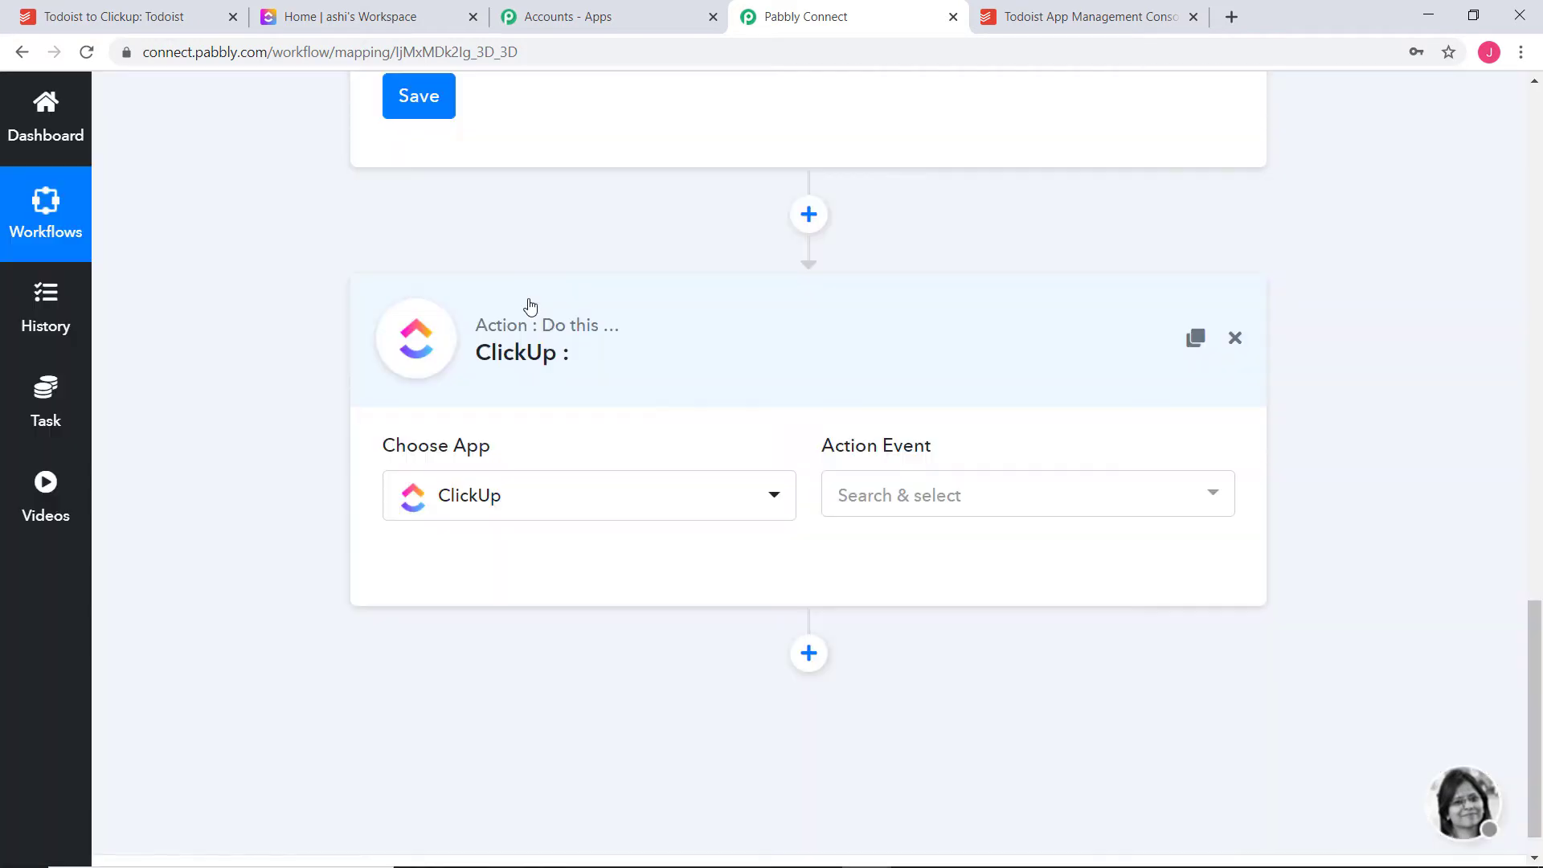
click(956, 495)
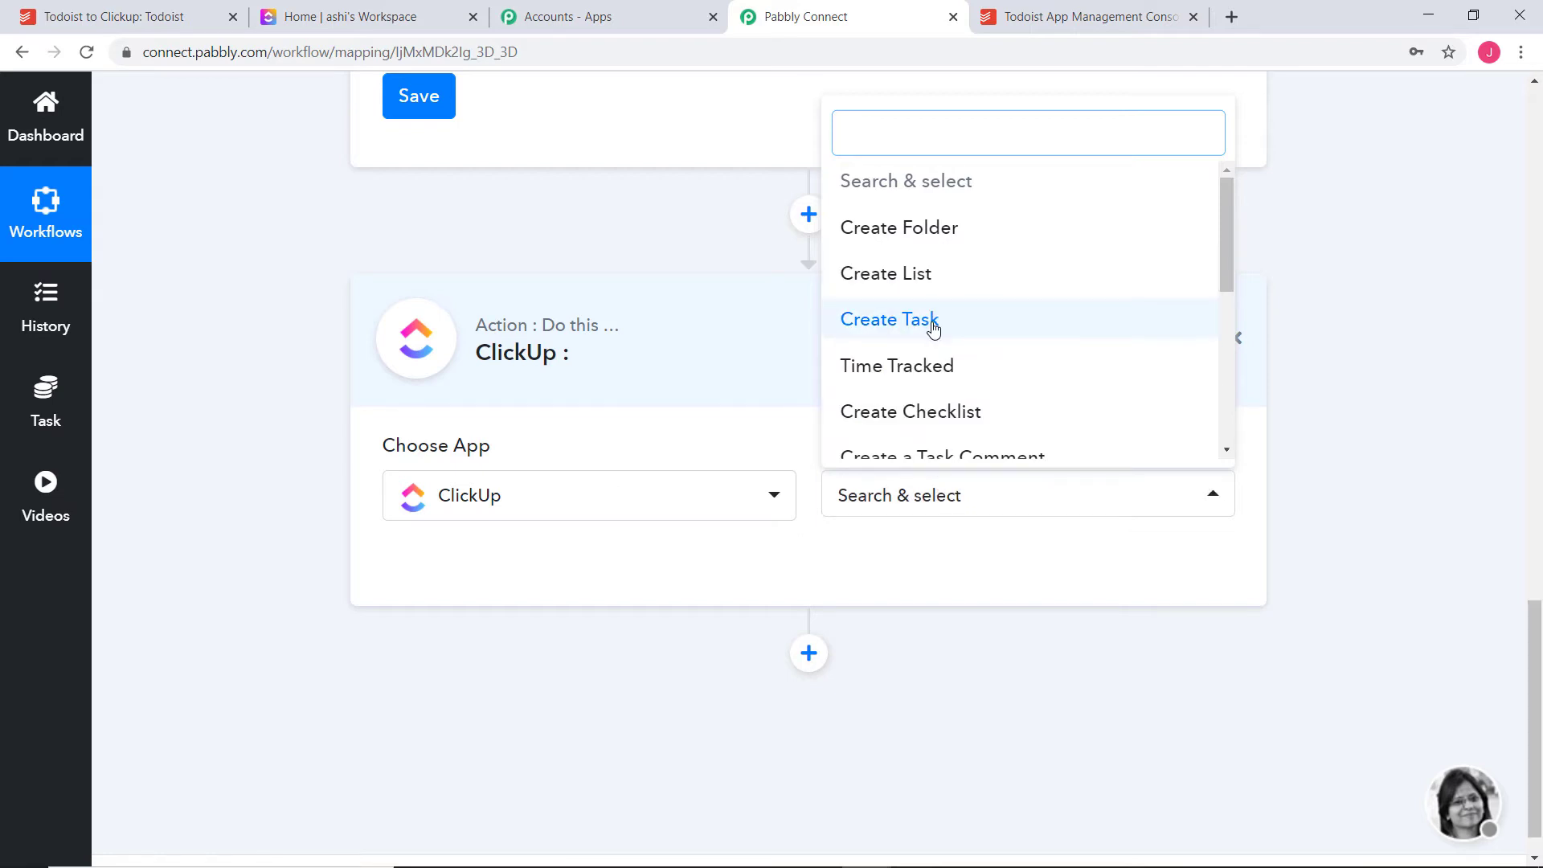
click(888, 320)
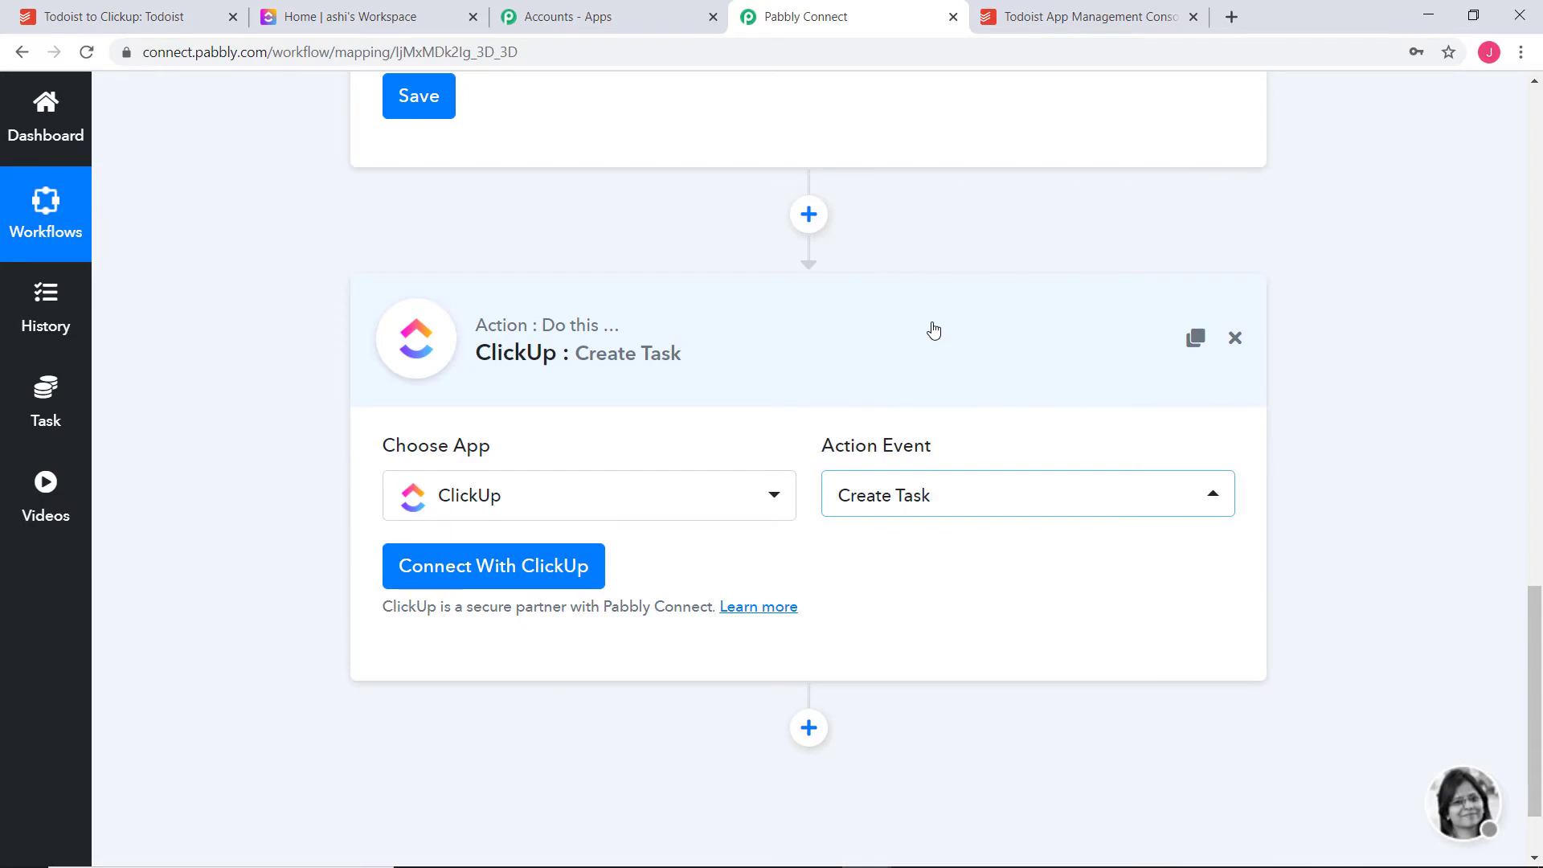
Open the new credentials form for the ClickUp connection and read the instructions for finding the API token
click(471, 569)
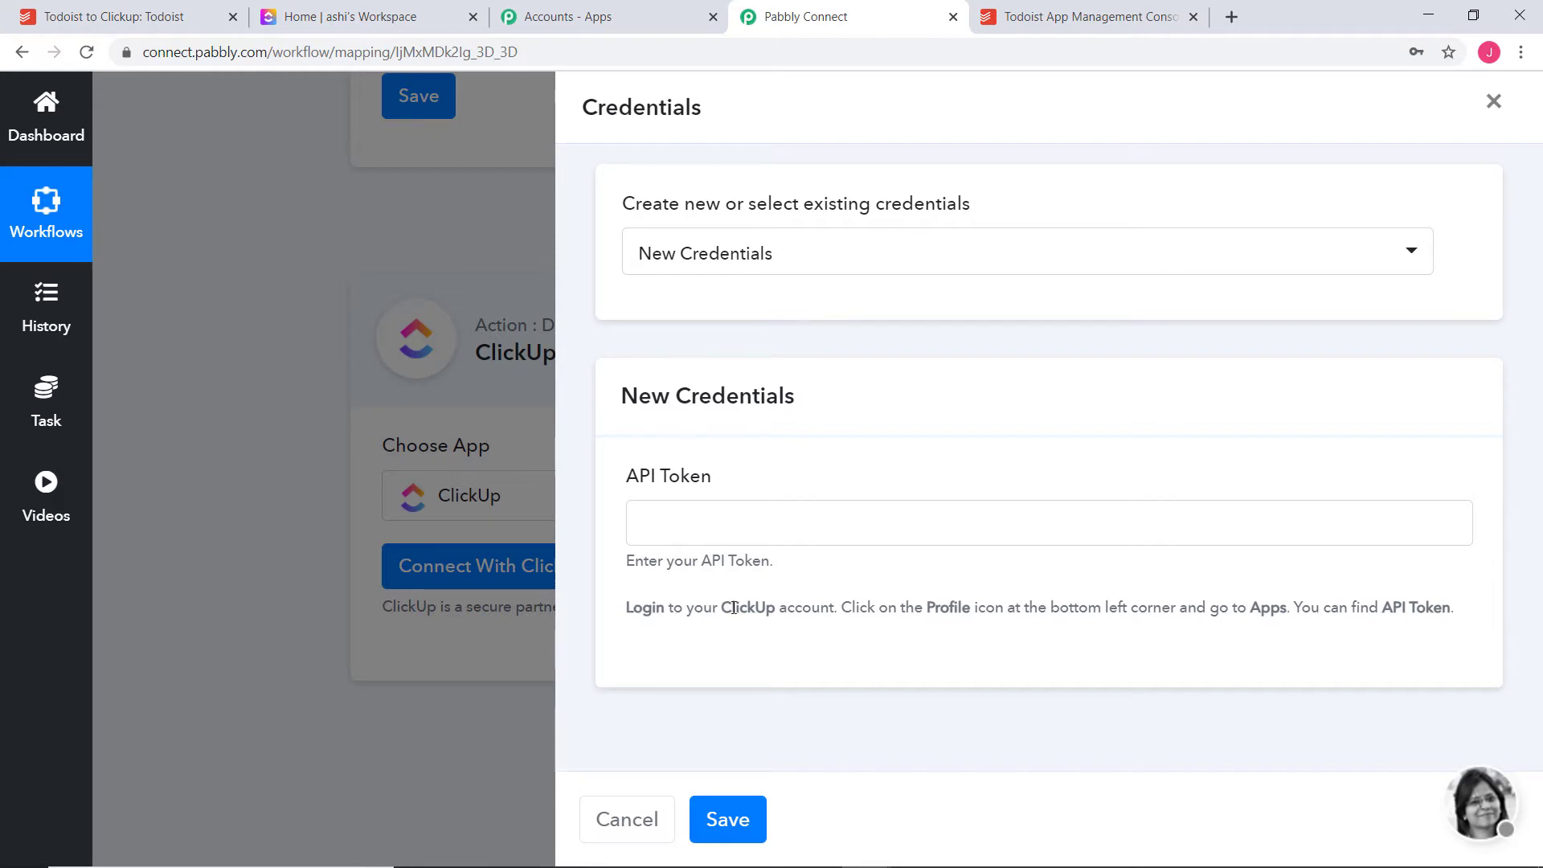
drag(633, 608, 1452, 608)
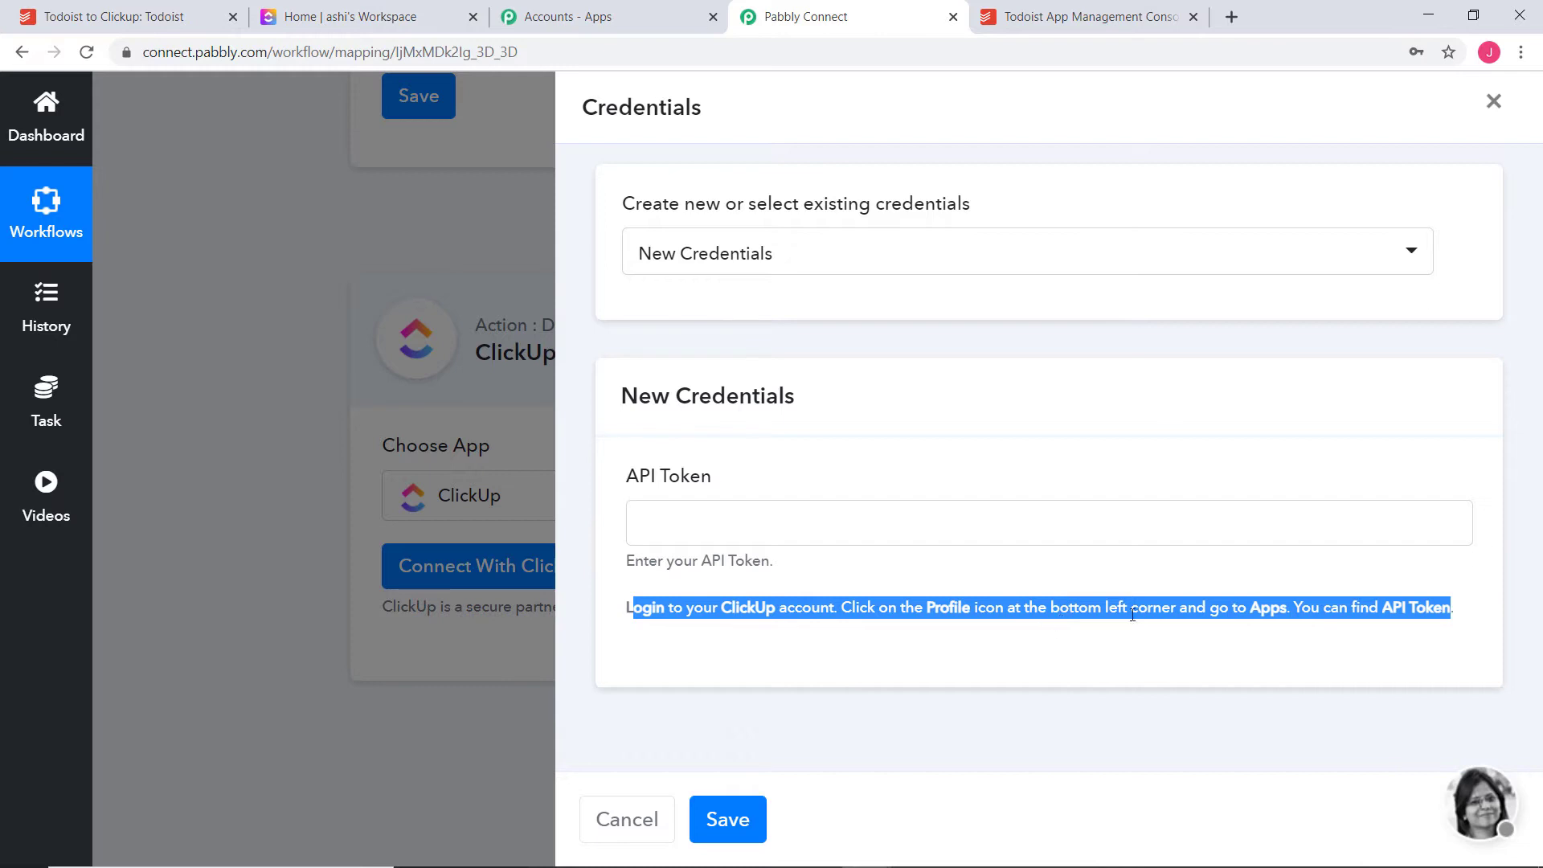
click(1214, 615)
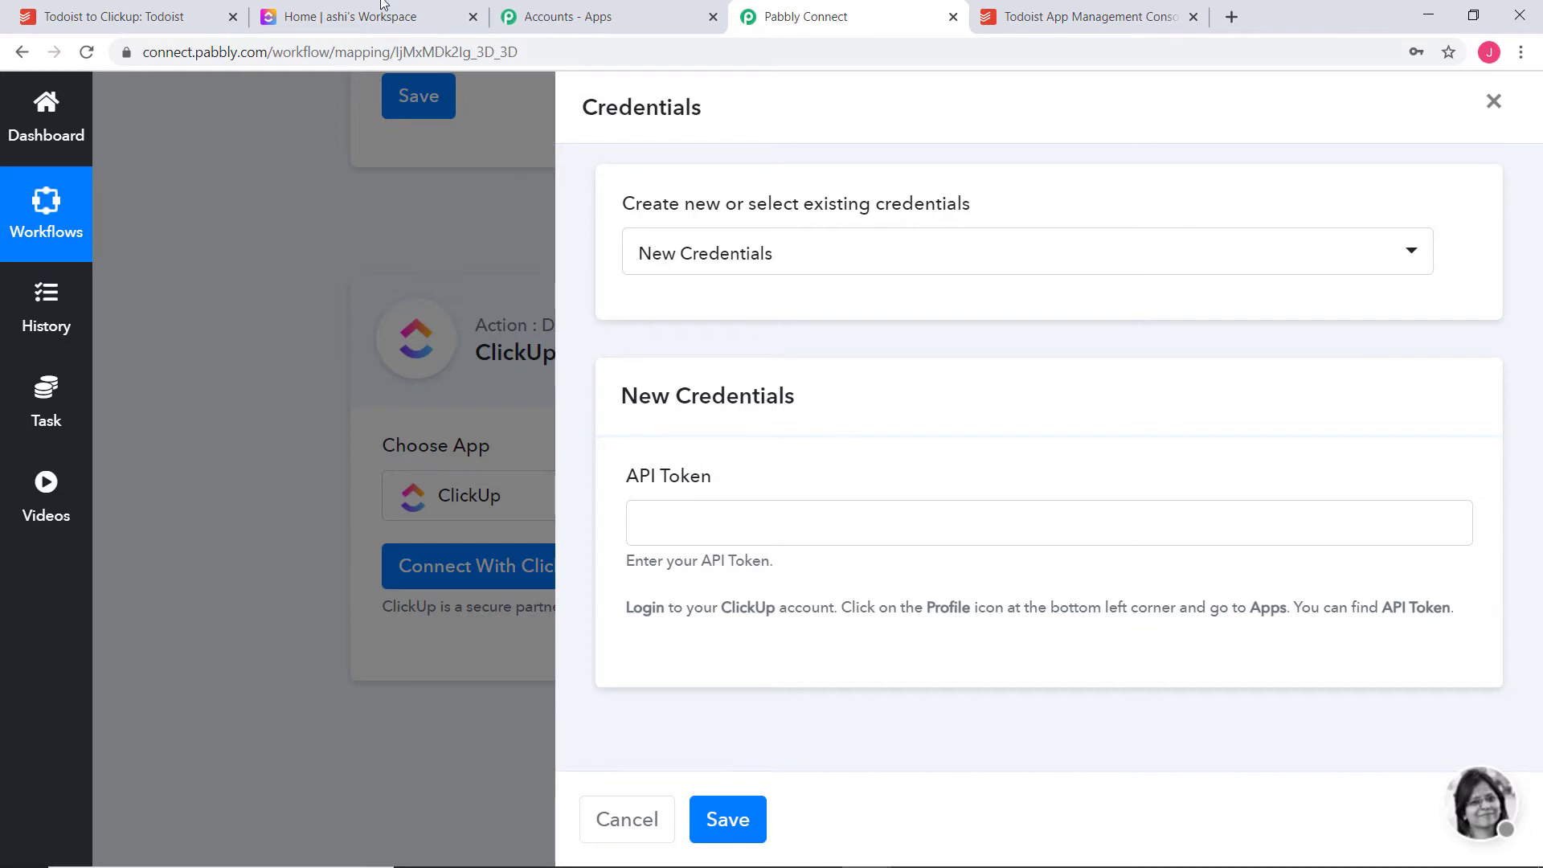
Switch to ClickUp and copy the personal API token from the profile's Apps settings
click(363, 19)
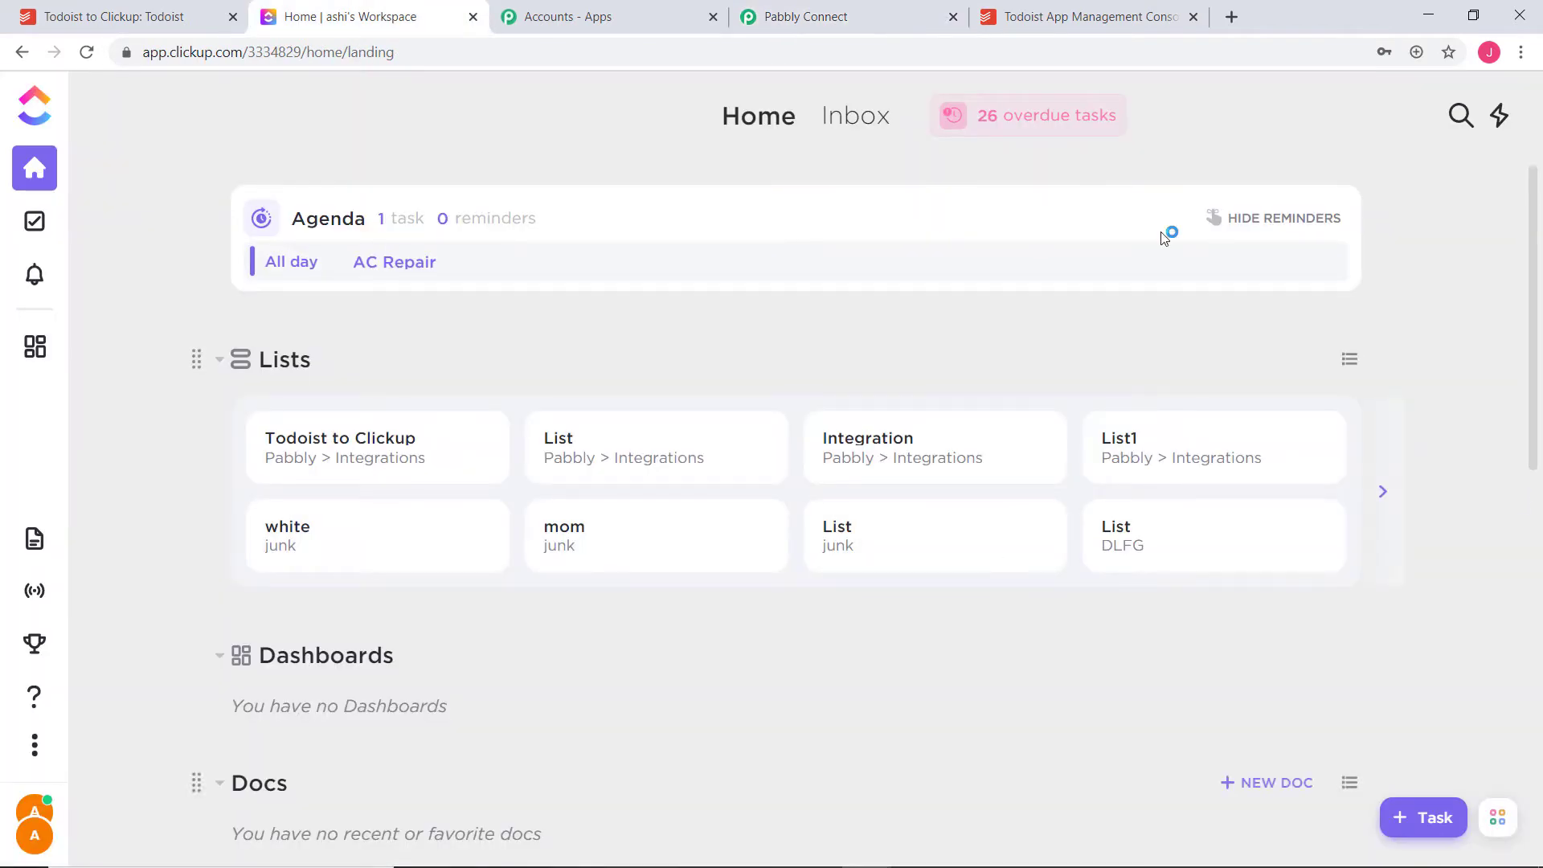
mouse_move(22, 837)
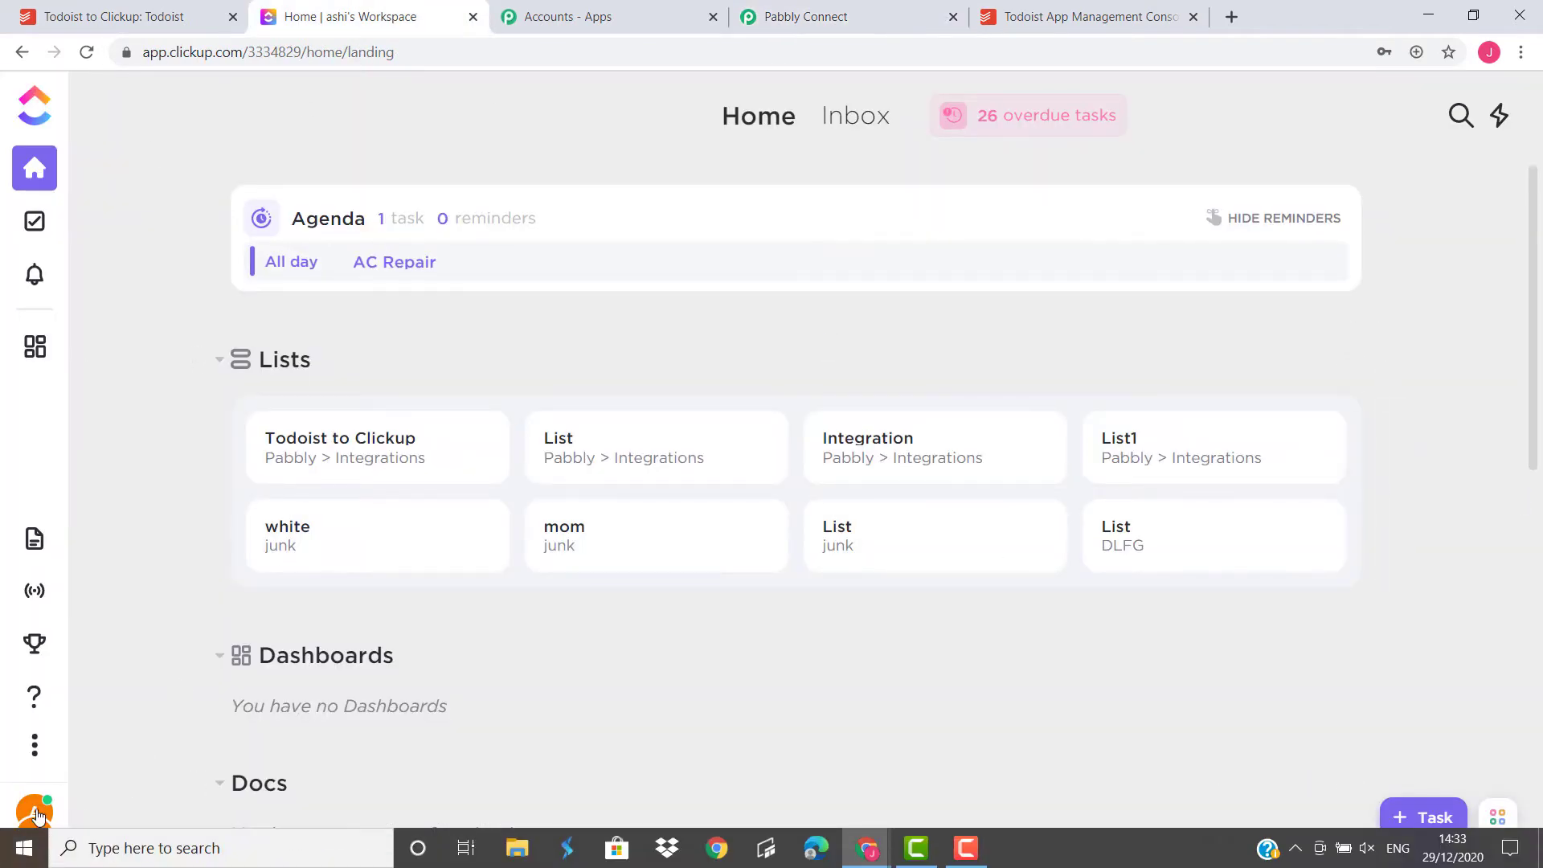
click(36, 834)
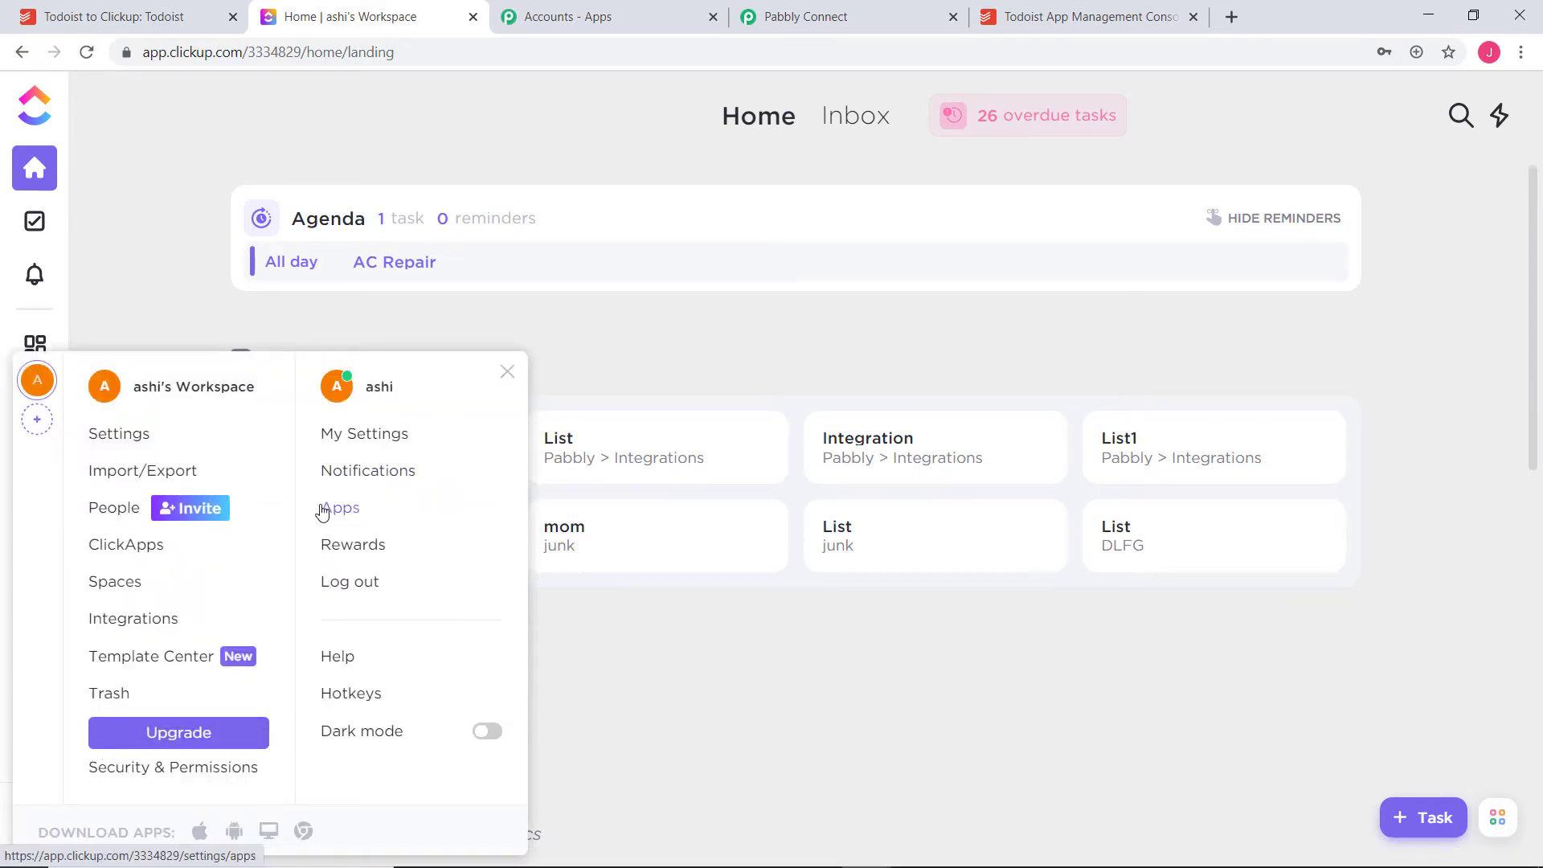
key(Escape)
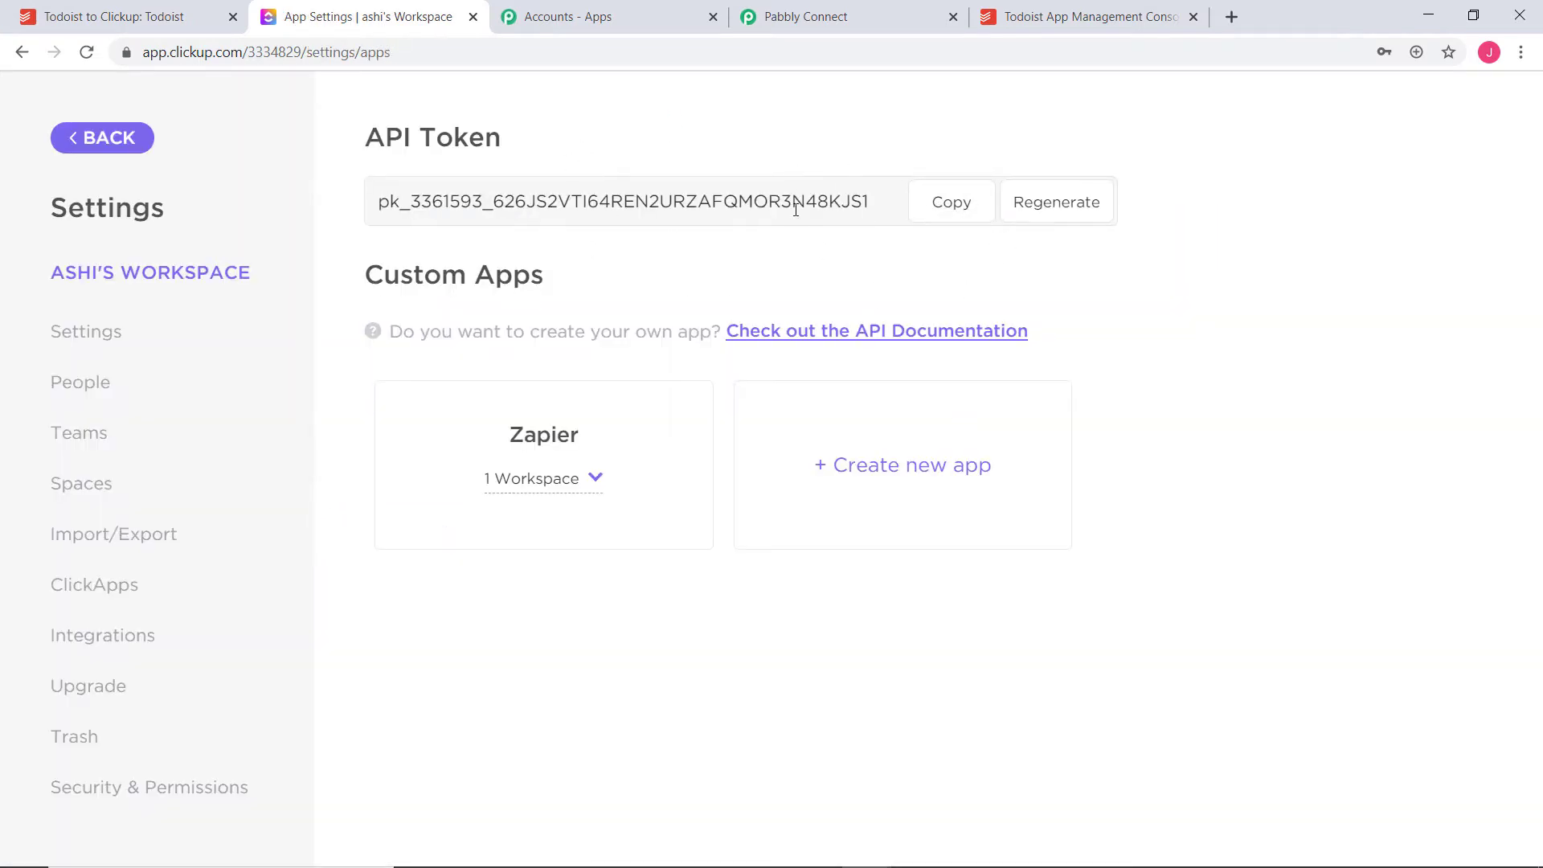
click(949, 205)
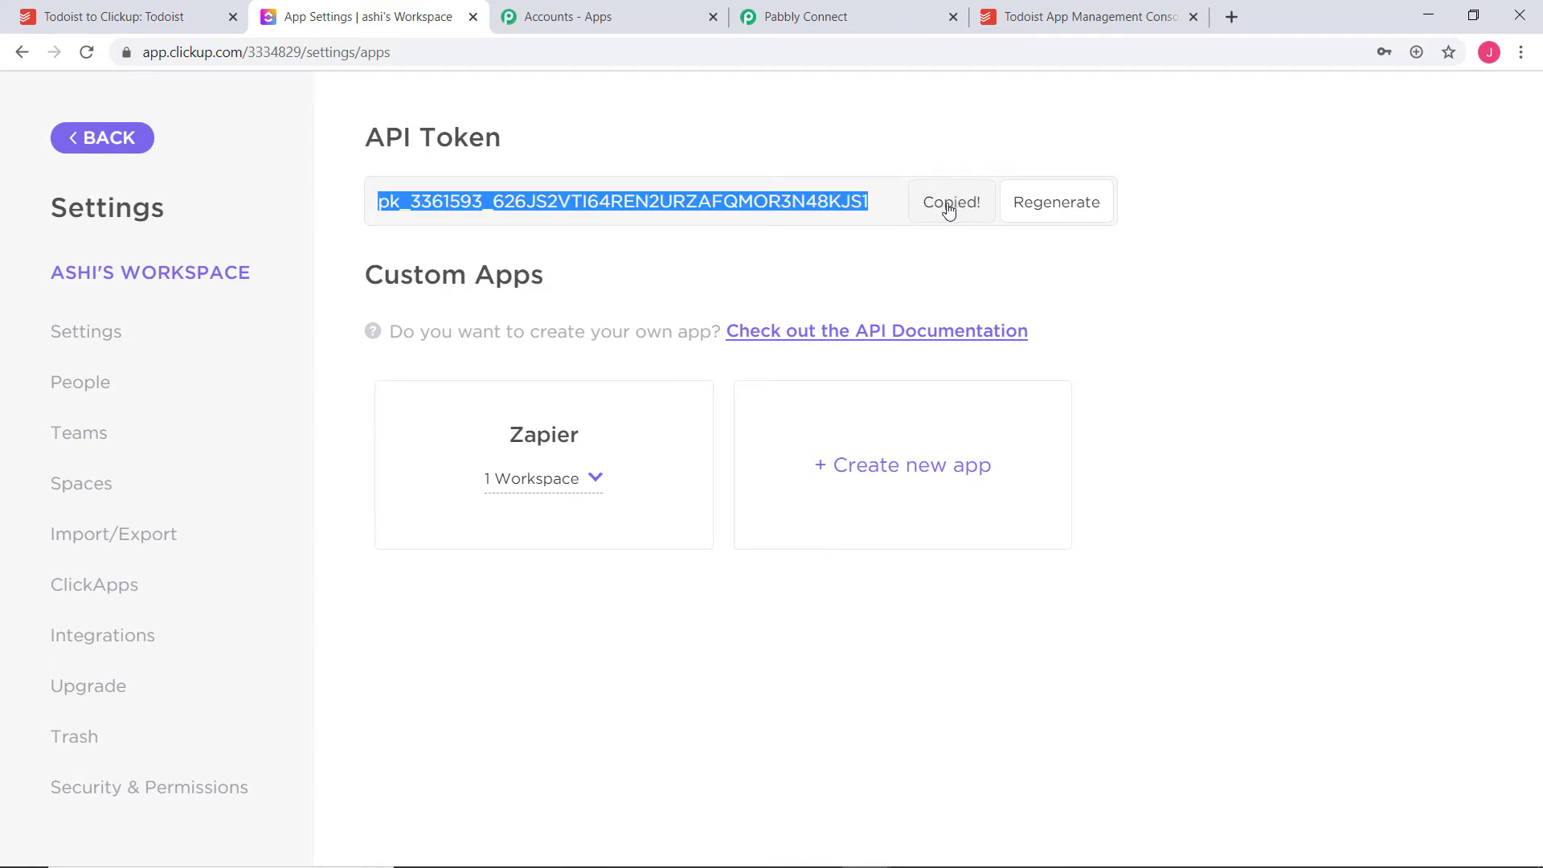
Return to Pabbly Connect, paste the ClickUp API token into the new credentials form, and save the connection
click(839, 24)
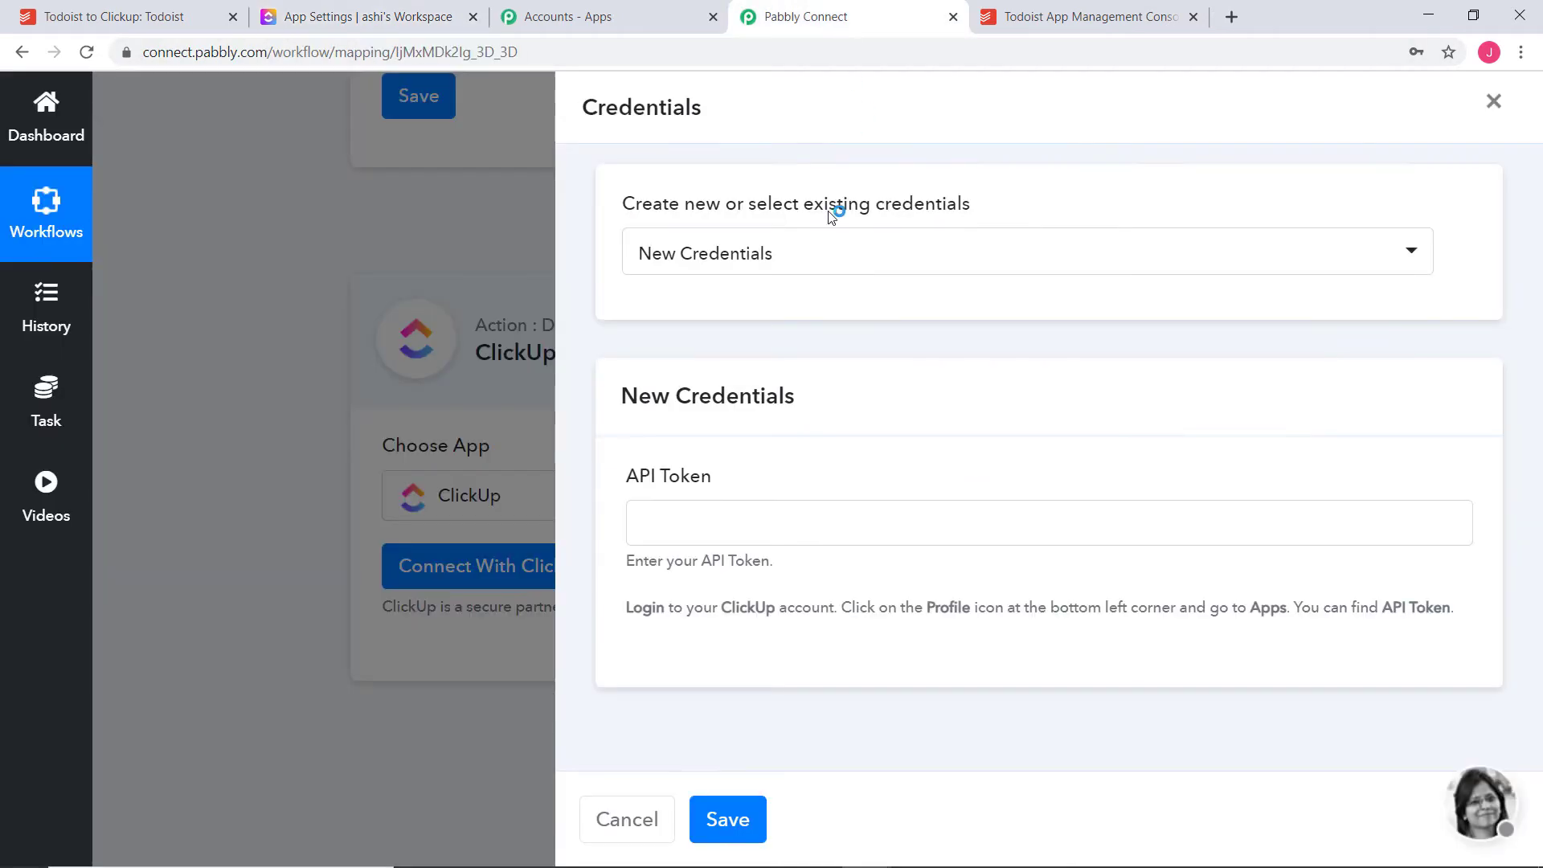
right_click(680, 522)
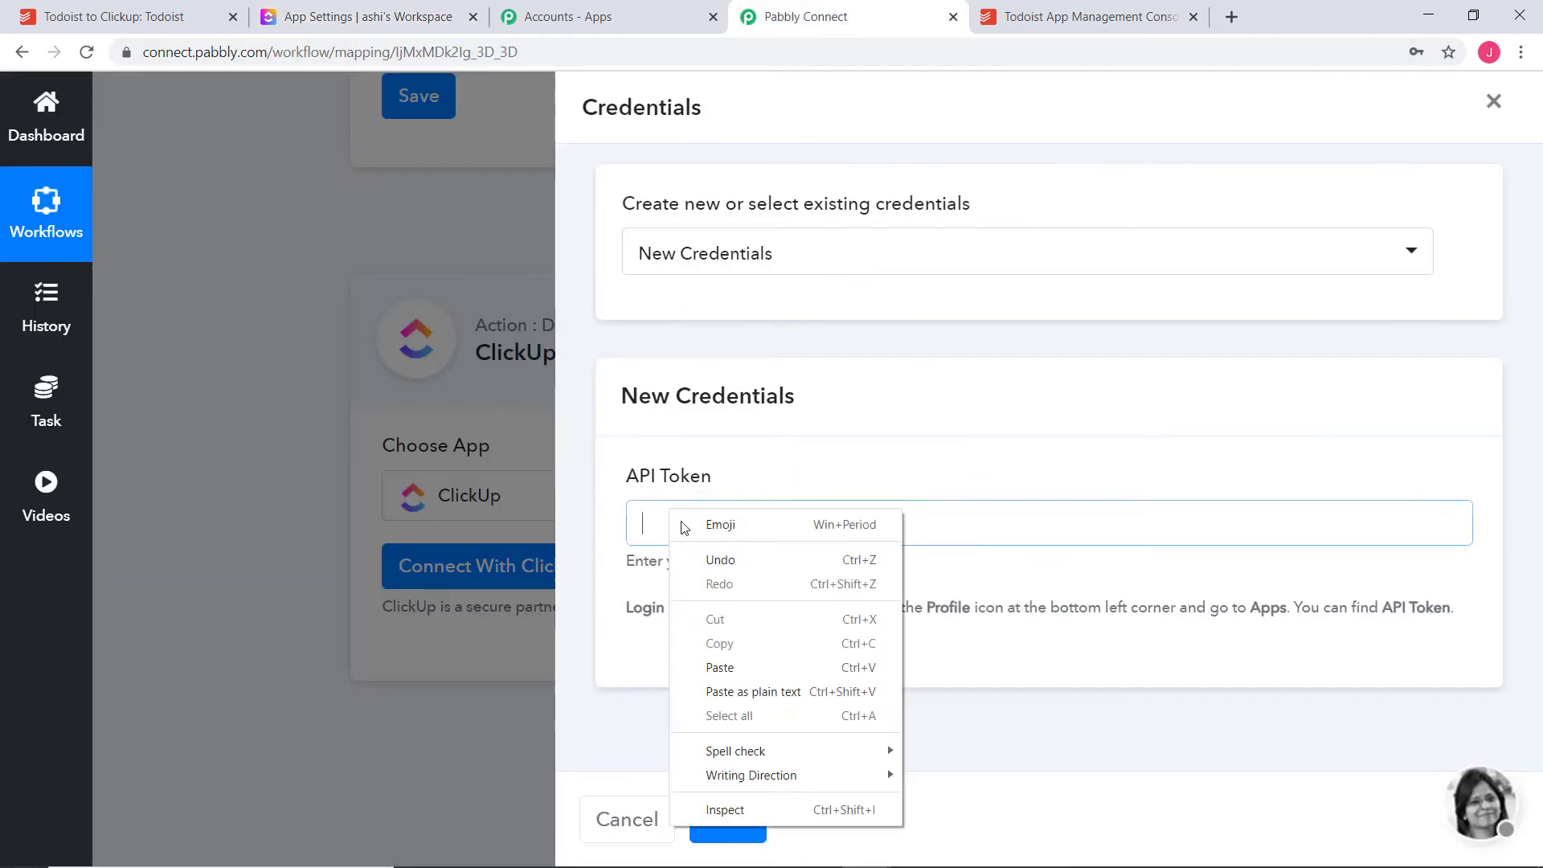
click(778, 672)
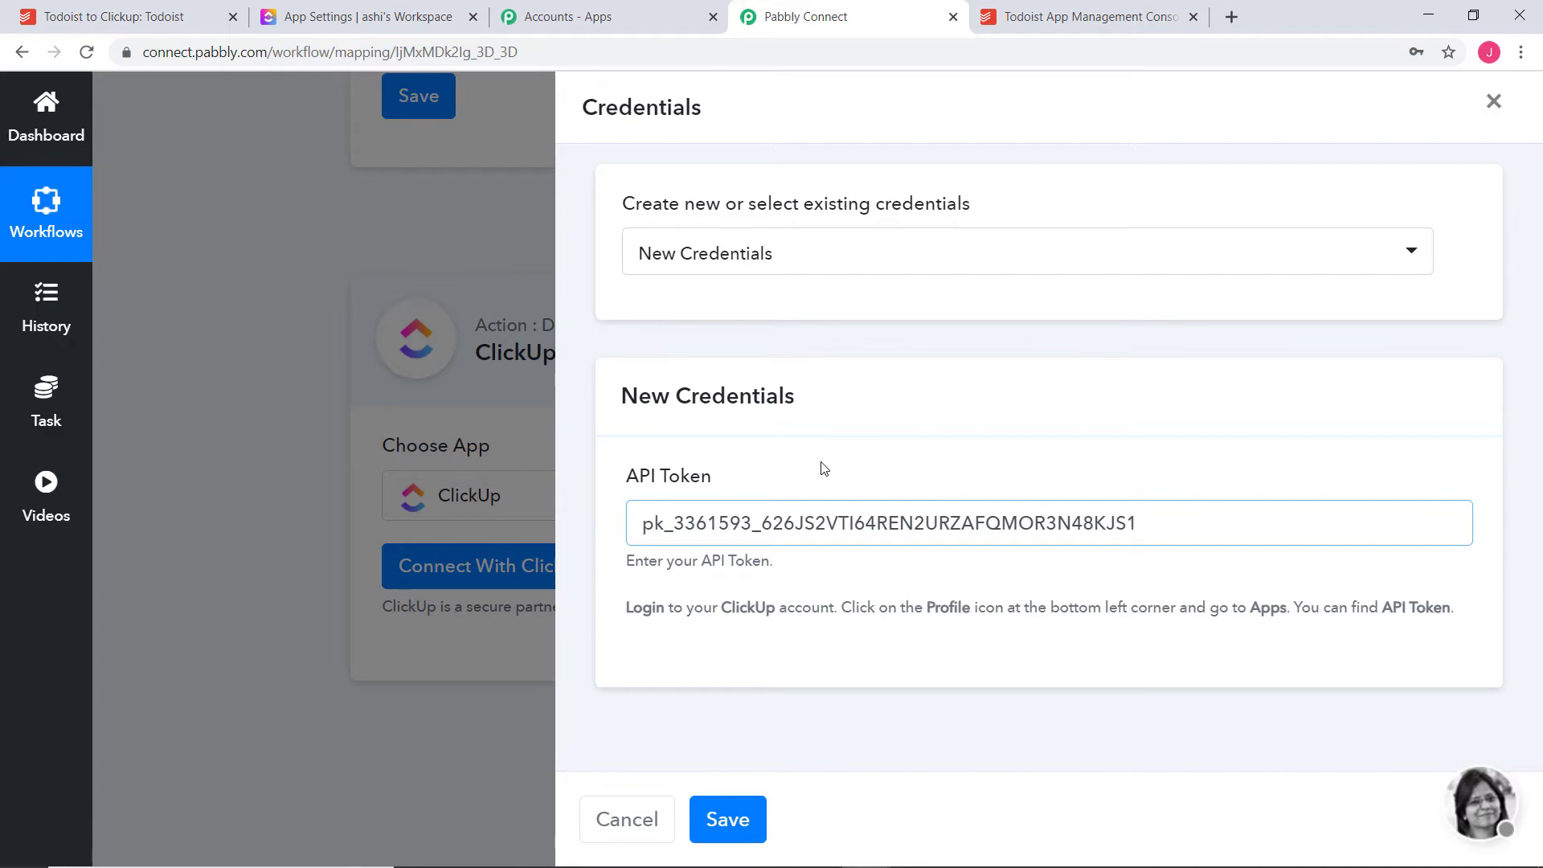
click(735, 822)
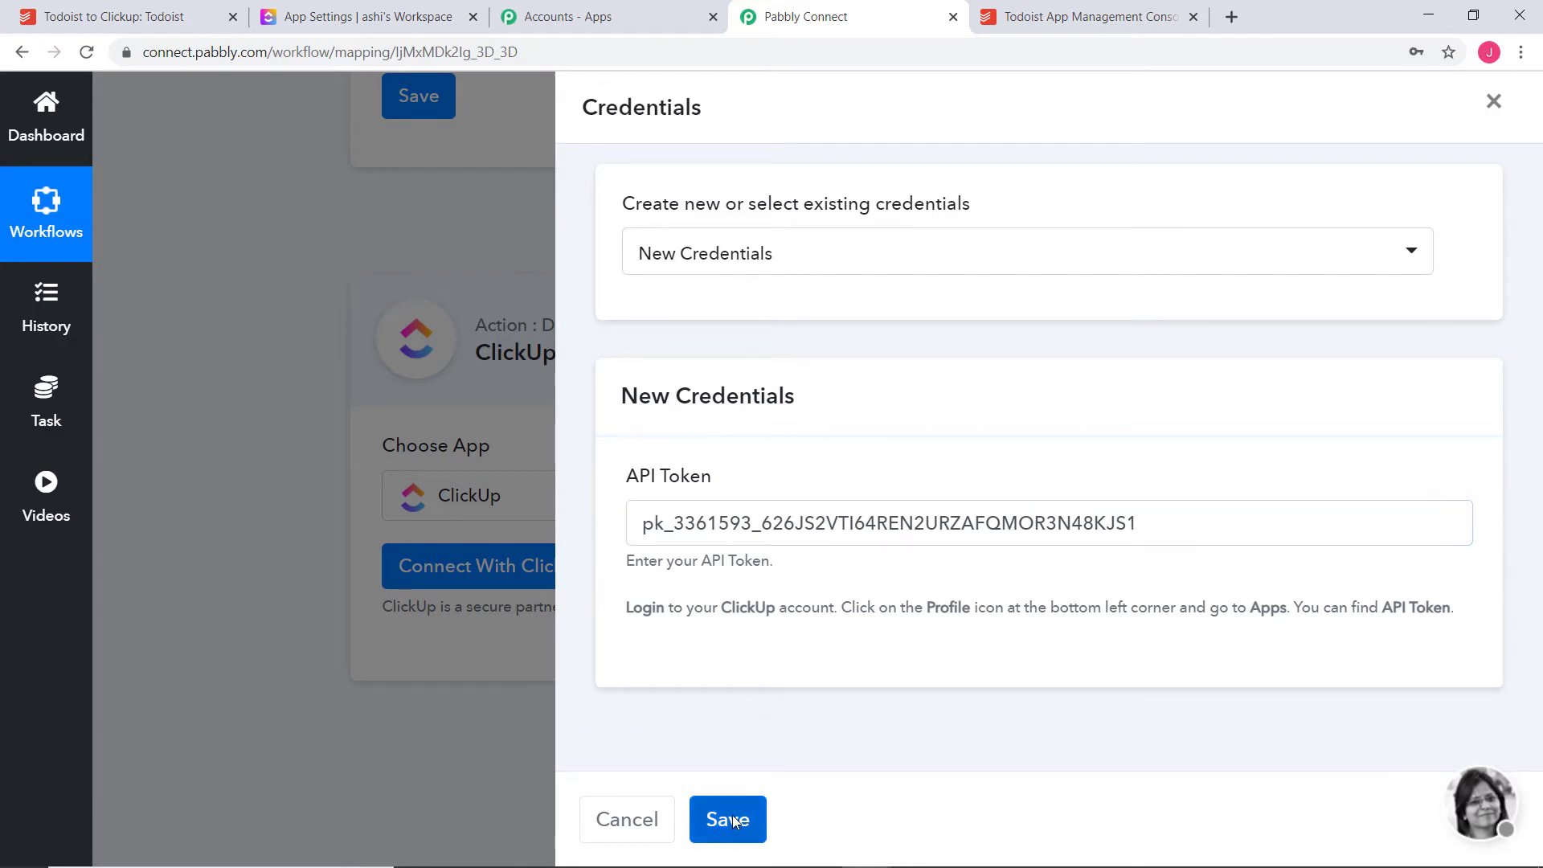
Review the Create Task fields and compare the available workspace option with the workspace shown in ClickUp
scroll(1360, 509, down, 10)
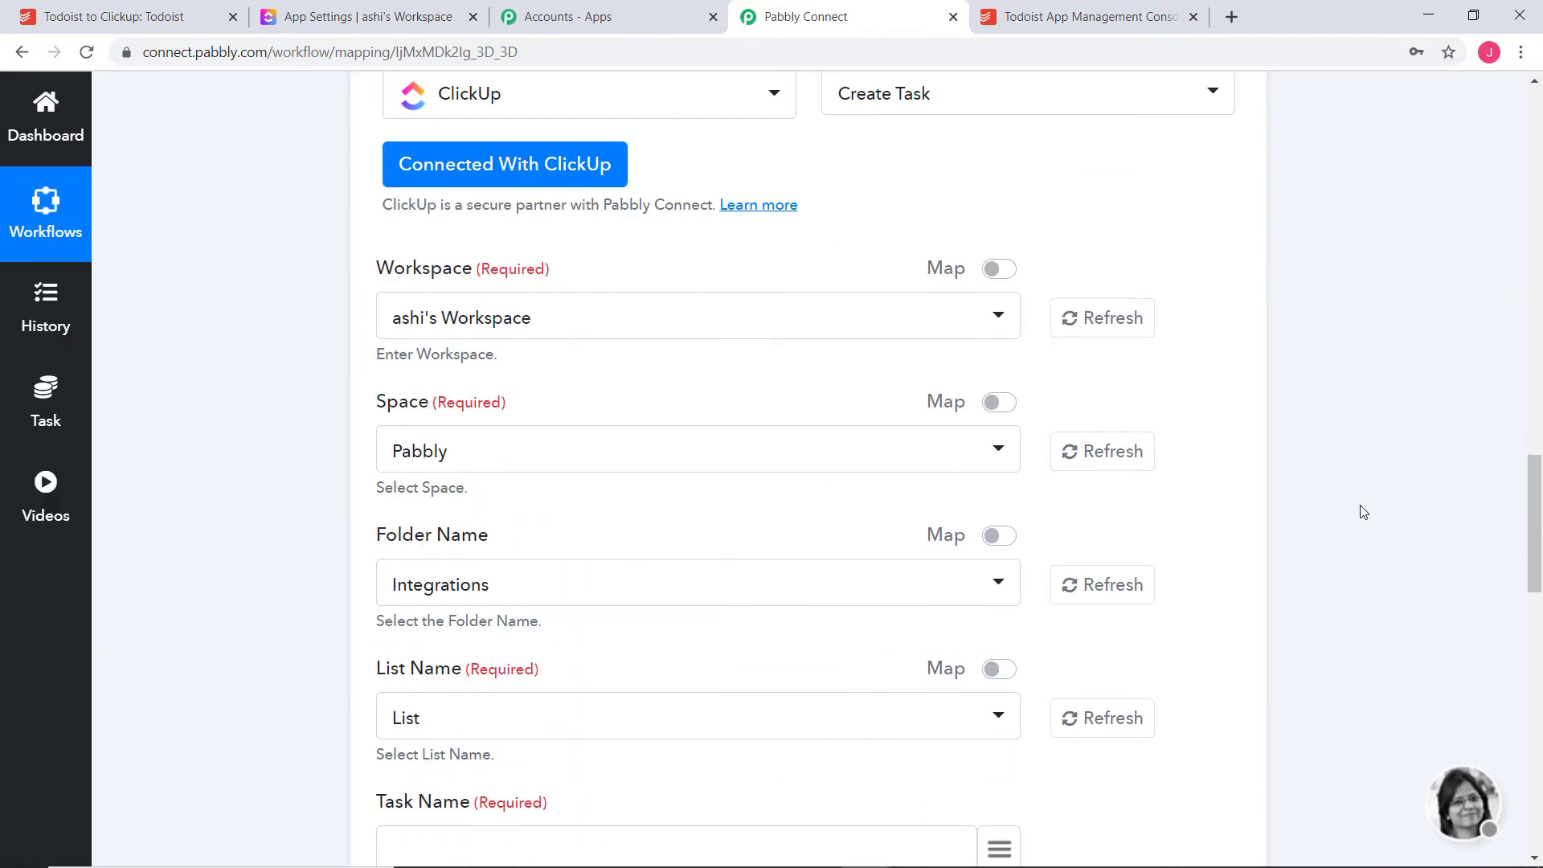
scroll(1363, 511, down, 10)
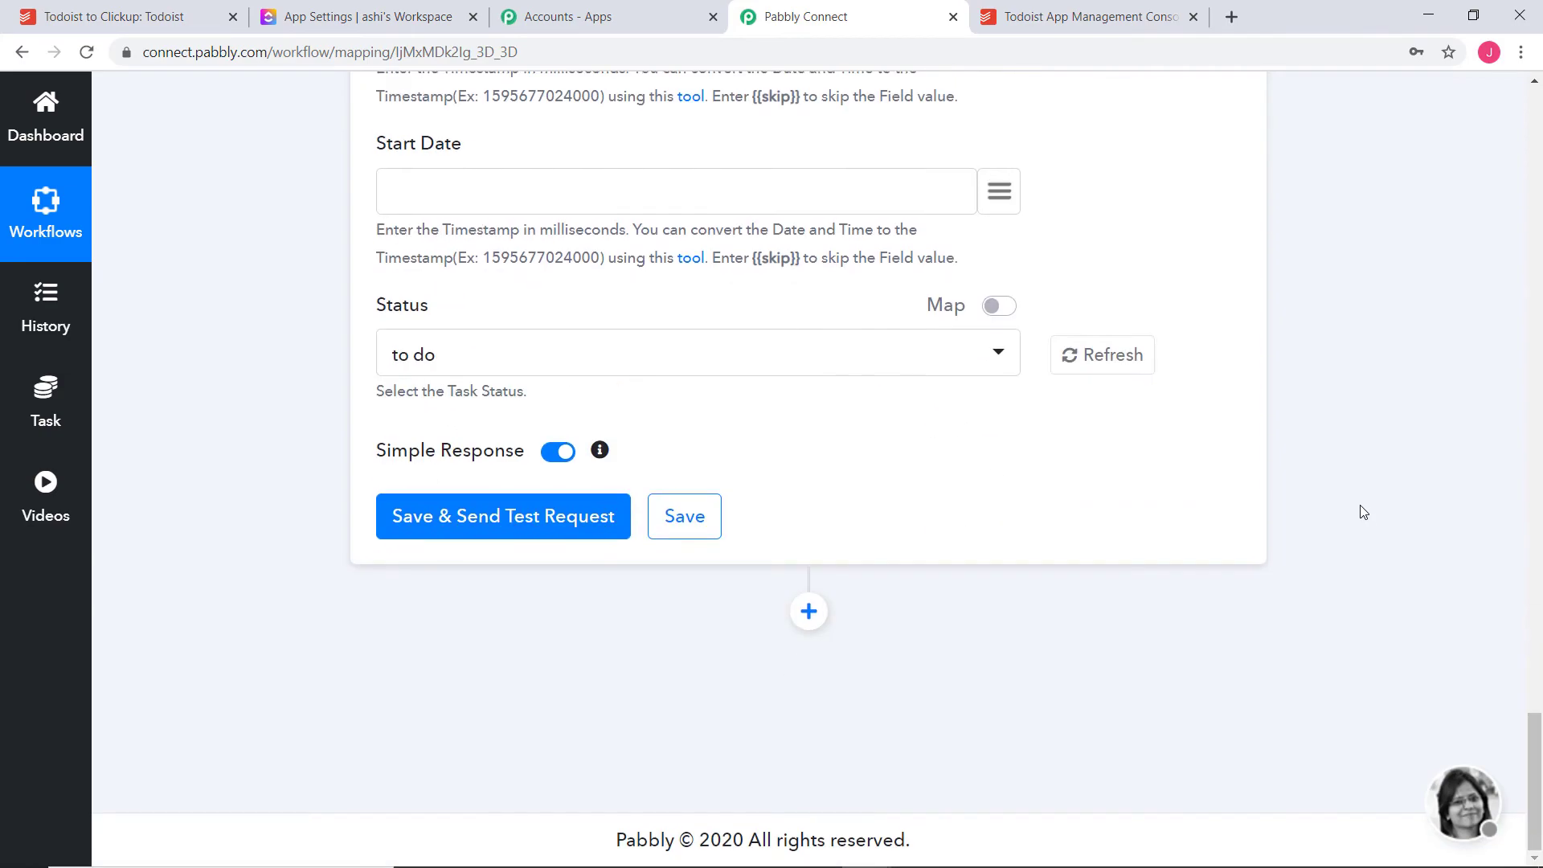
scroll(1364, 511, up, 7)
scroll(1364, 512, up, 15)
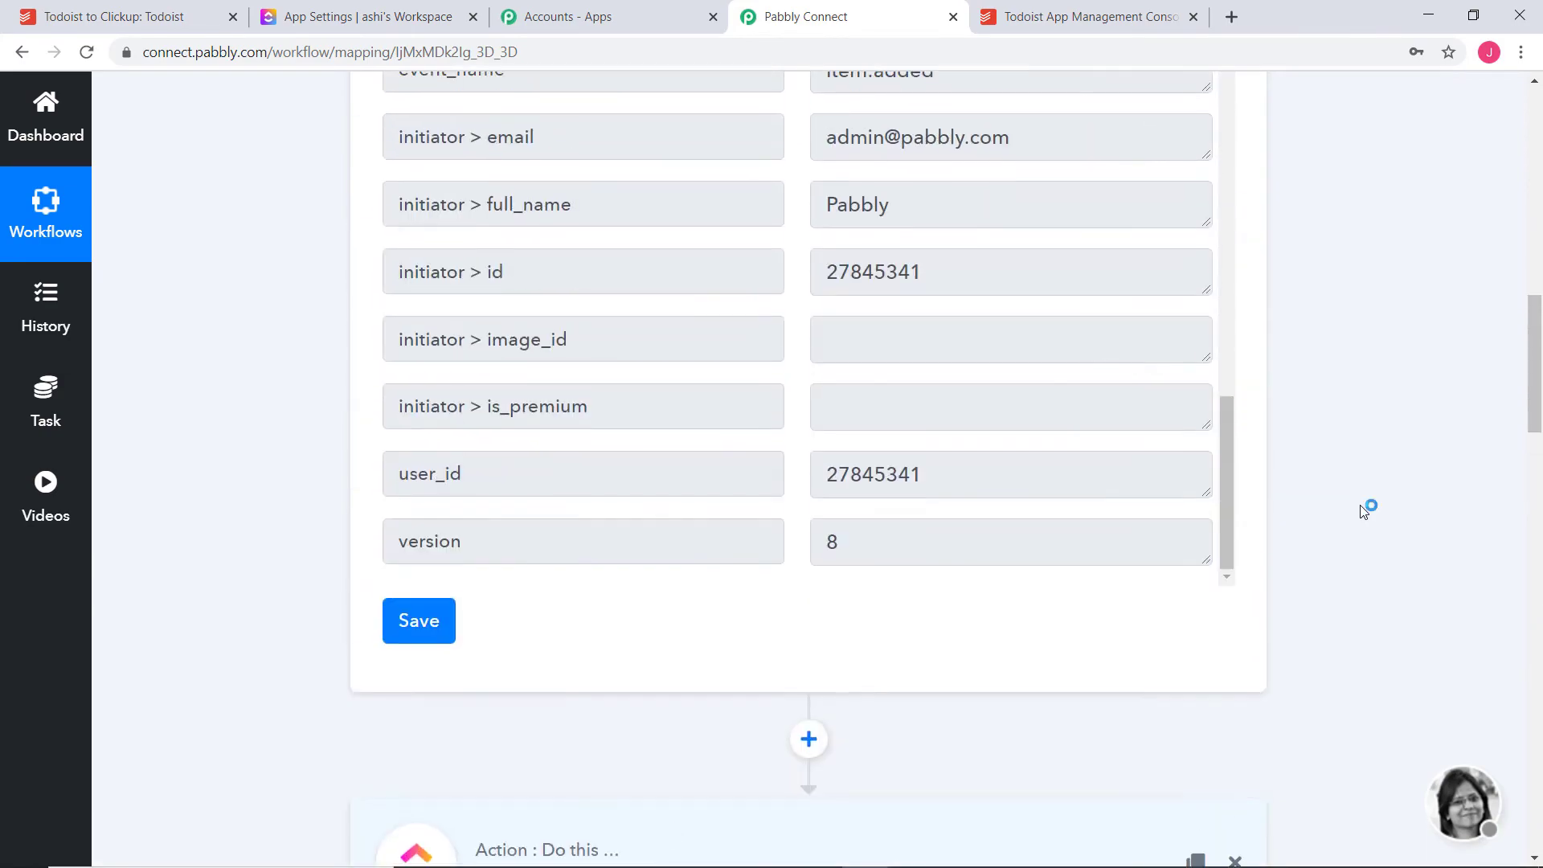
scroll(1364, 512, down, 12)
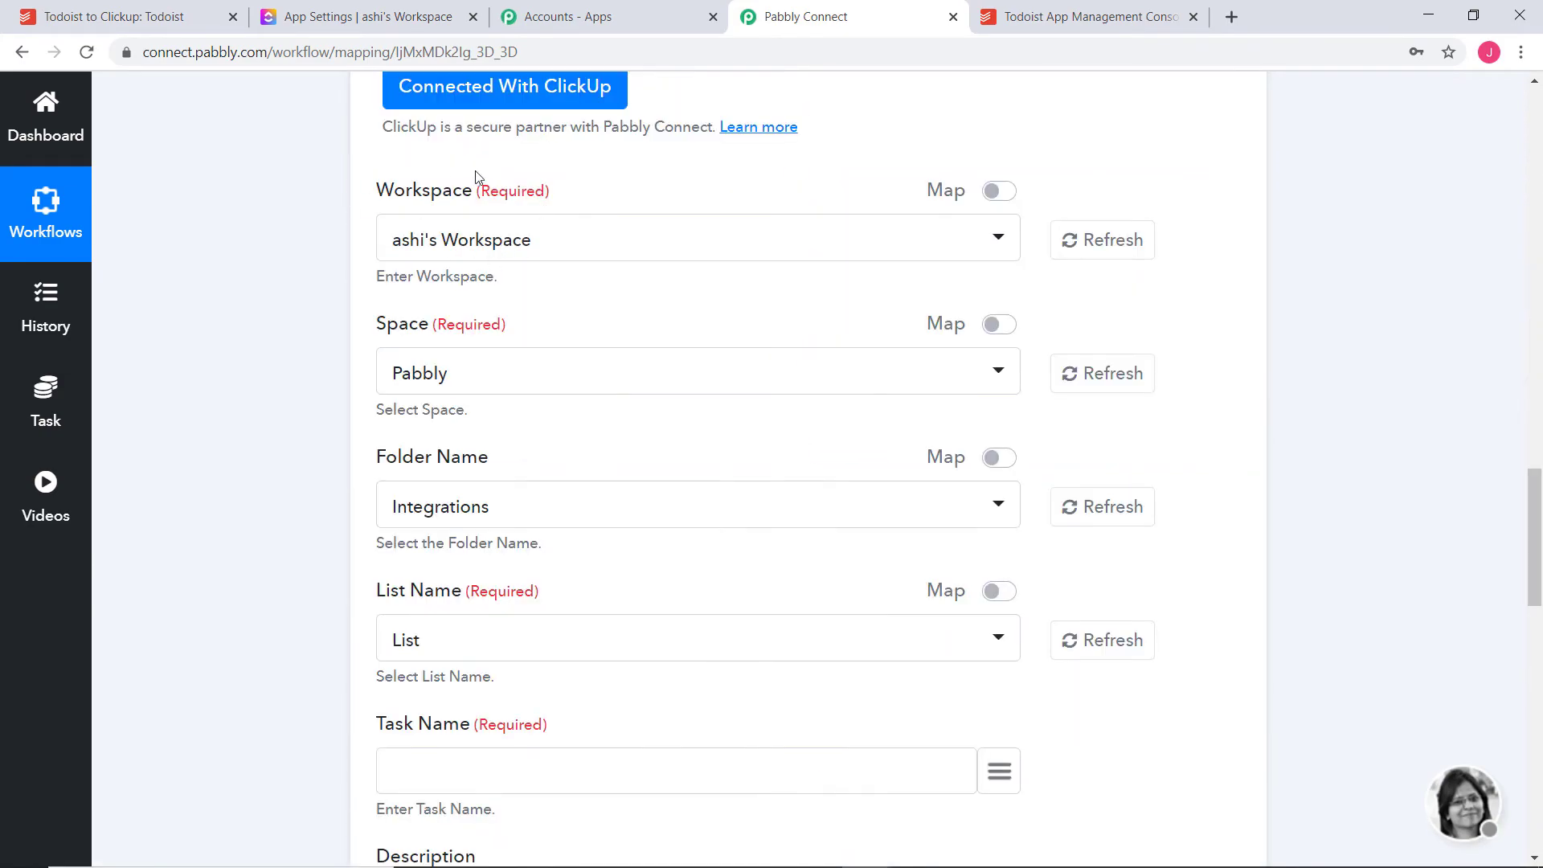
click(478, 245)
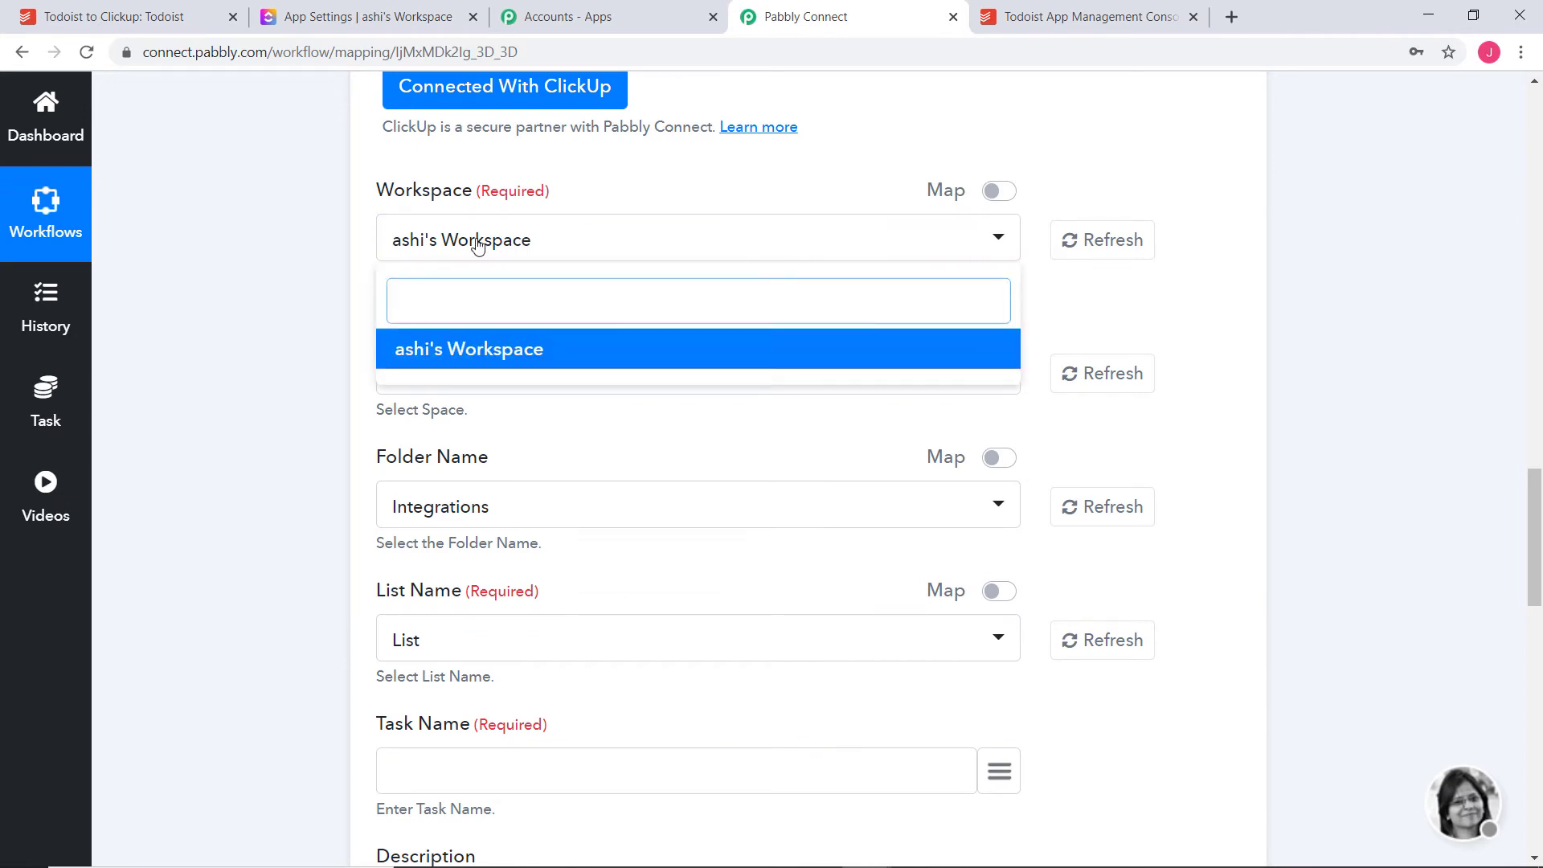
click(292, 245)
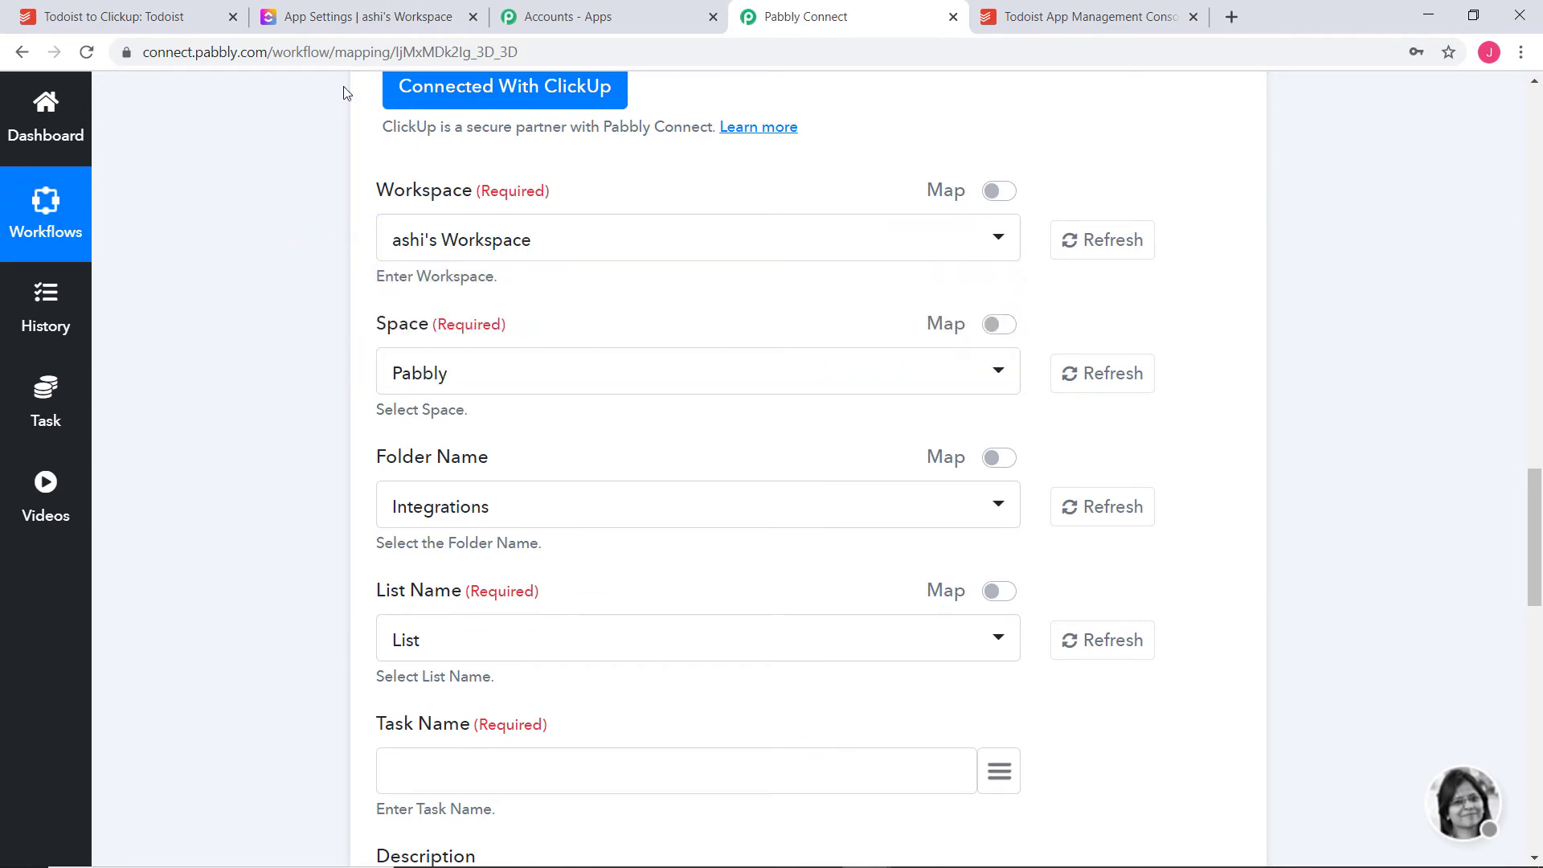
click(368, 17)
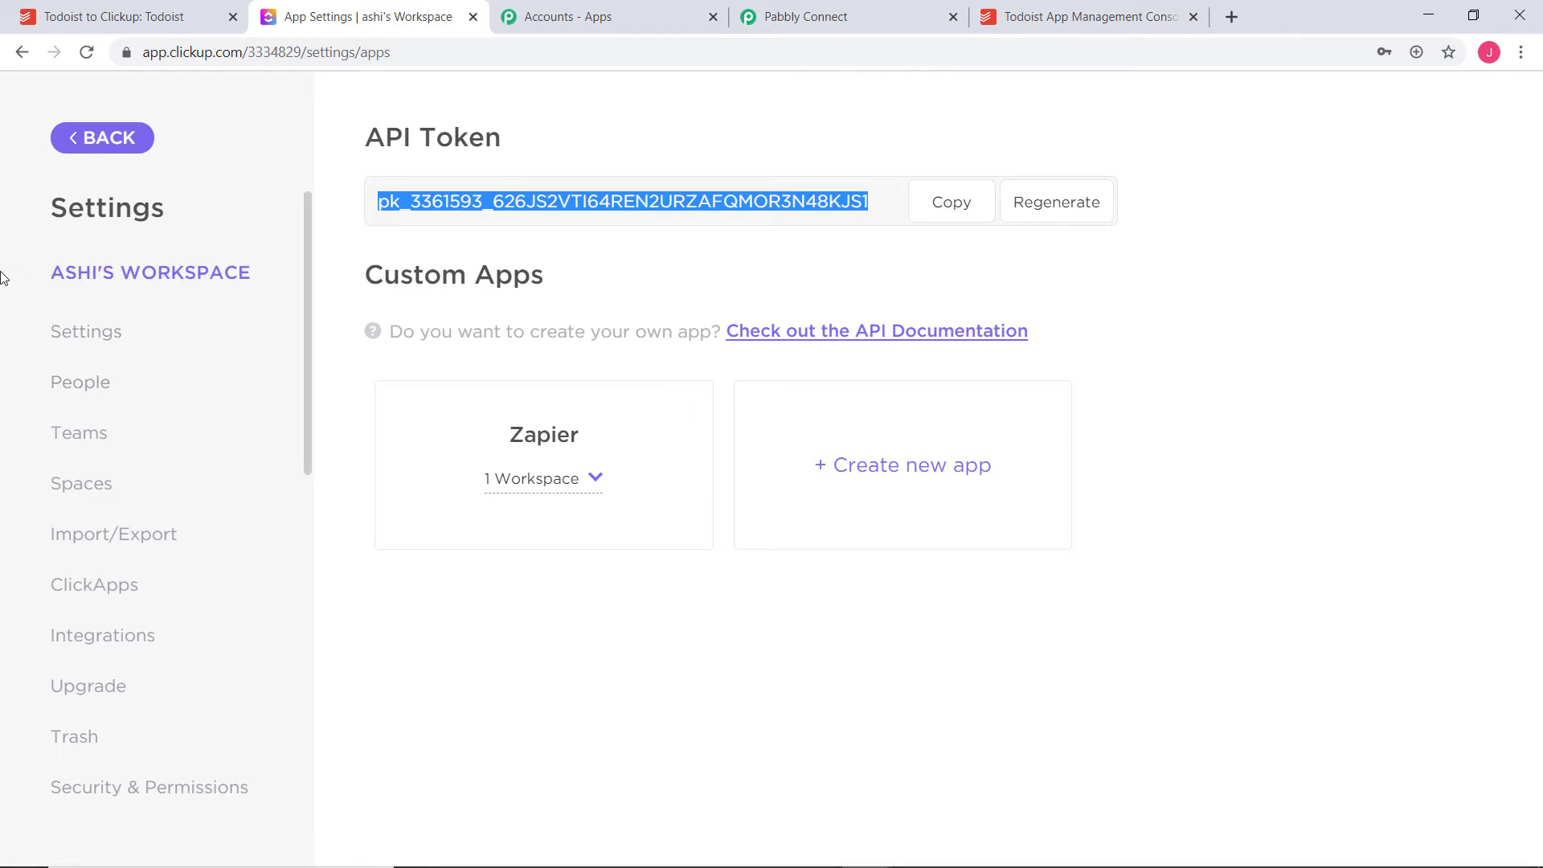
click(836, 15)
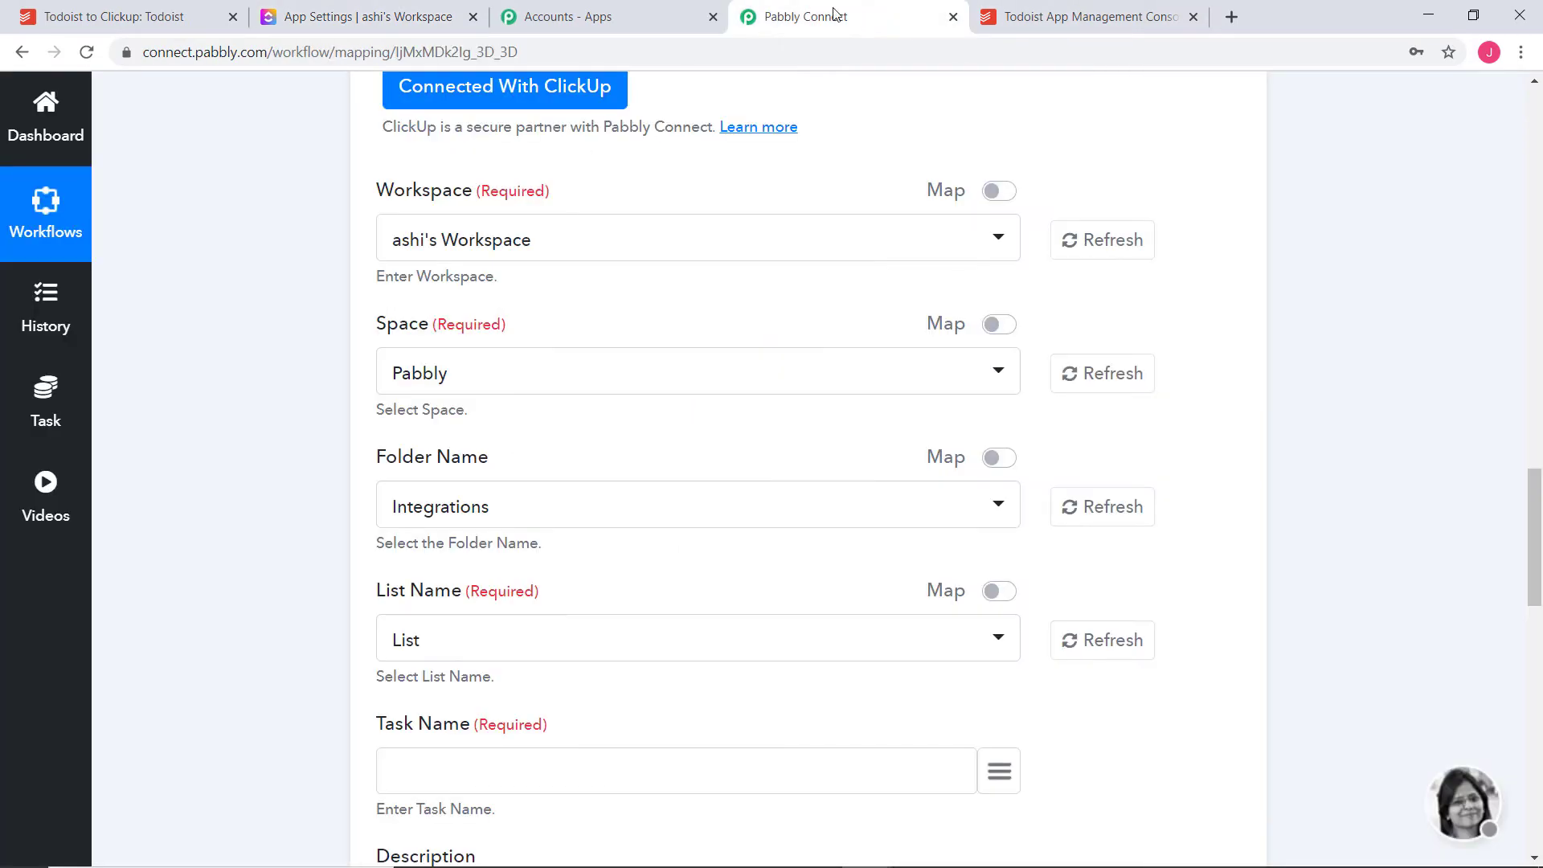
Examine the available Space options and compare them with the spaces and folders in ClickUp
click(503, 381)
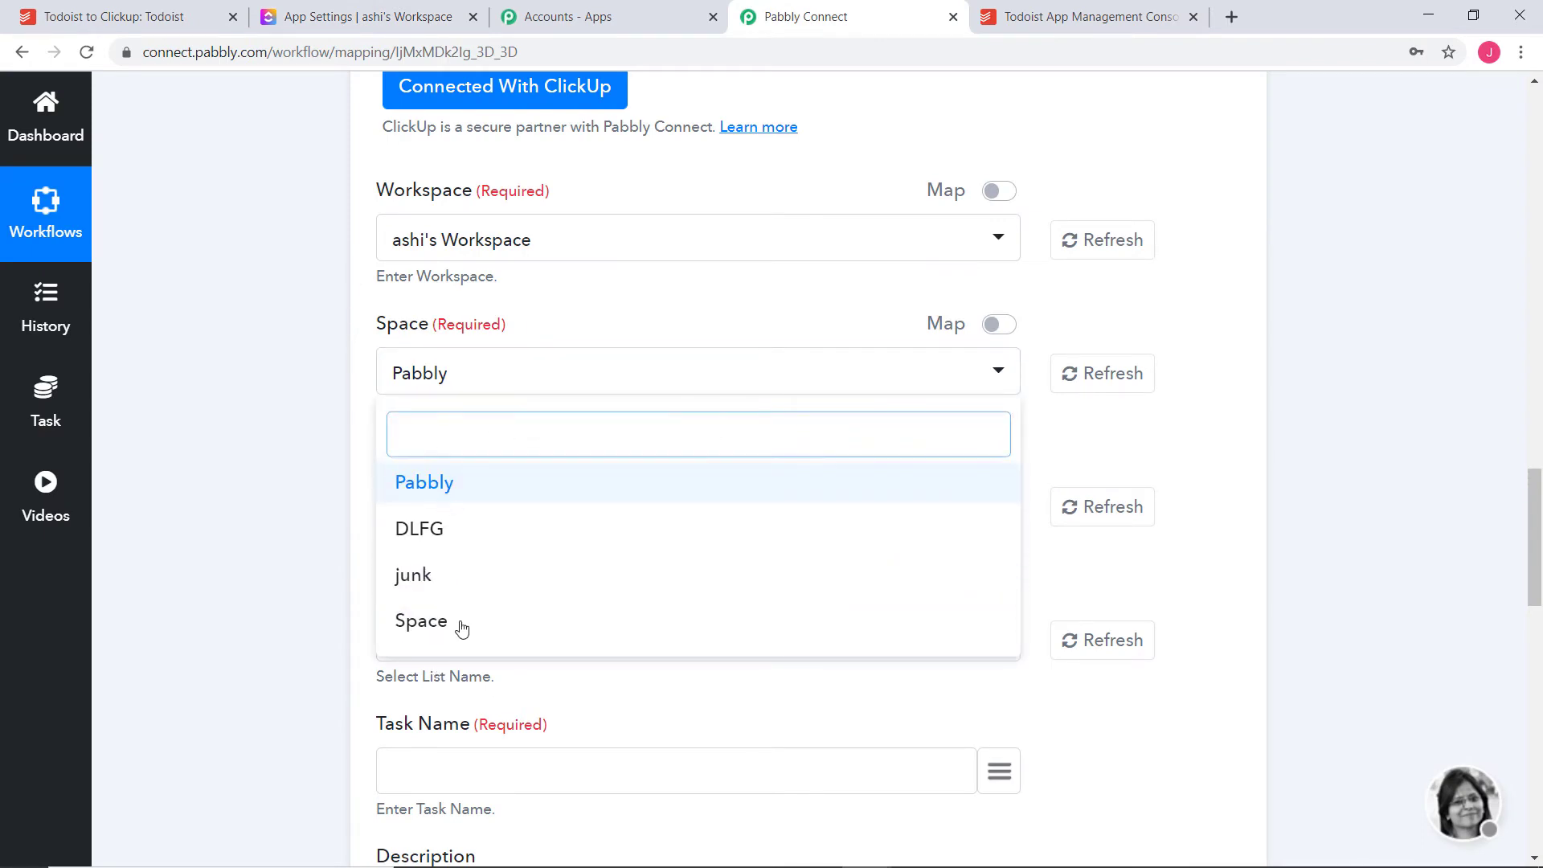
click(299, 315)
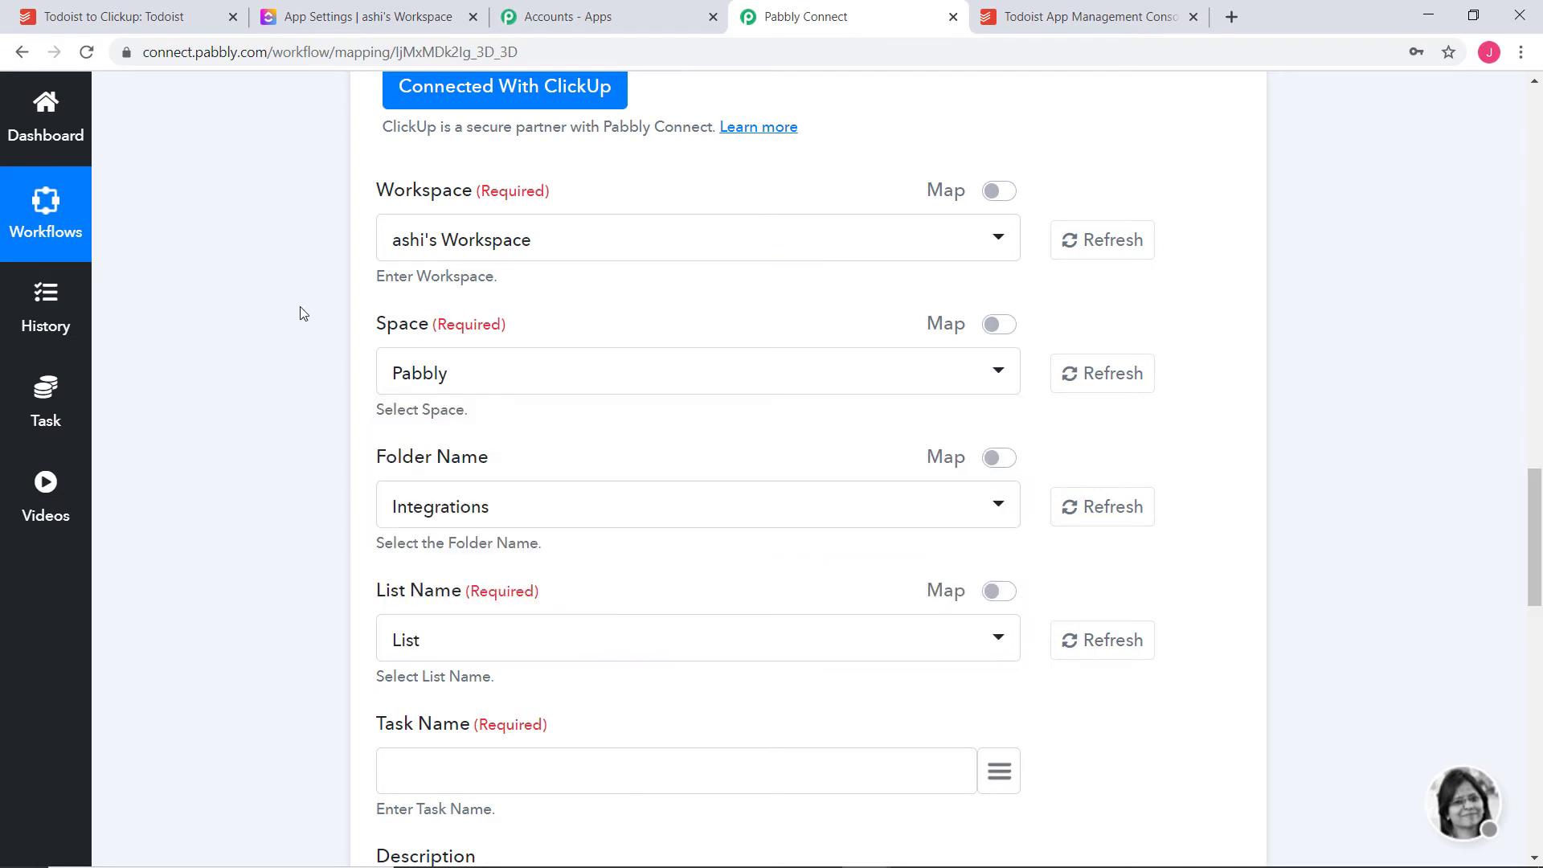
click(347, 17)
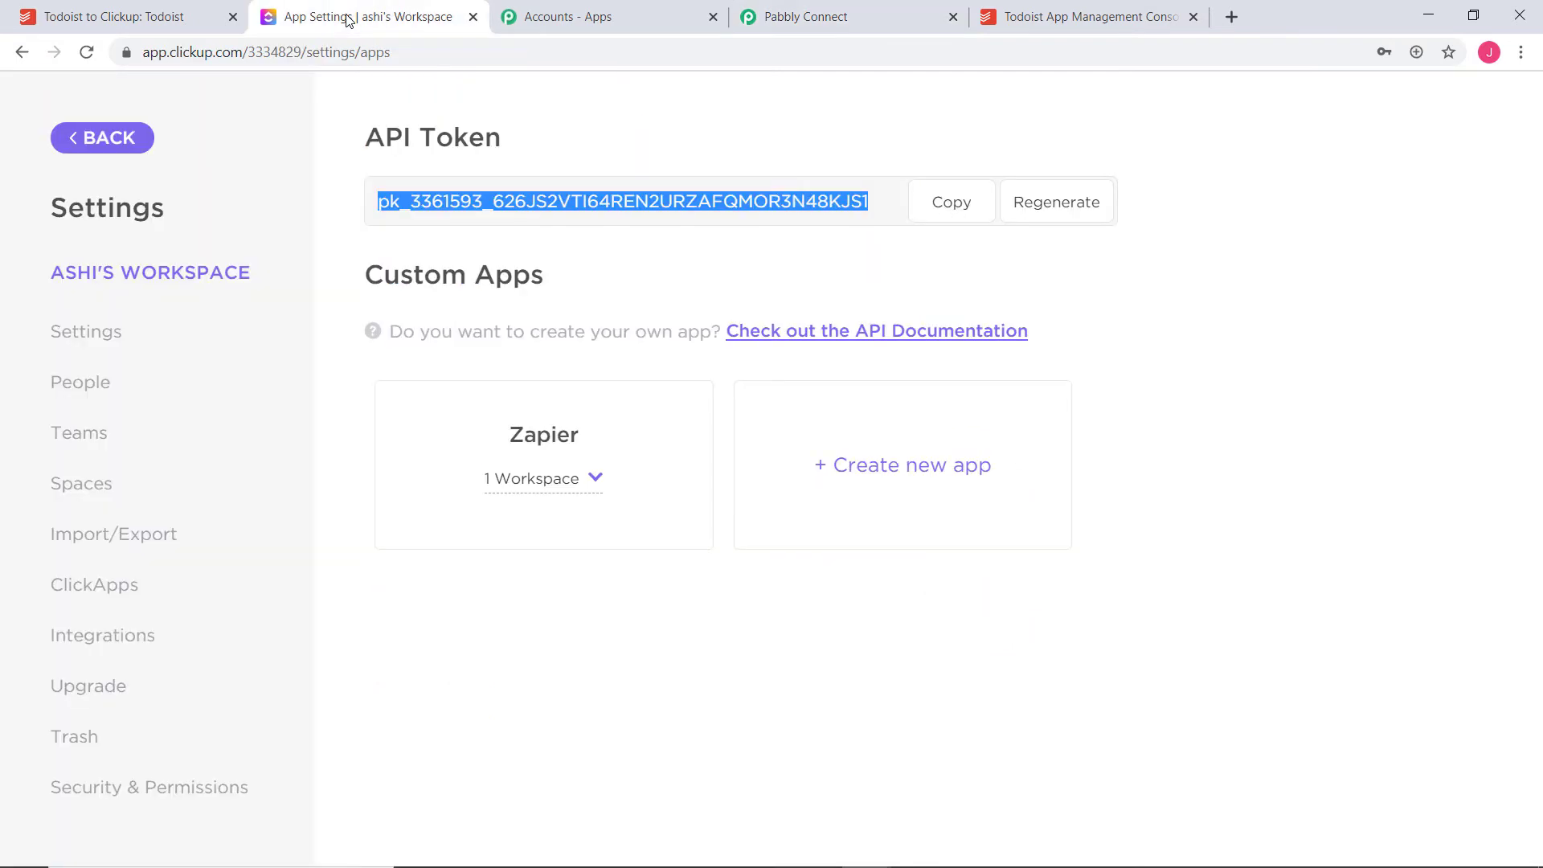
click(134, 131)
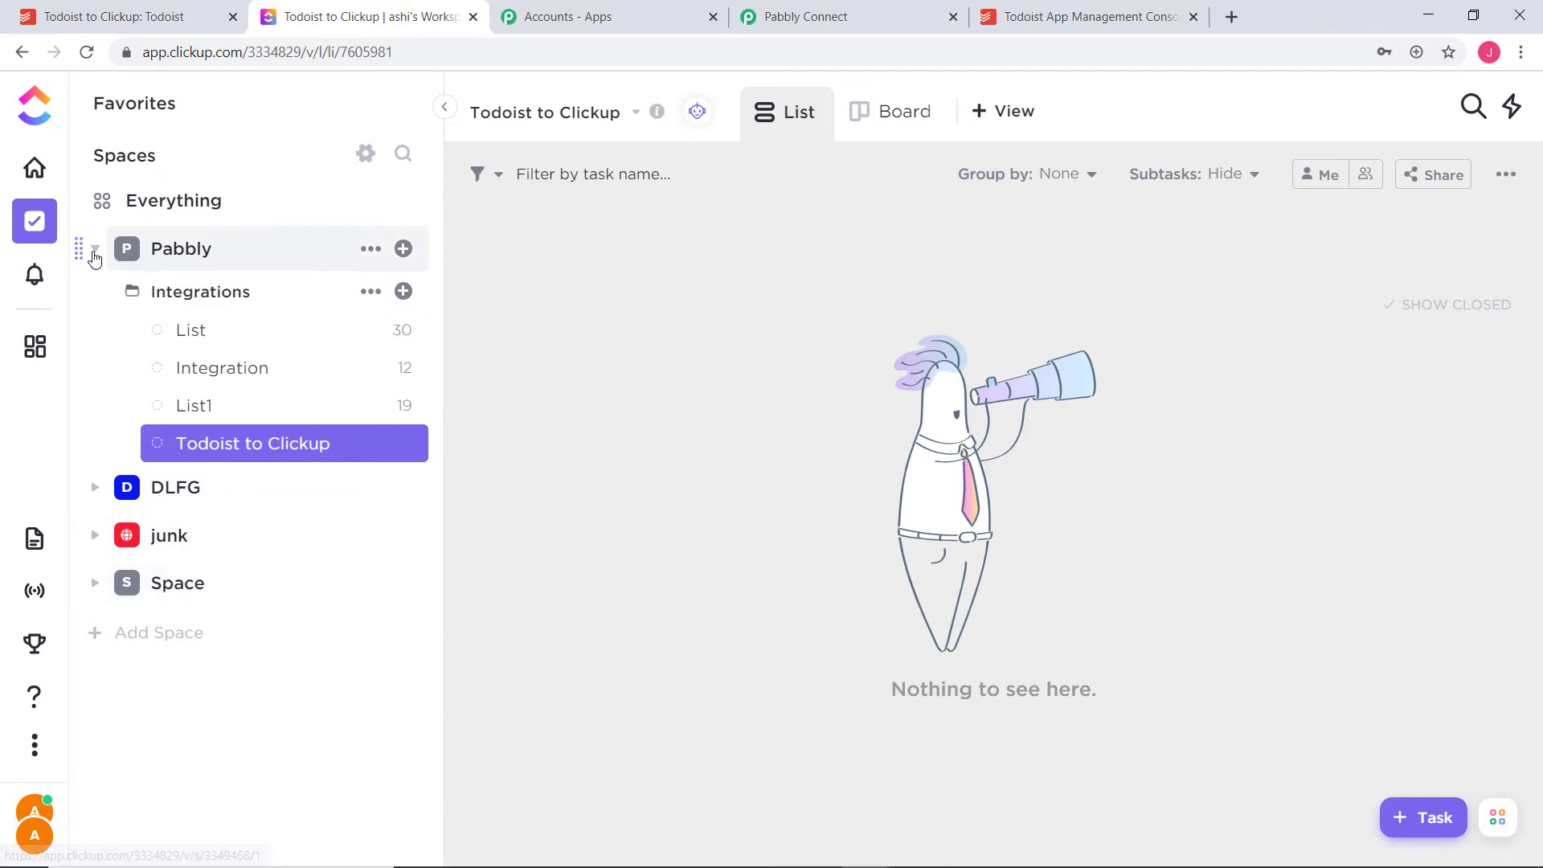
Check the folder in ClickUp's Pabbly space and select Integrations as the folder name in Pabbly Connect
click(804, 16)
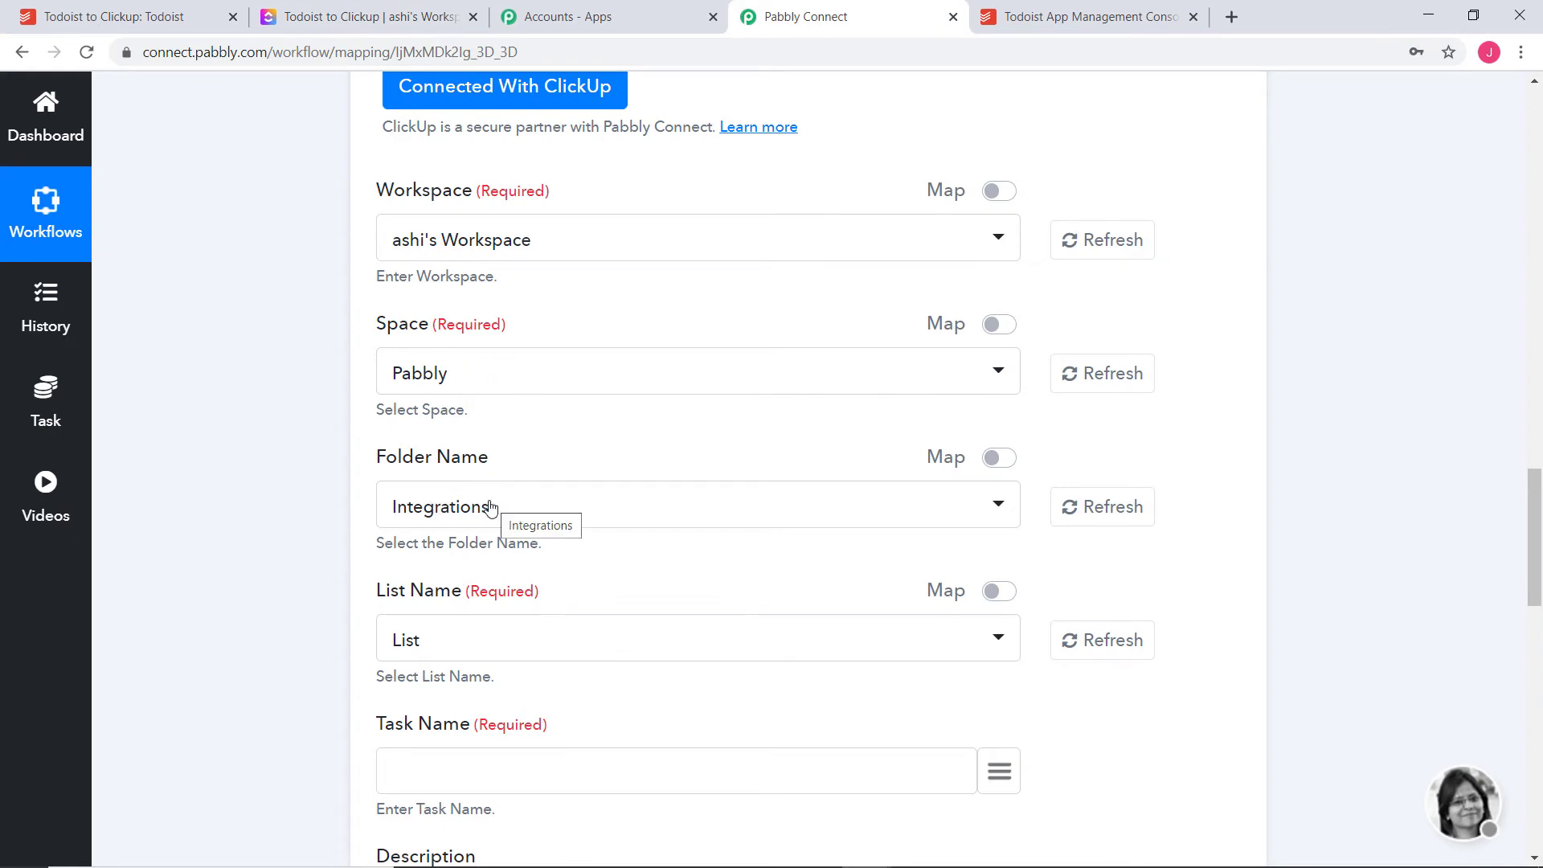
click(390, 22)
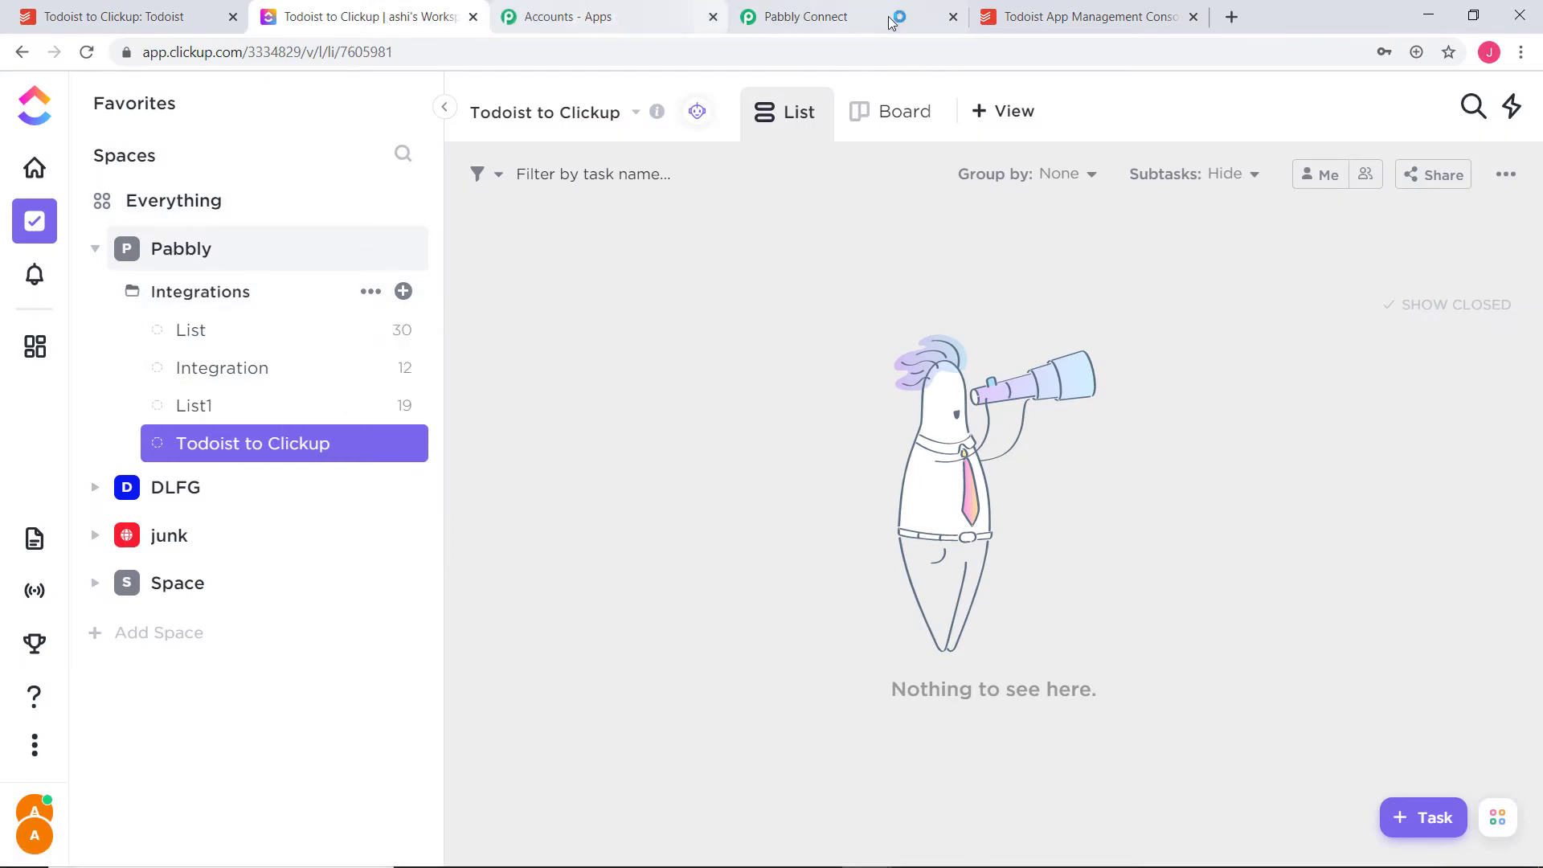
click(836, 17)
click(594, 511)
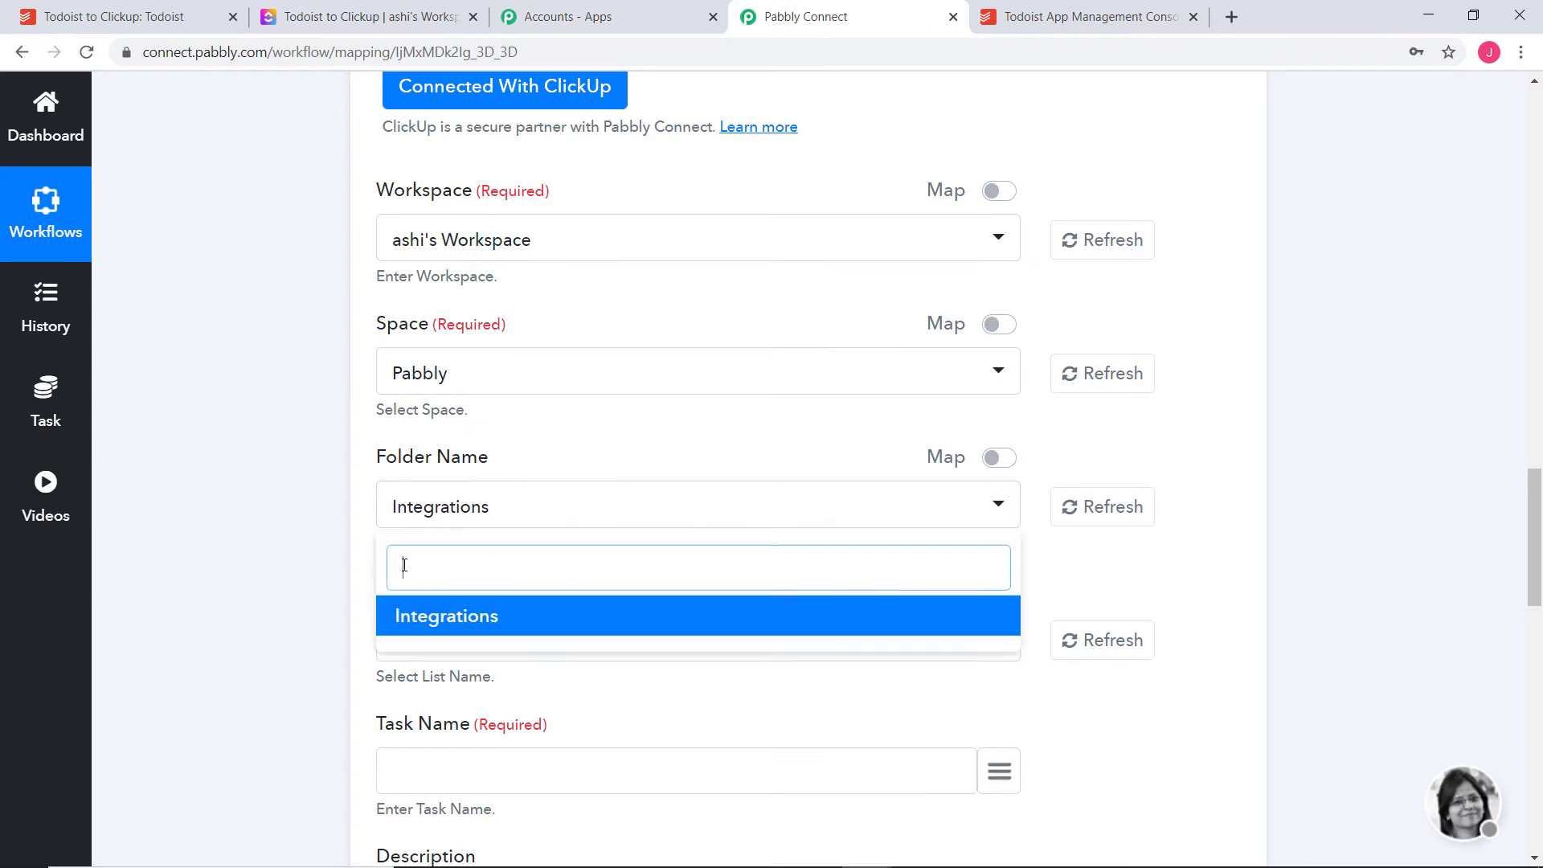
click(403, 617)
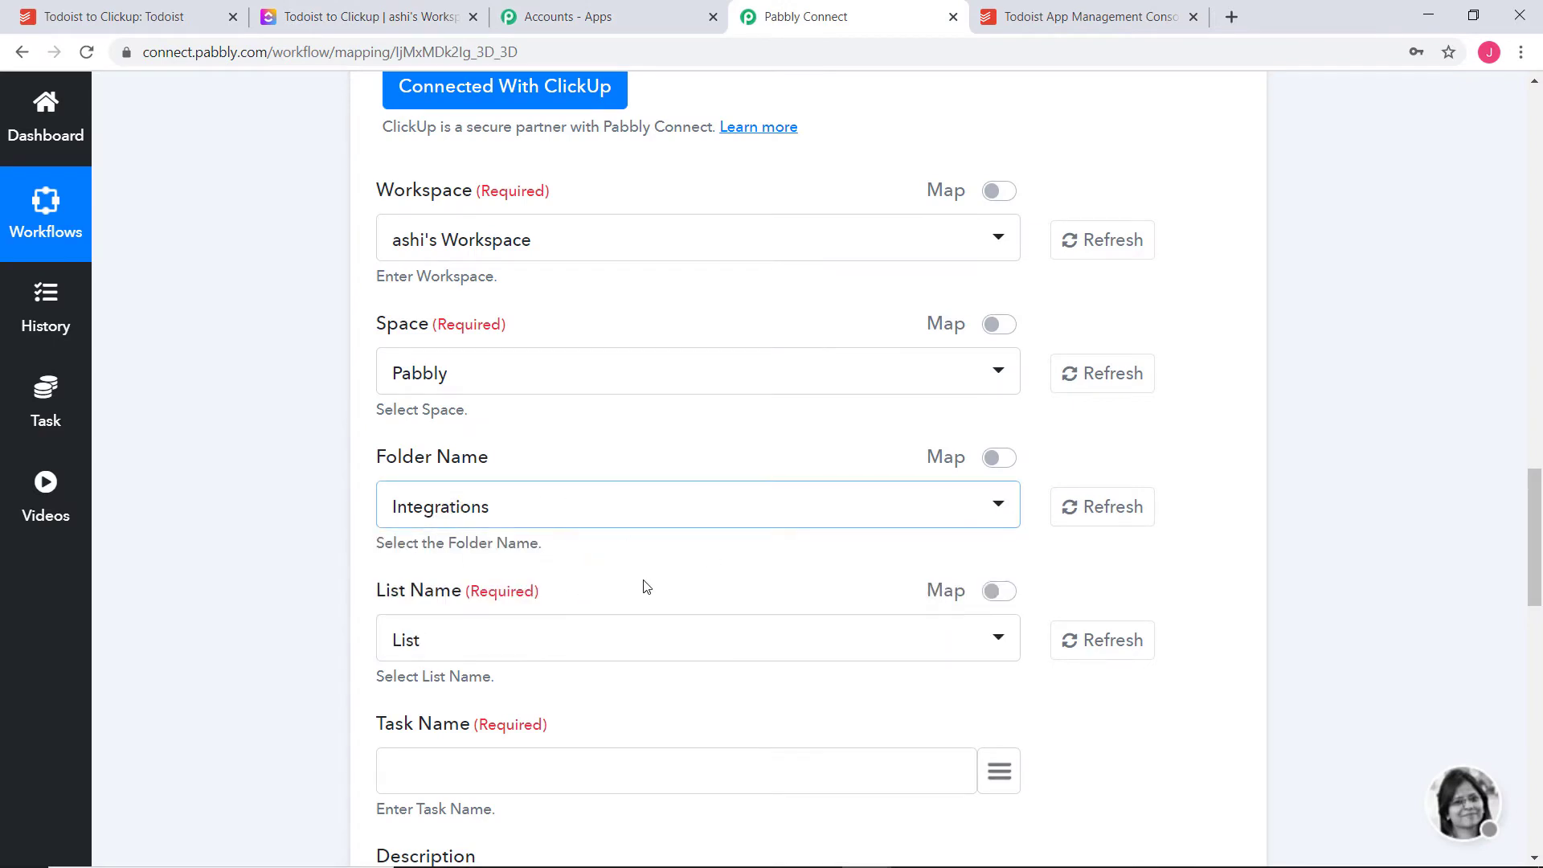
Check the target list in ClickUp and set the list name to Todoist to Clickup in Pabbly Connect
scroll(575, 469, down, 2)
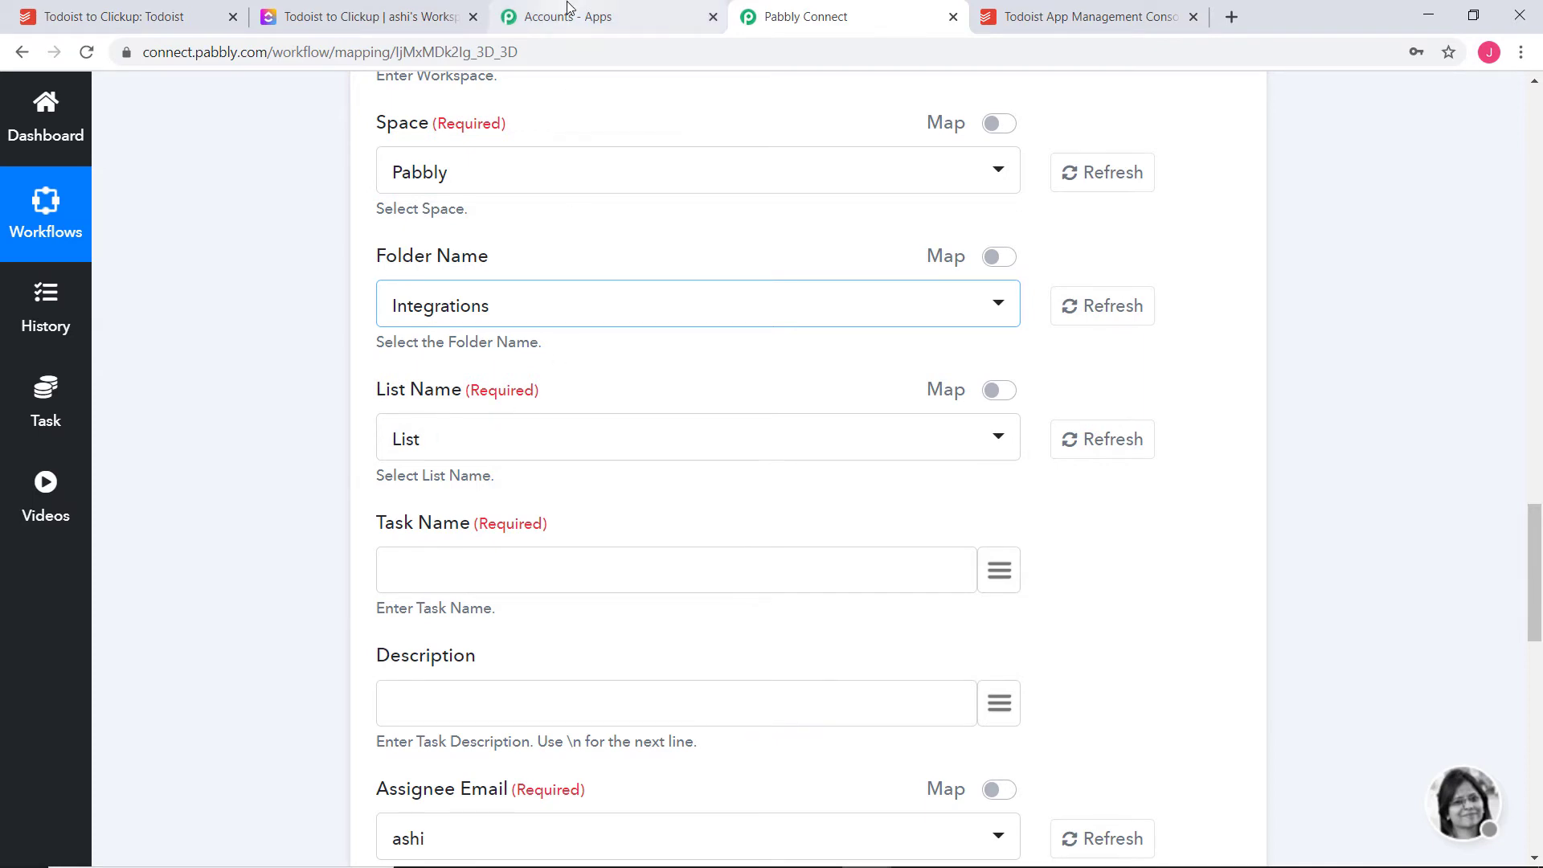
click(327, 25)
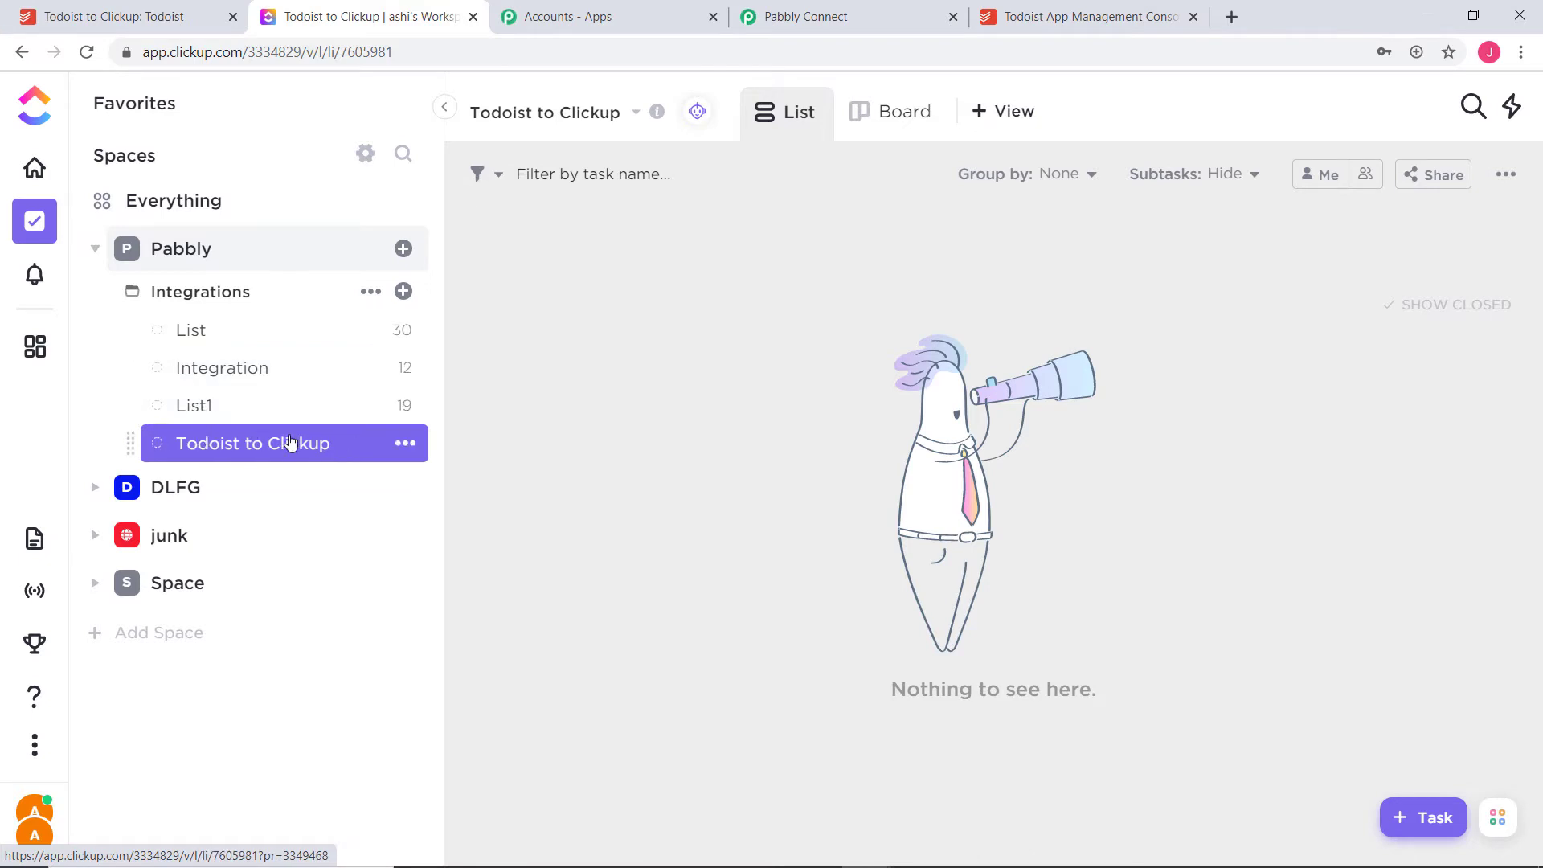
click(230, 447)
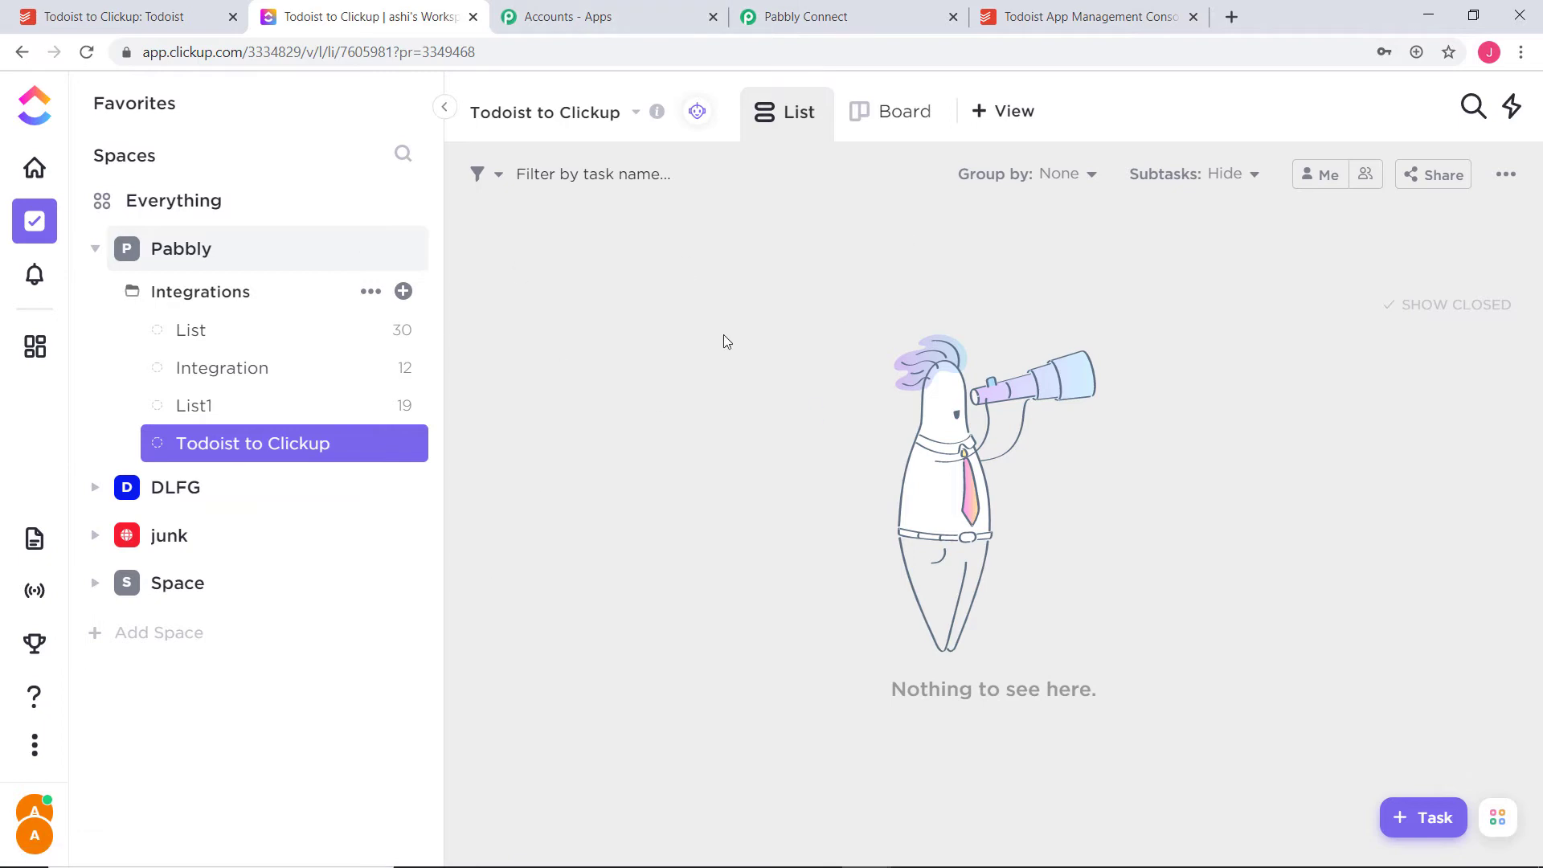
click(824, 24)
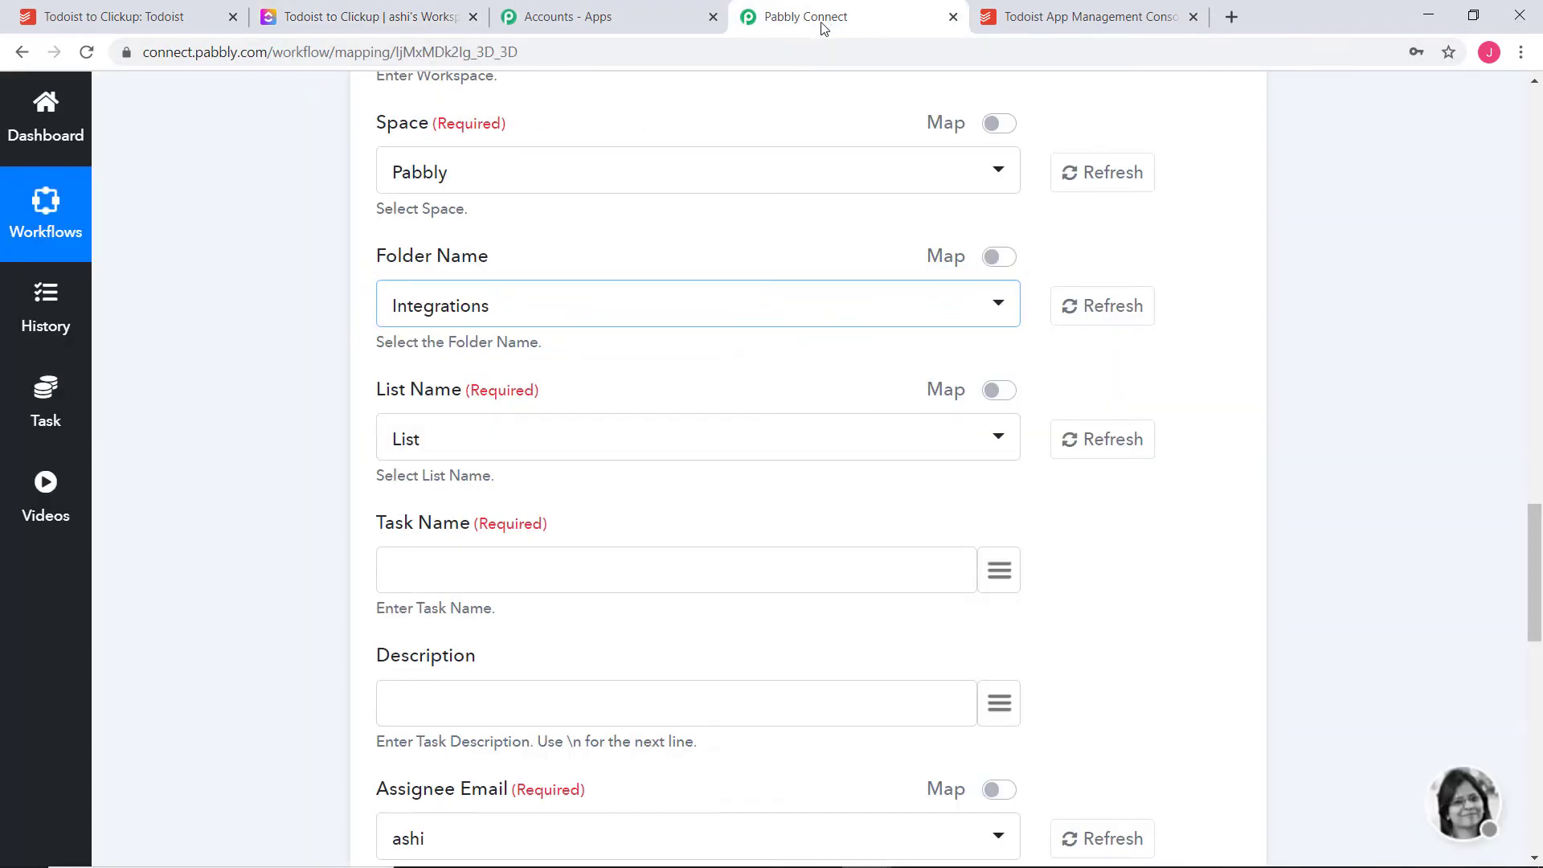
click(681, 448)
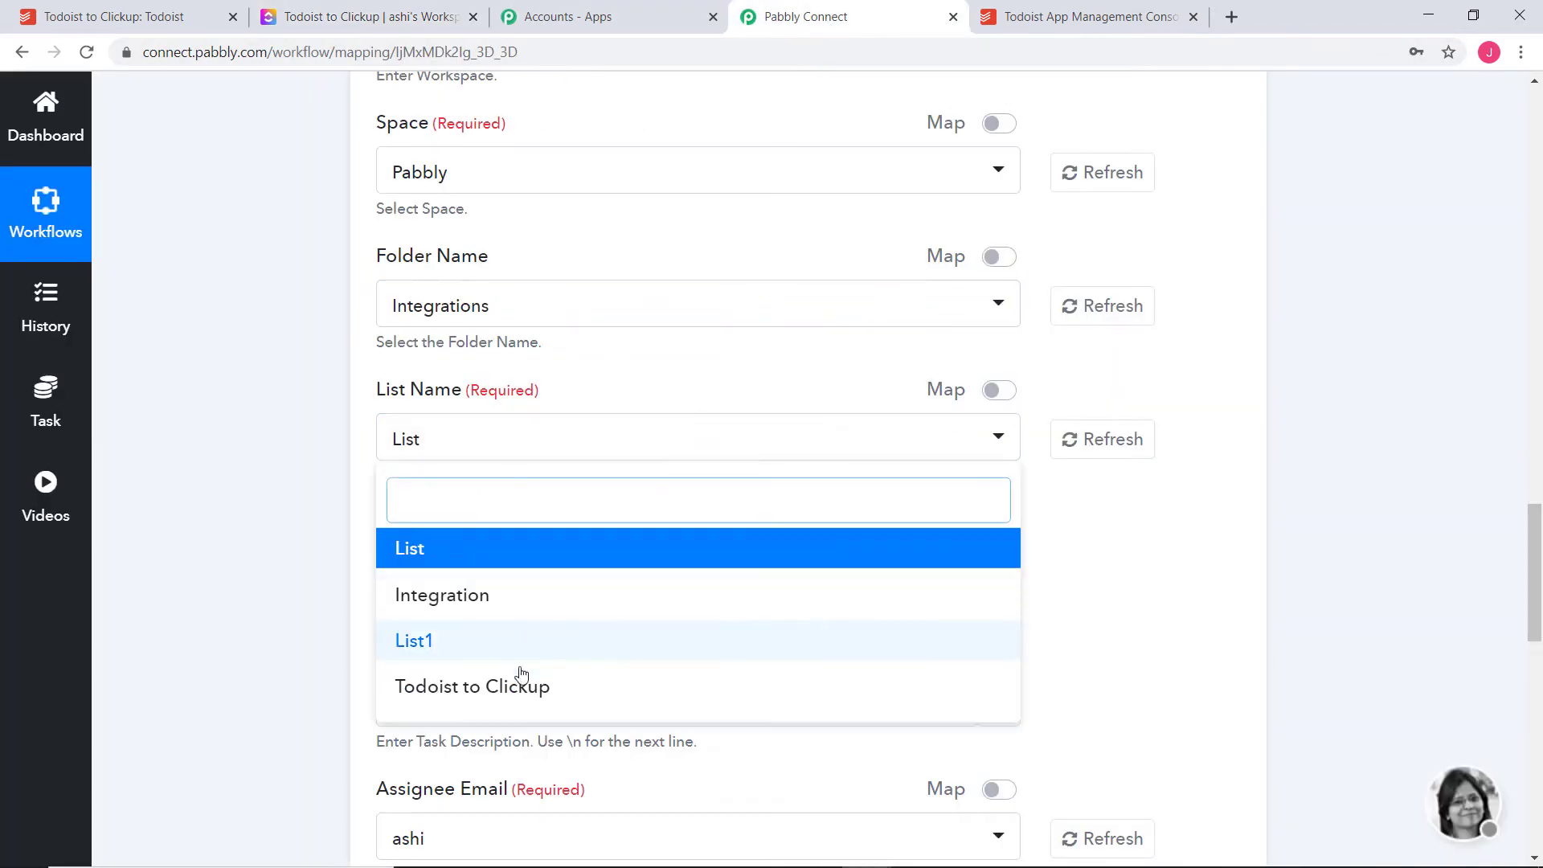
click(498, 691)
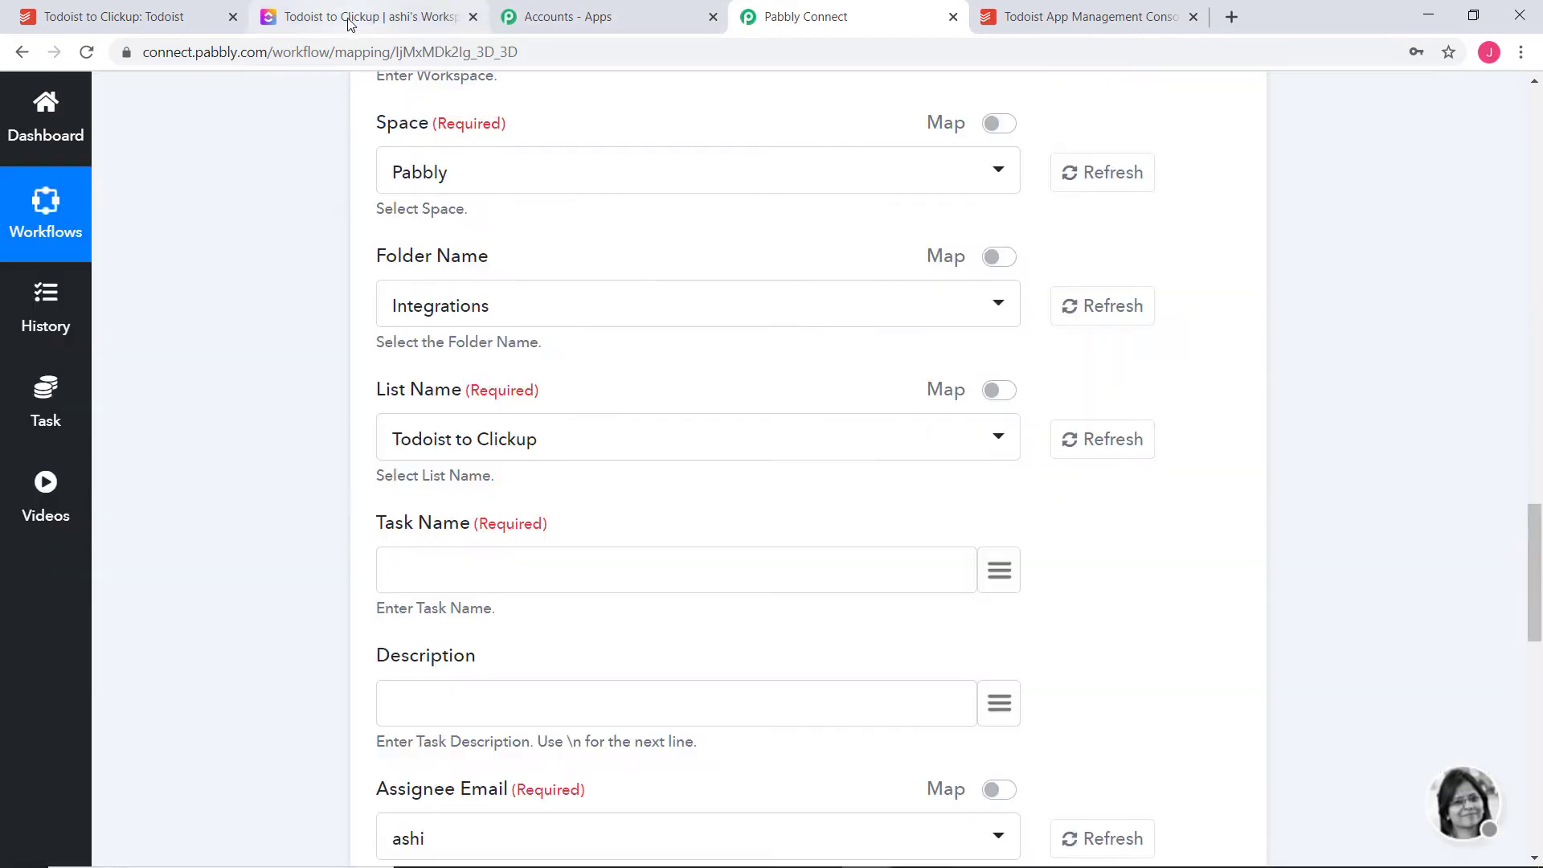
Recheck the Todoist to Clickup list in ClickUp and map the task name in Pabbly Connect to the trigger's event_data > content value
click(348, 25)
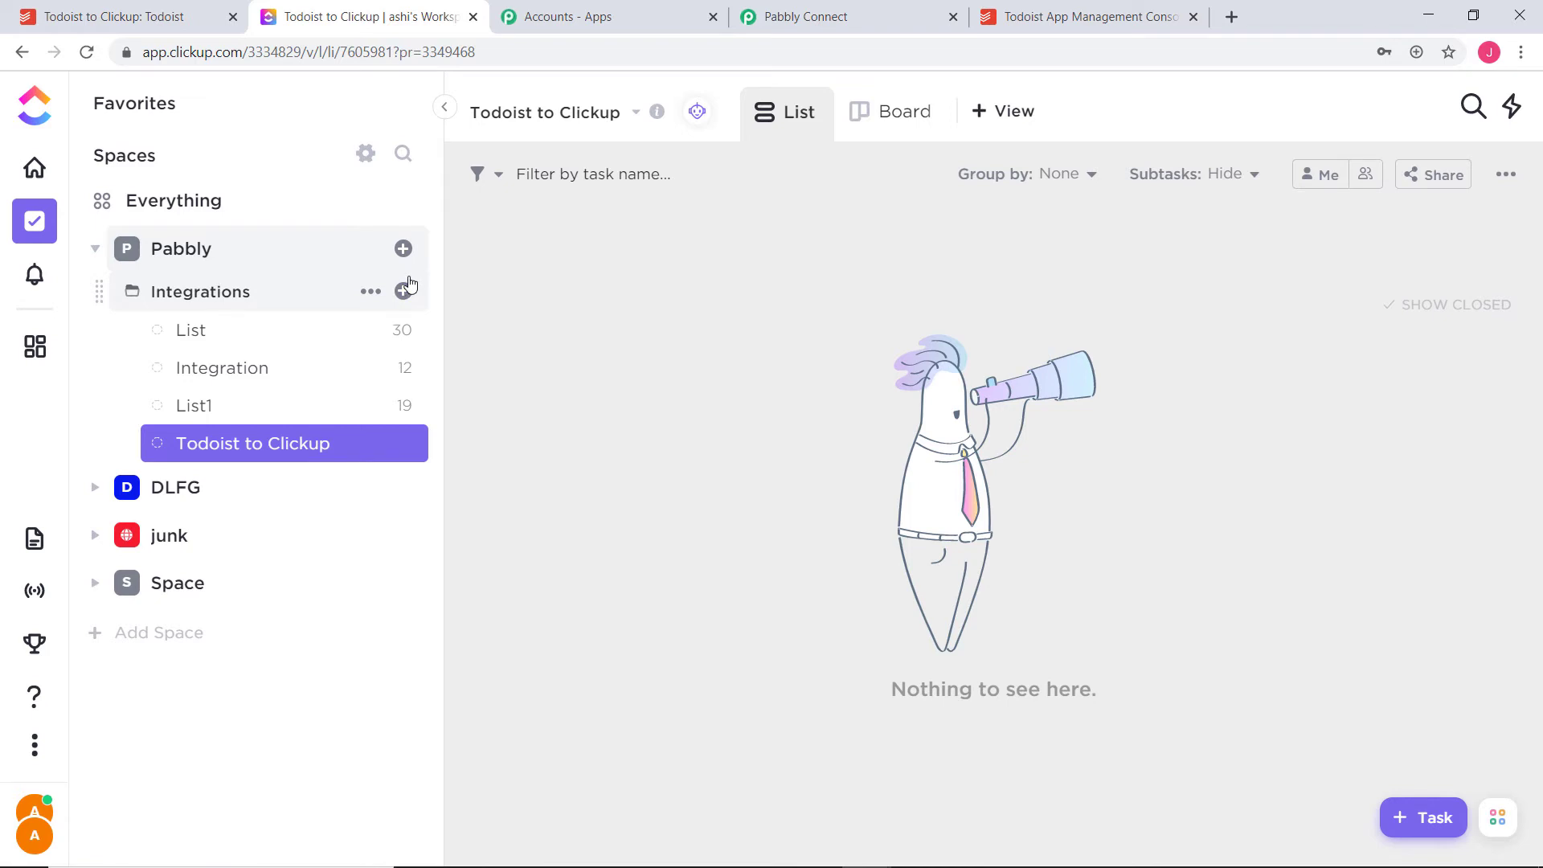
click(864, 17)
scroll(643, 470, down, 3)
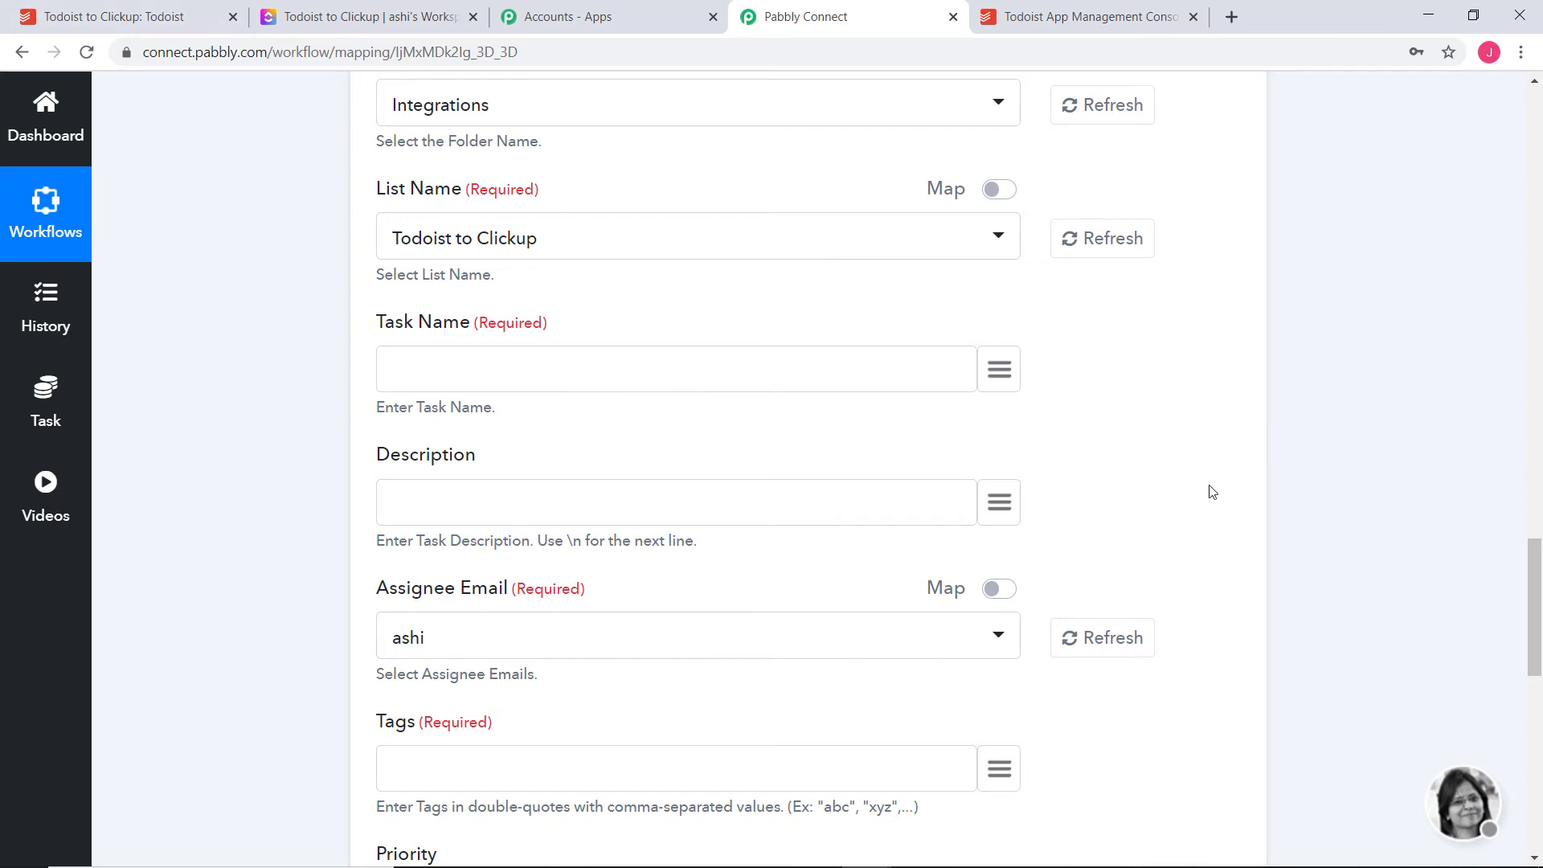
click(999, 370)
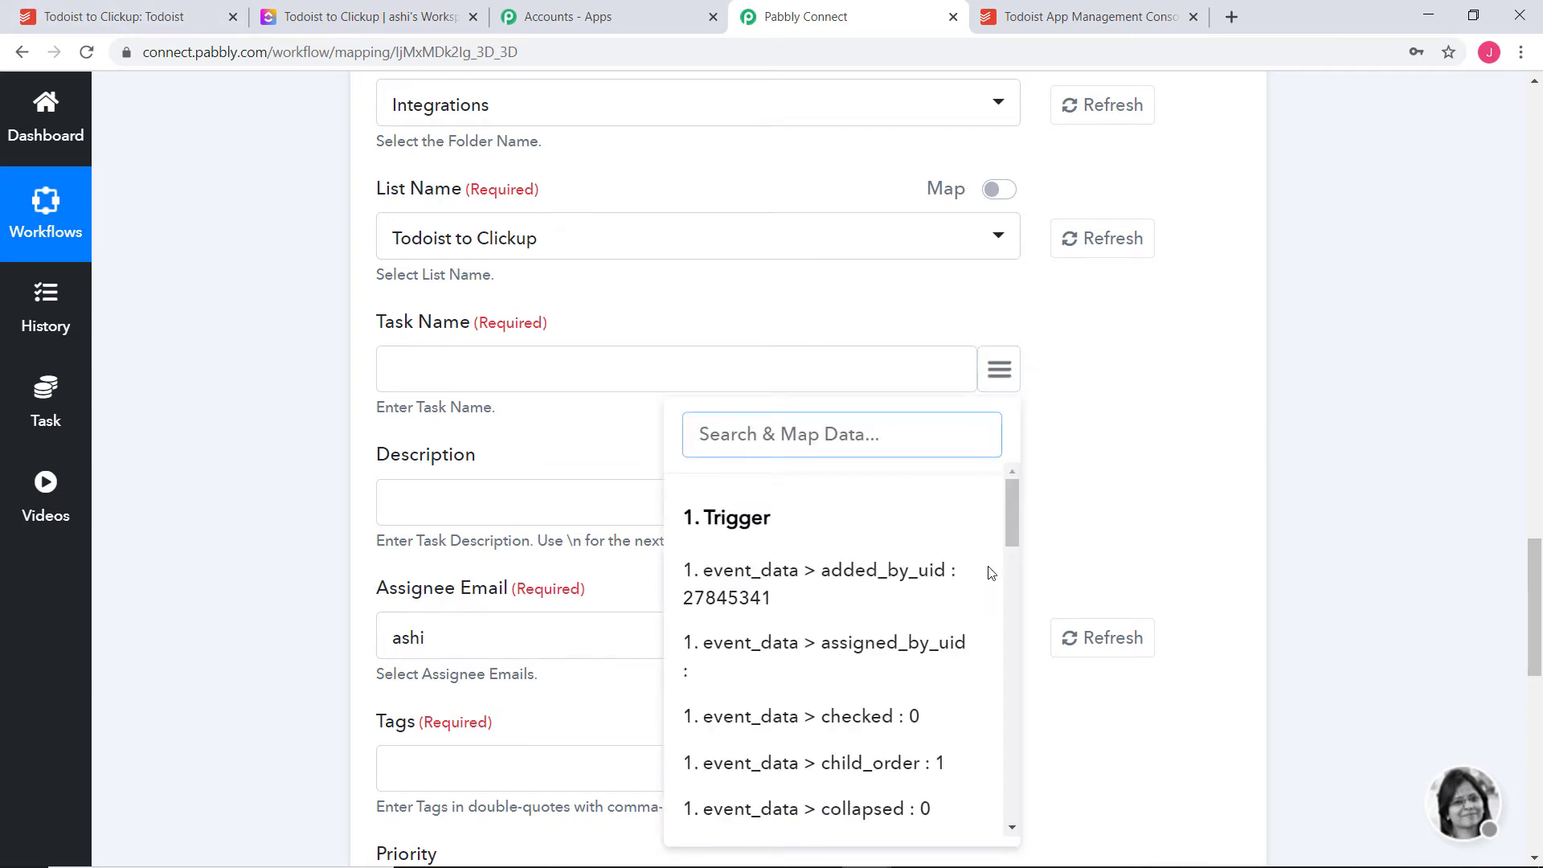
scroll(991, 572, down, 3)
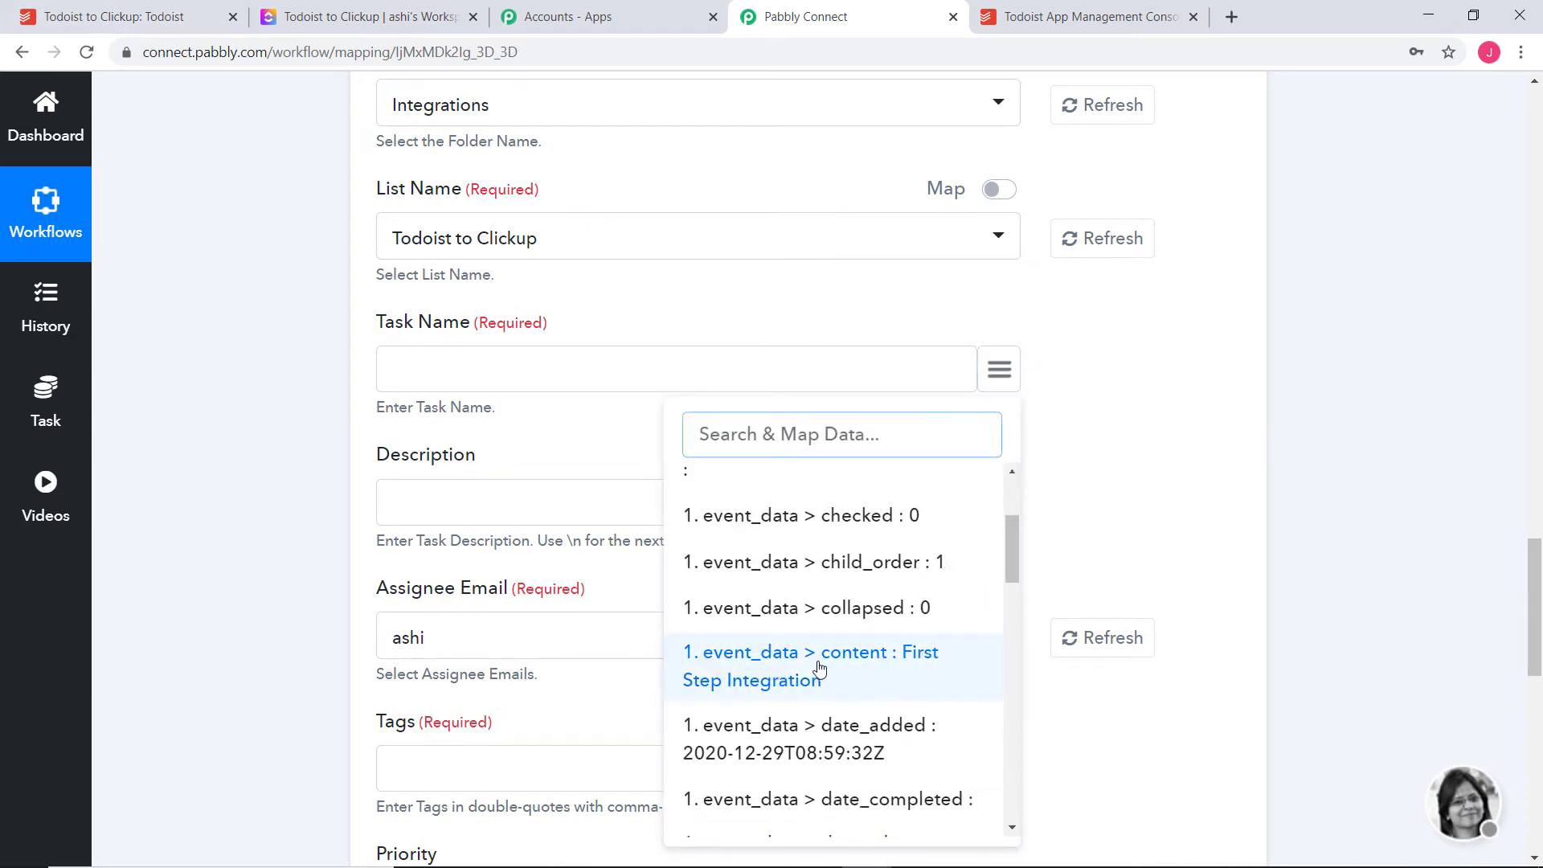
click(854, 669)
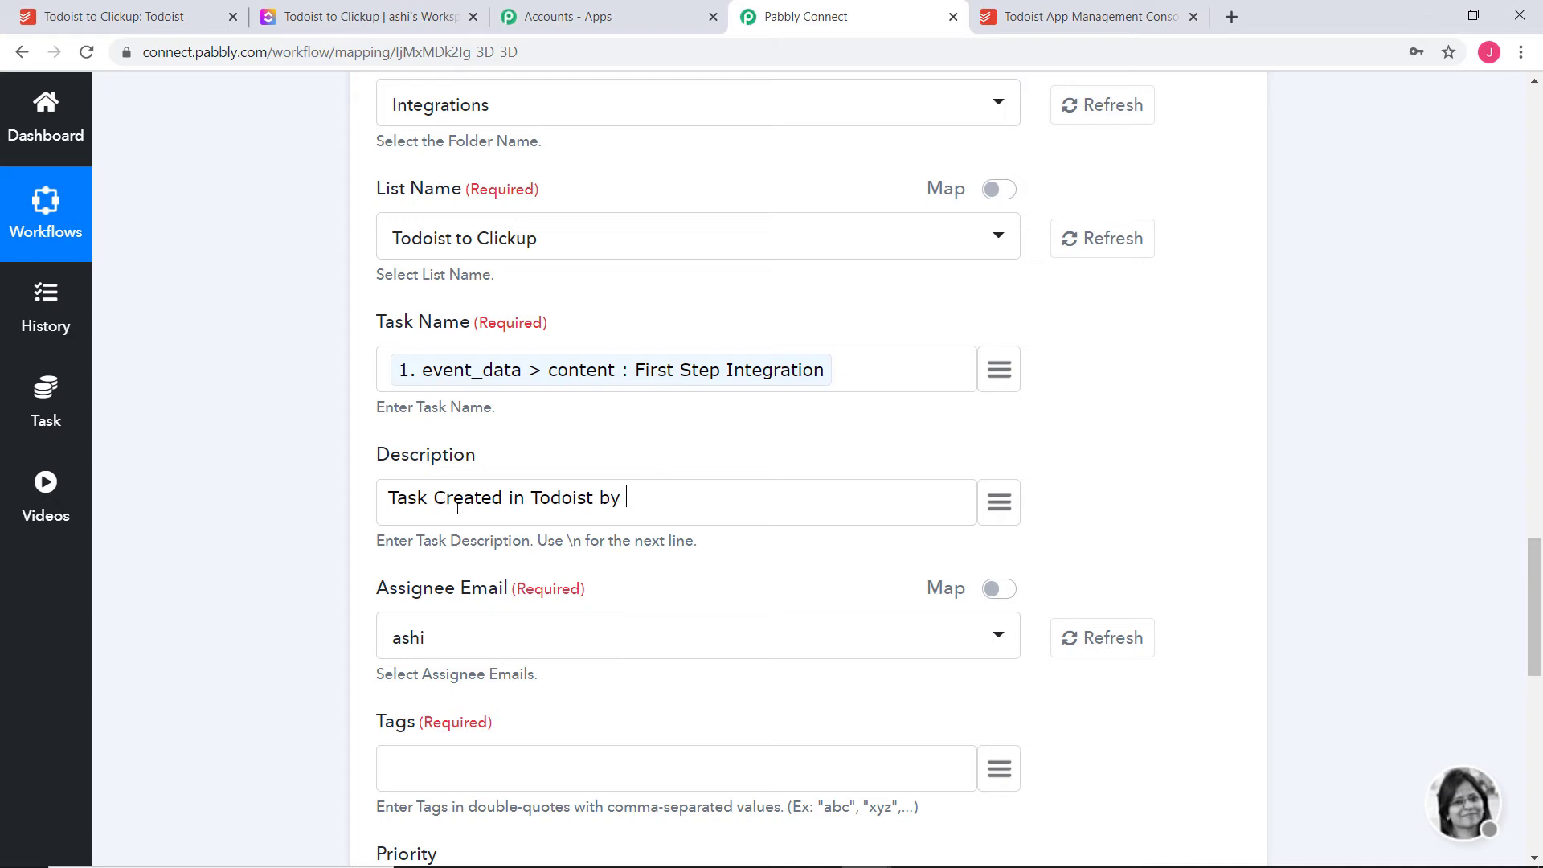
Set the description to "Task Created in Todoist by" followed by the trigger's initiator > email value
click(999, 503)
text(em)
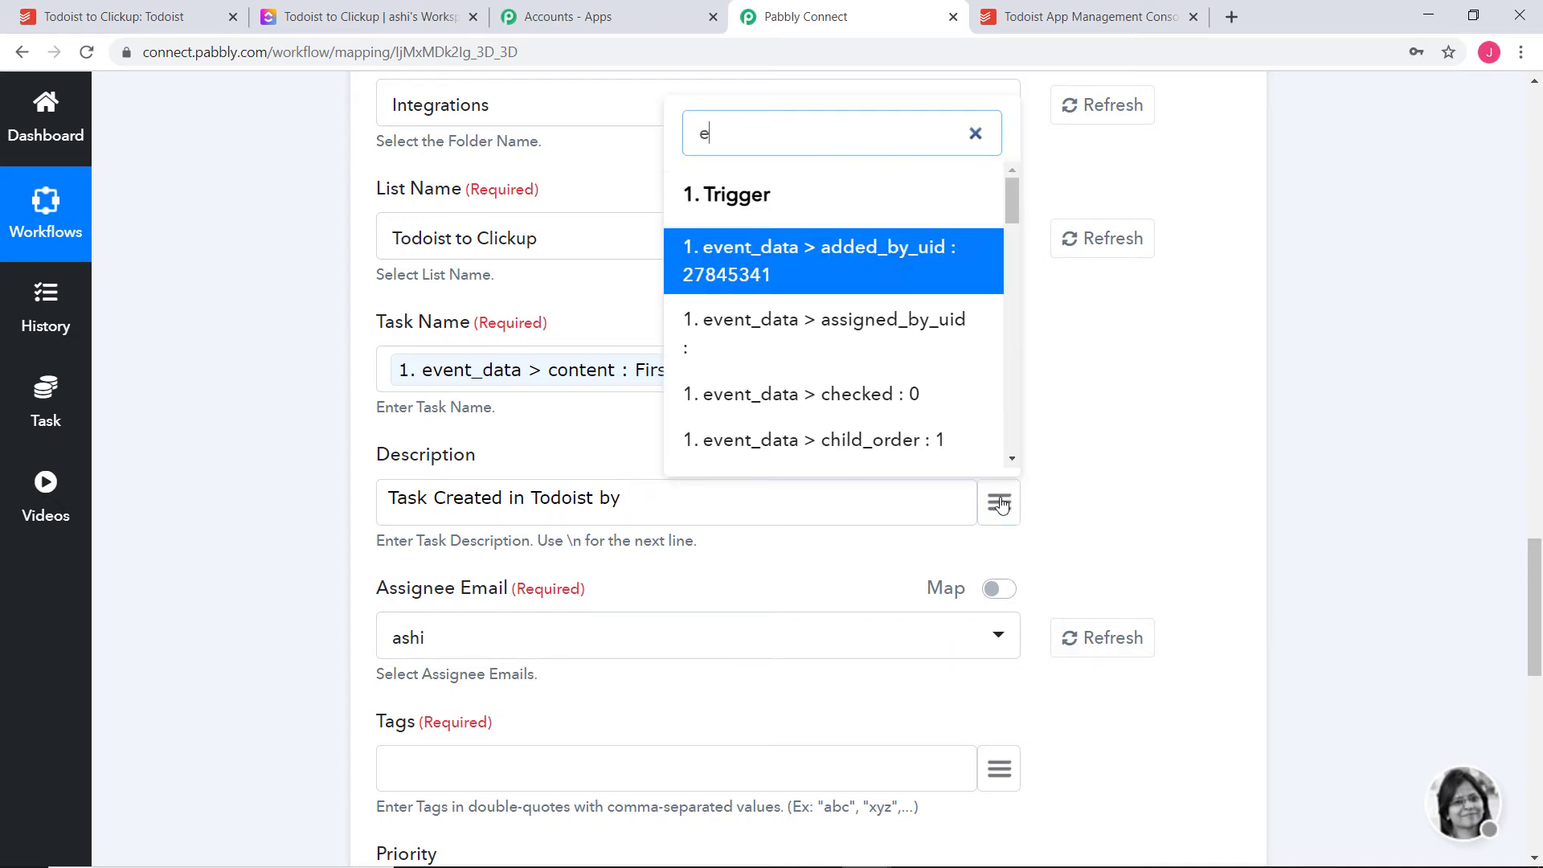
click(916, 403)
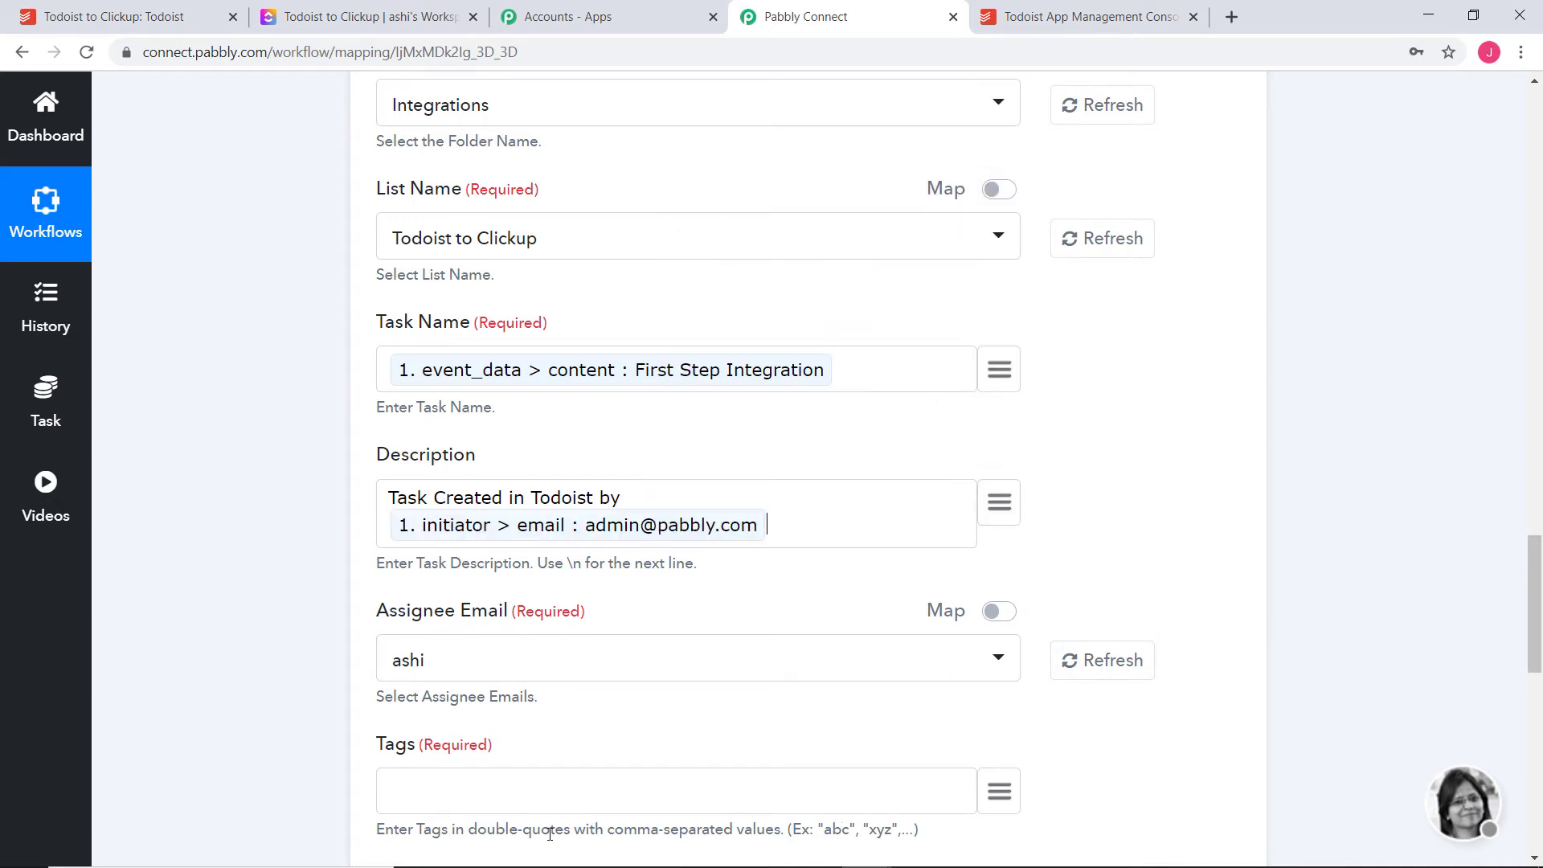
Select the first listed member as the assignee and enter "Todoist Task" in double quotes as the tag
scroll(572, 706, down, 3)
click(475, 462)
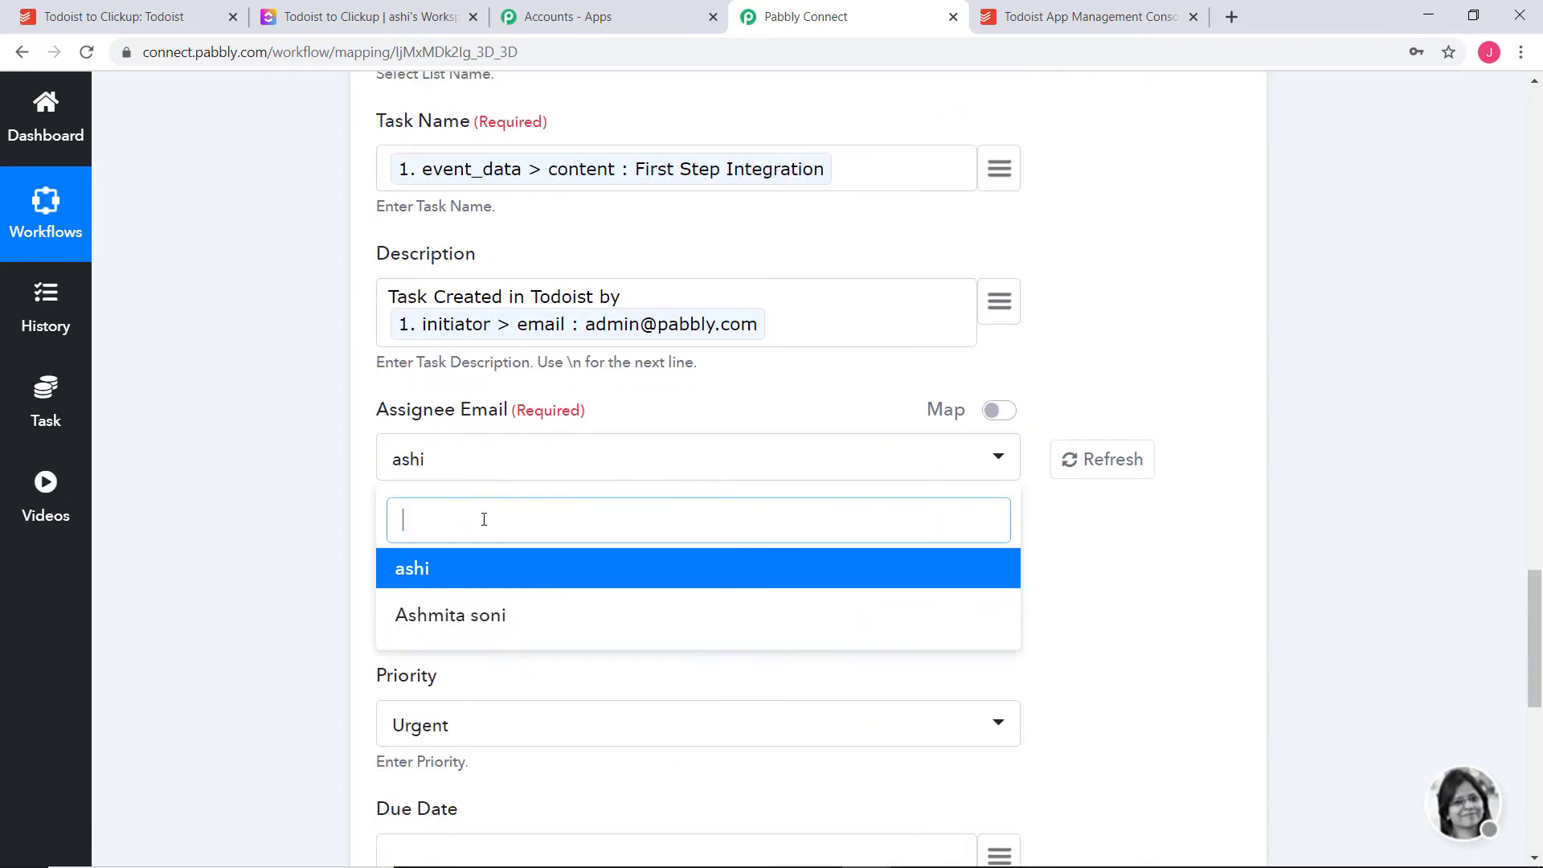
click(442, 570)
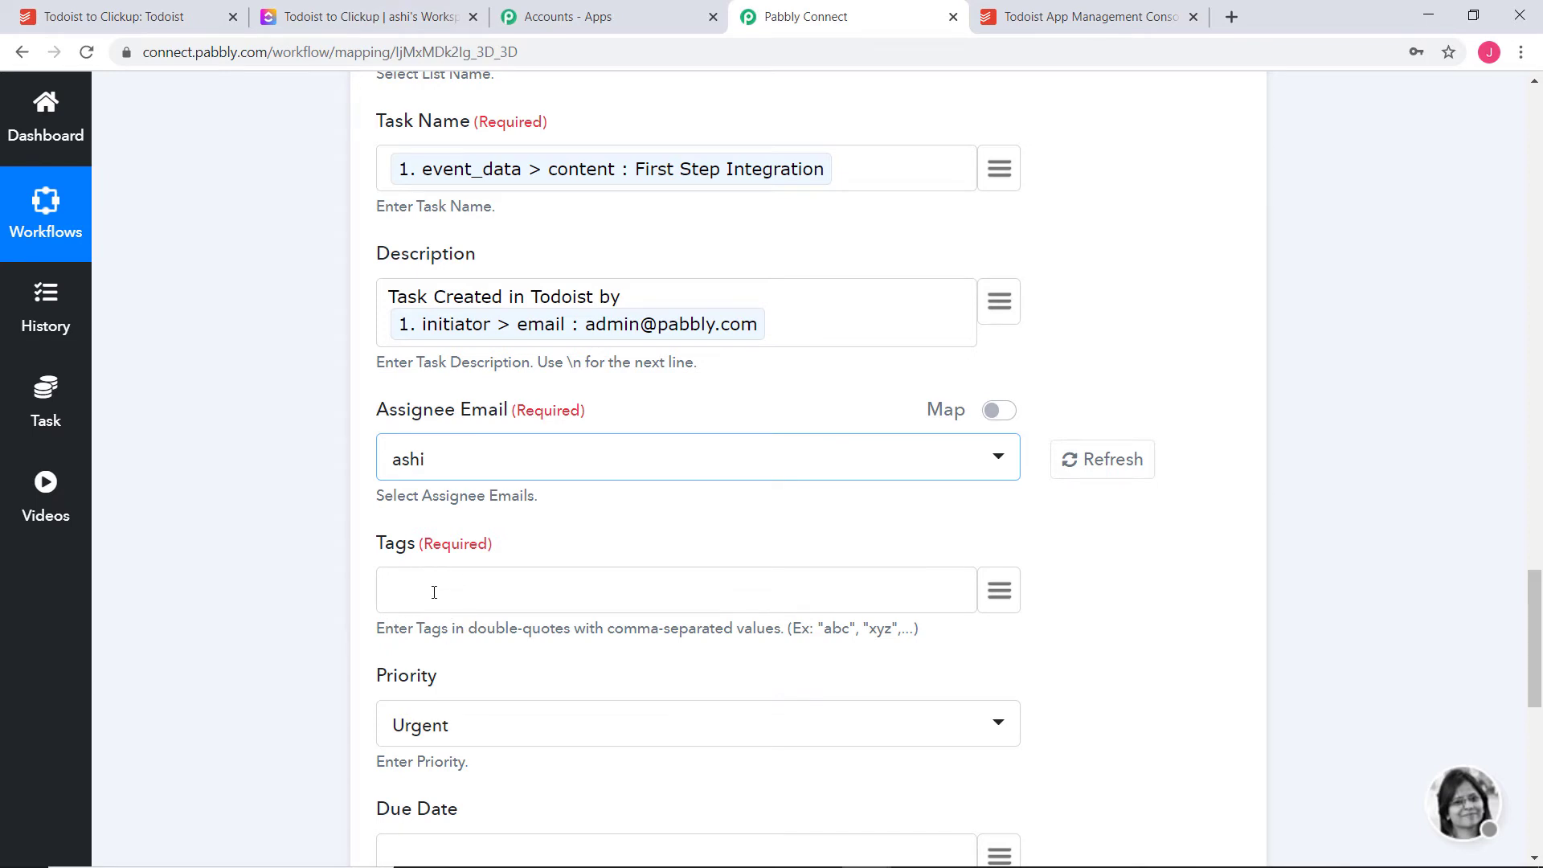
click(397, 586)
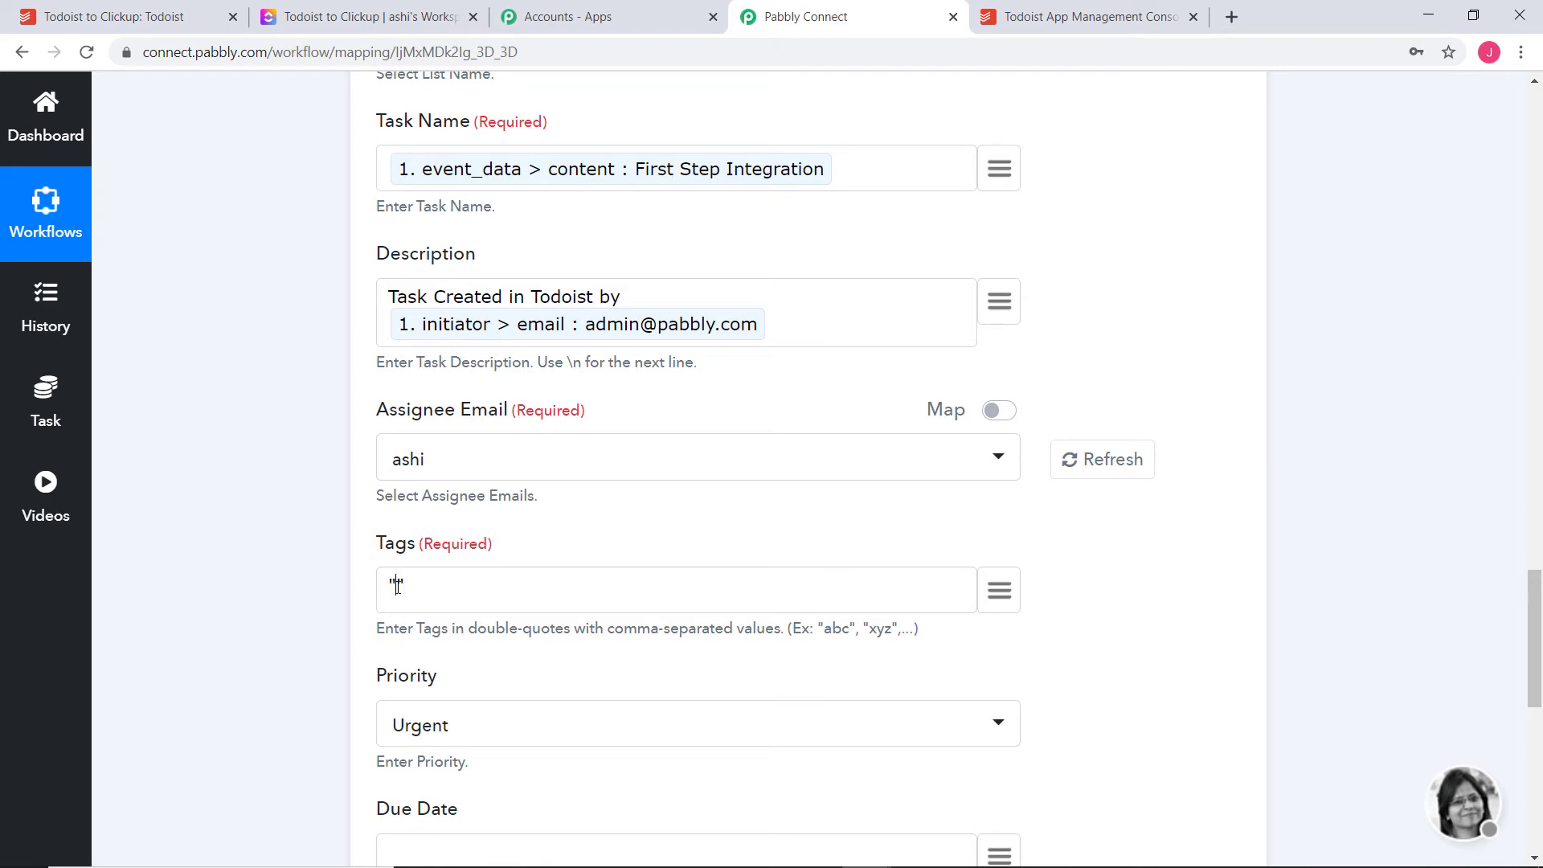
text("Todoist Task)
Set the ClickUp task's priority to High
scroll(768, 544, down, 3)
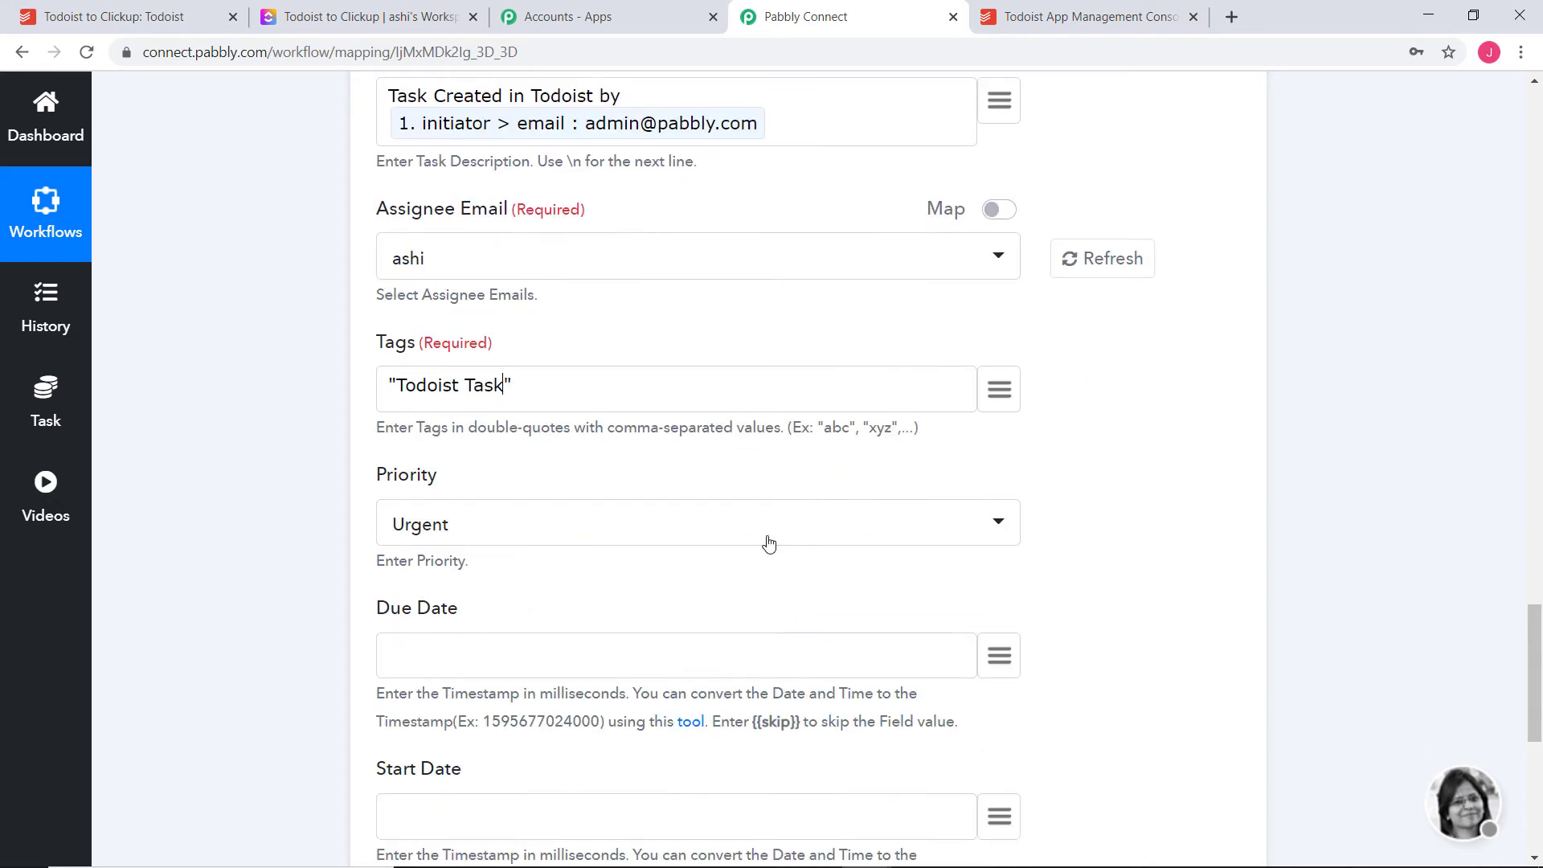
click(523, 524)
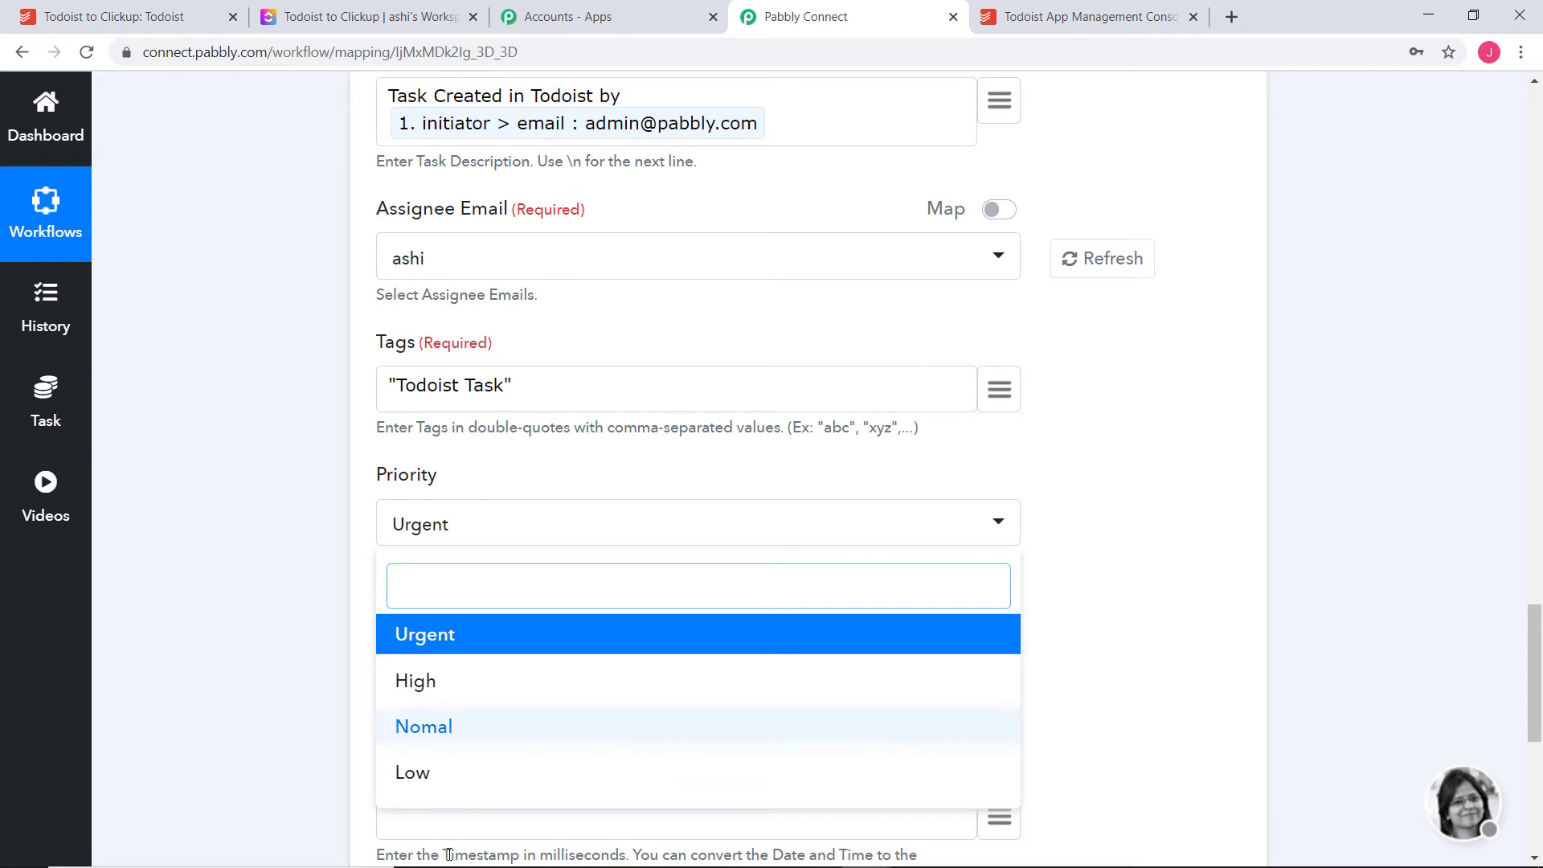
click(417, 695)
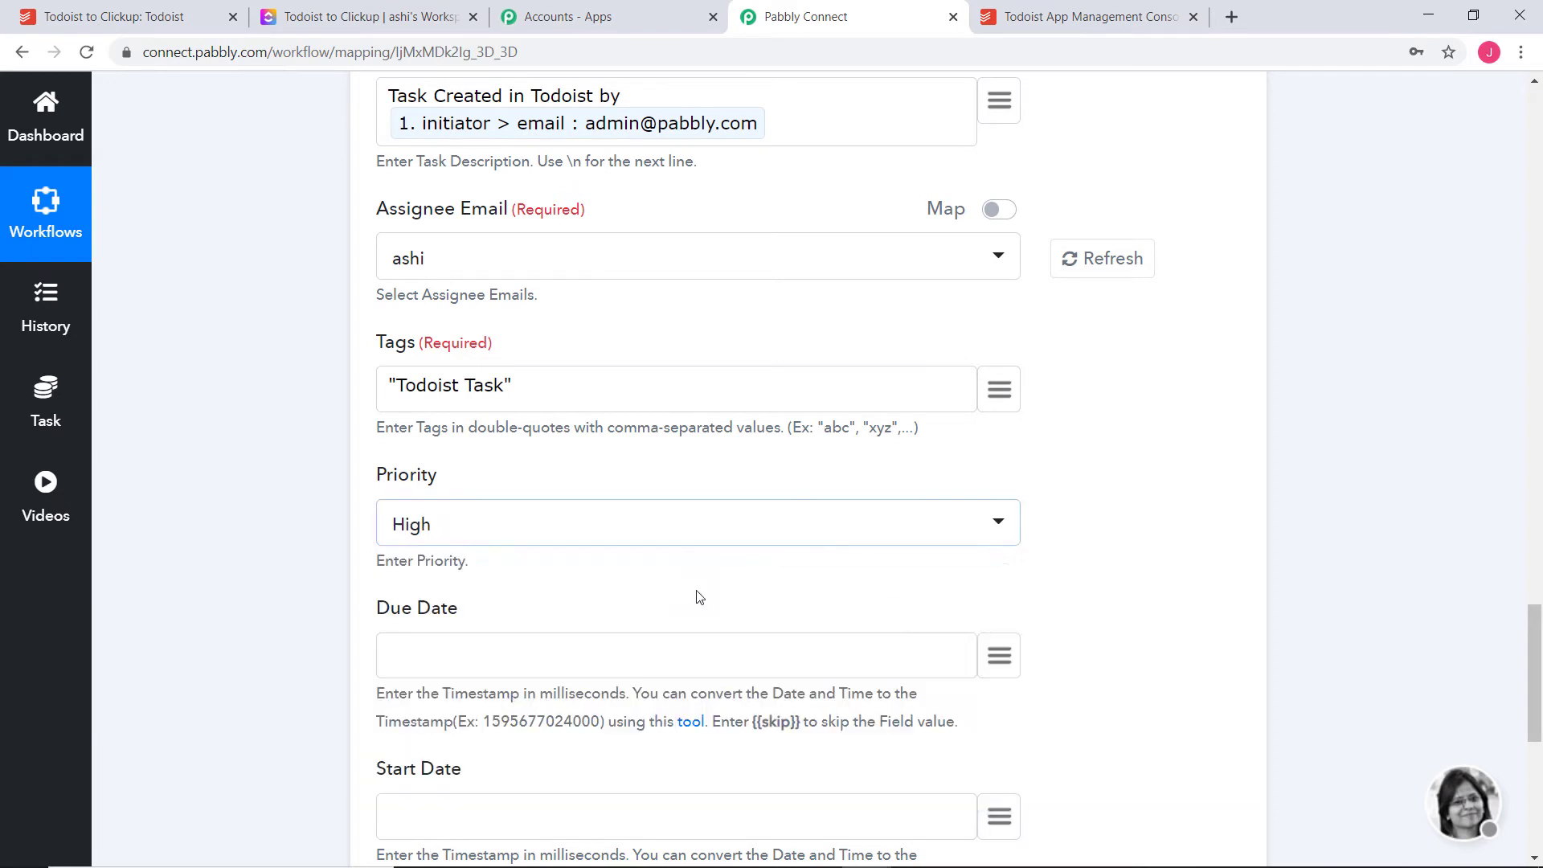
Examine the timestamp format required for the due and start dates and compare it with the date values in the webhook response
scroll(892, 568, down, 3)
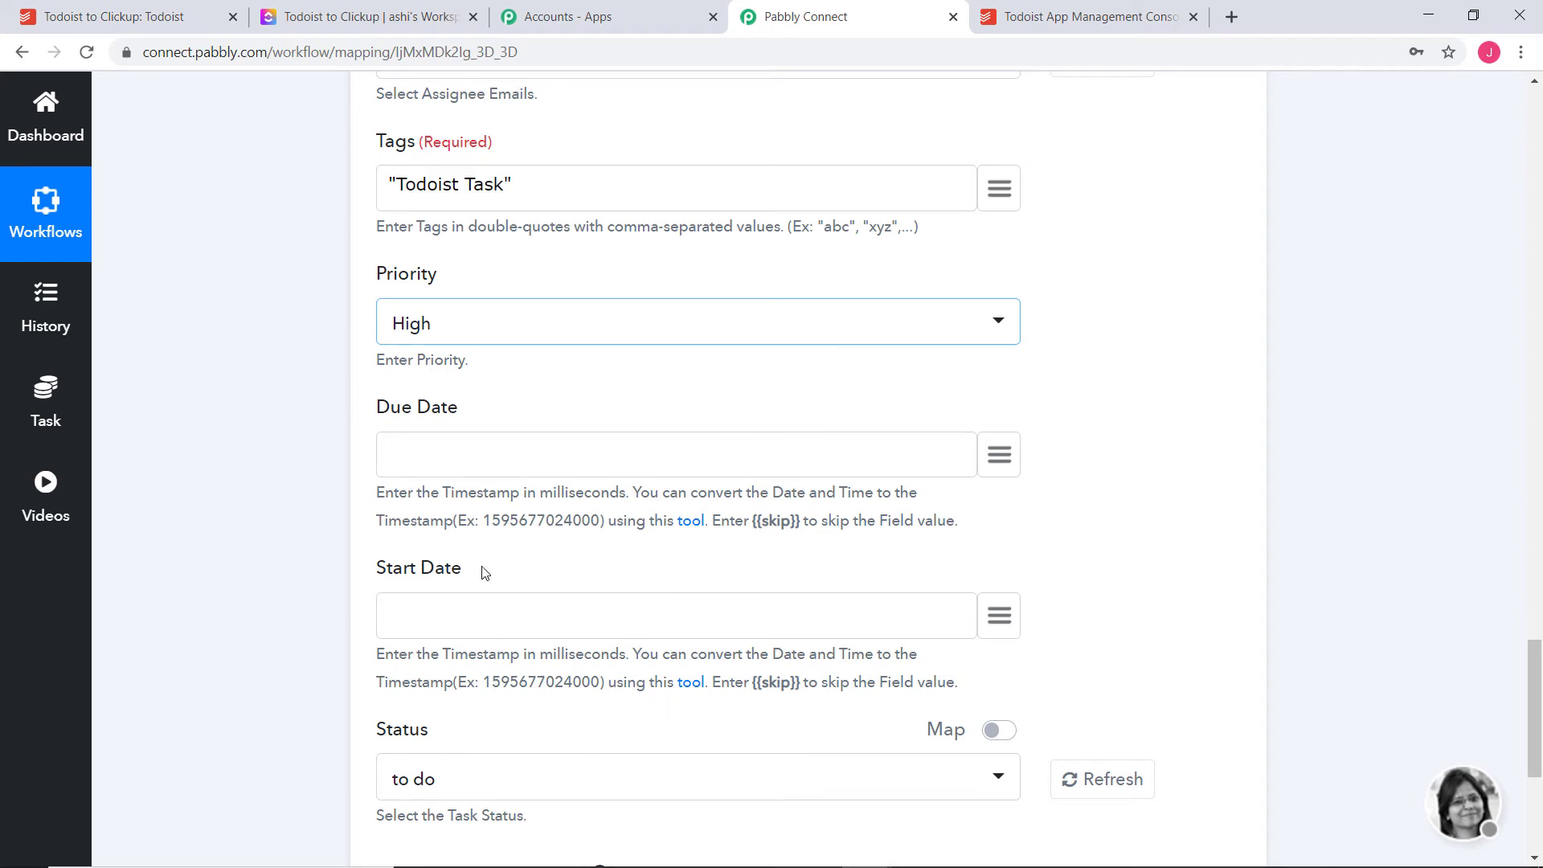
drag(443, 492, 627, 495)
click(1213, 506)
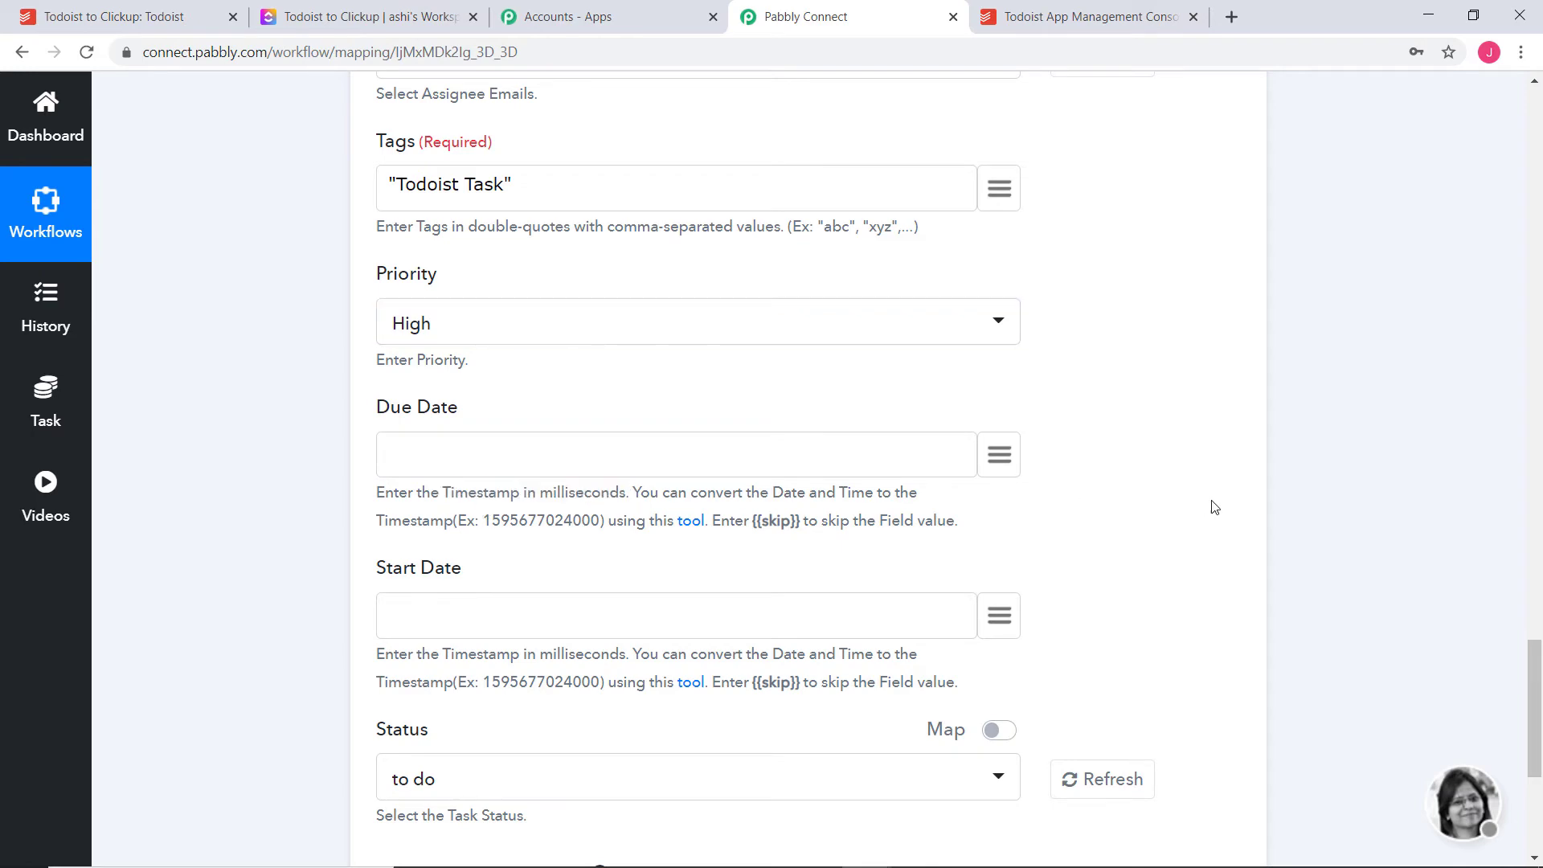
scroll(1218, 510, up, 20)
scroll(1226, 518, up, 7)
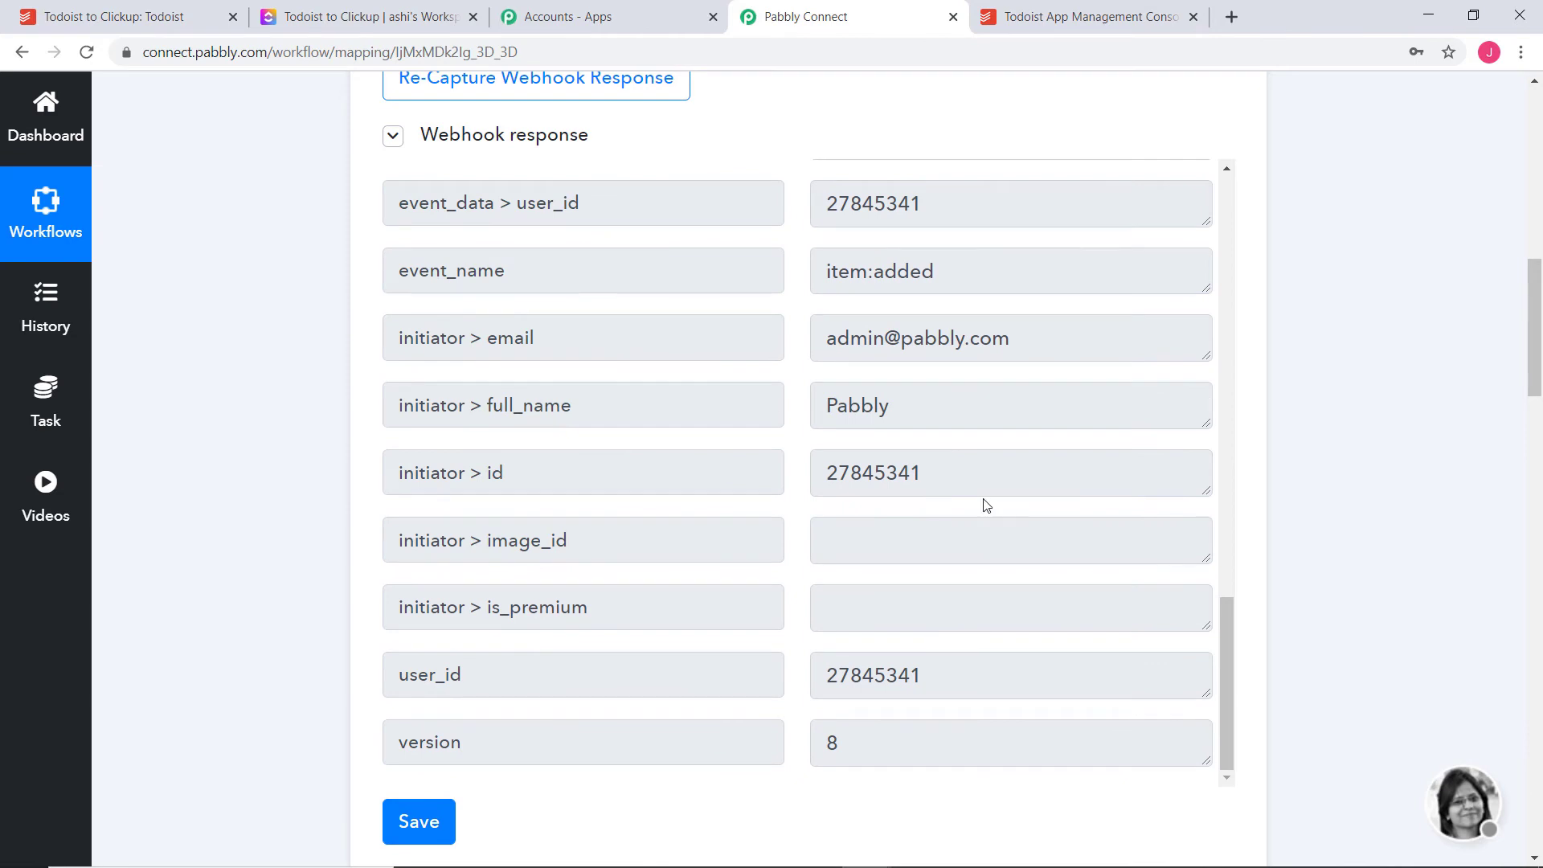
scroll(987, 504, up, 3)
scroll(986, 504, up, 15)
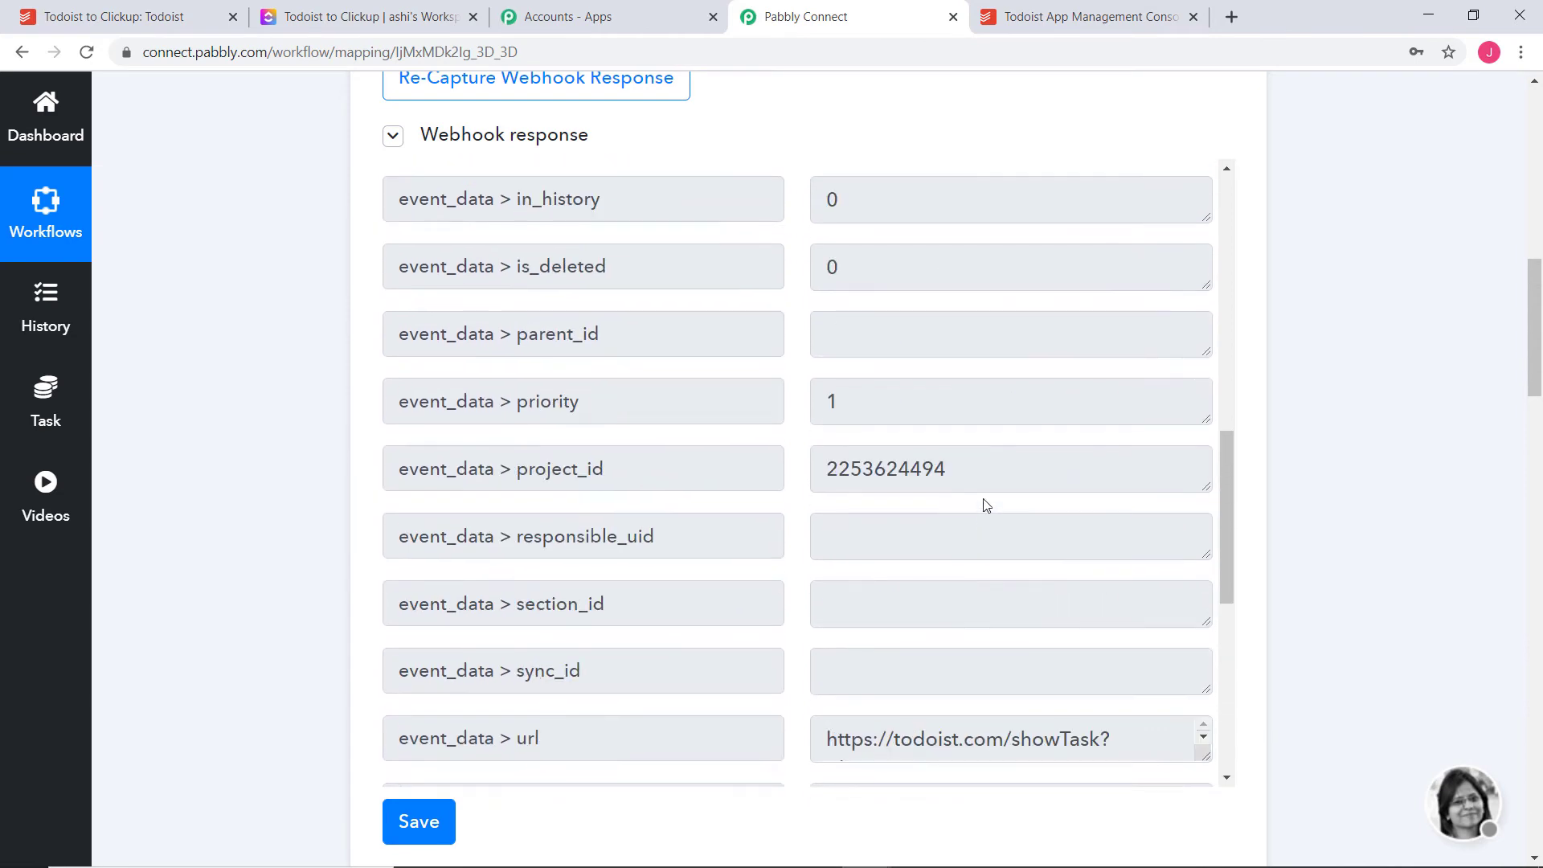
scroll(987, 505, up, 2)
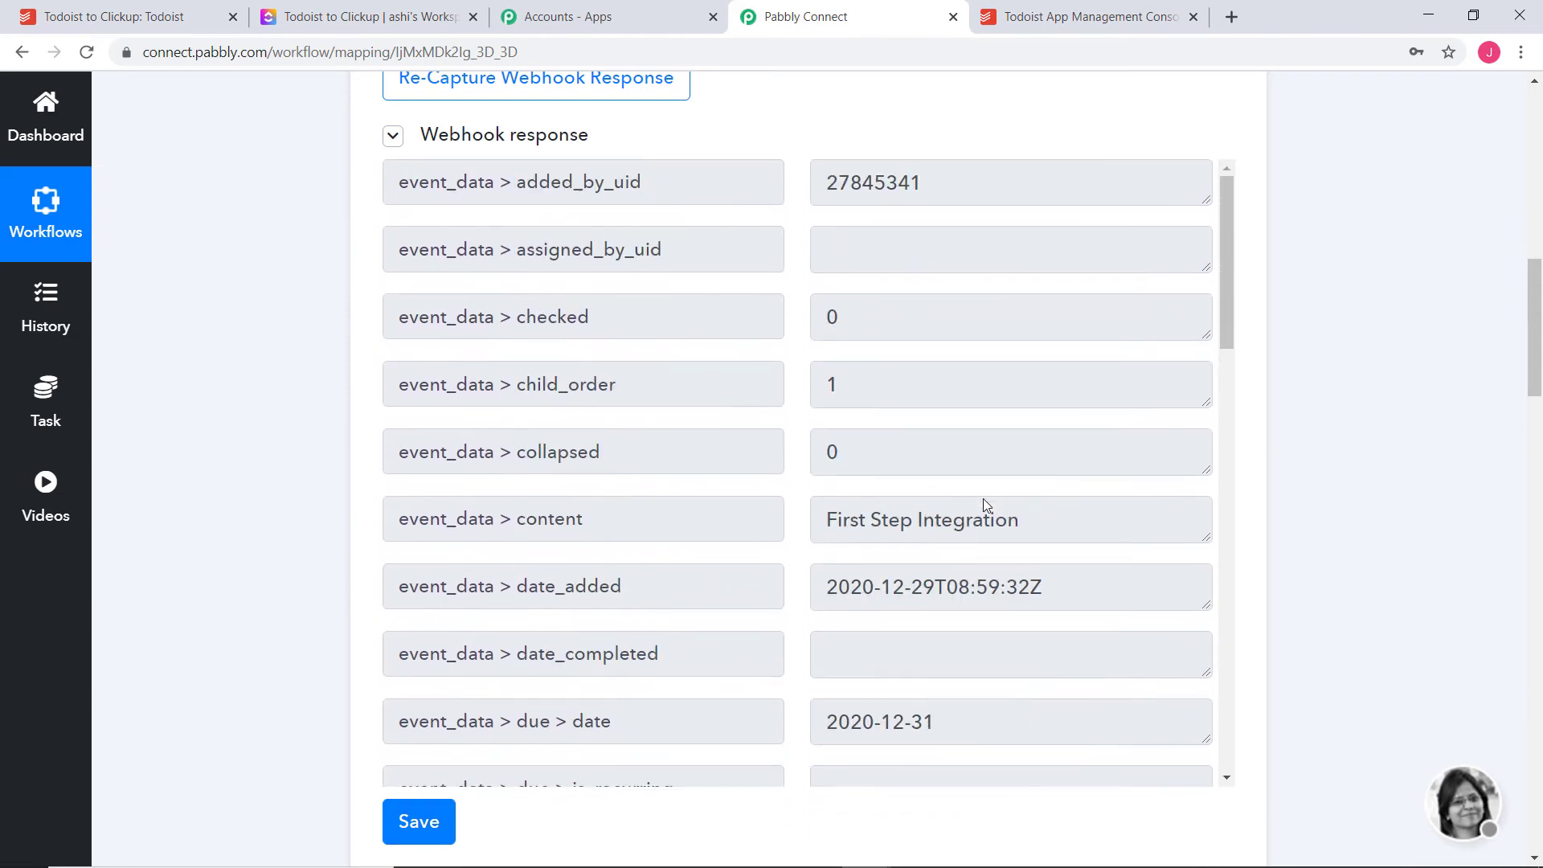
scroll(985, 494, down, 3)
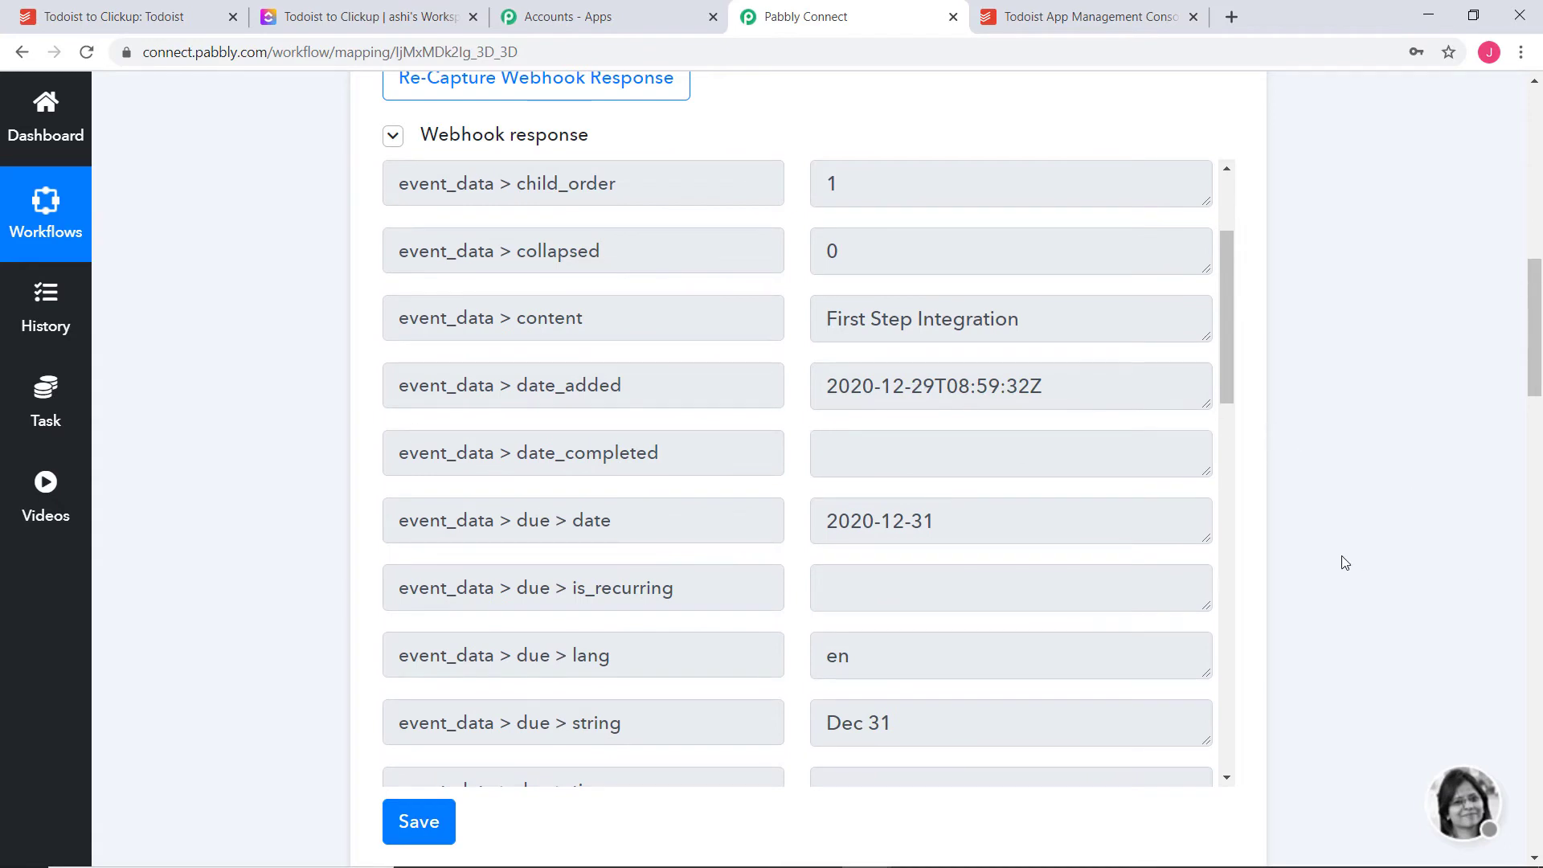
Add a connected Date/Time Formatter action with the Format Date Only event between the trigger and the ClickUp step
scroll(1344, 562, down, 7)
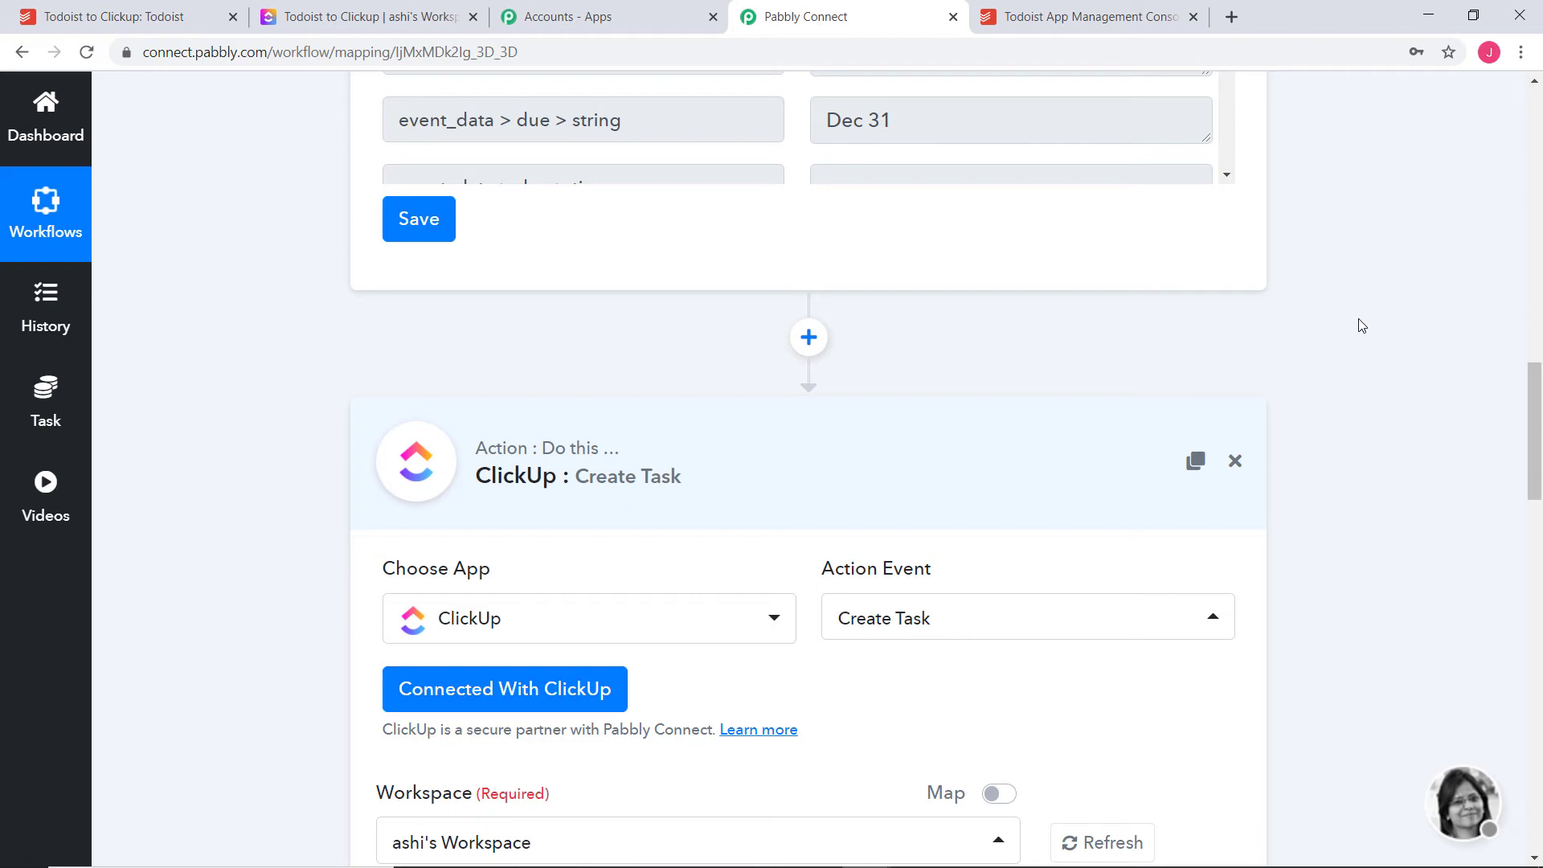
click(808, 336)
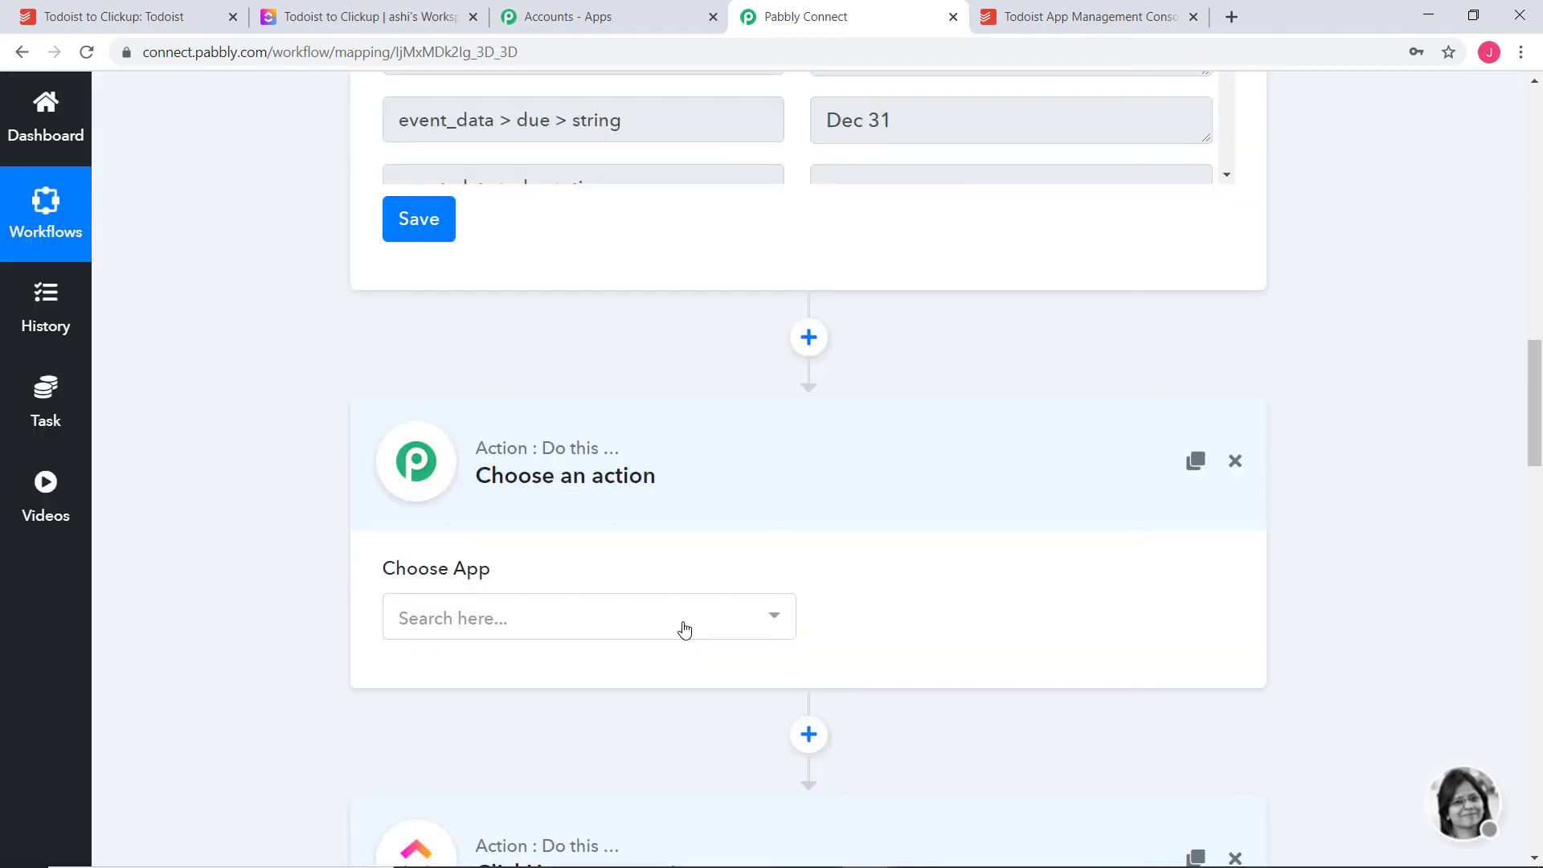
click(684, 628)
text(dat)
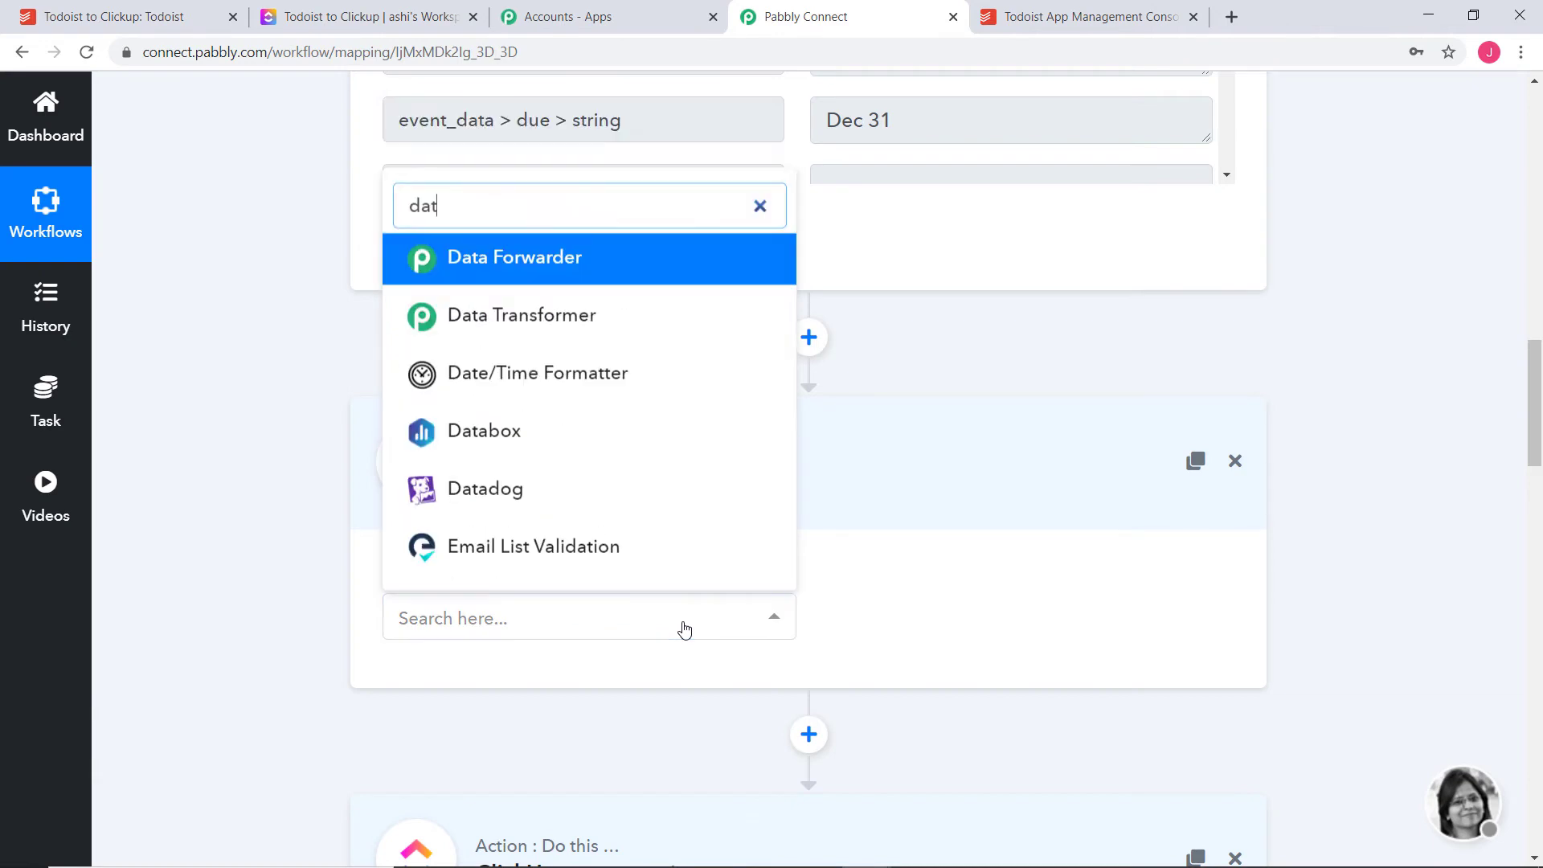
click(670, 388)
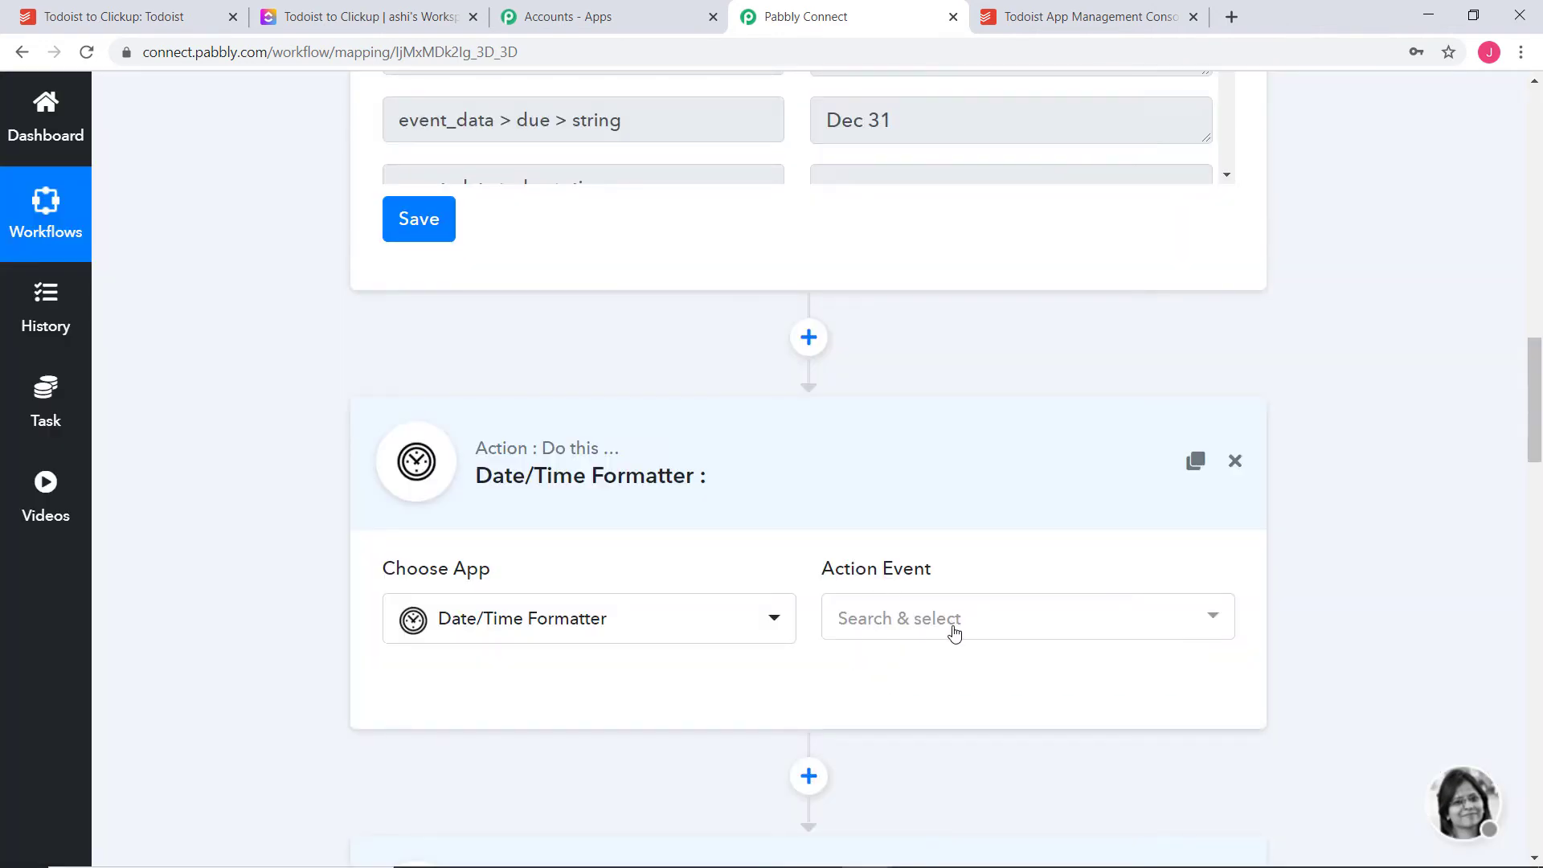
click(954, 634)
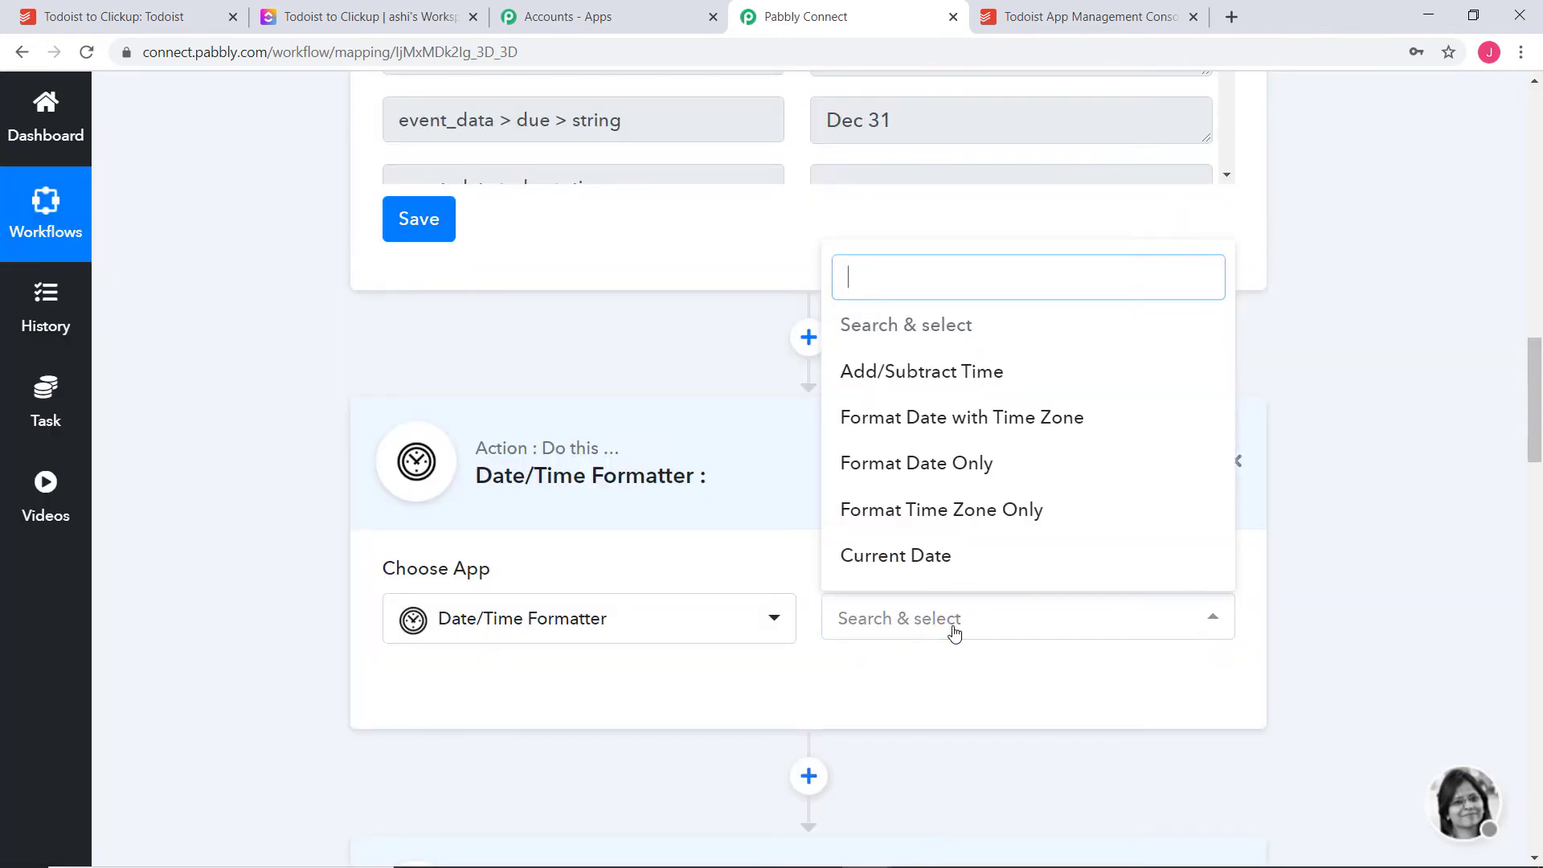
click(939, 464)
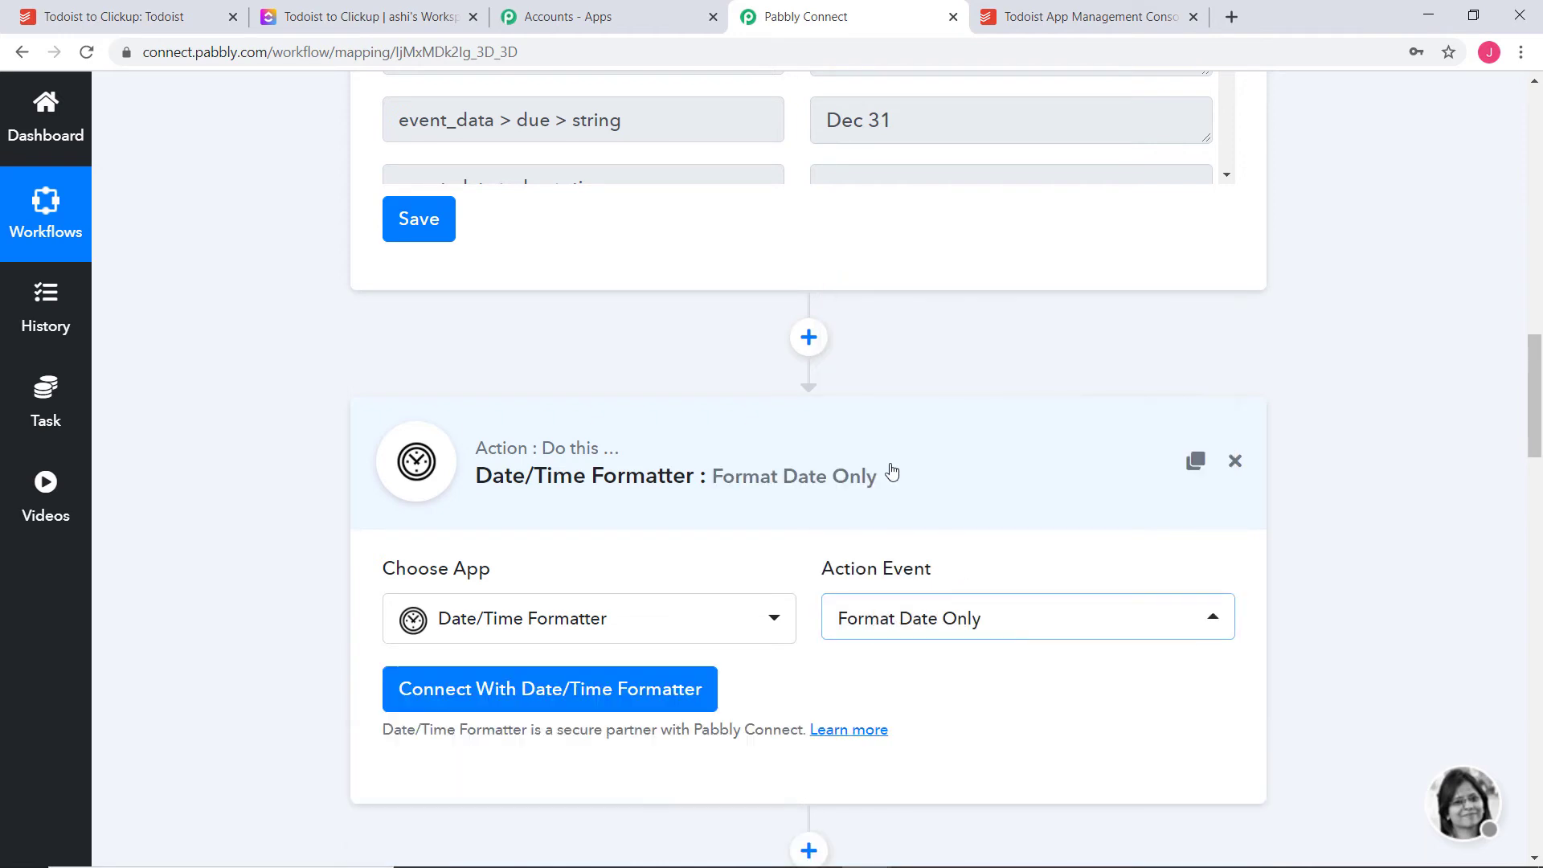
click(613, 689)
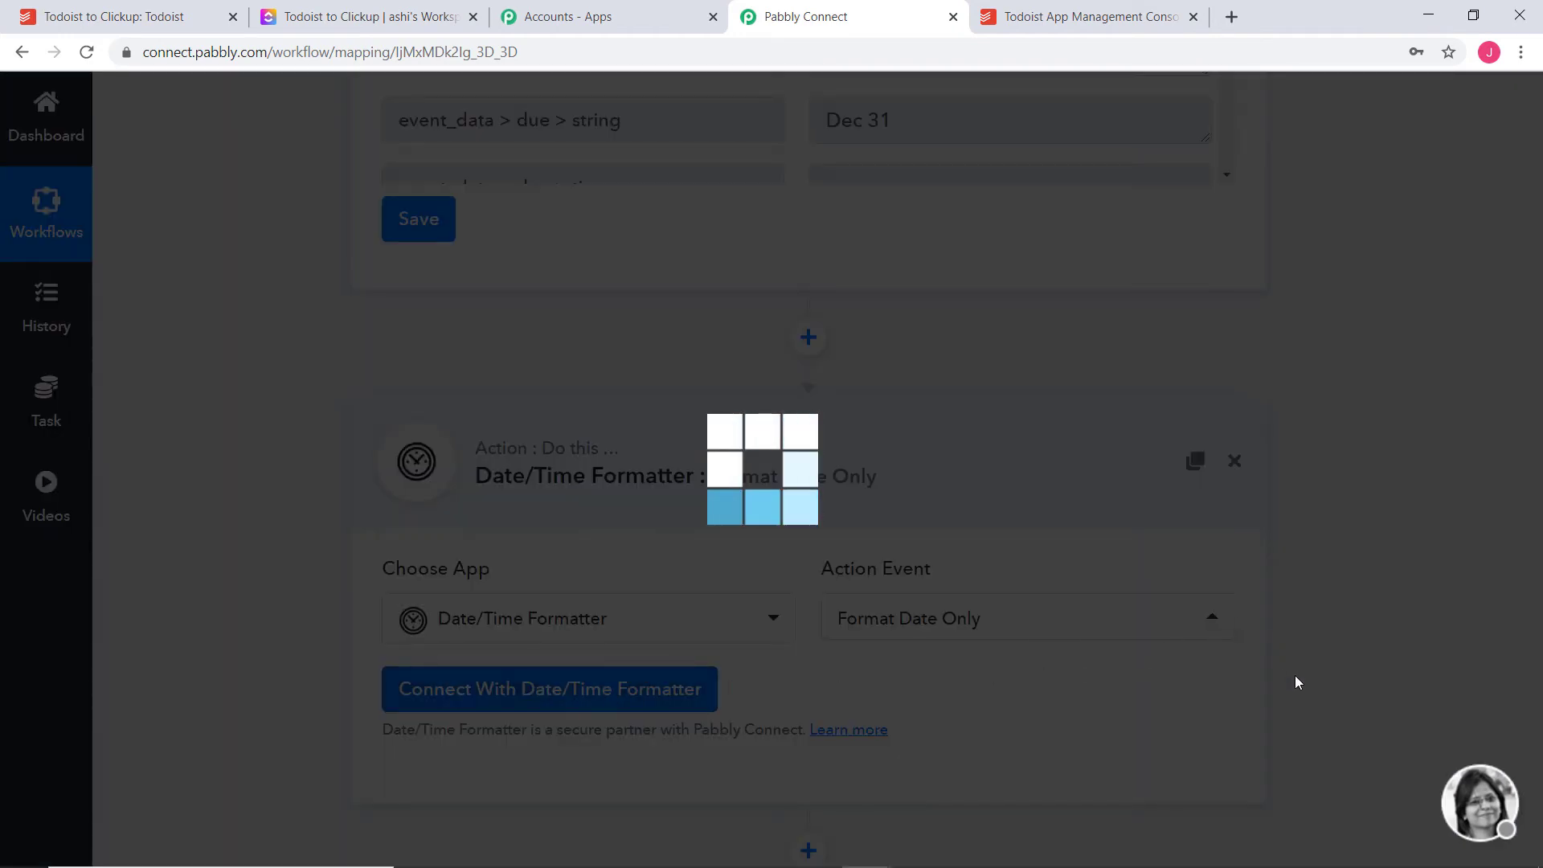
Map the formatter's date to the trigger's event_data > date_added value and set the output format to Timestamp
scroll(1380, 552, down, 3)
scroll(1379, 552, down, 2)
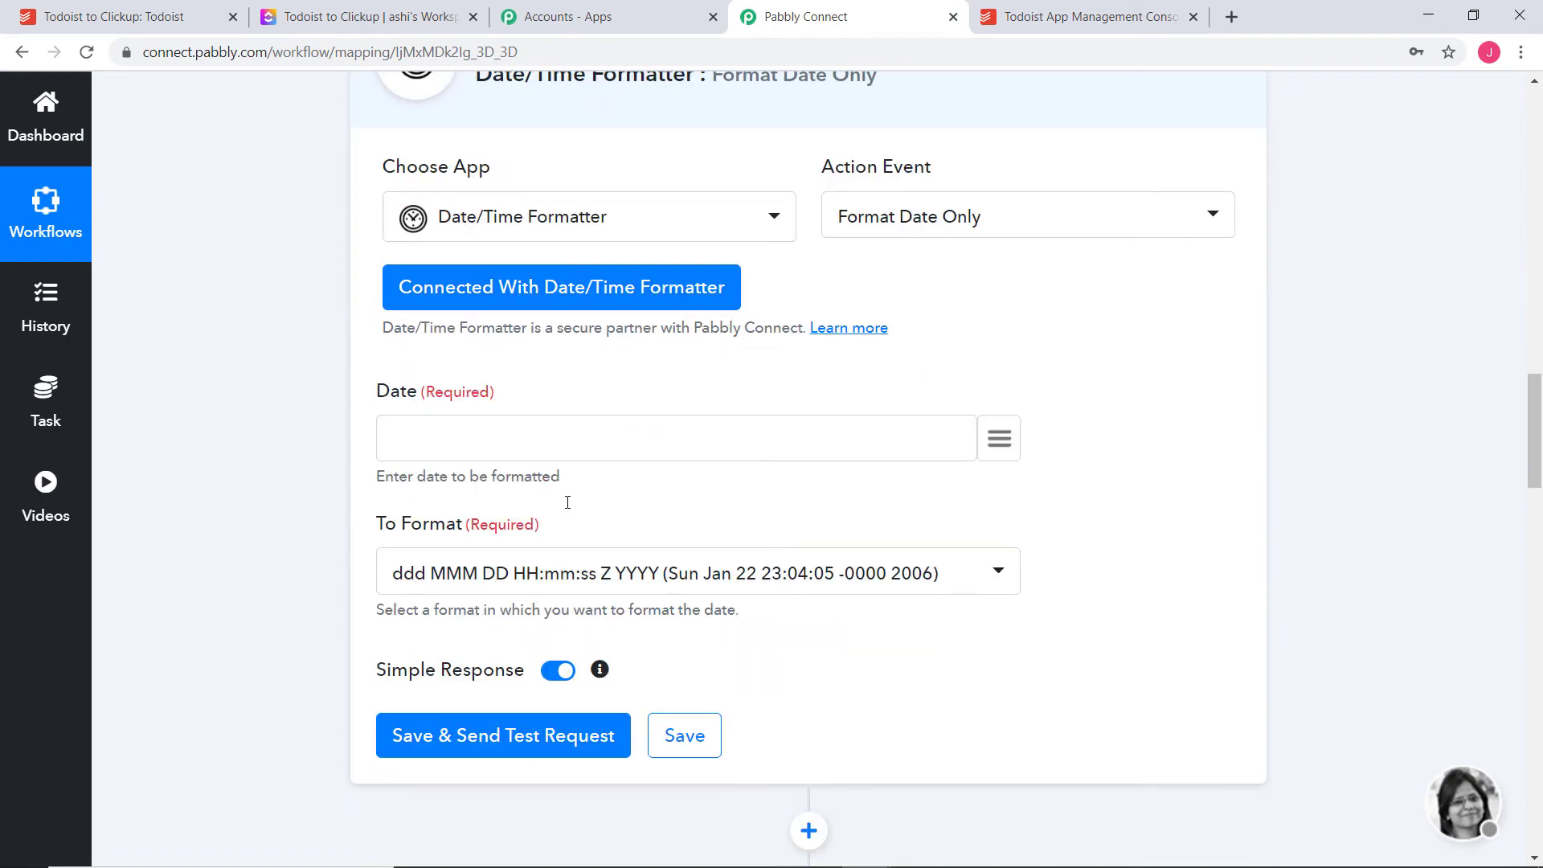
click(999, 440)
scroll(894, 634, down, 2)
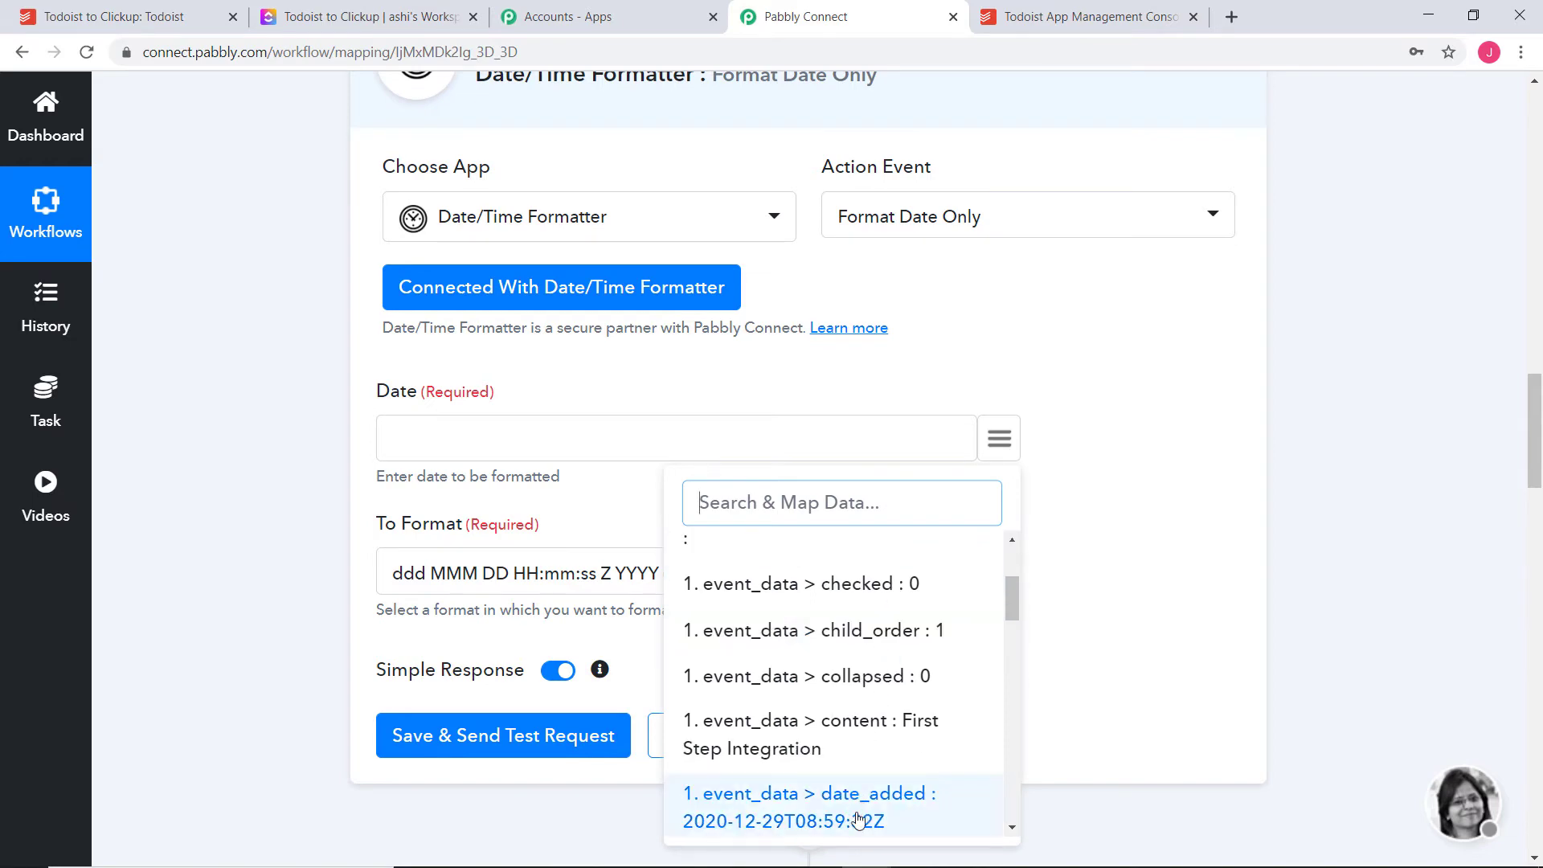
click(820, 809)
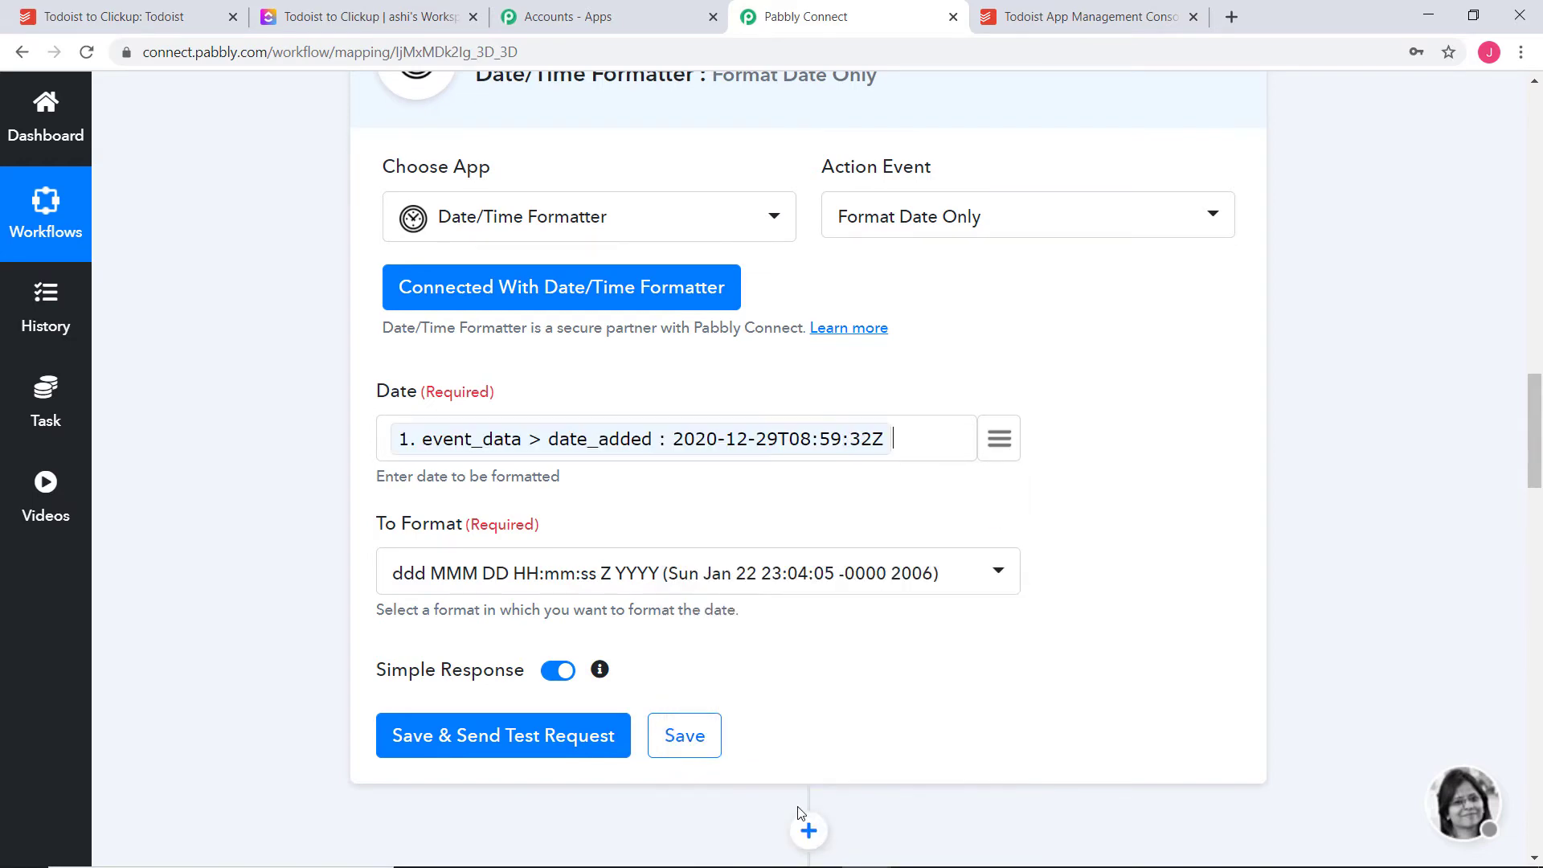
click(814, 570)
scroll(755, 434, down, 10)
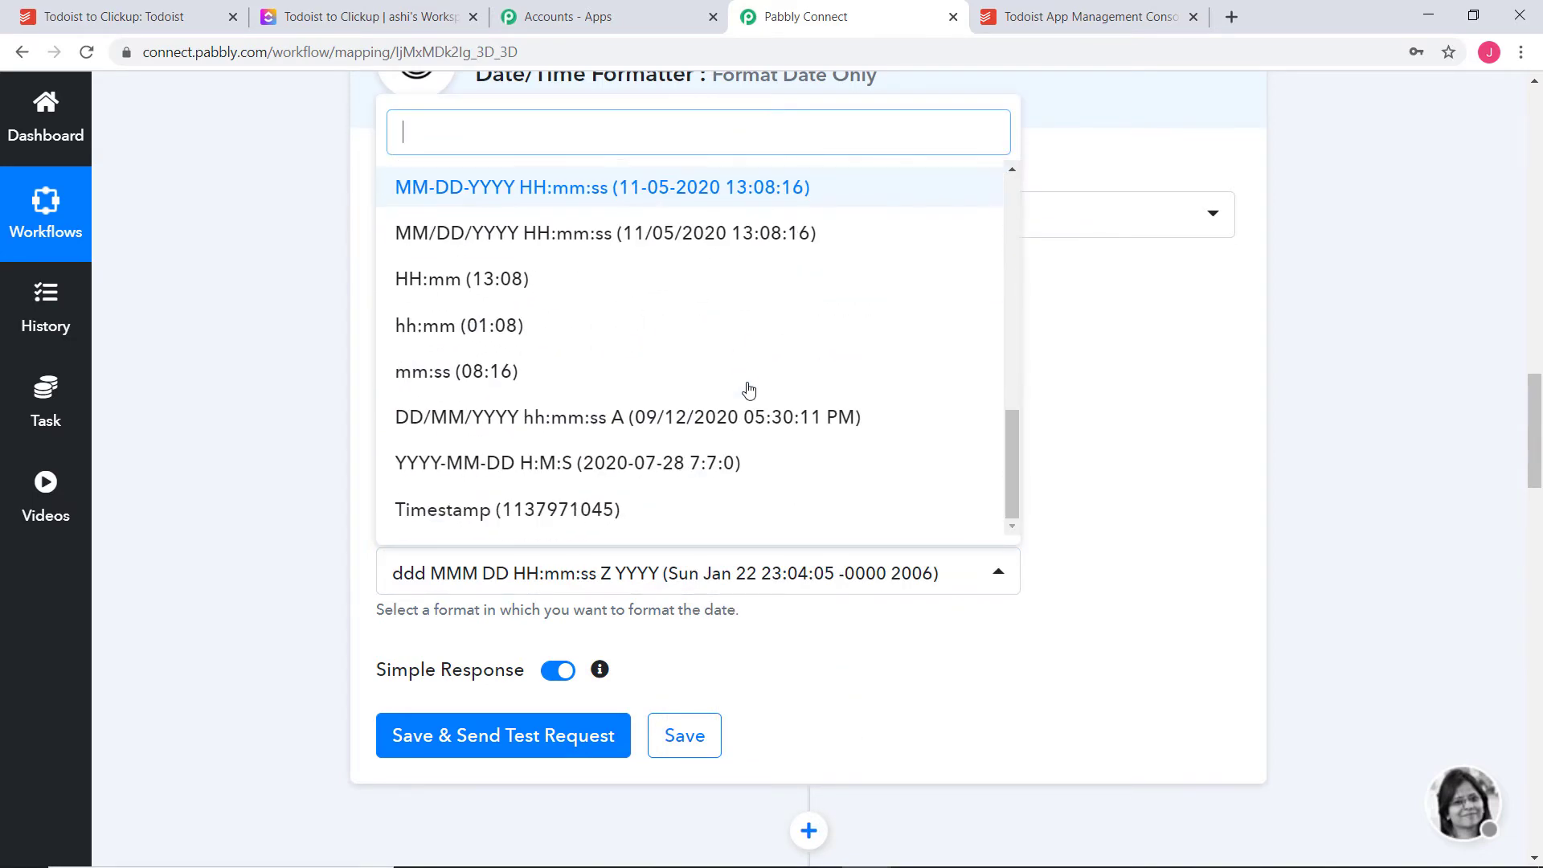
click(566, 508)
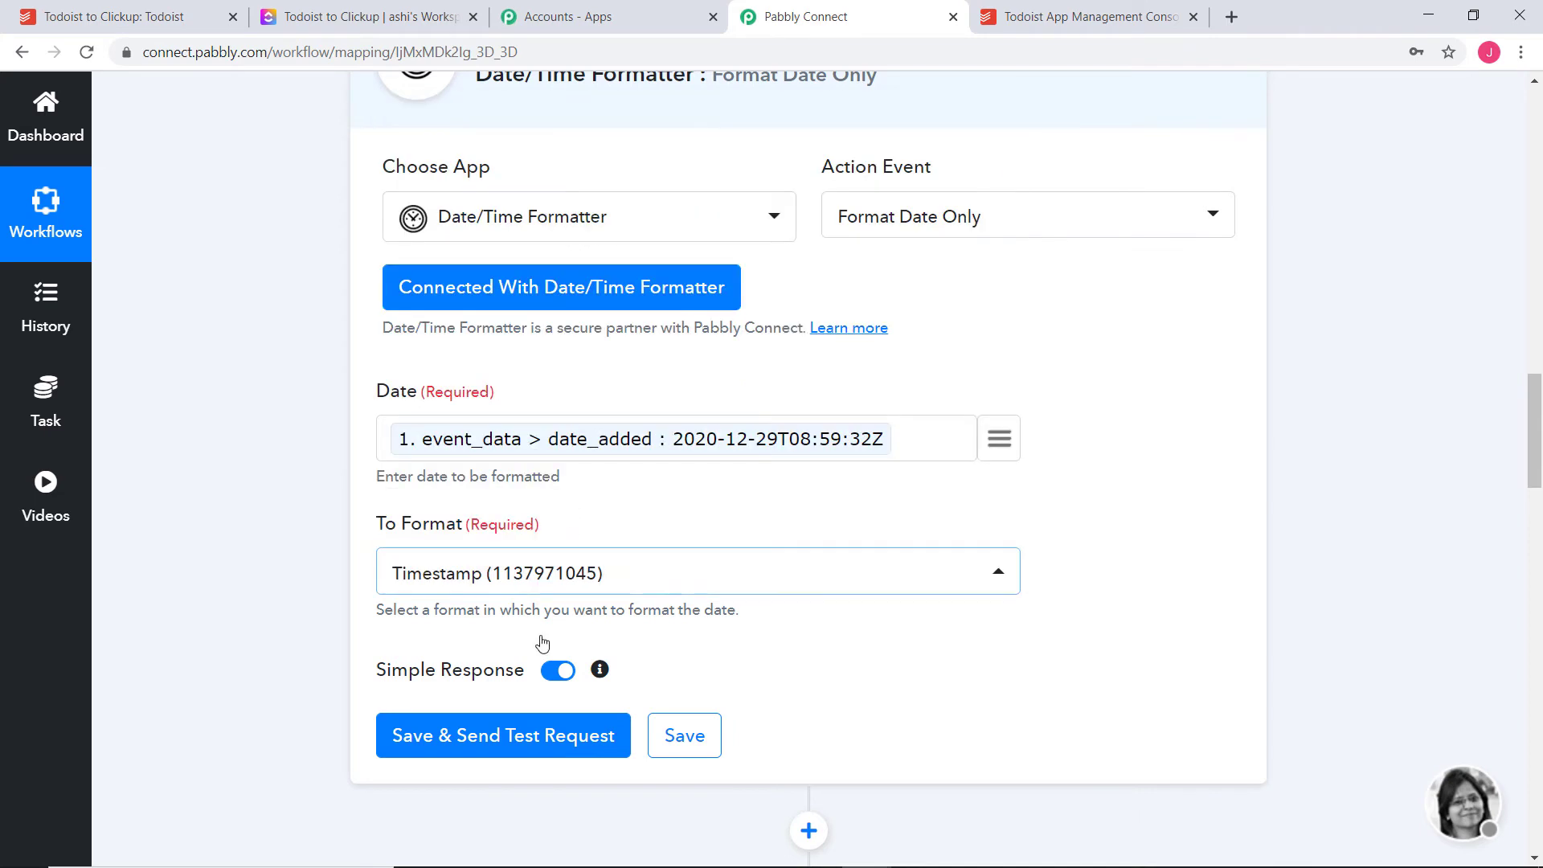
Send a test request for the date formatter, check its API response and save the step
click(515, 748)
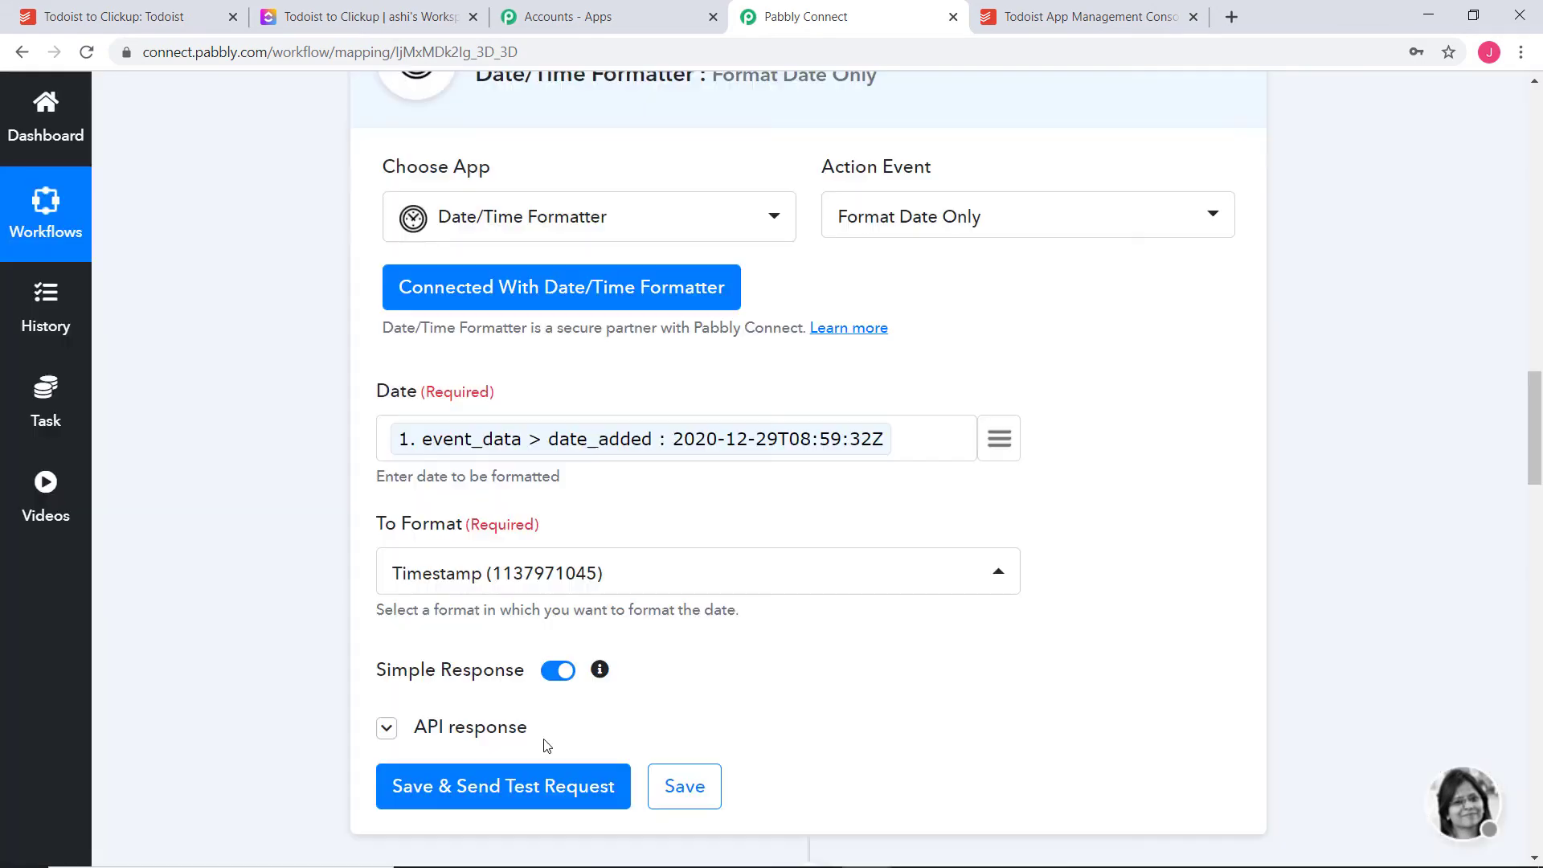
scroll(1350, 571, down, 5)
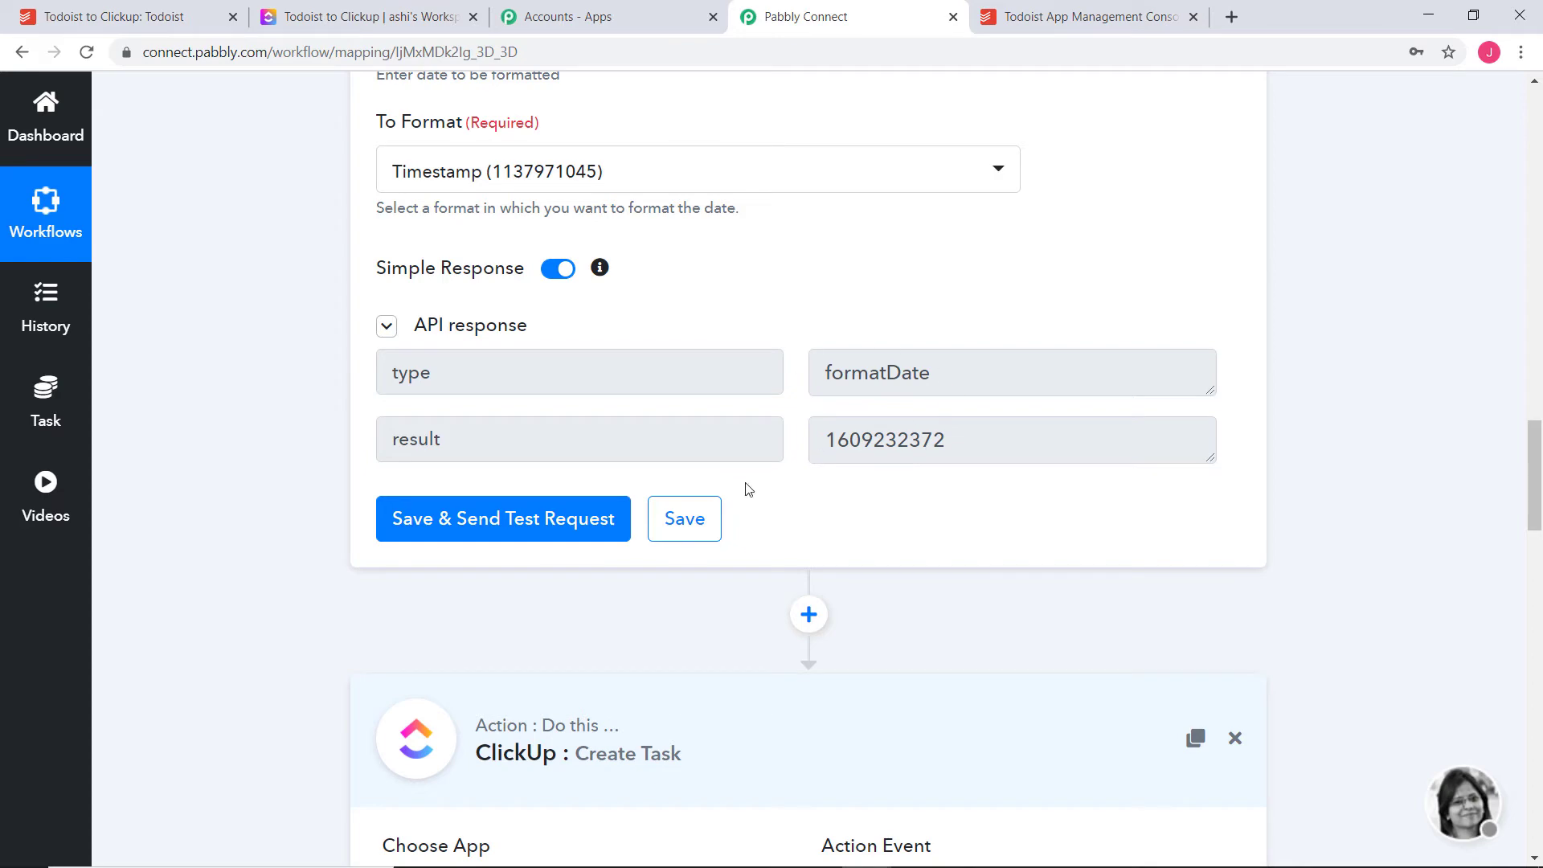
click(695, 518)
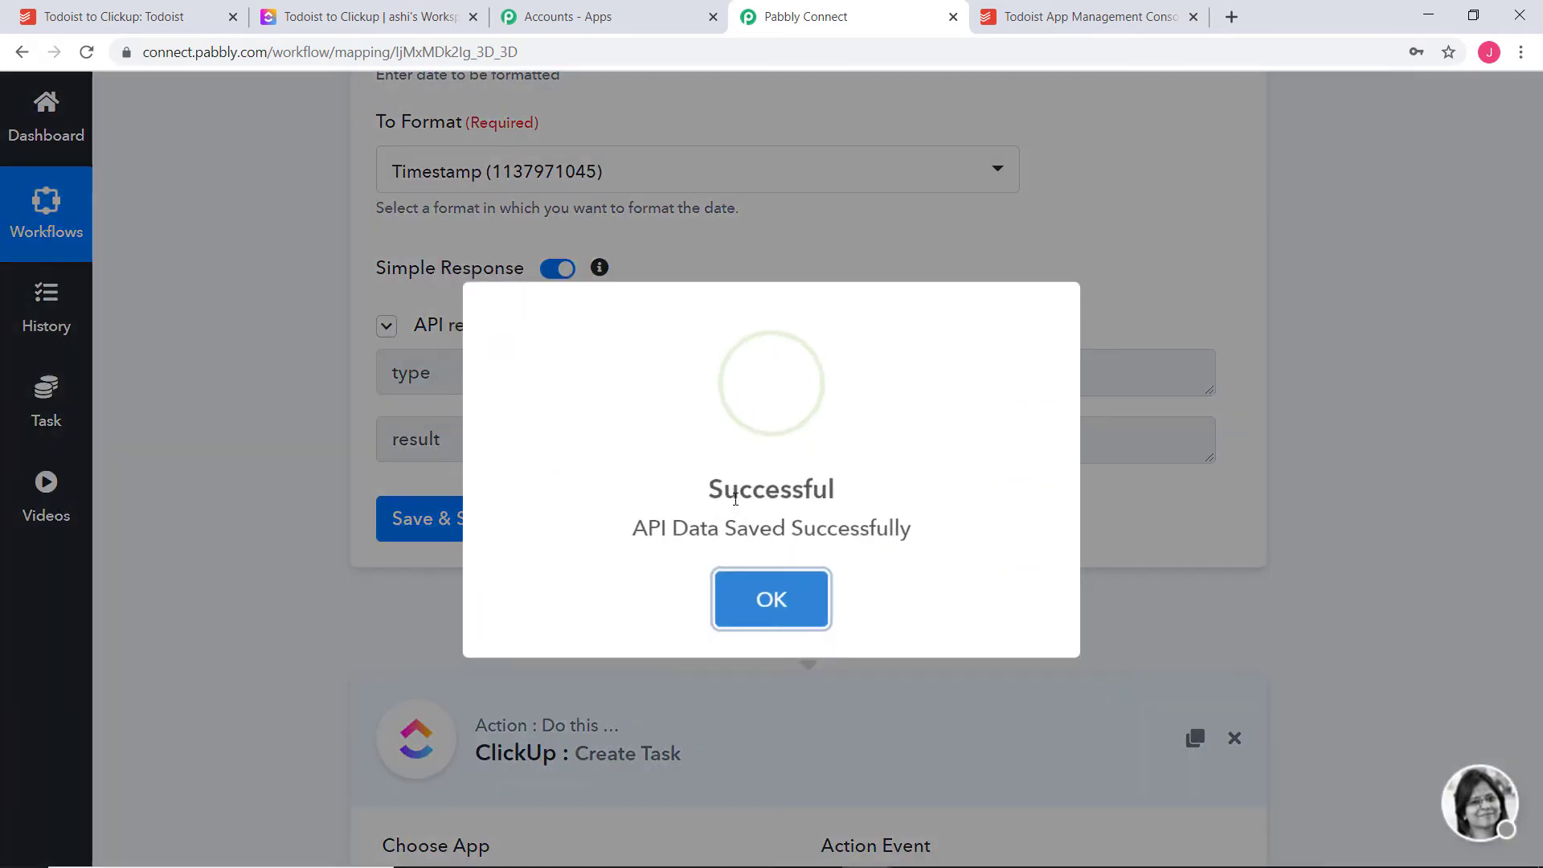
click(785, 604)
Add a connected Number Formatter action with the Perform Math Operation event between the date formatter and the ClickUp step
click(809, 615)
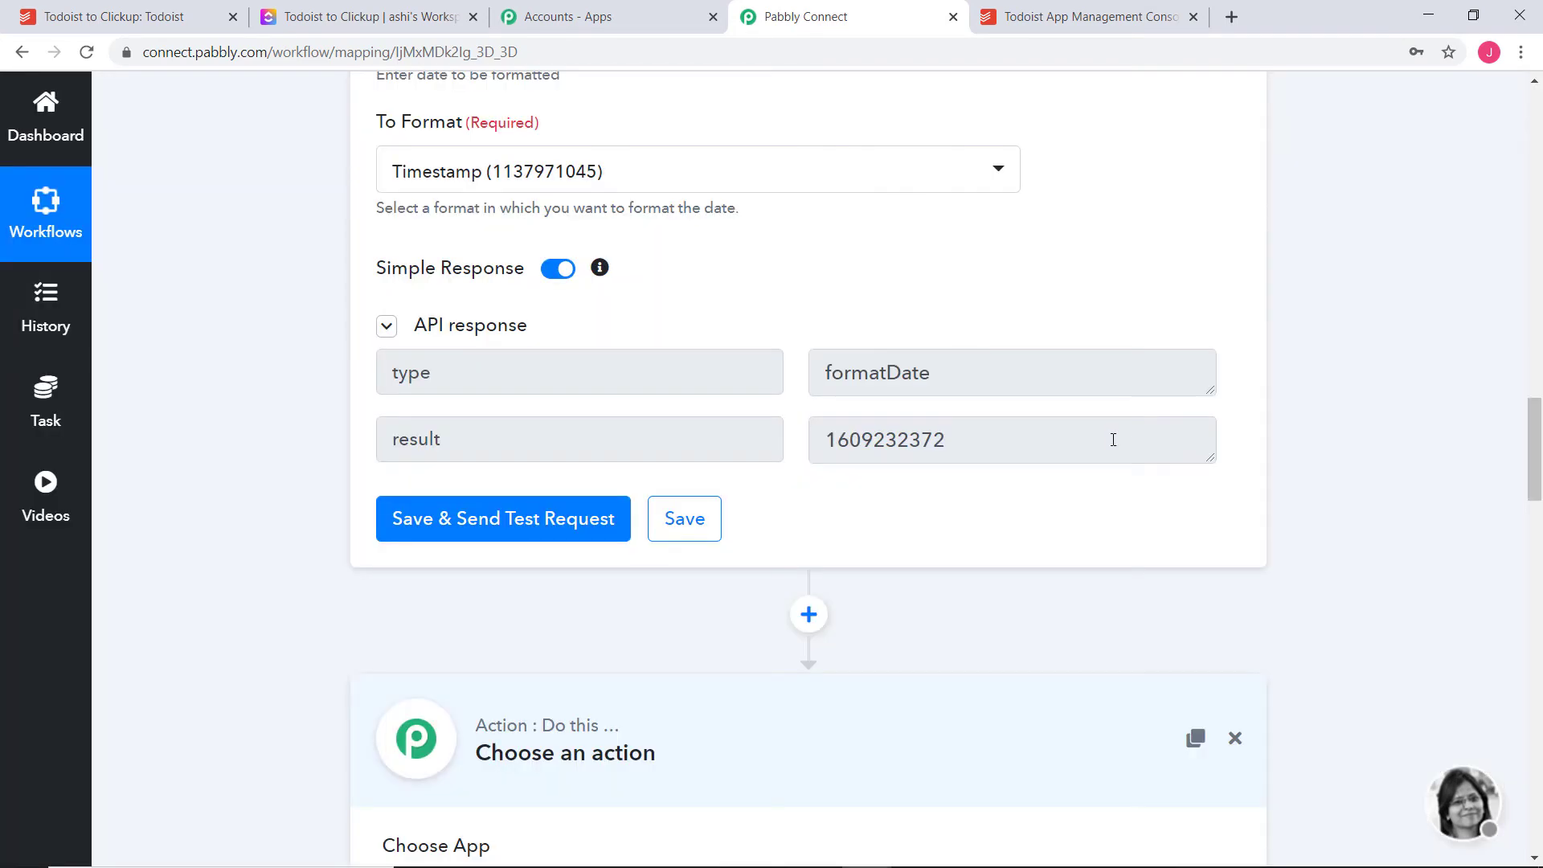
scroll(1108, 442, down, 5)
click(671, 493)
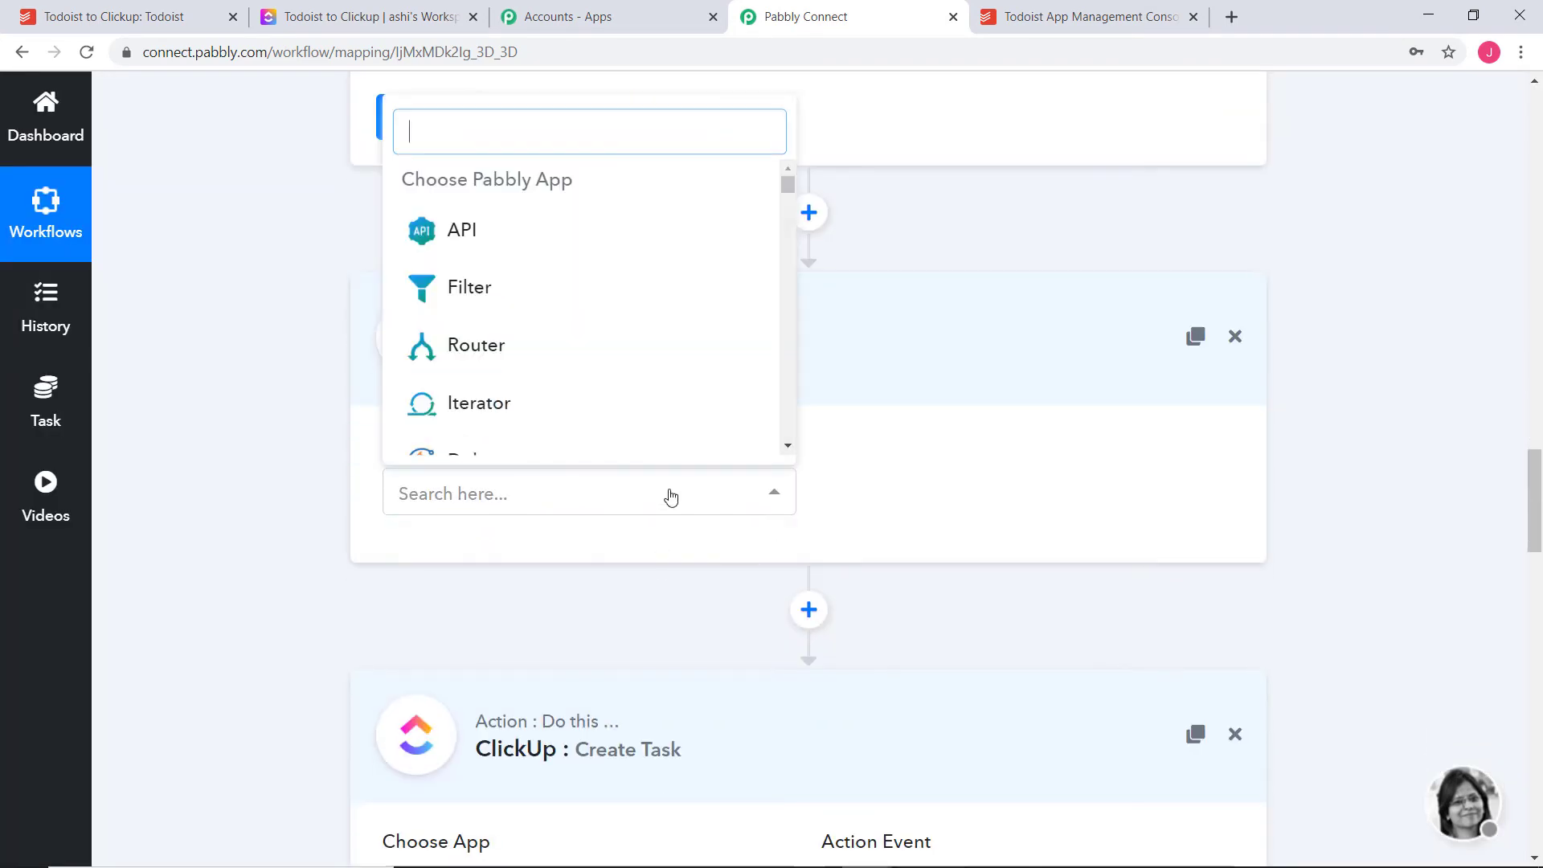
text(numb)
click(652, 447)
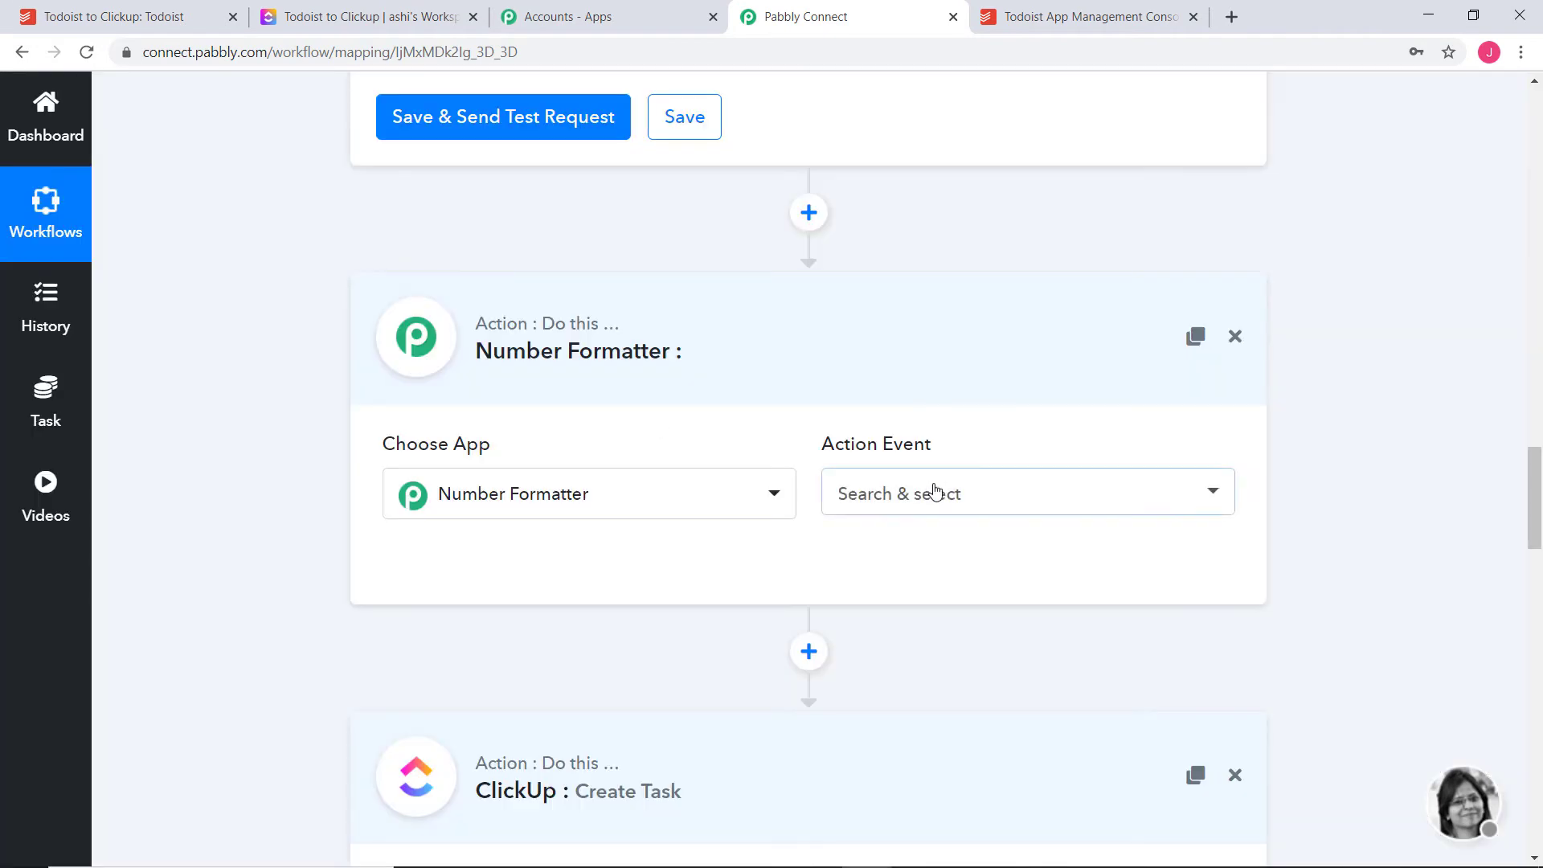
click(935, 492)
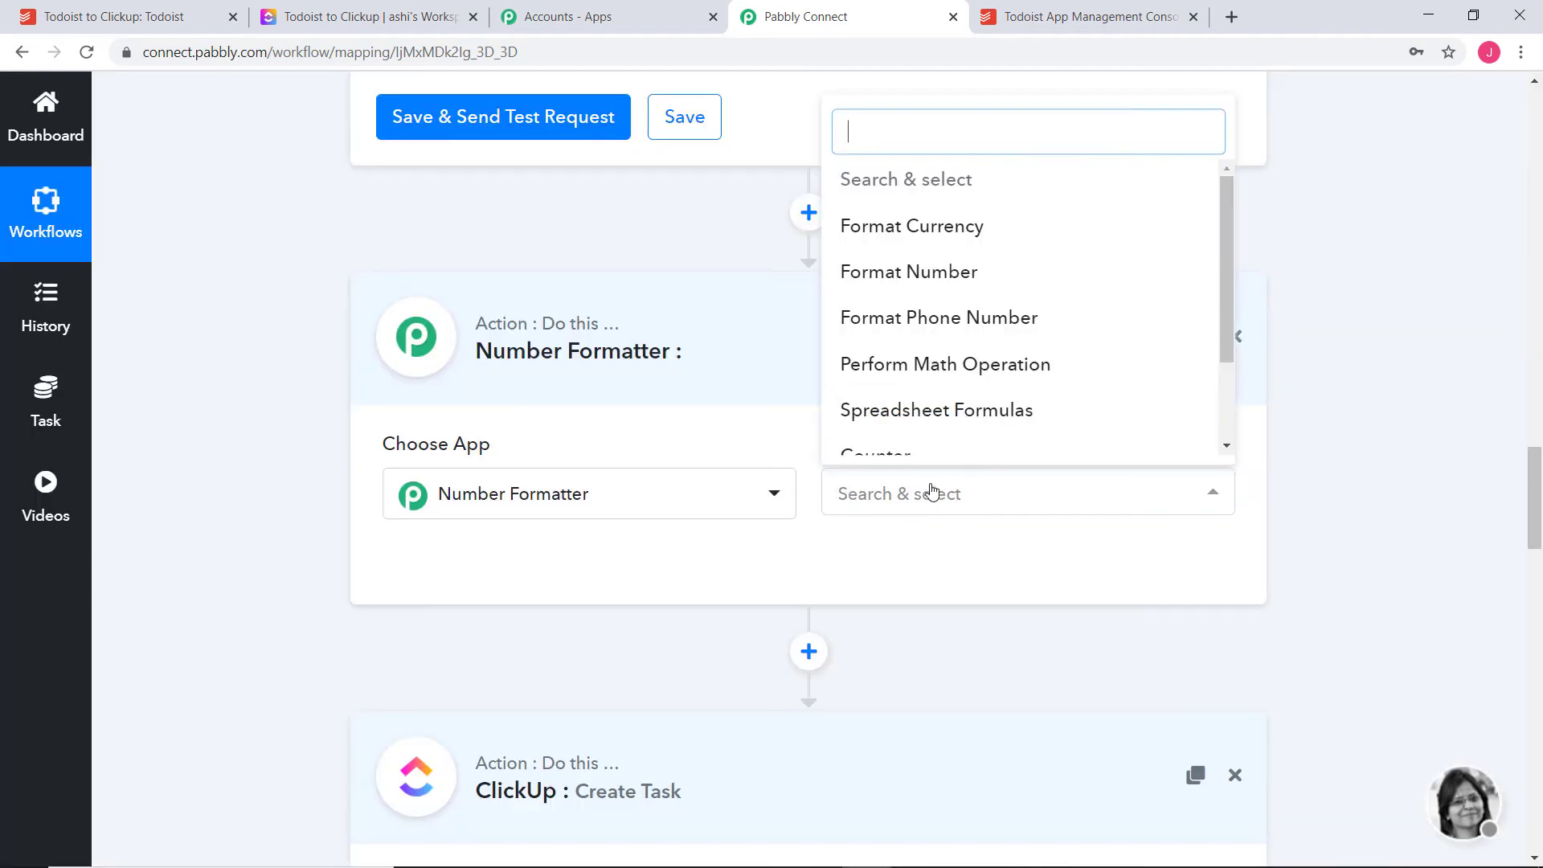
click(937, 362)
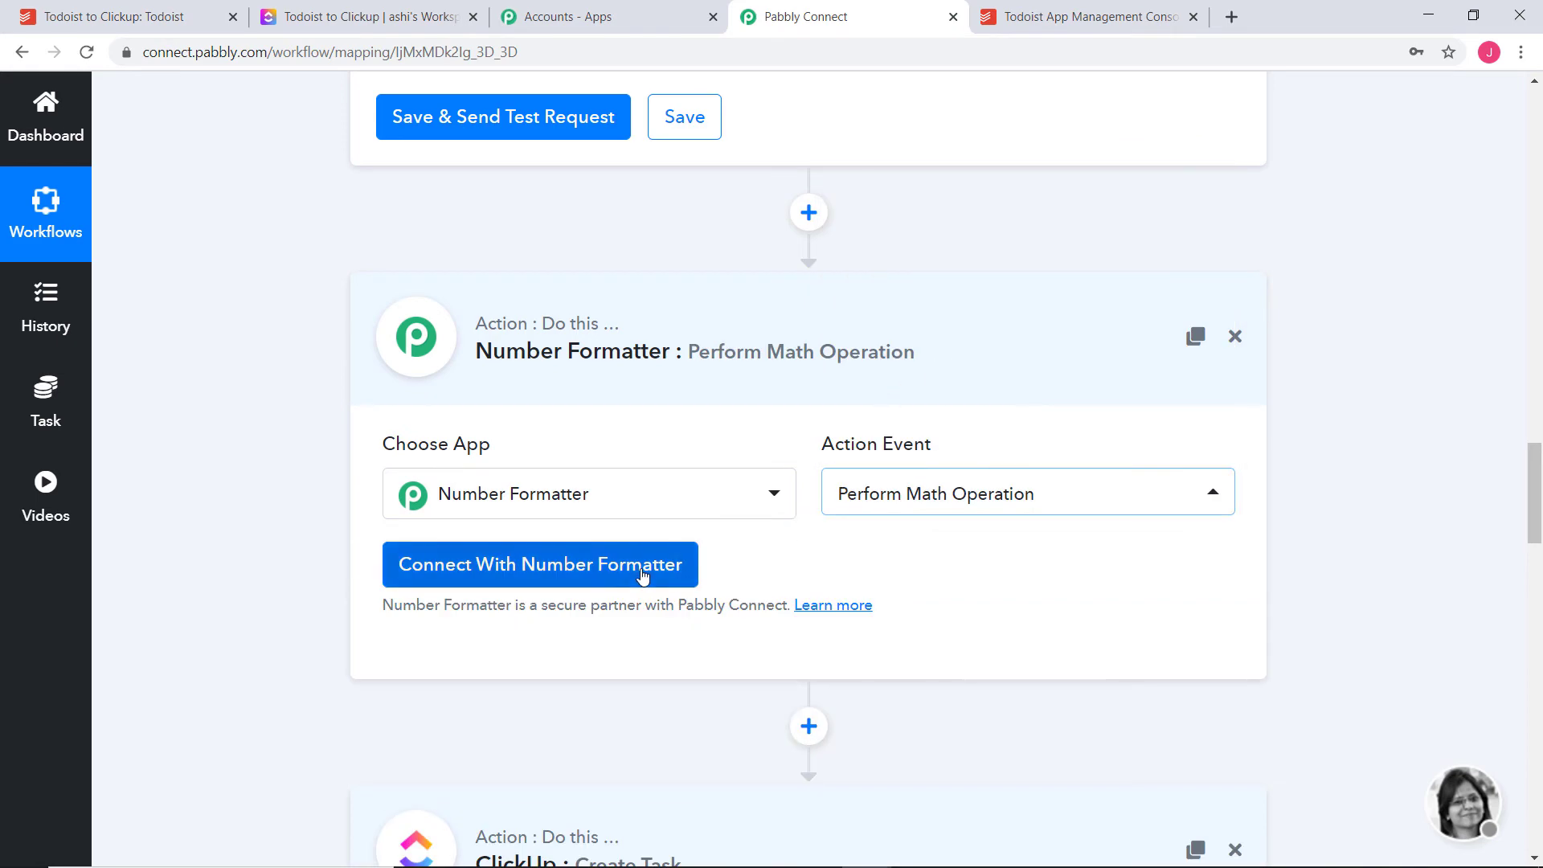
click(687, 566)
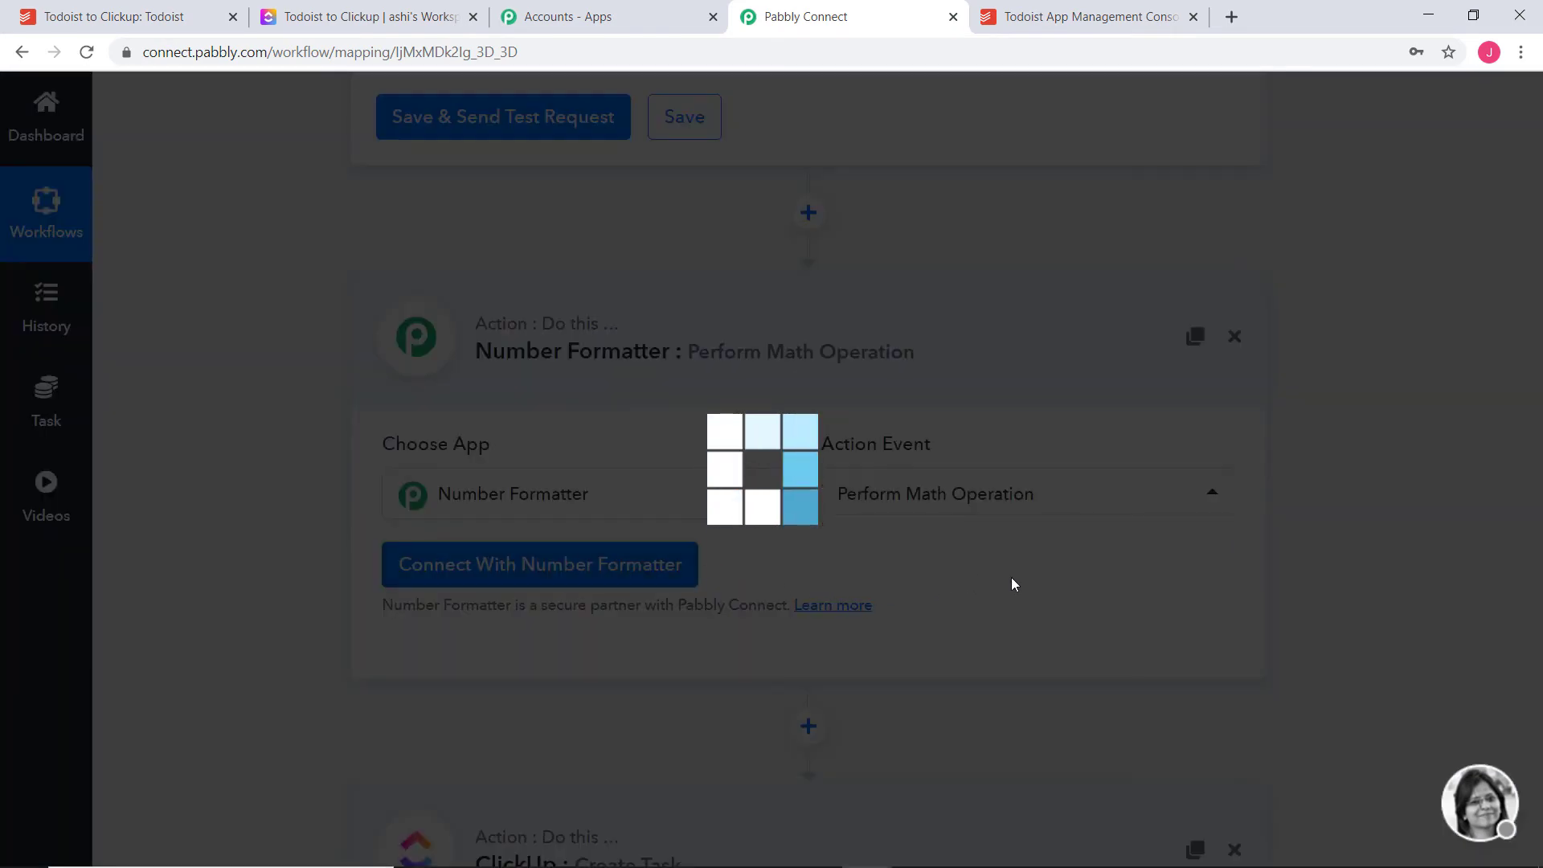
Set the math operation's numbers to the date formatter's mapped result and 1000, and choose Multiply as the operation
scroll(1014, 584, down, 3)
scroll(1014, 584, down, 2)
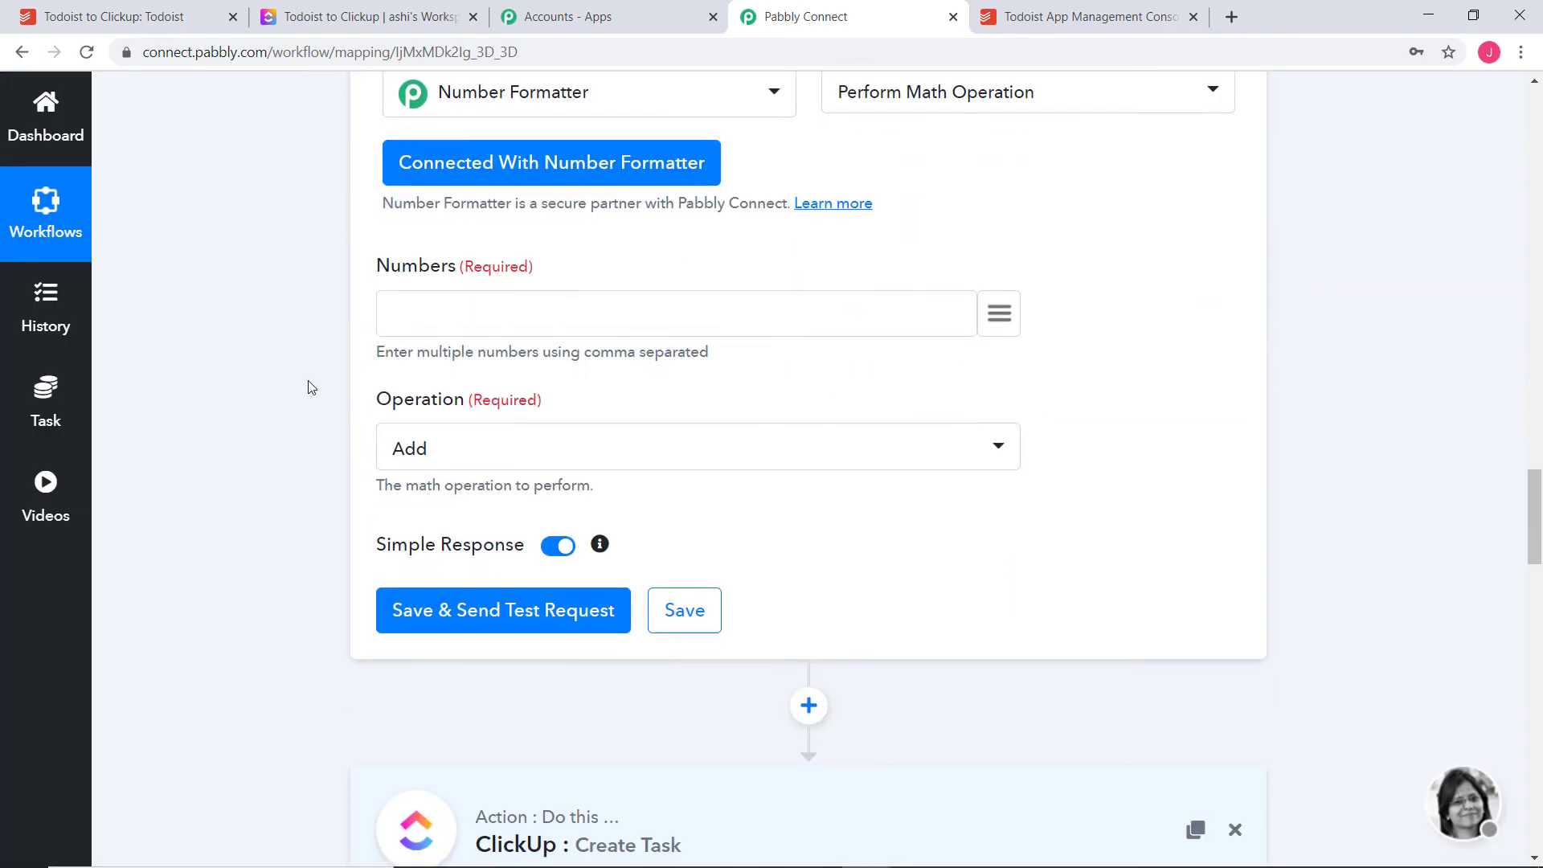
scroll(1324, 310, up, 10)
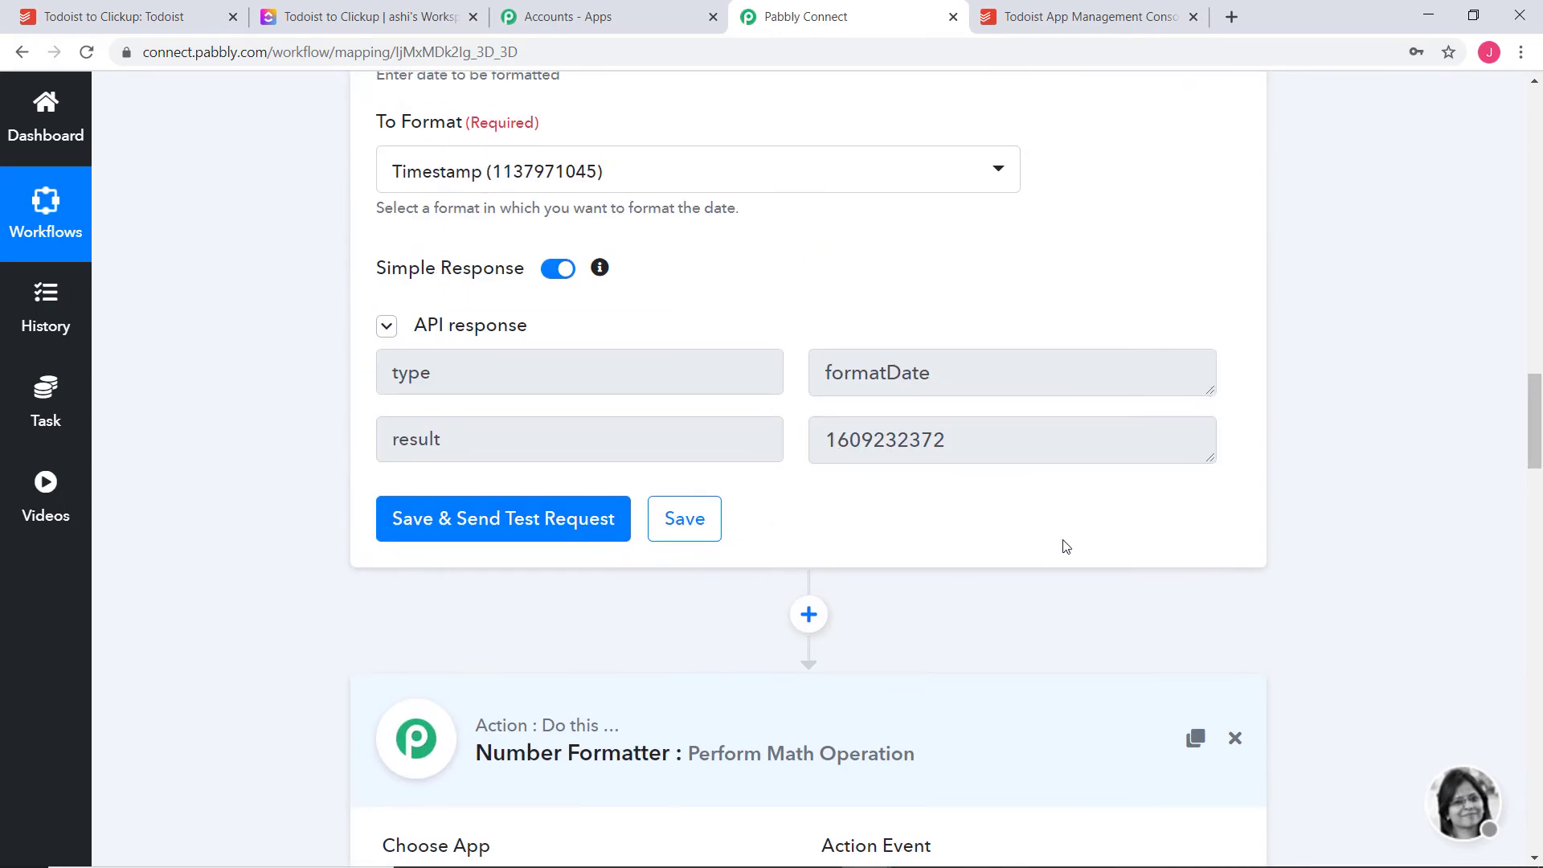
scroll(1361, 493, down, 7)
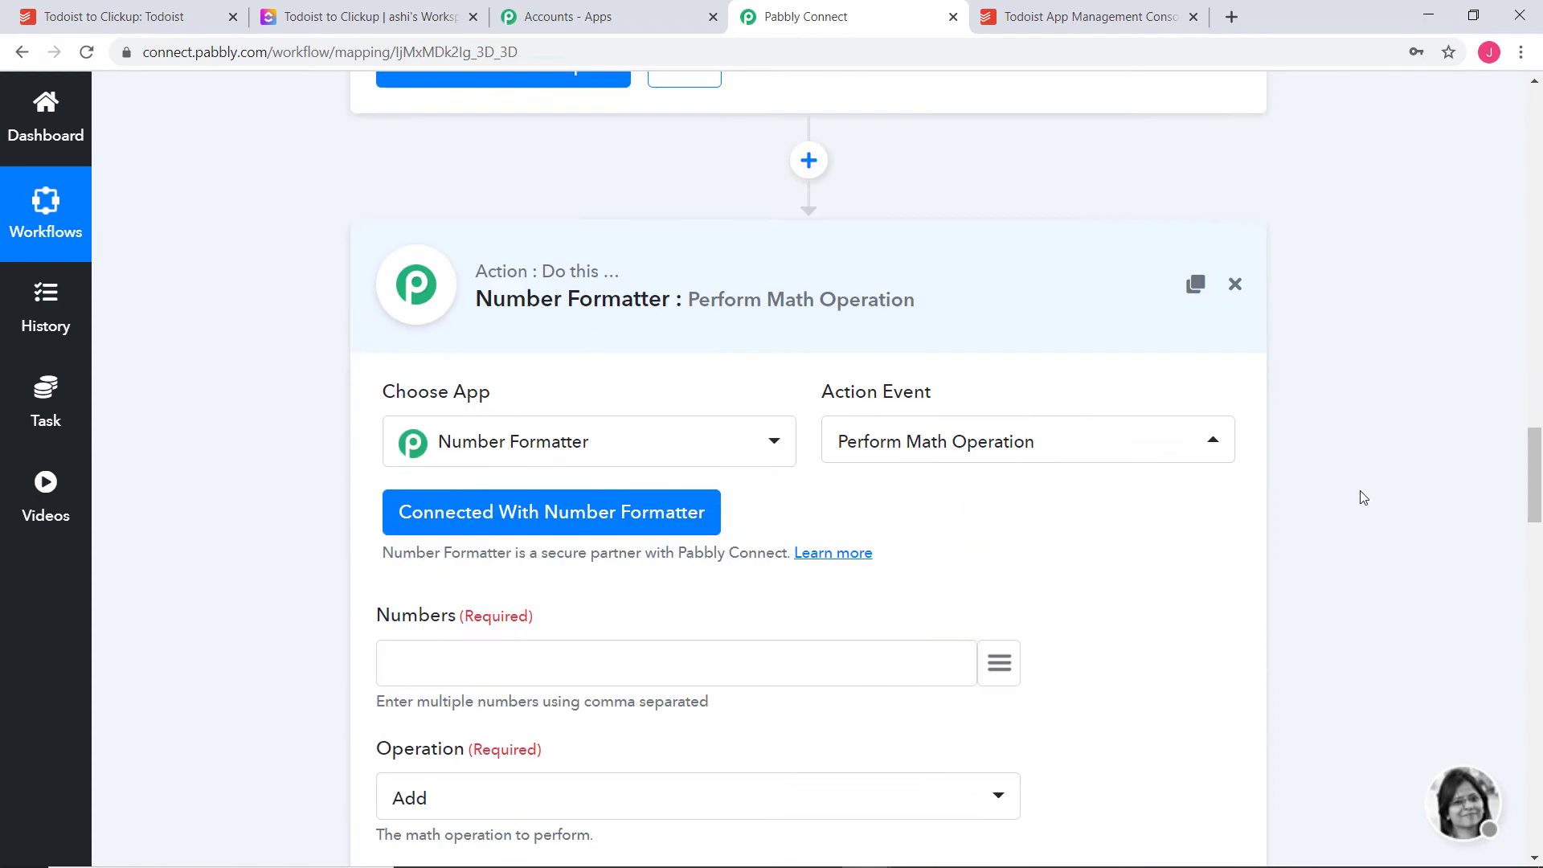
click(1000, 515)
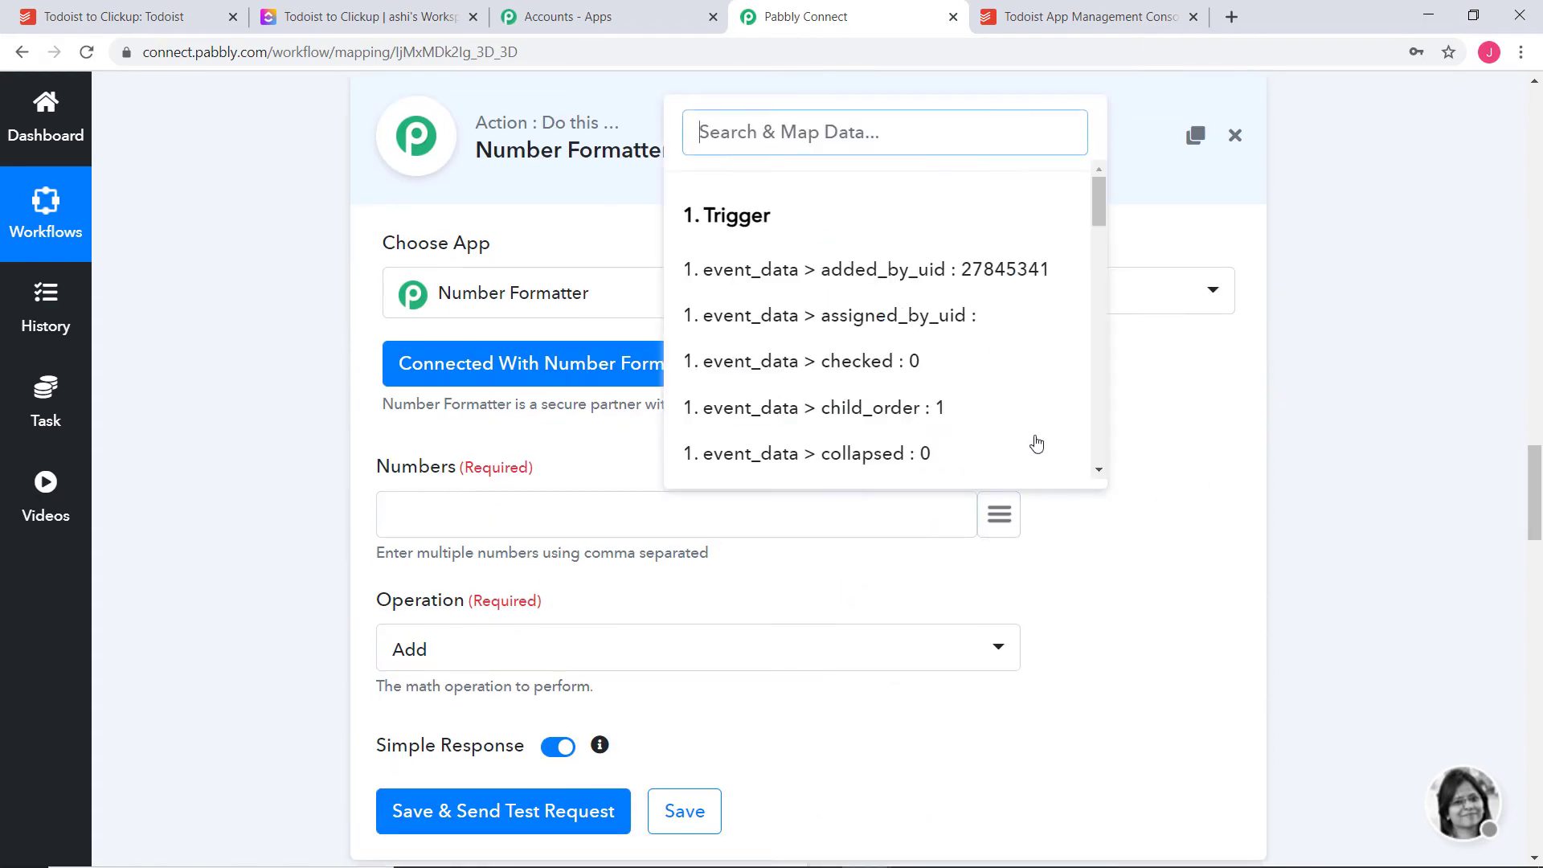
scroll(1036, 444, down, 10)
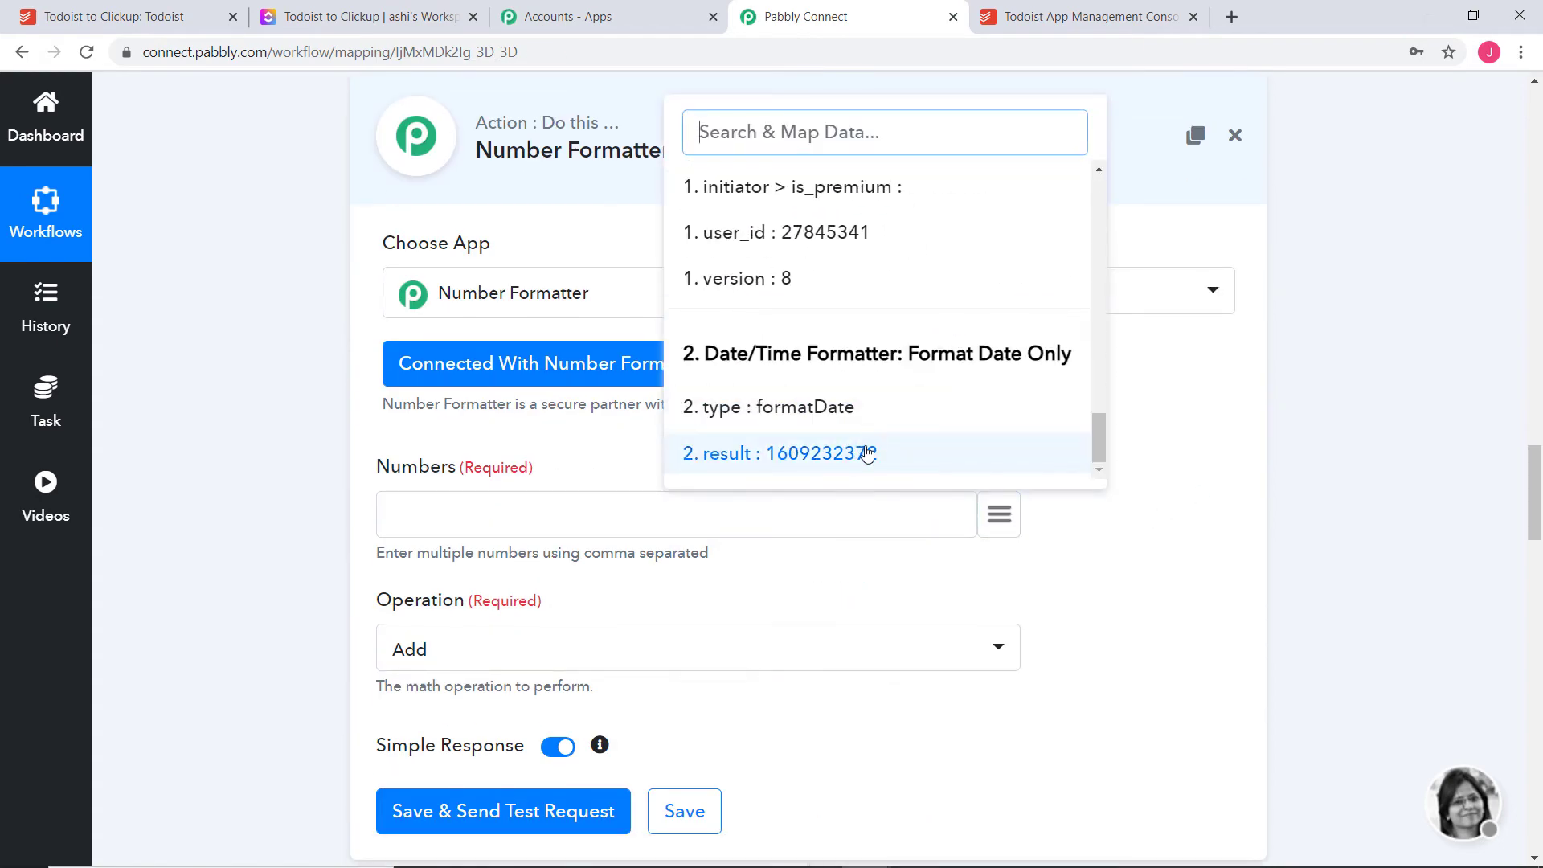
click(872, 452)
scroll(906, 710, down, 3)
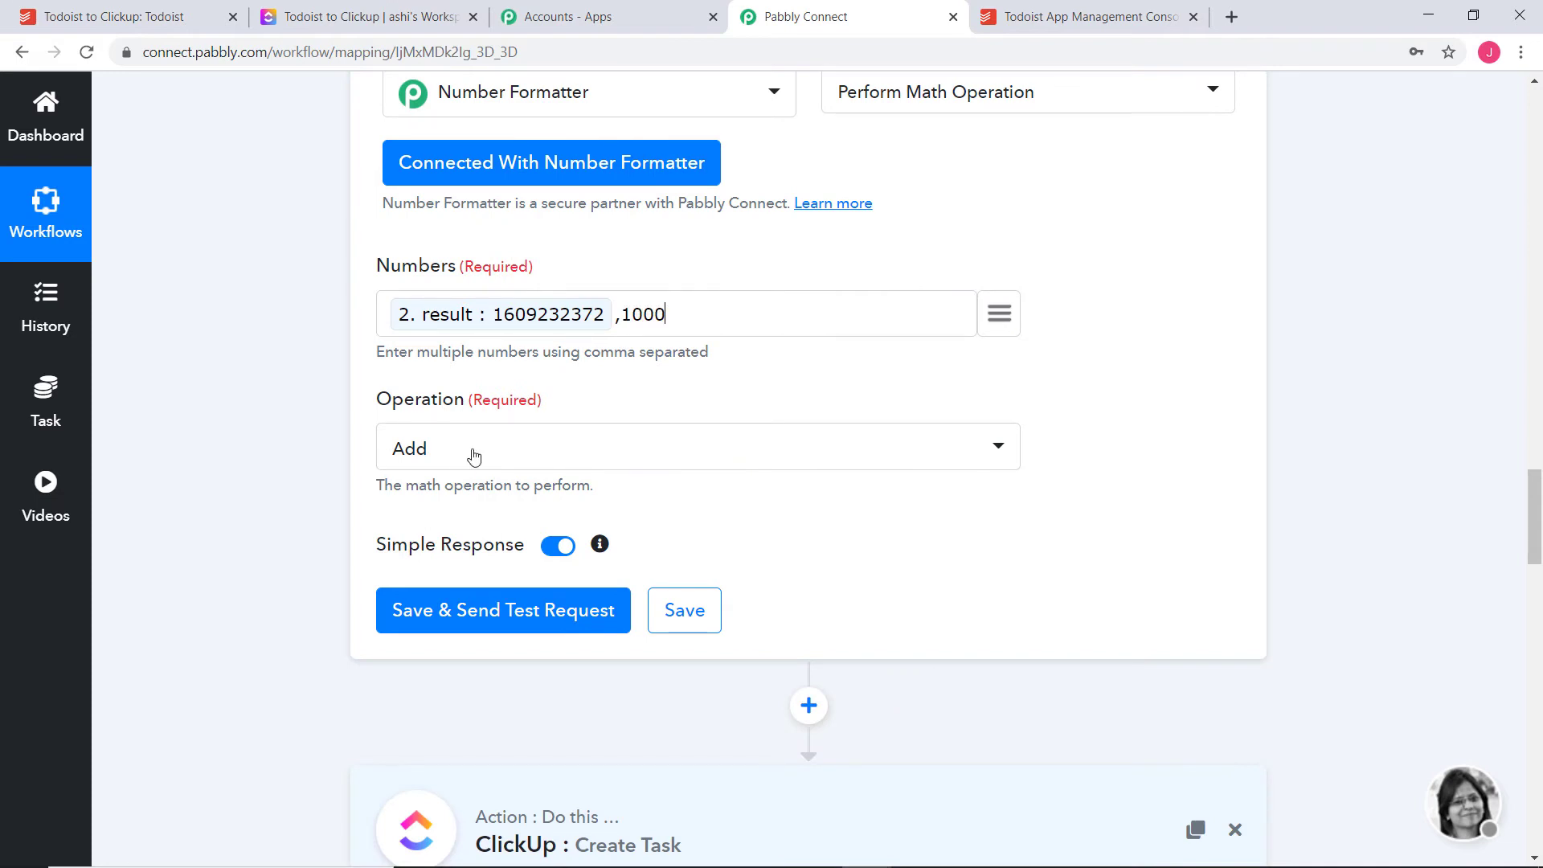
click(797, 442)
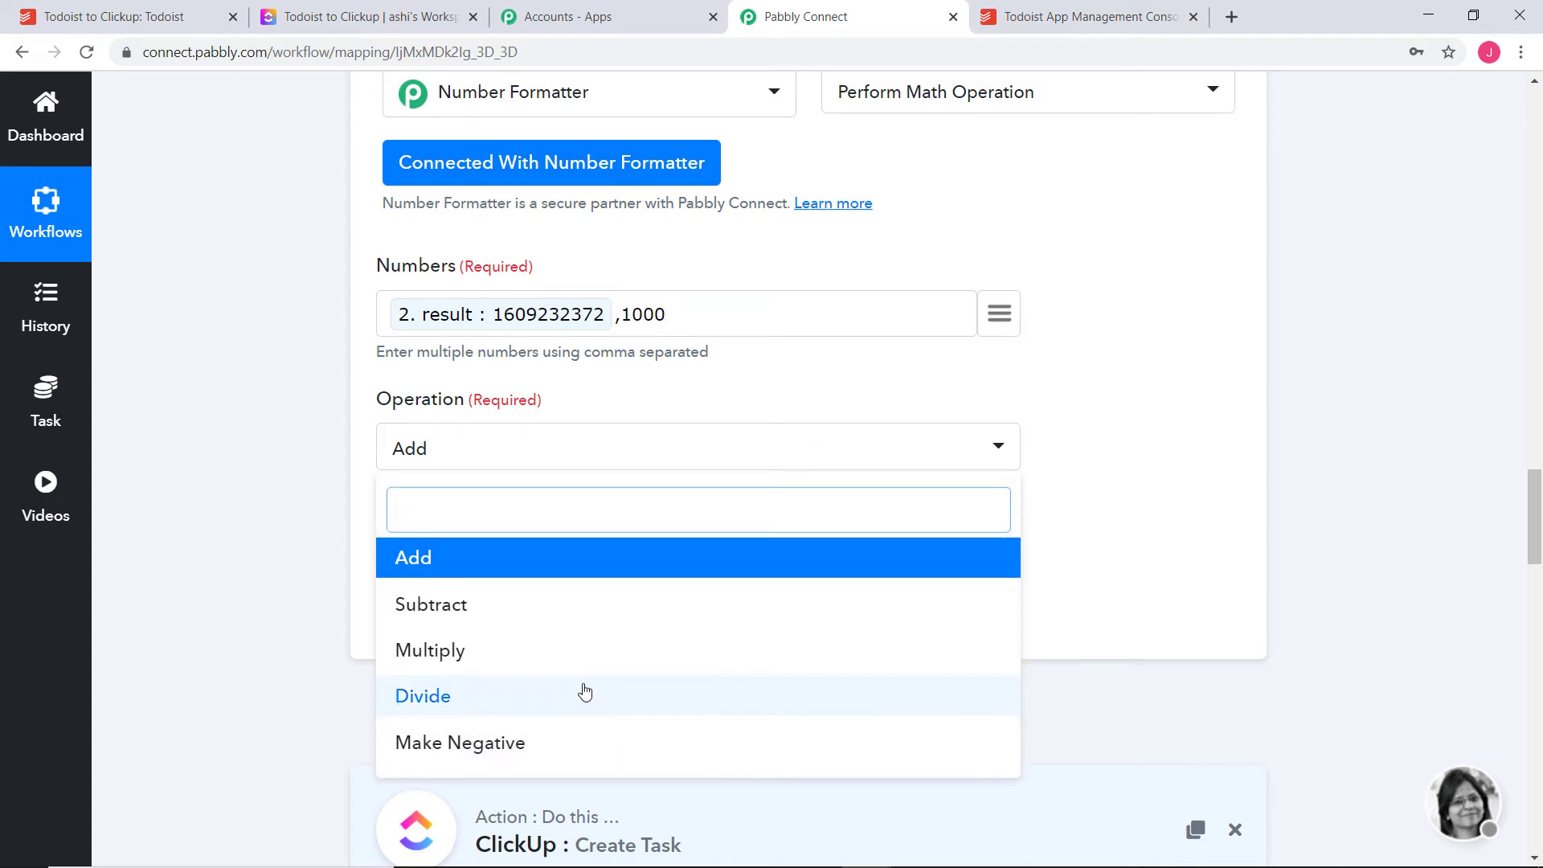
click(586, 647)
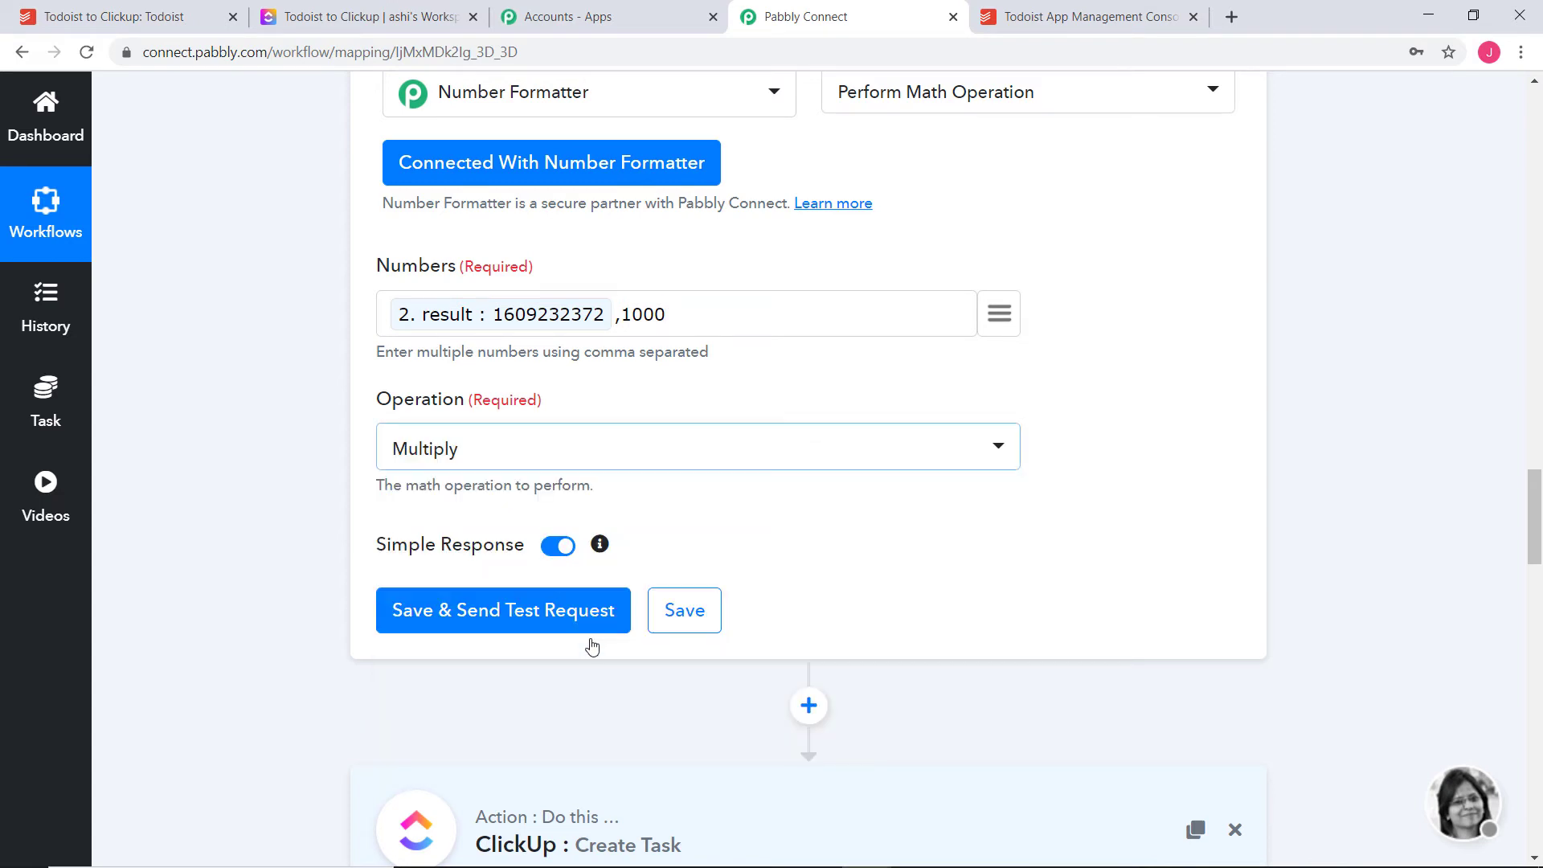
Send a test request for the multiplication, save the step and review the Due Date and Start Date fields of the ClickUp step
click(685, 612)
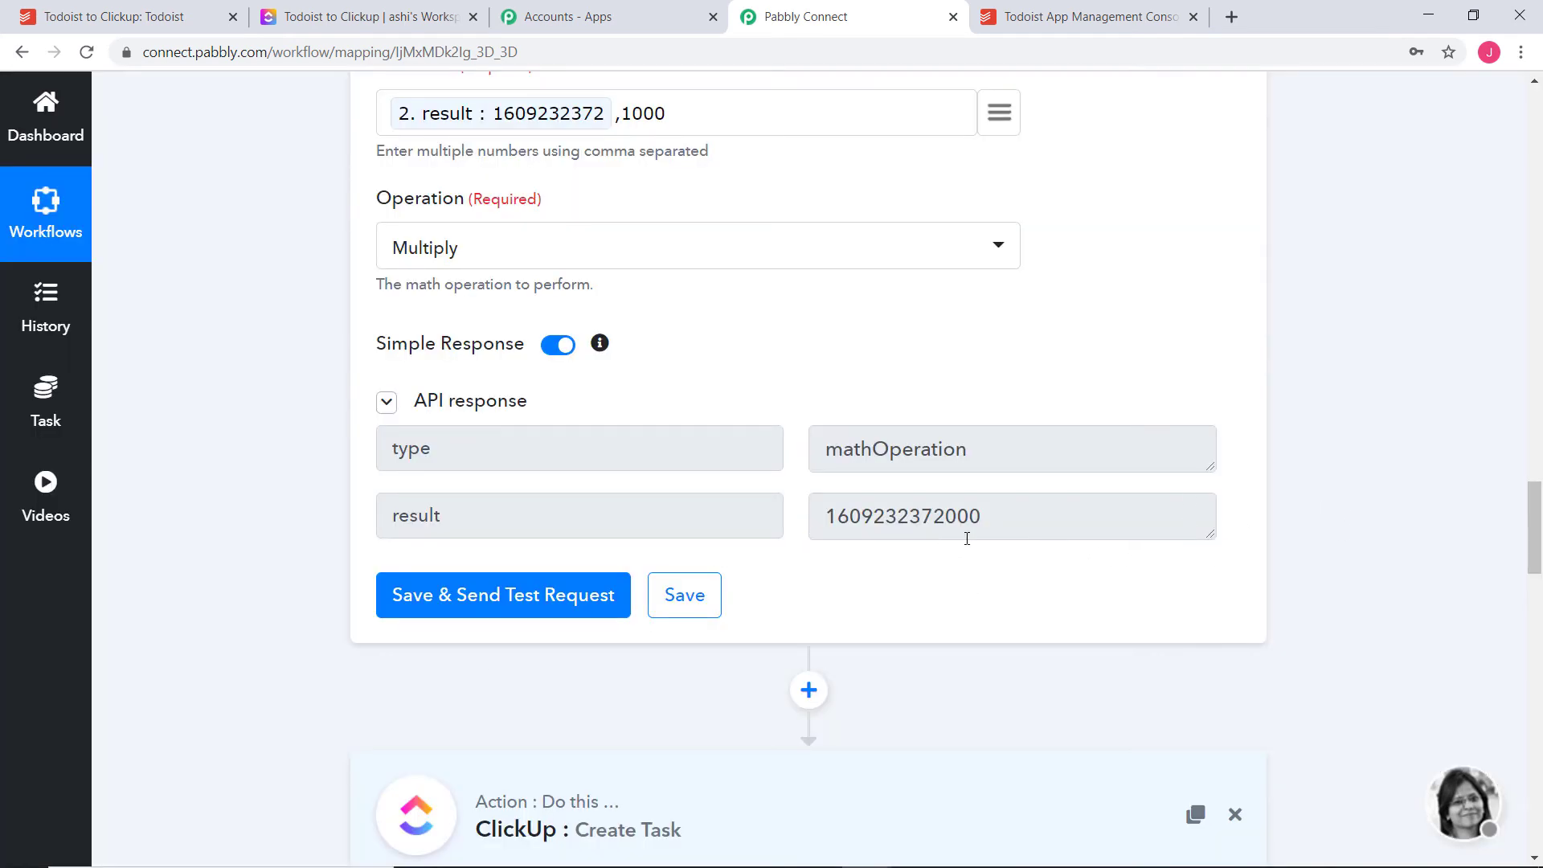
click(688, 596)
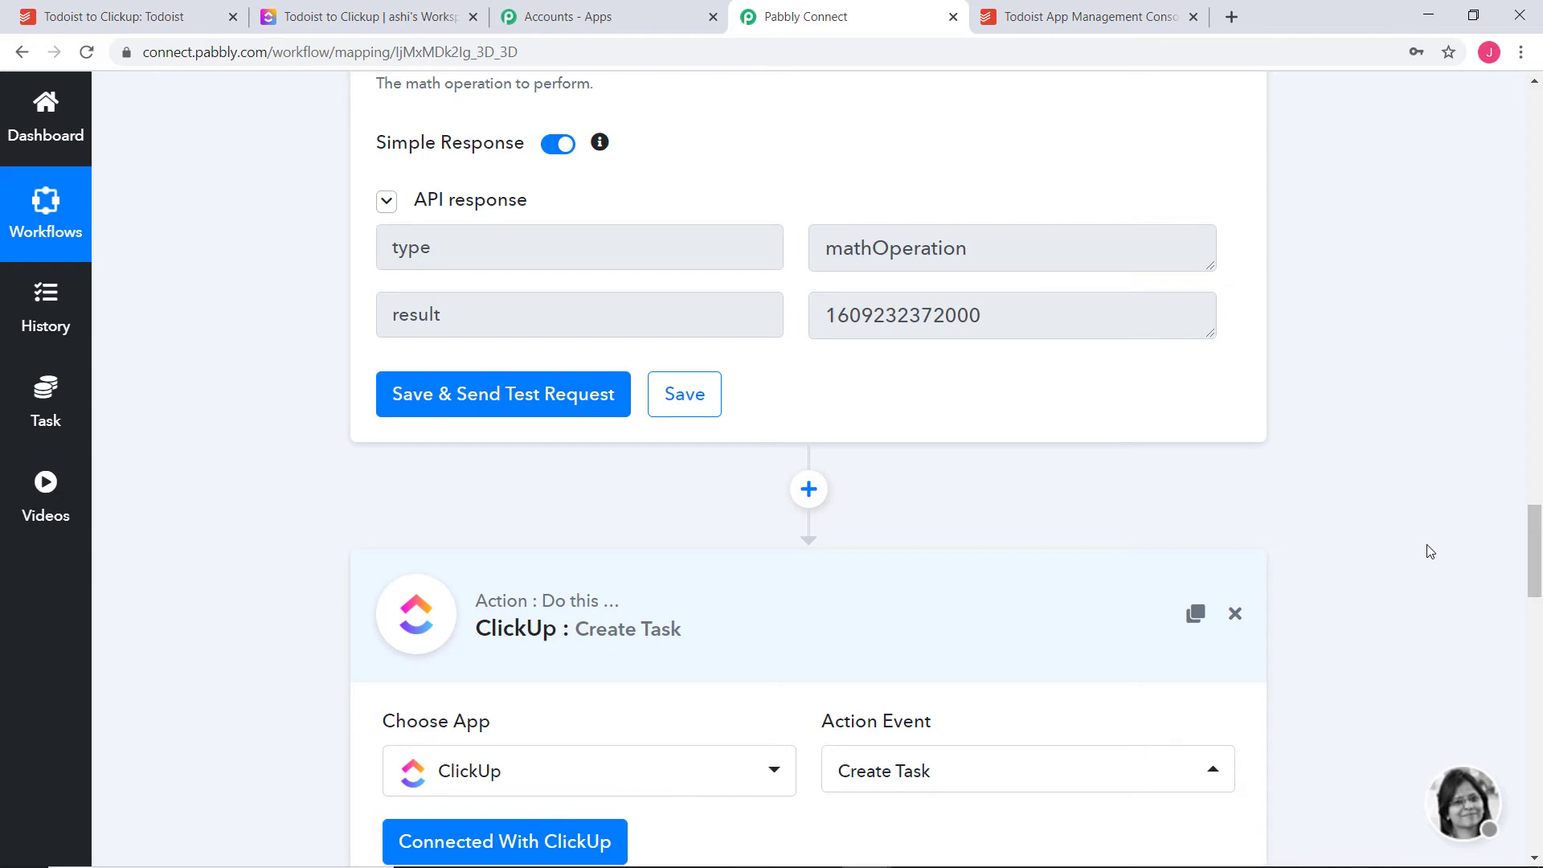
scroll(1429, 551, down, 20)
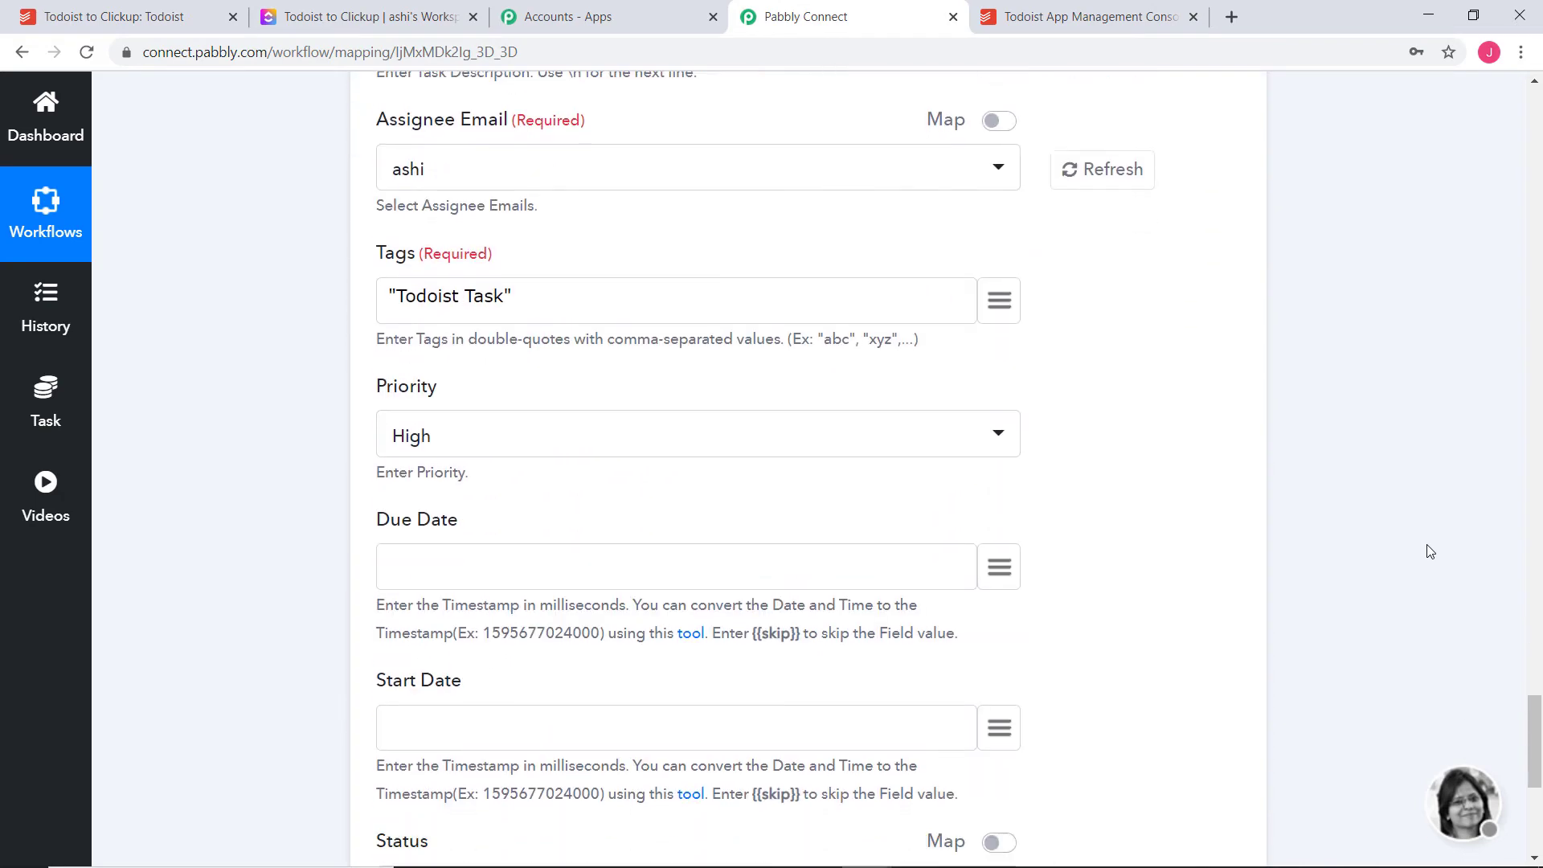
scroll(1429, 551, down, 5)
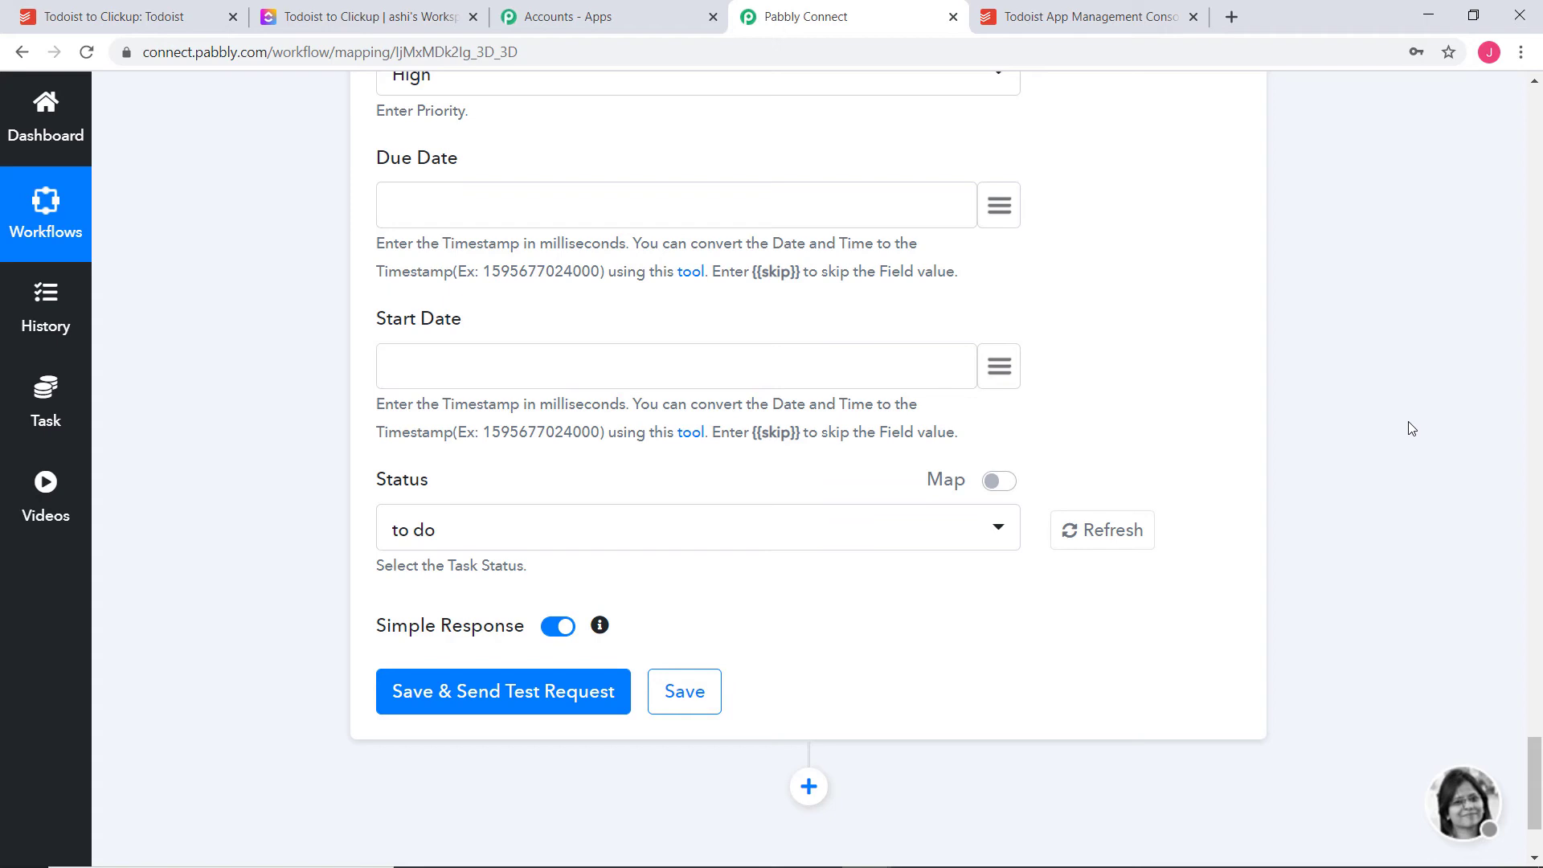
Add a second connected Date/Time Formatter action with the Format Date Only event between the Number Formatter and the ClickUp step
scroll(1411, 429, up, 20)
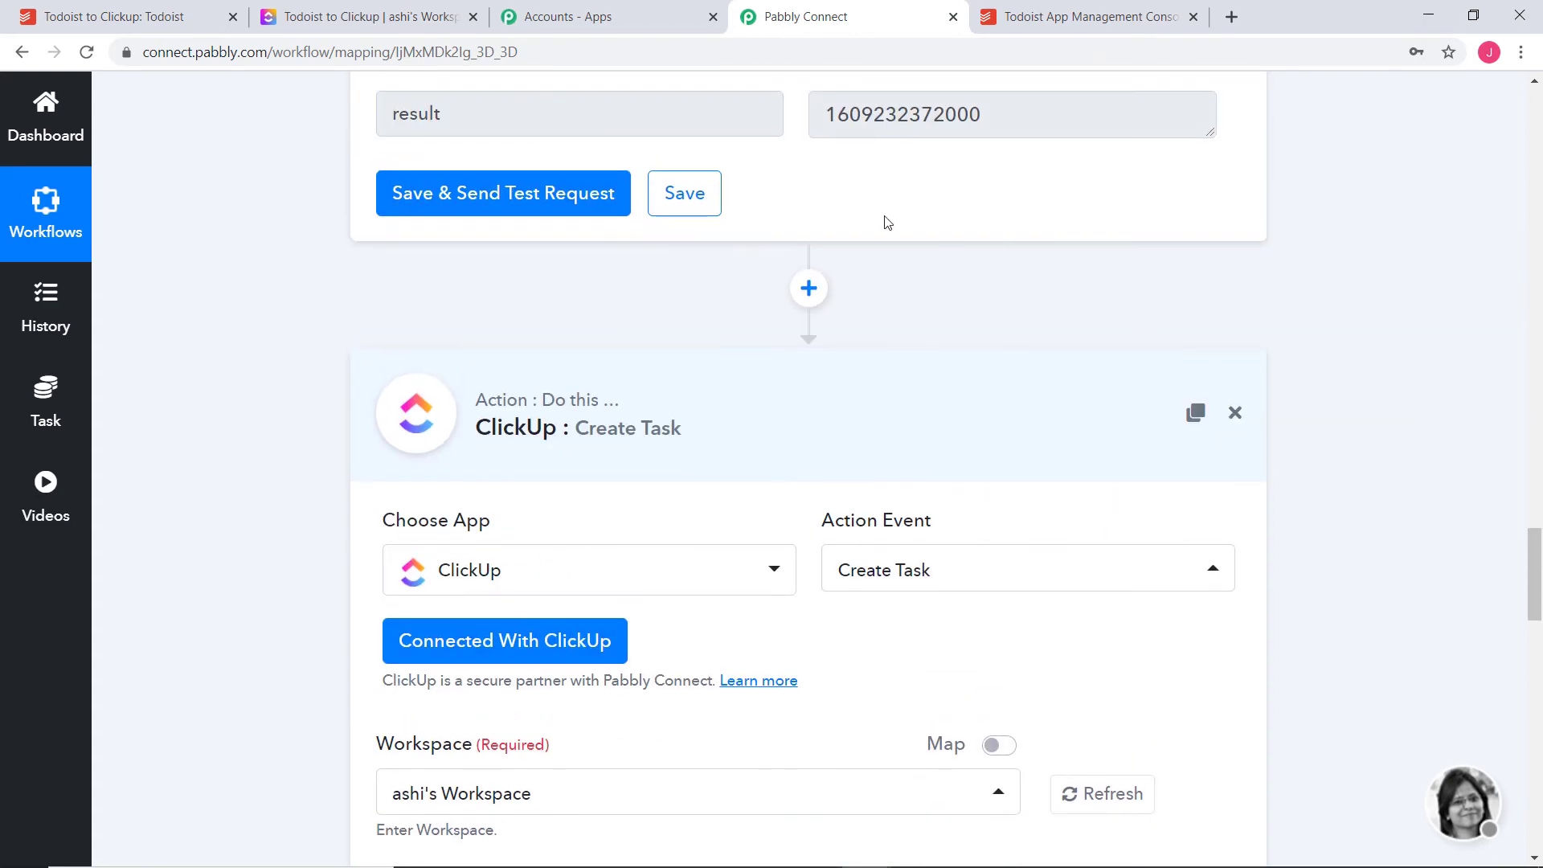
click(808, 287)
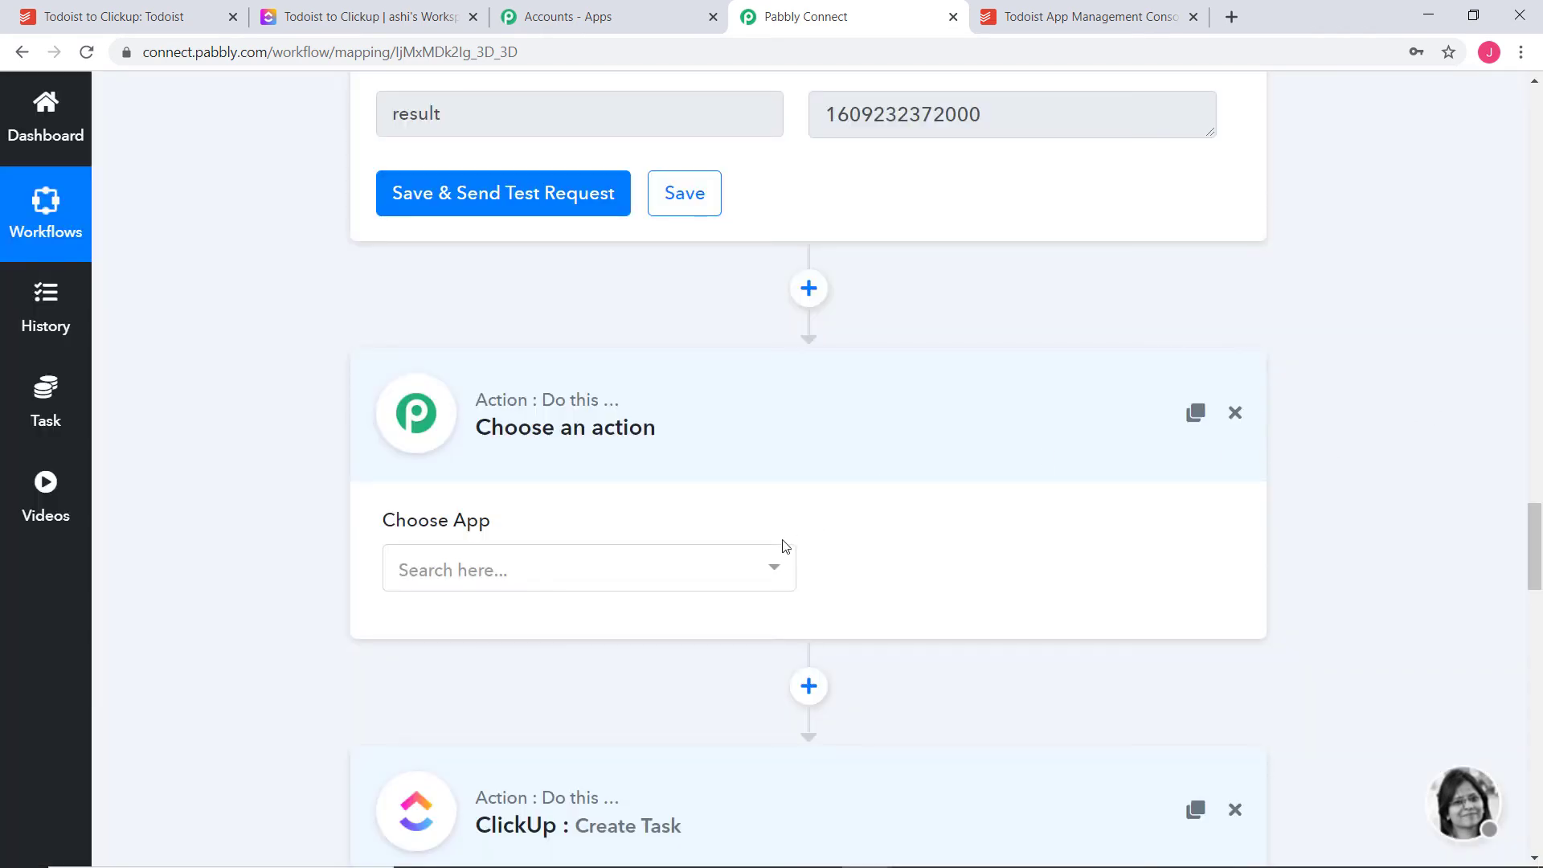
click(681, 592)
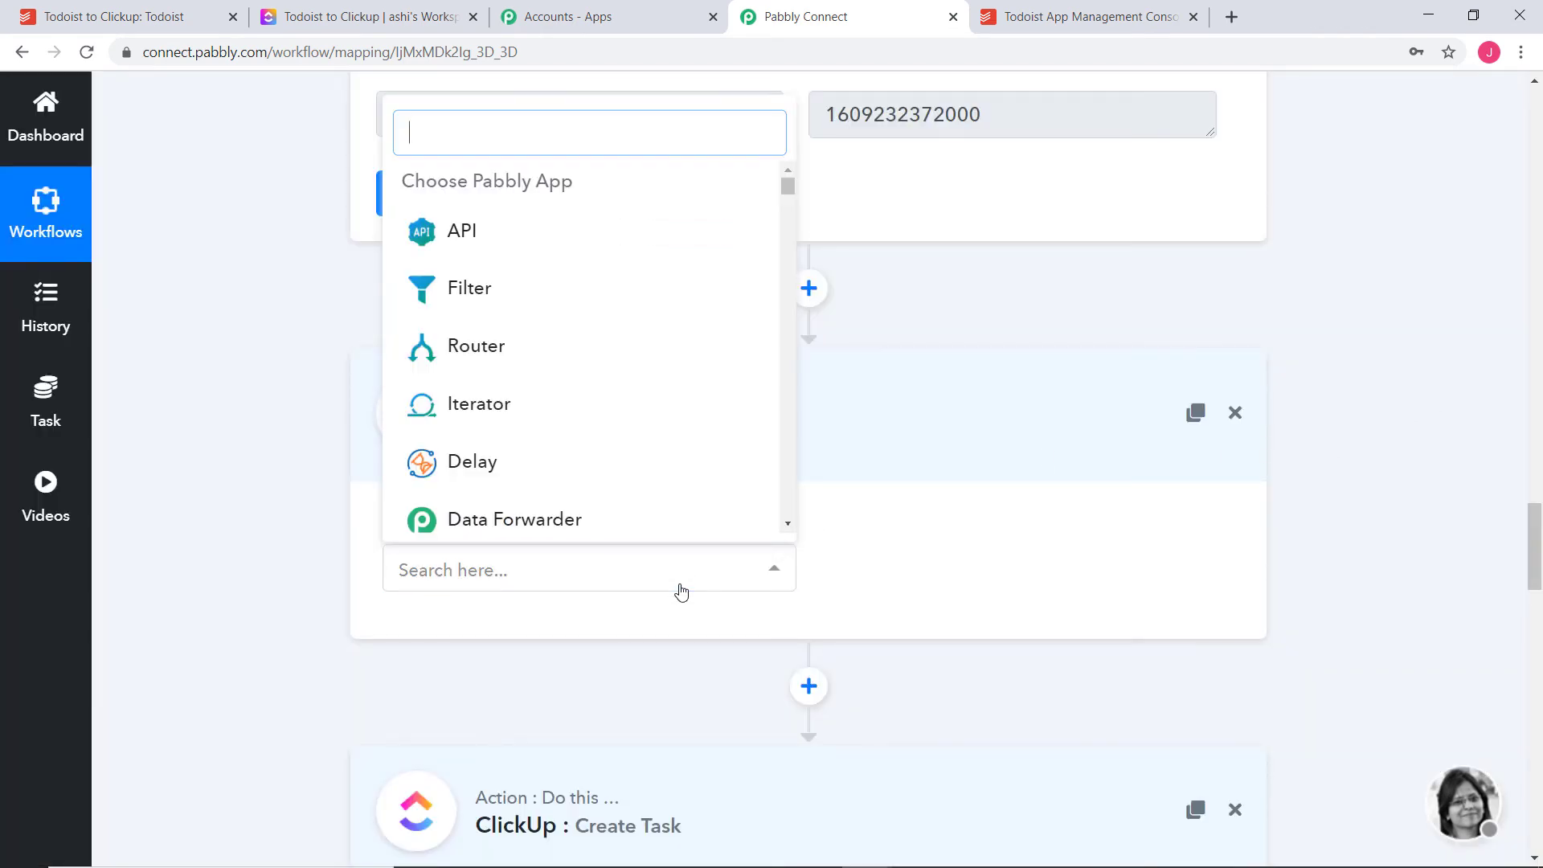
text(dat)
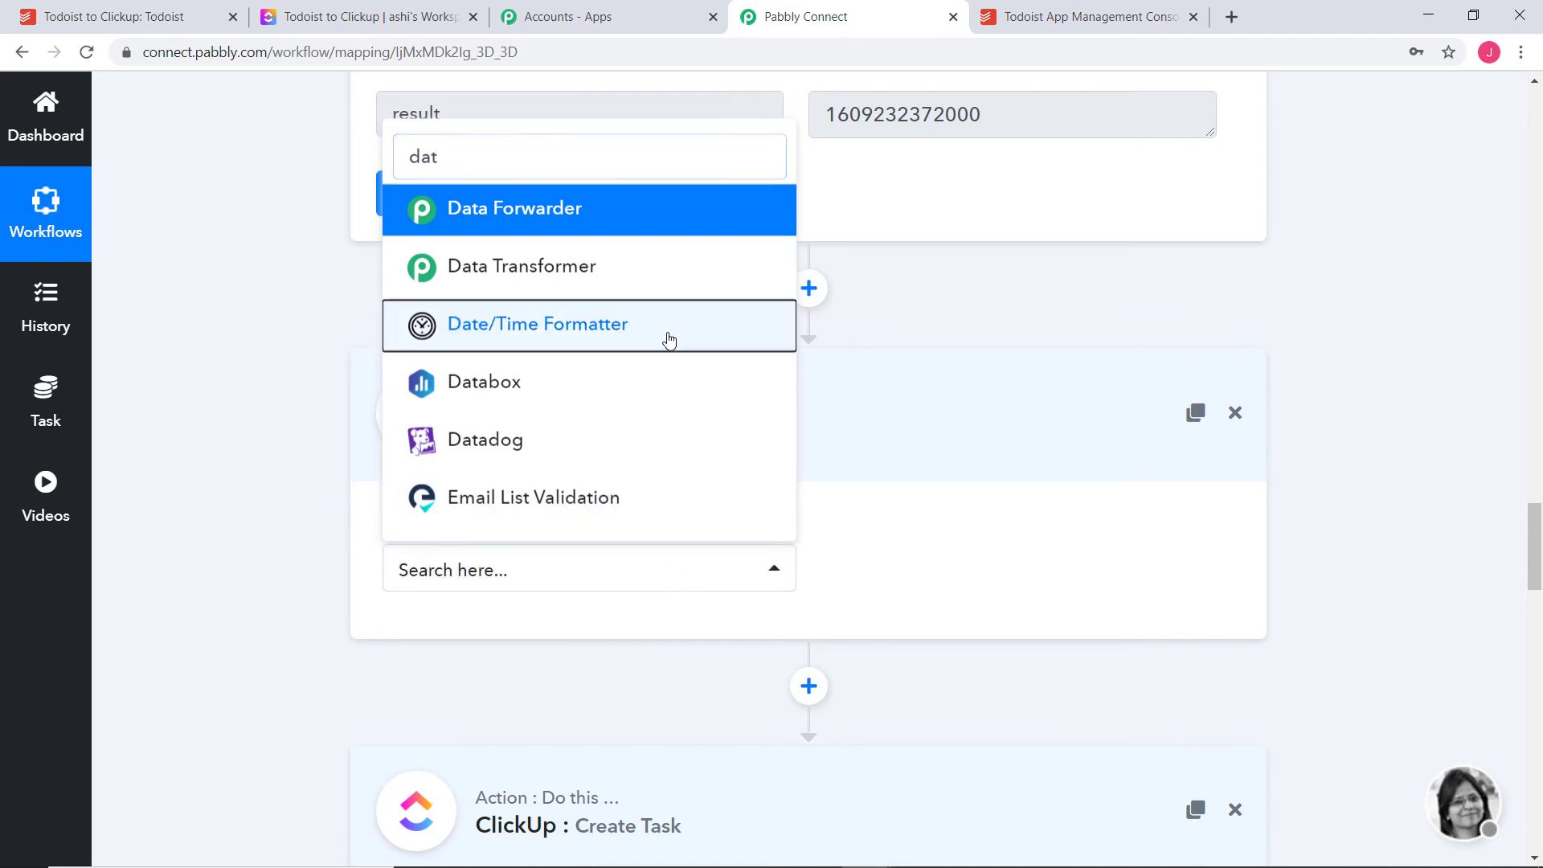
click(669, 339)
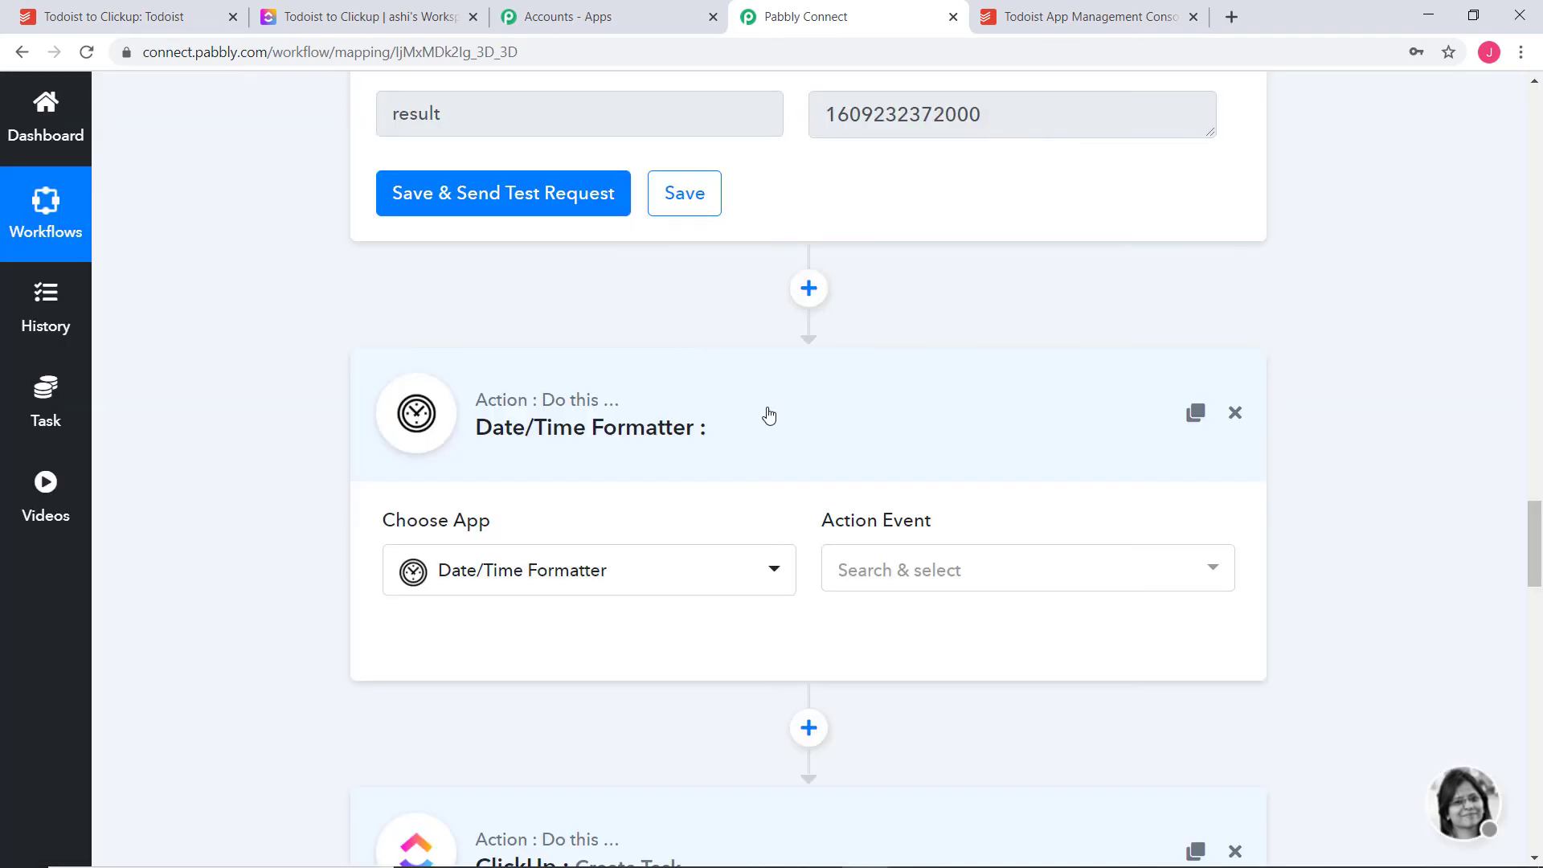
click(905, 568)
click(902, 414)
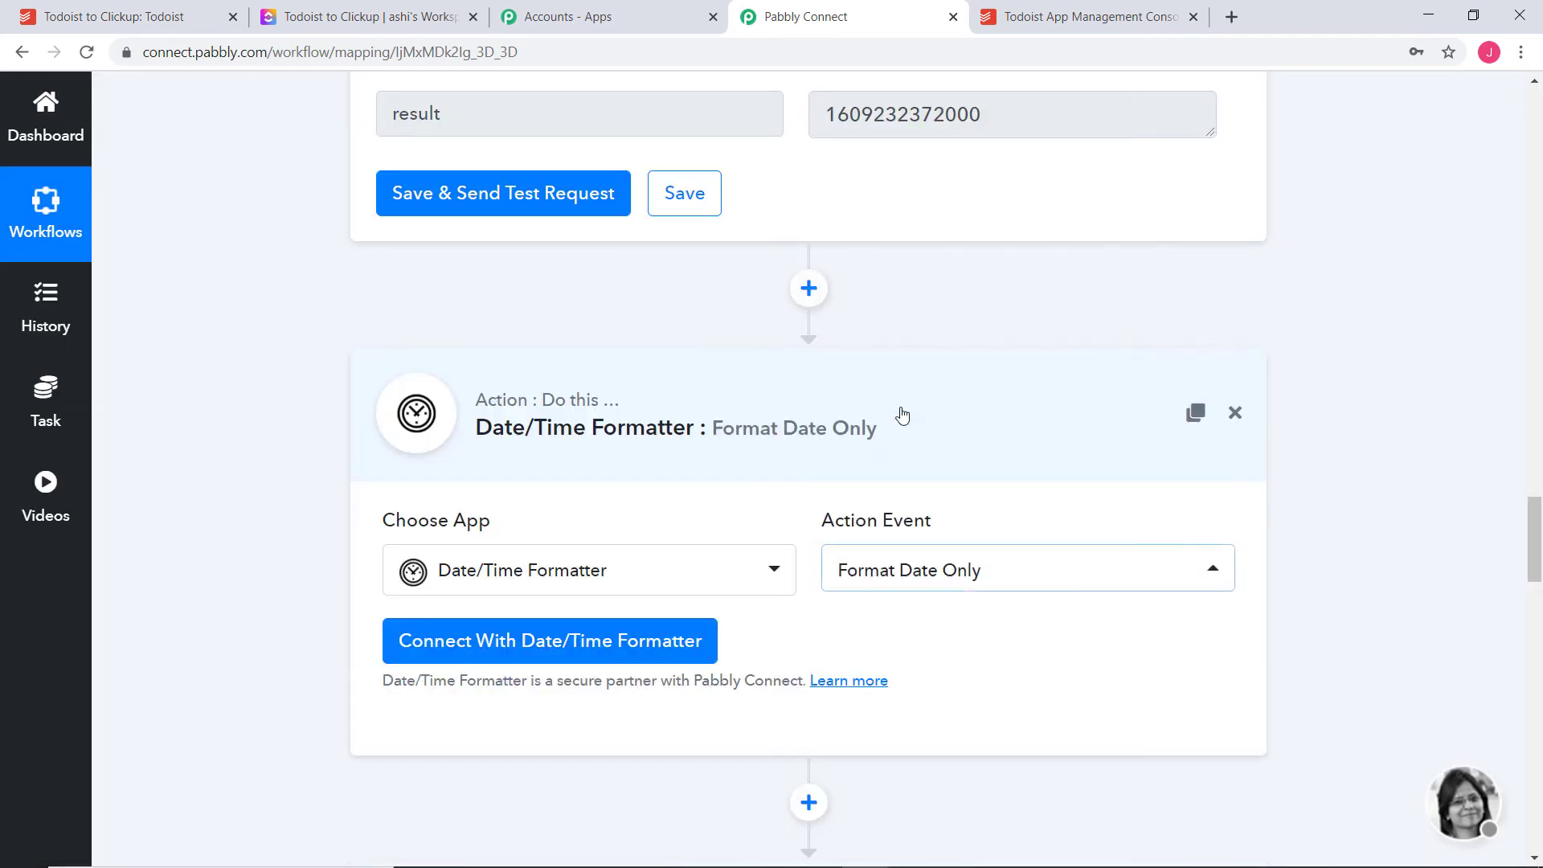
click(577, 641)
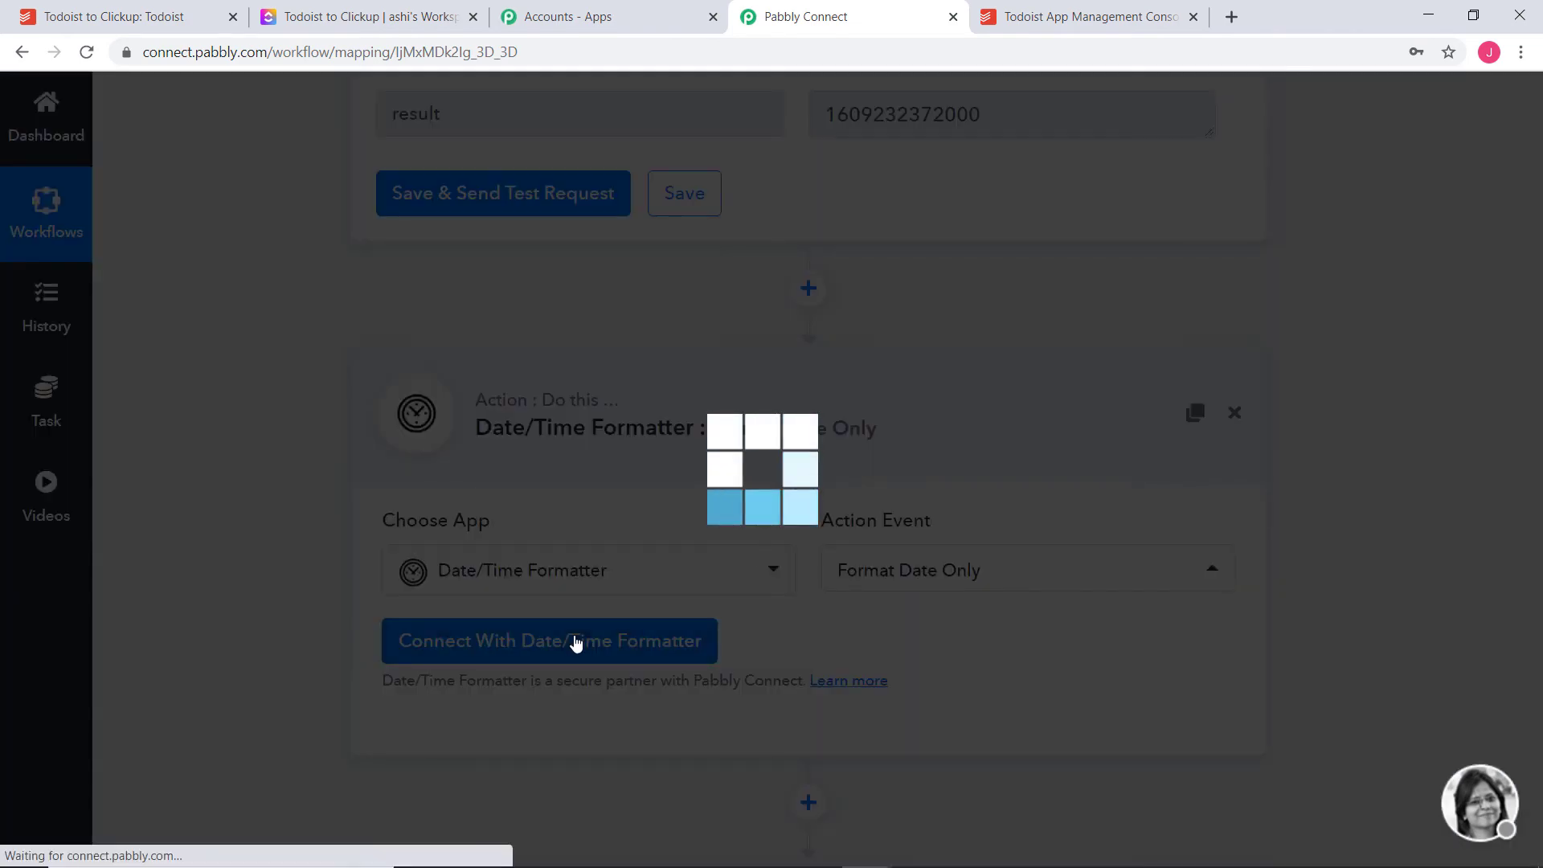
Map the second date formatter's date to the trigger's event_data > due > date value and set the output format to Timestamp
scroll(1025, 655, down, 3)
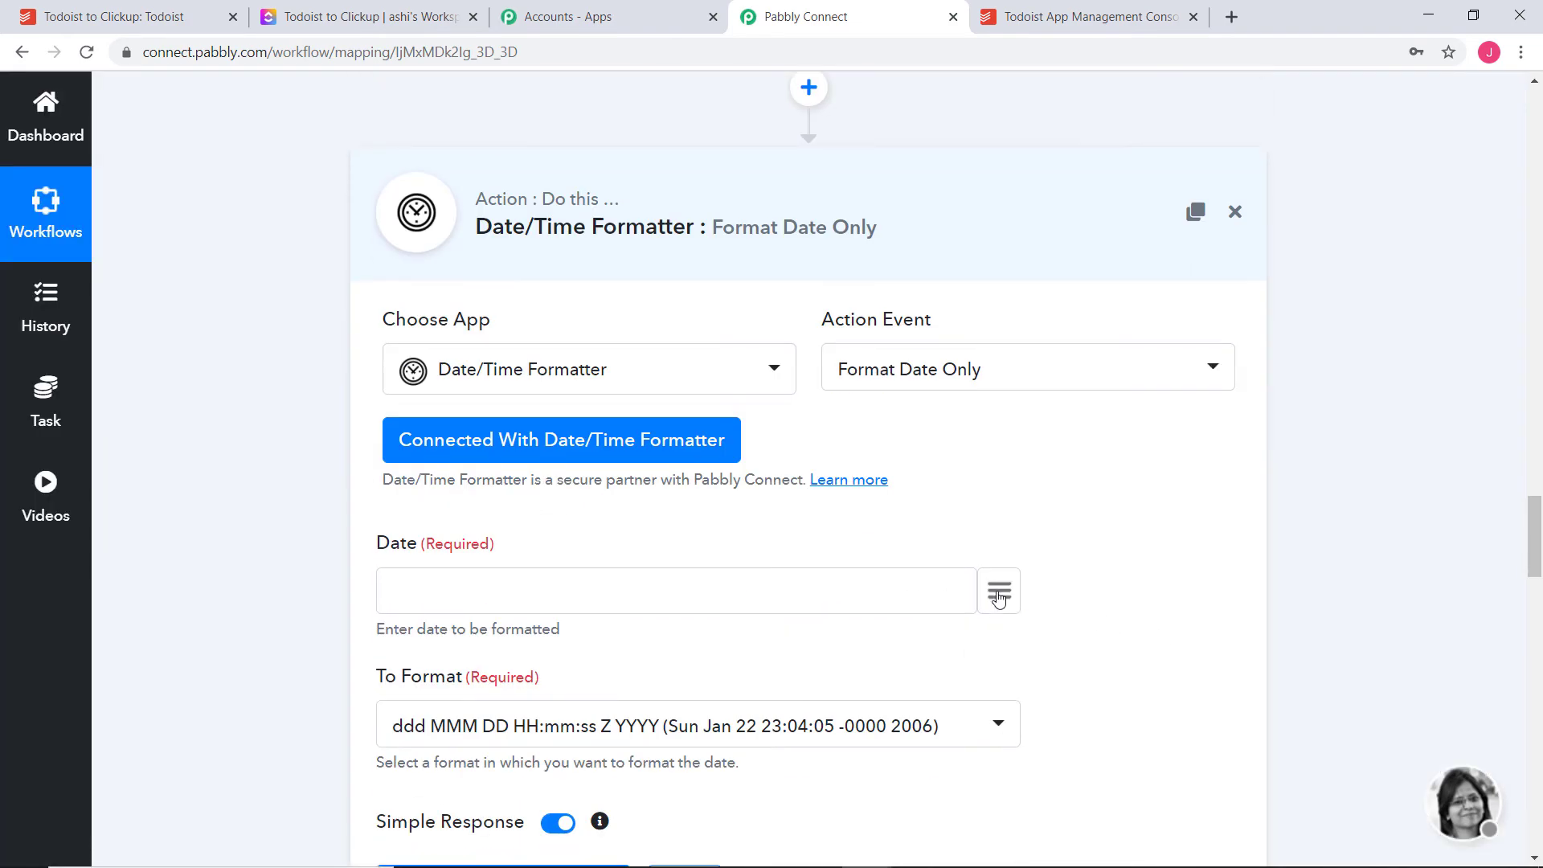
click(998, 592)
scroll(958, 321, down, 5)
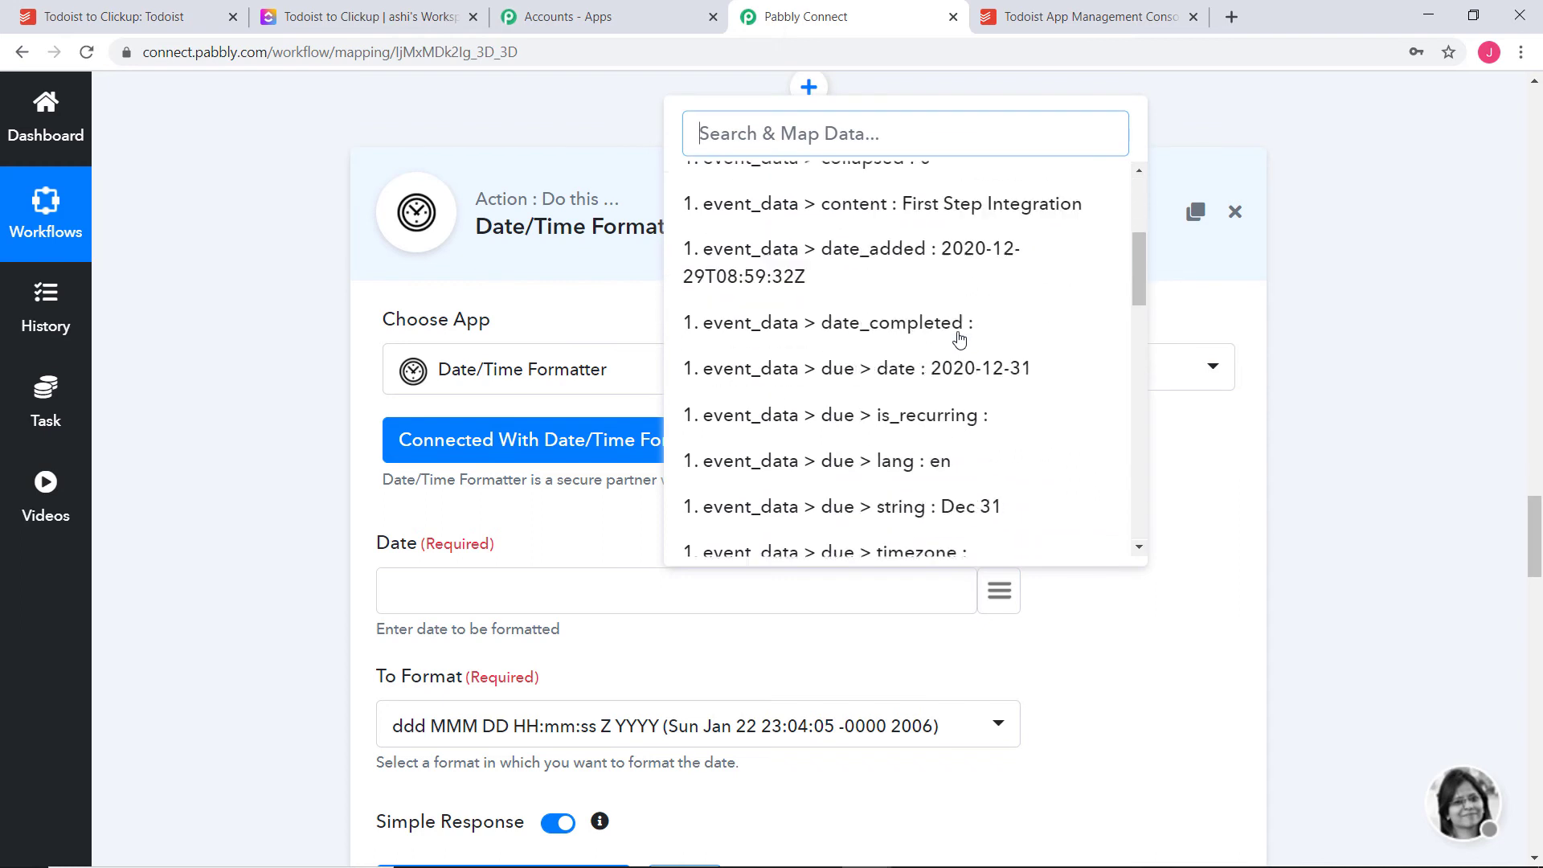
scroll(958, 337, down, 1)
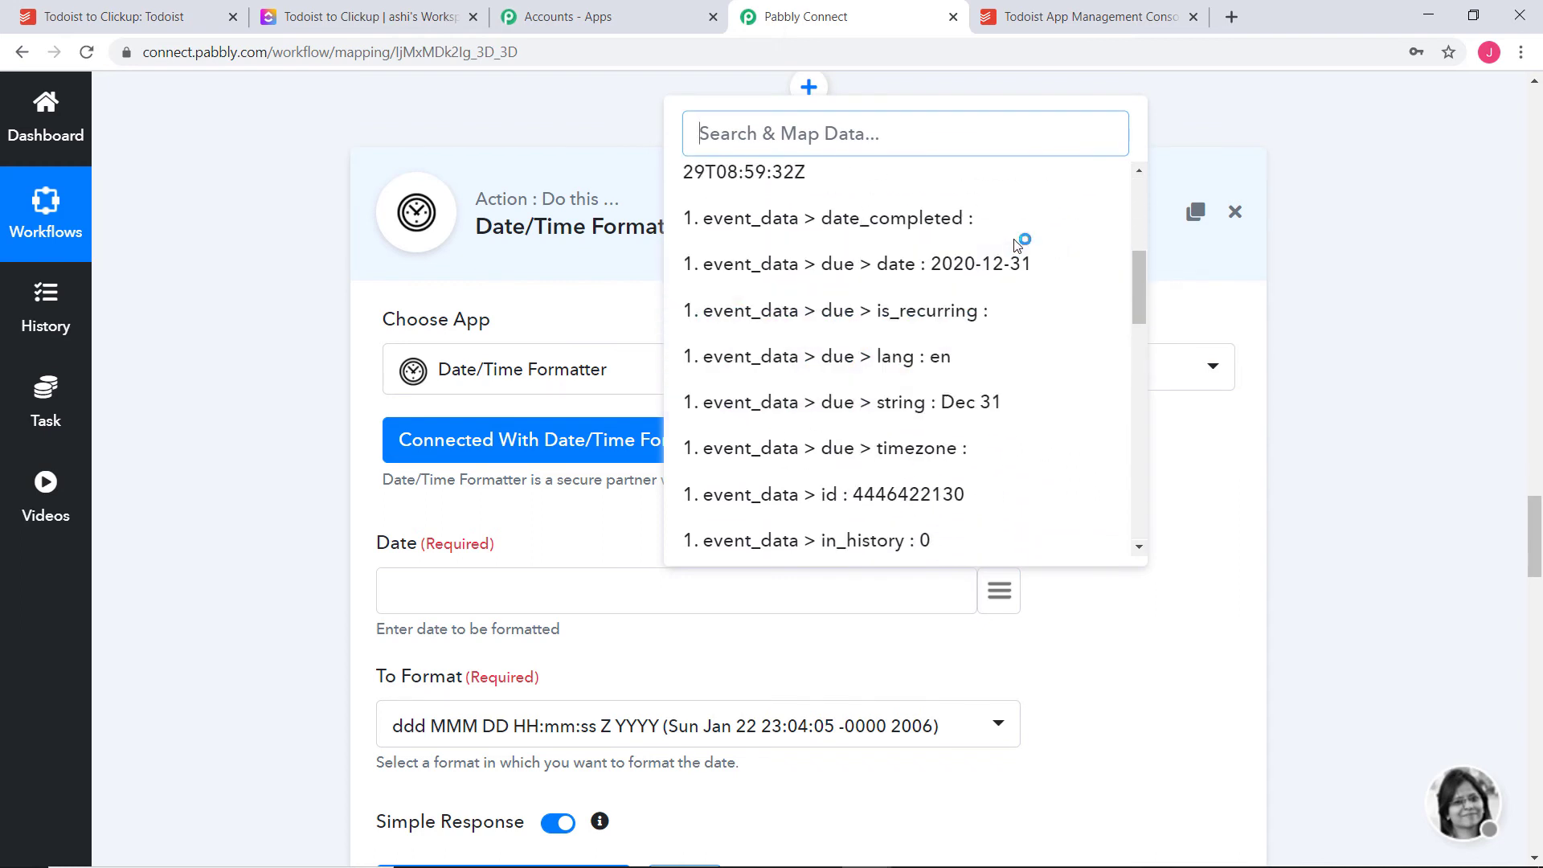
click(974, 265)
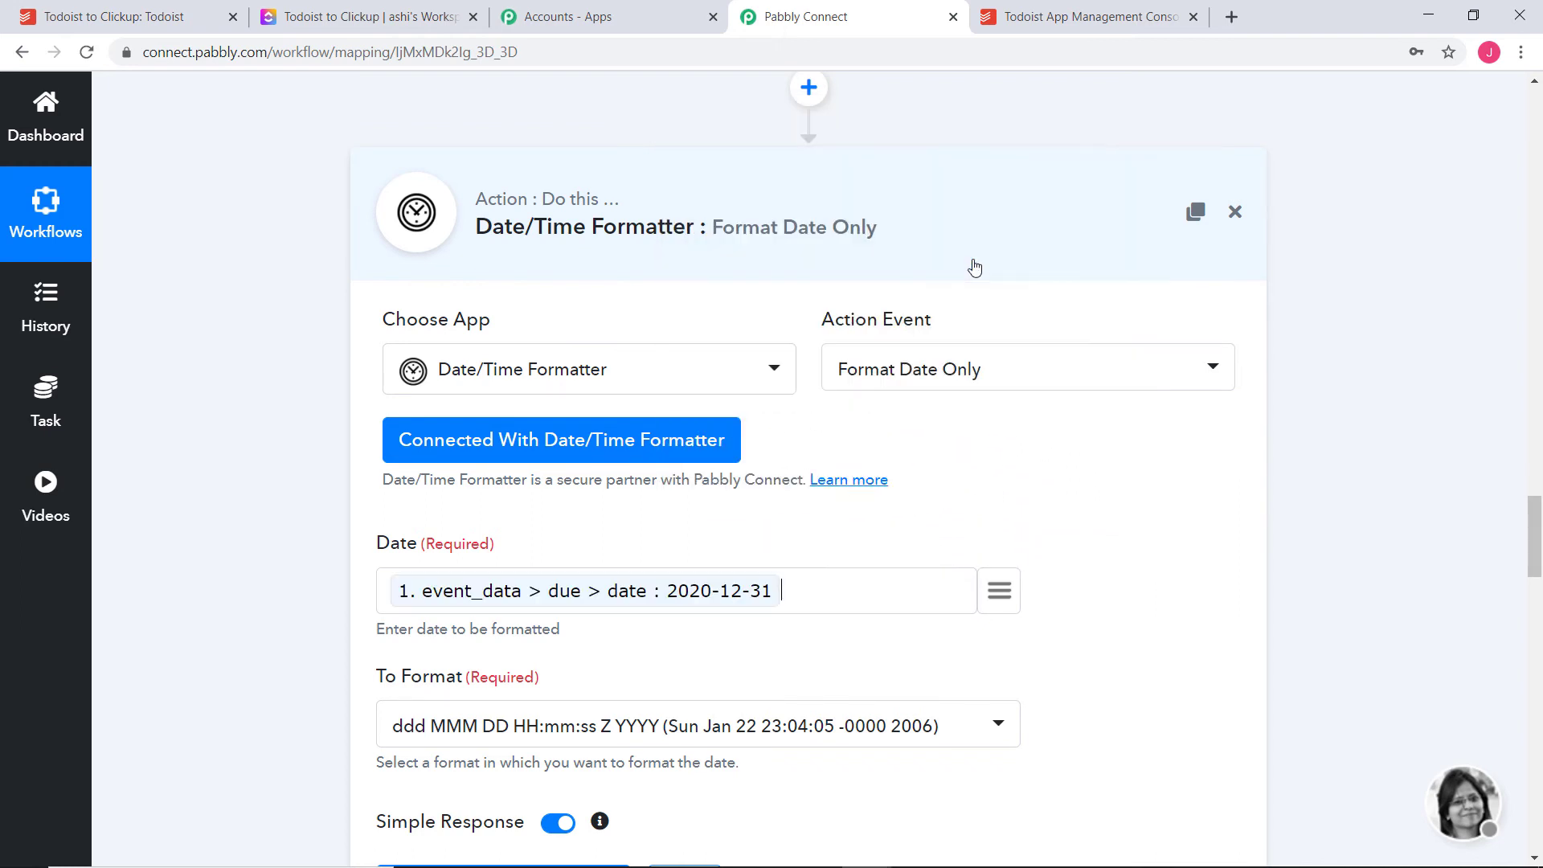
click(608, 730)
scroll(630, 565, down, 8)
scroll(598, 639, down, 1)
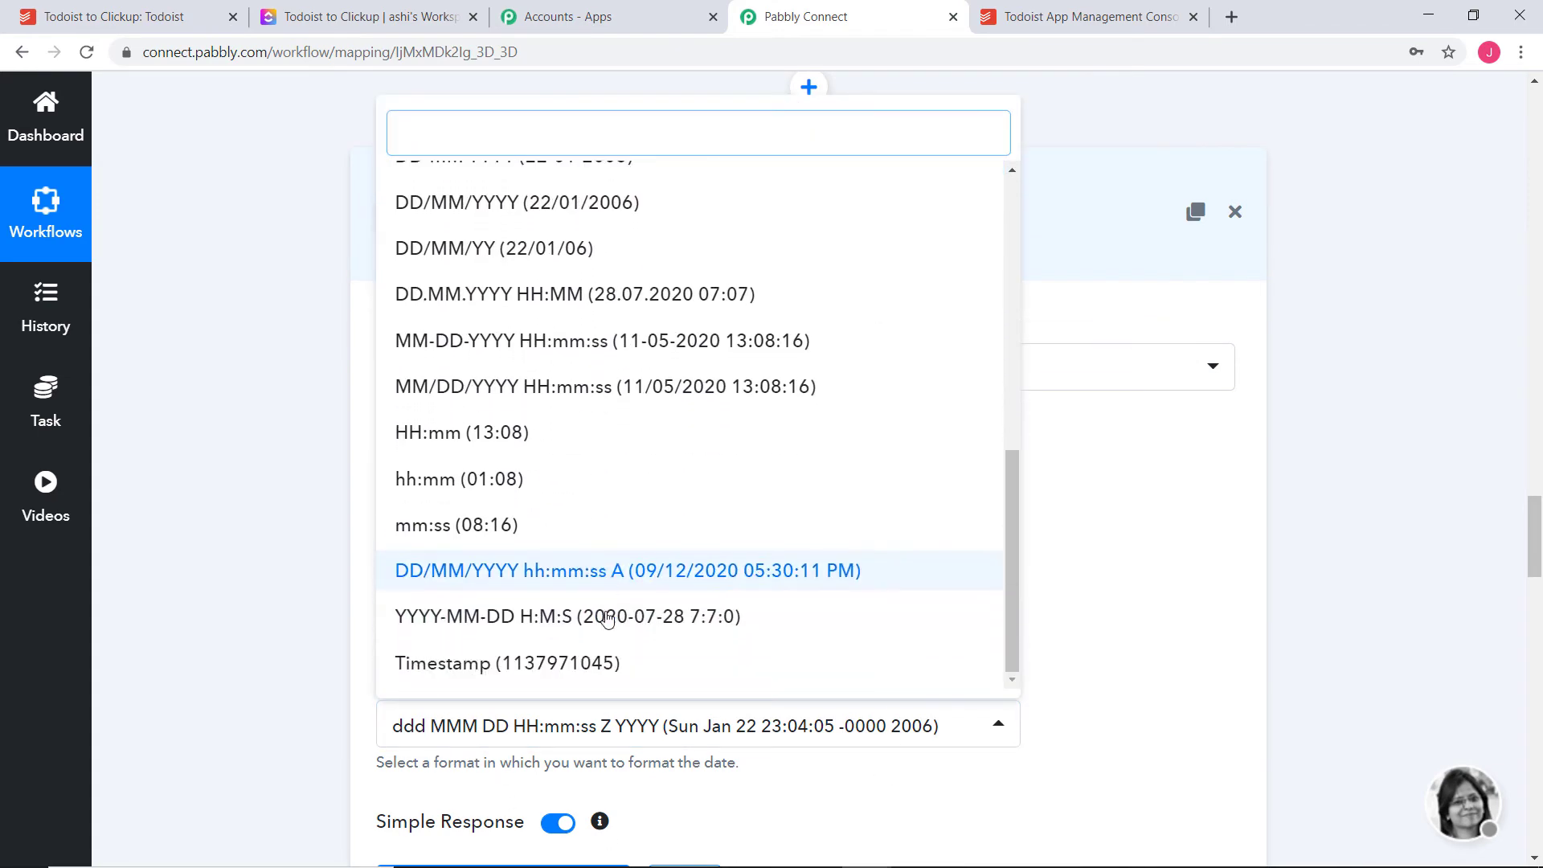
click(596, 663)
scroll(648, 652, down, 1)
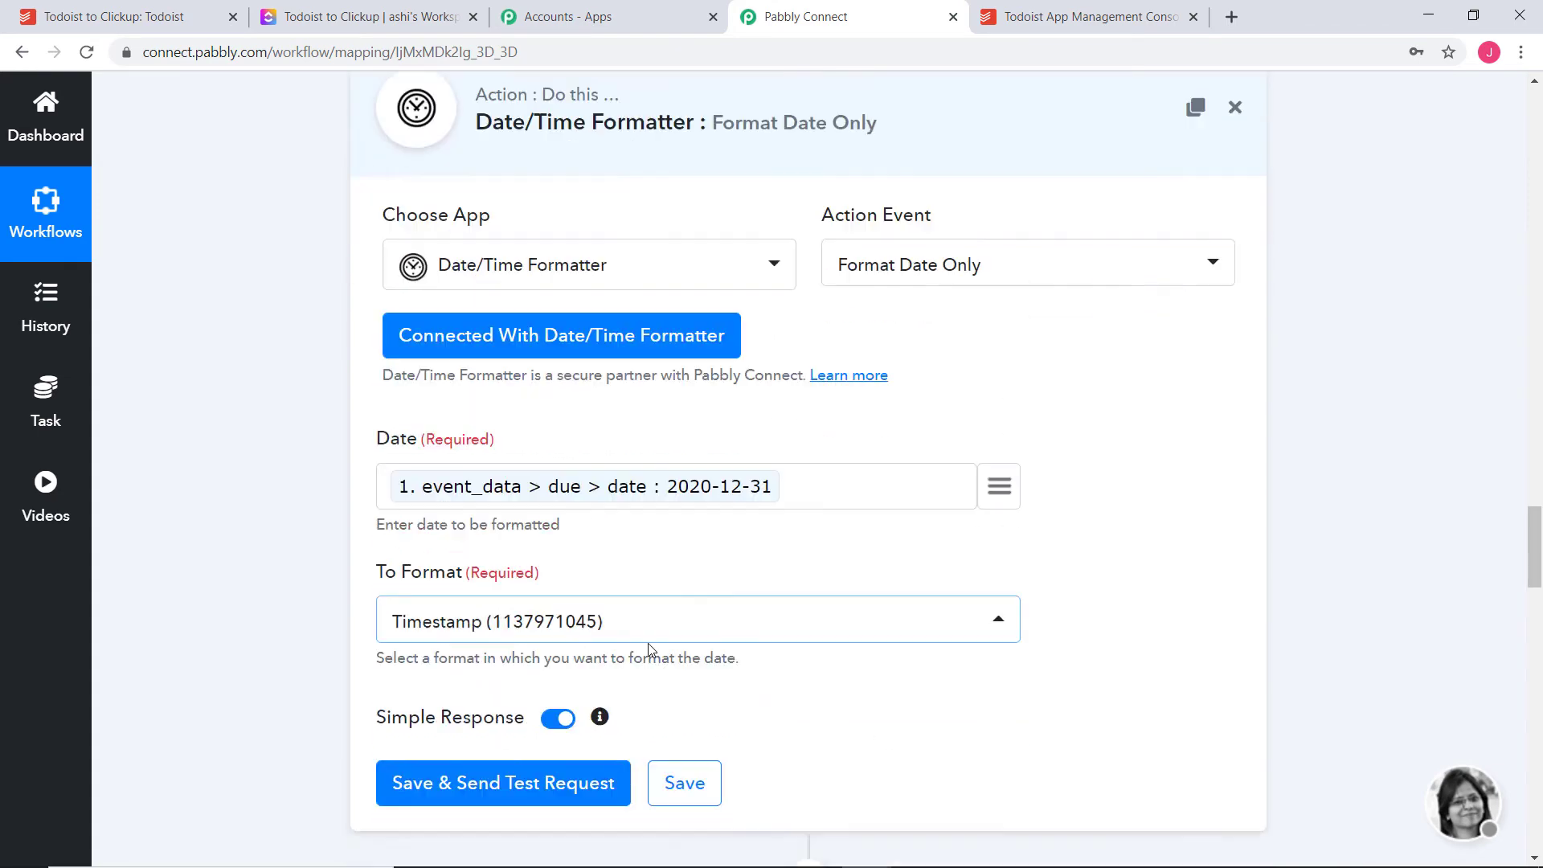
Send a test request for the due date formatter and save the step
scroll(634, 654, down, 3)
click(547, 486)
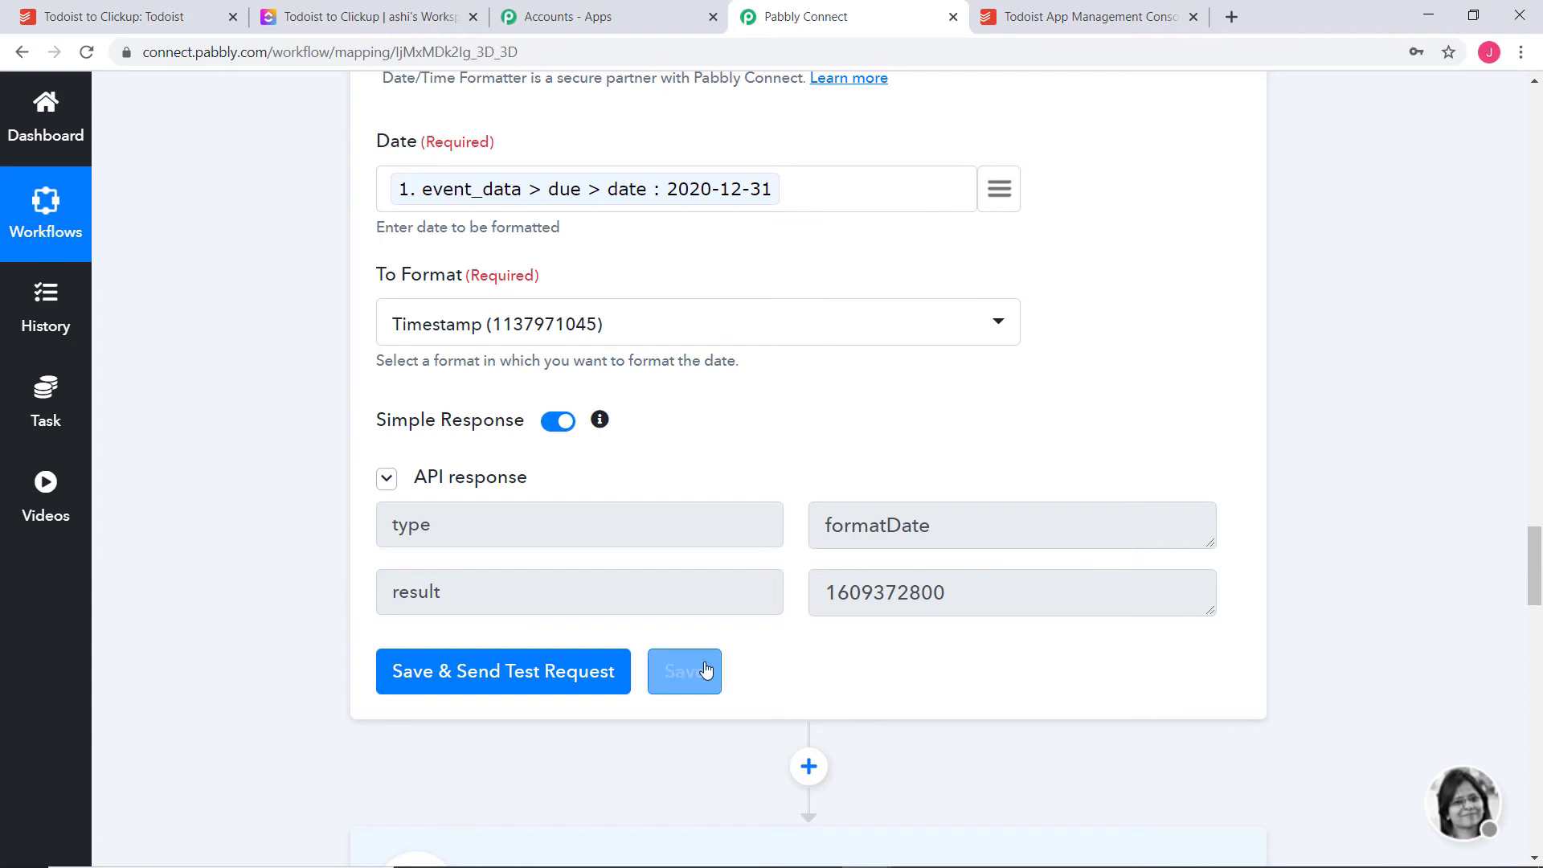
click(683, 679)
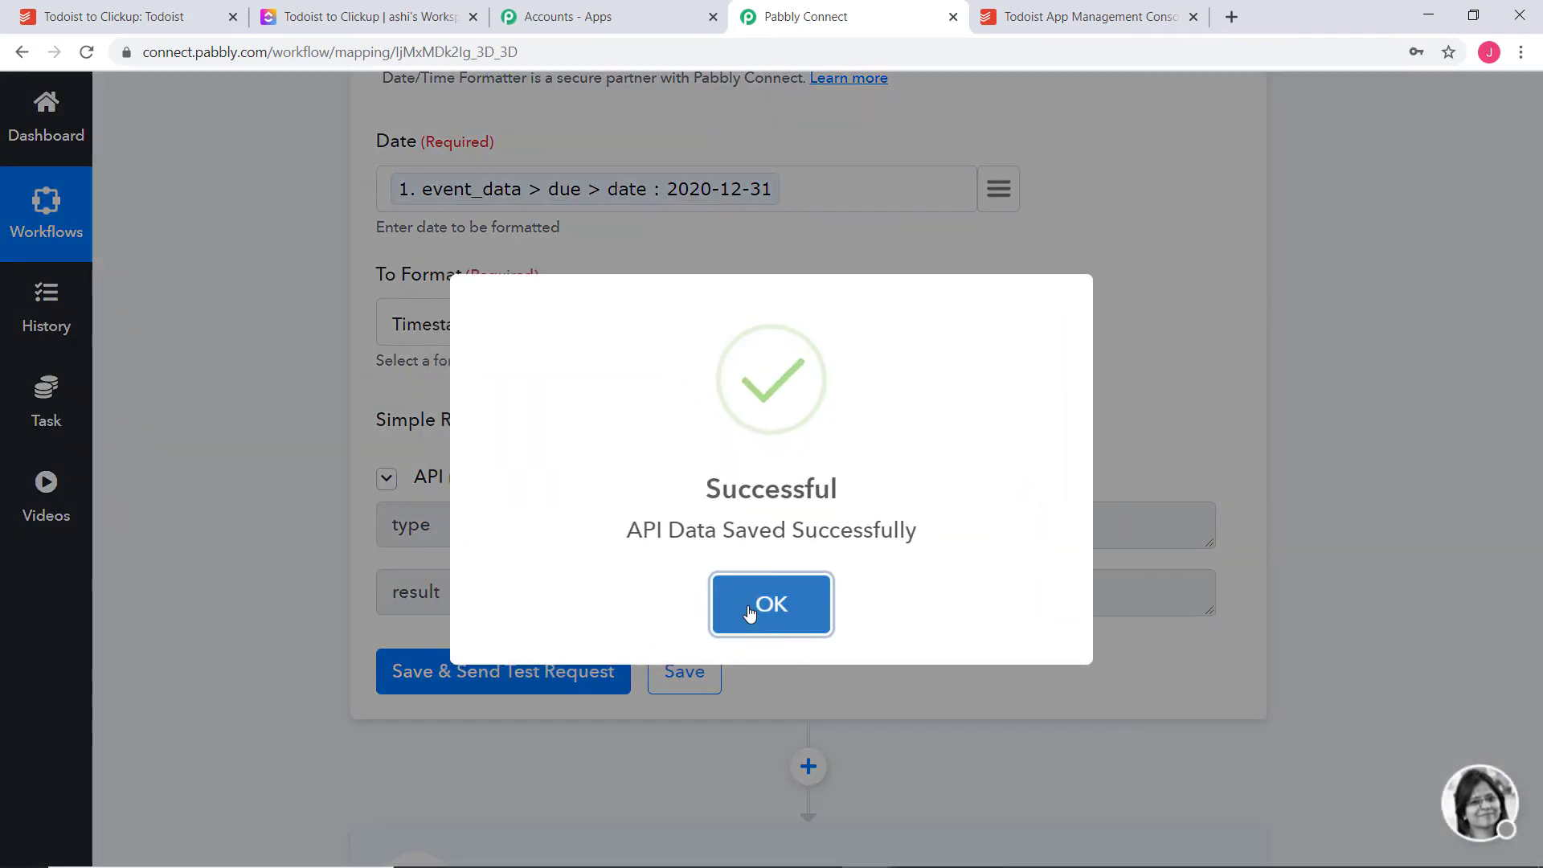
click(749, 610)
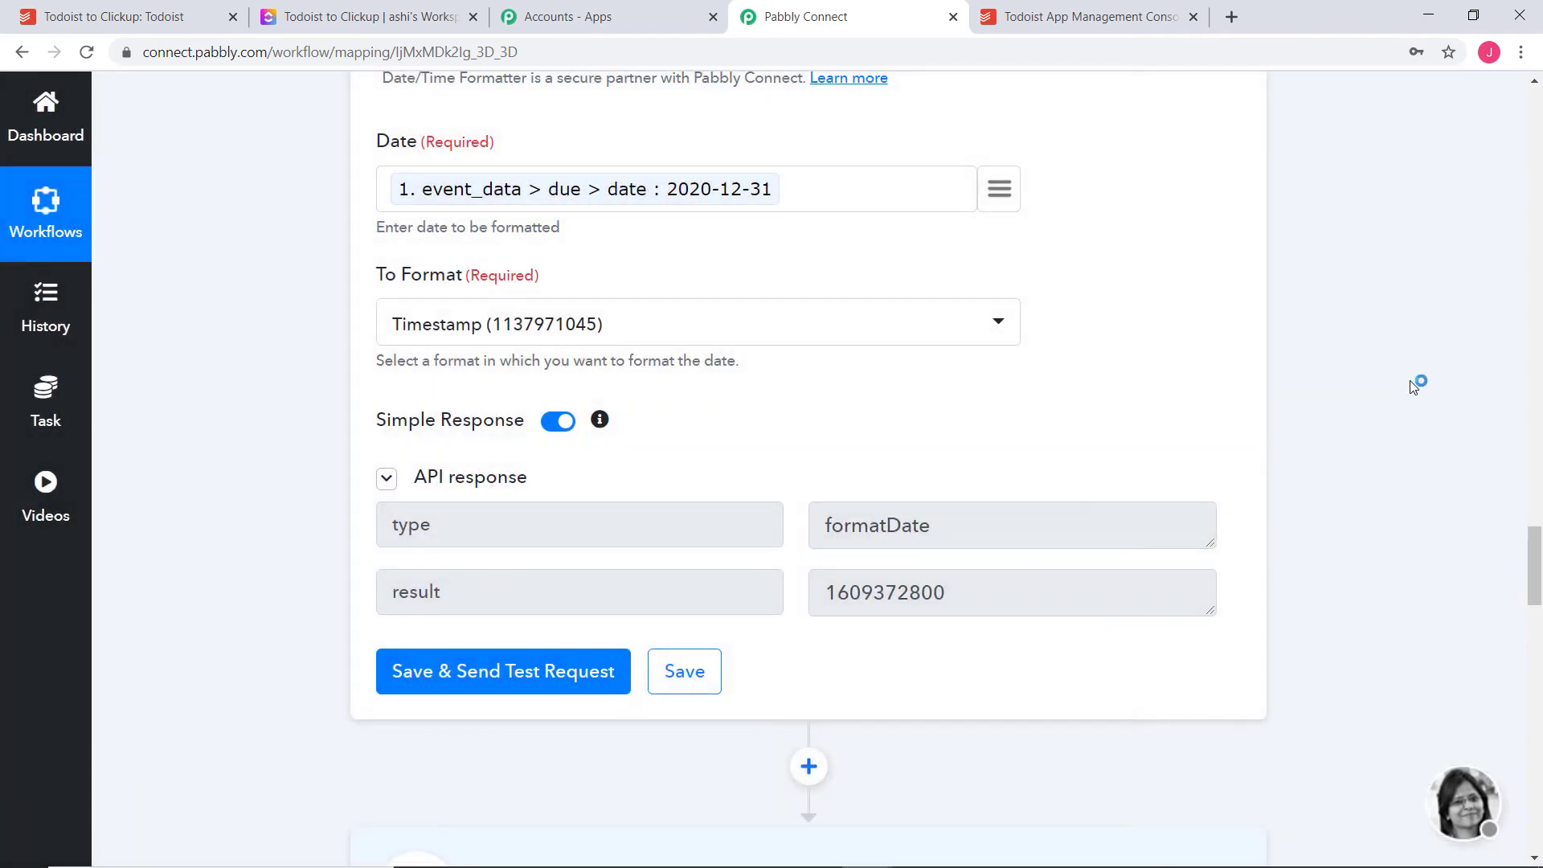
Add a connected Number Formatter action with the Perform Math Operation event between the second date formatter and the ClickUp step
scroll(1133, 335, down, 5)
click(807, 365)
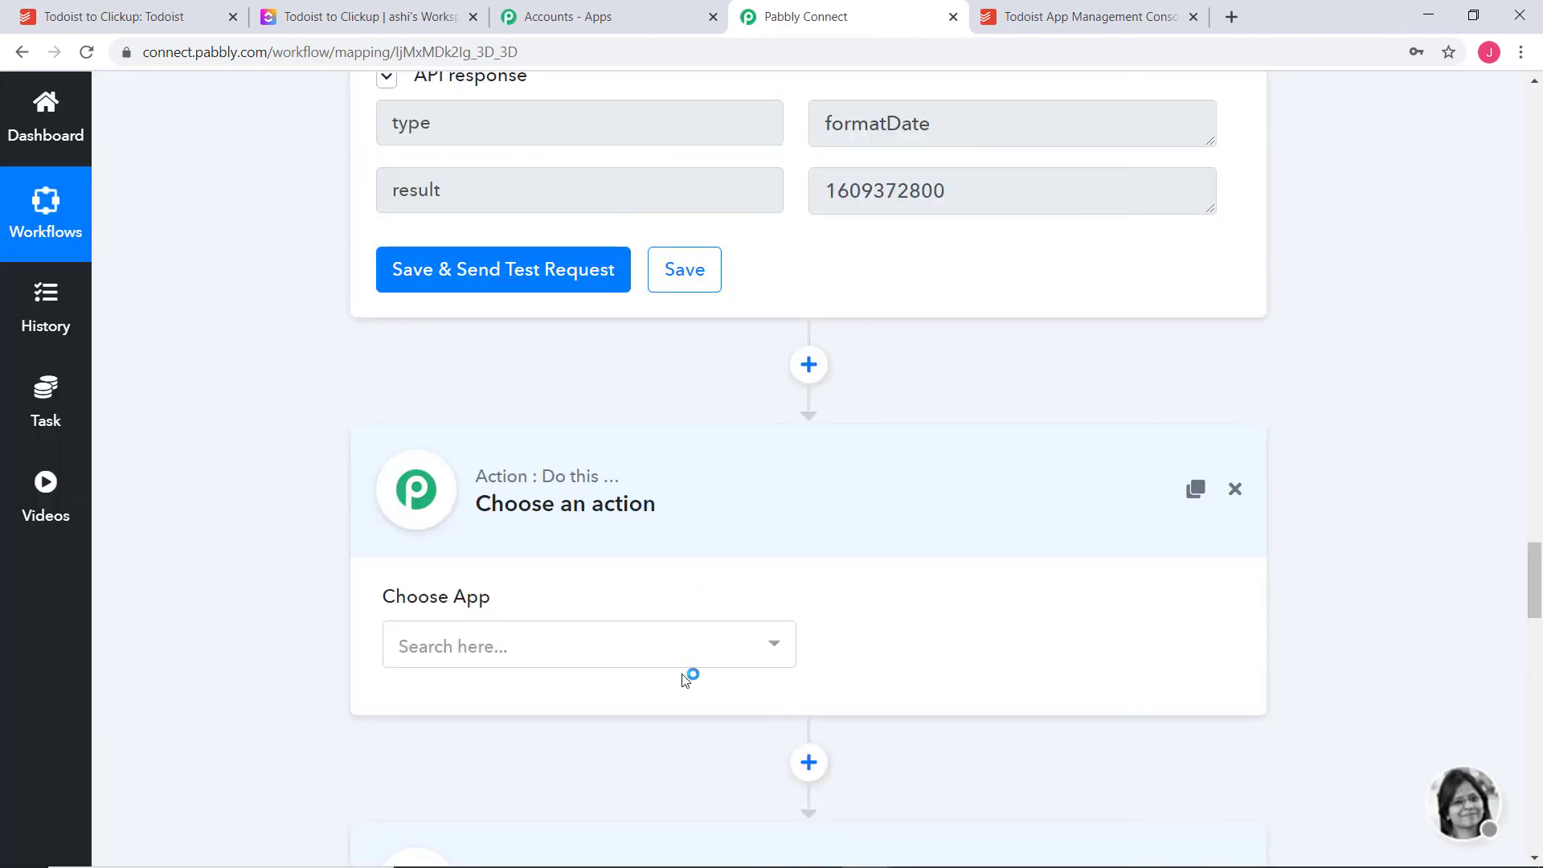
click(685, 644)
text(num)
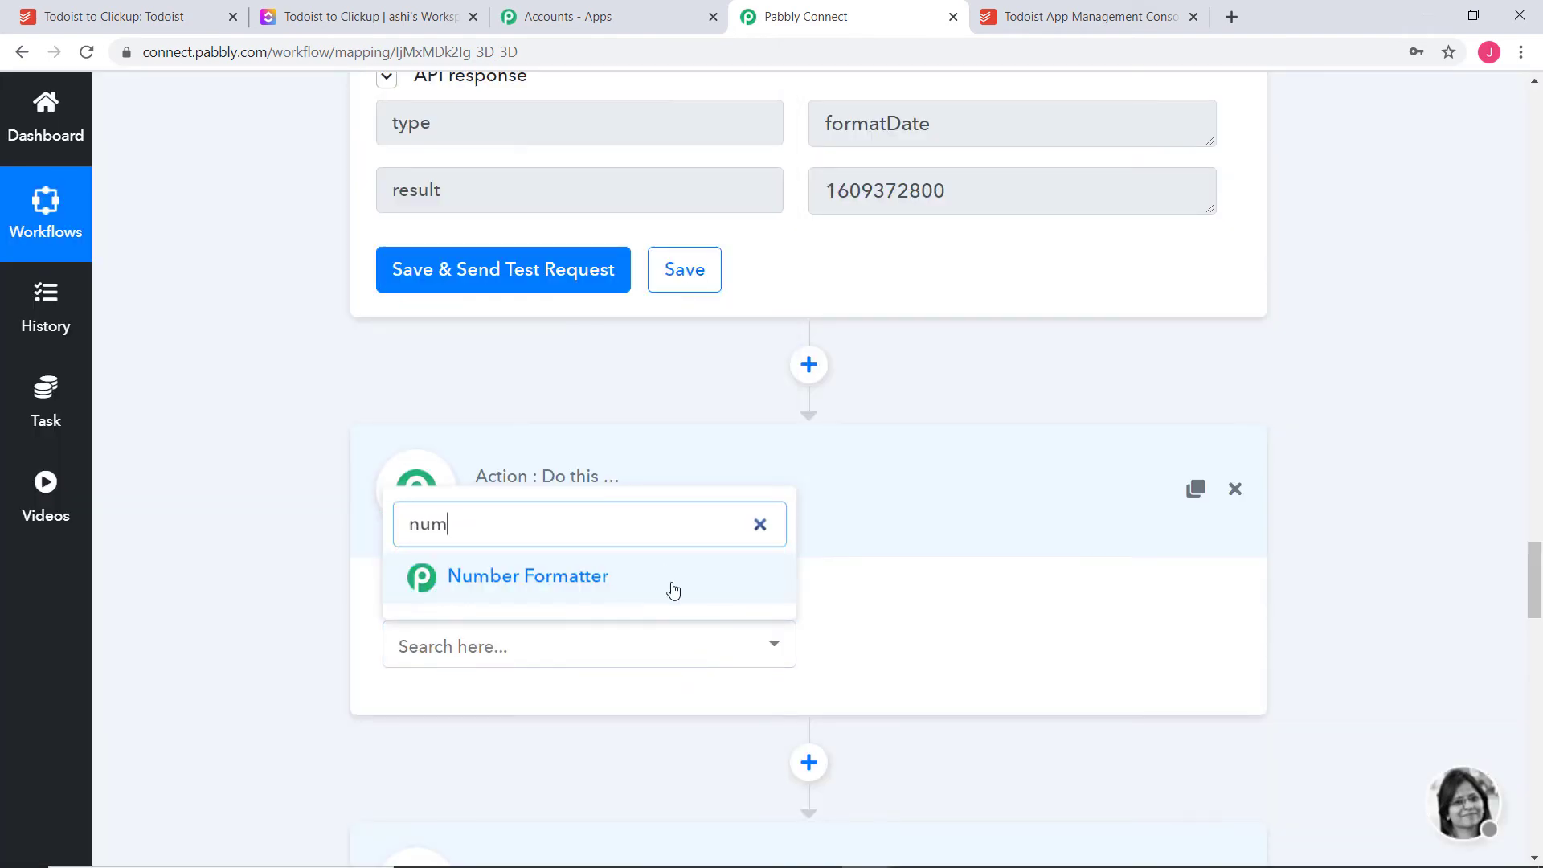
click(671, 579)
click(948, 655)
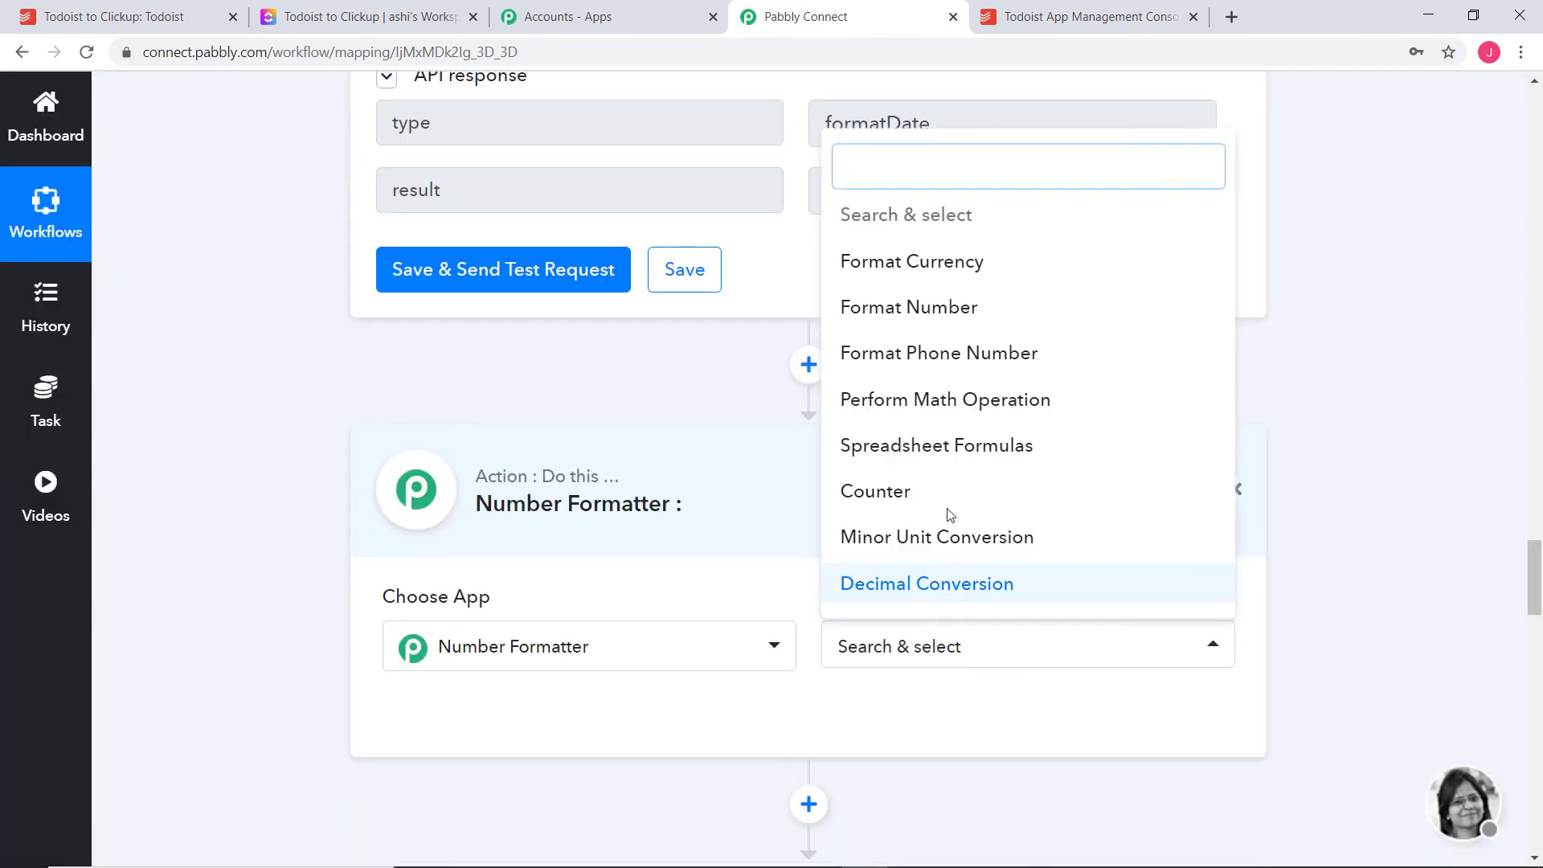
click(973, 399)
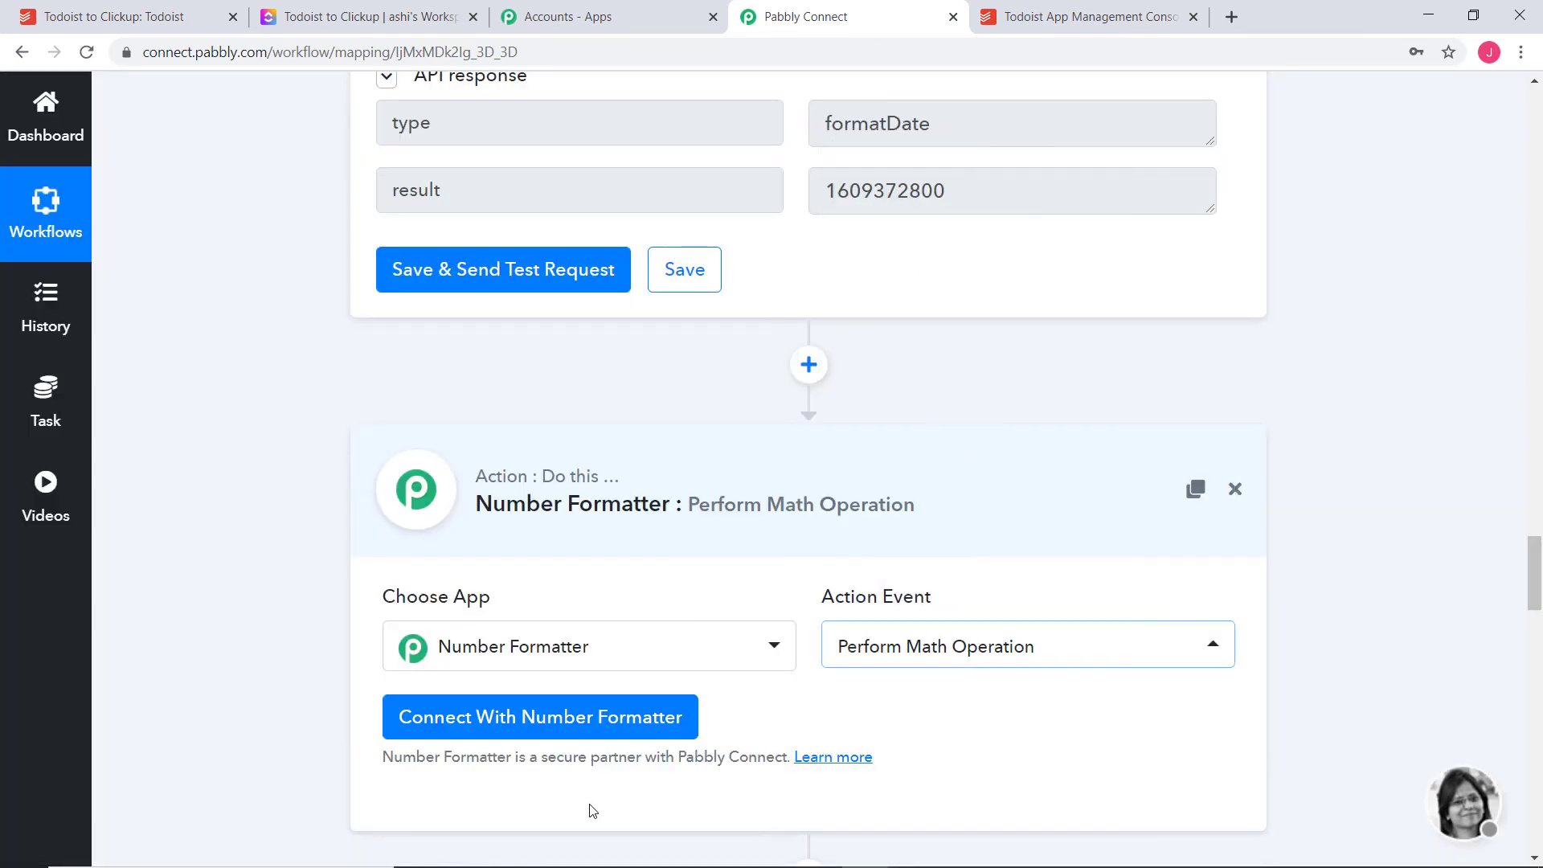
click(556, 723)
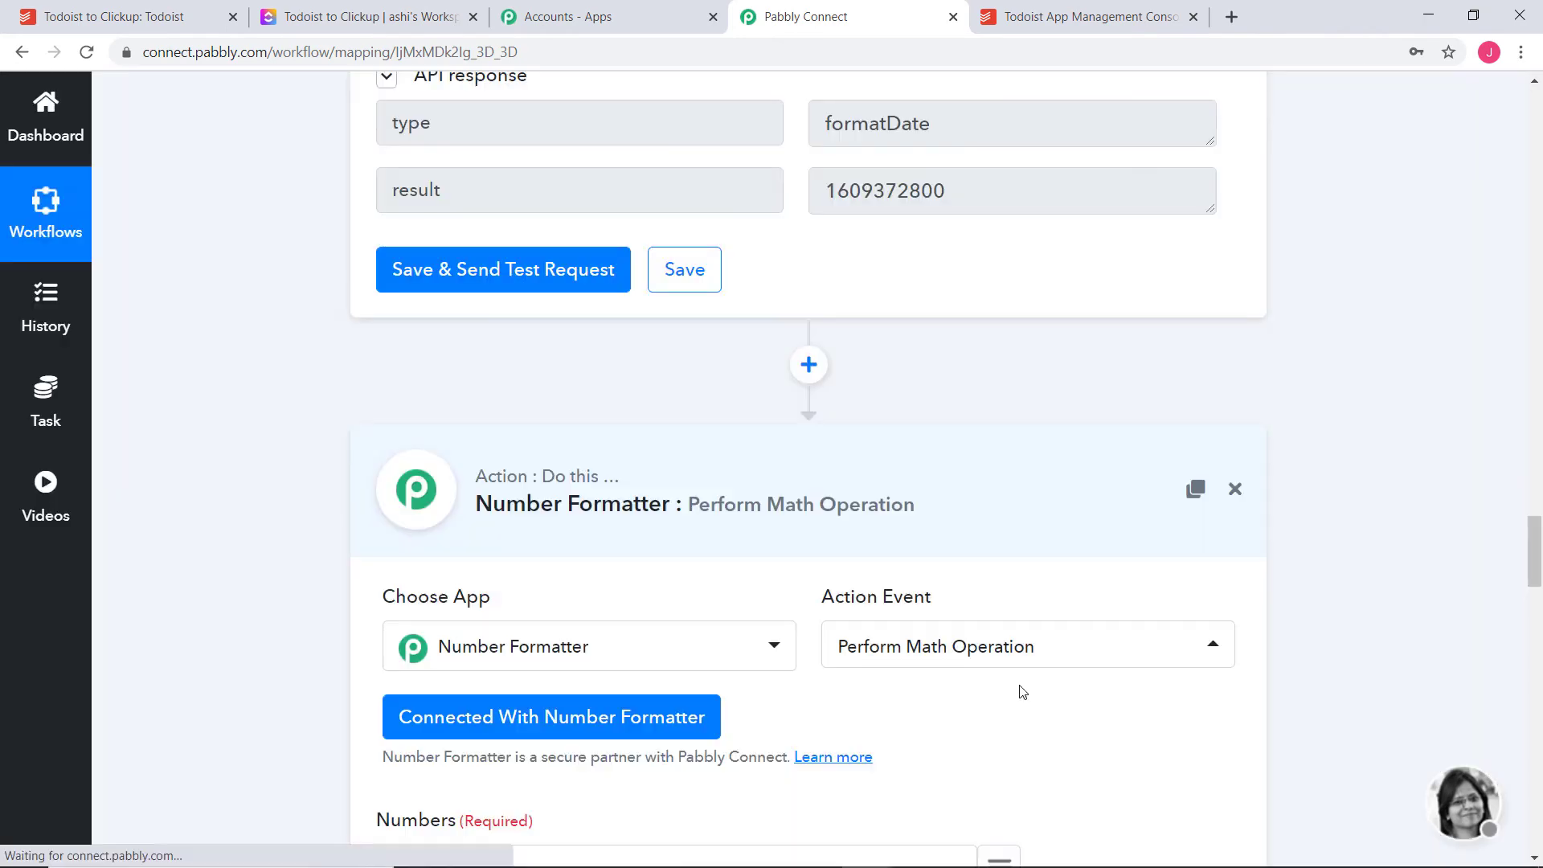
Configure the new Number Formatter to multiply the step 4 result by 1000 and send a test request
scroll(1021, 691, down, 5)
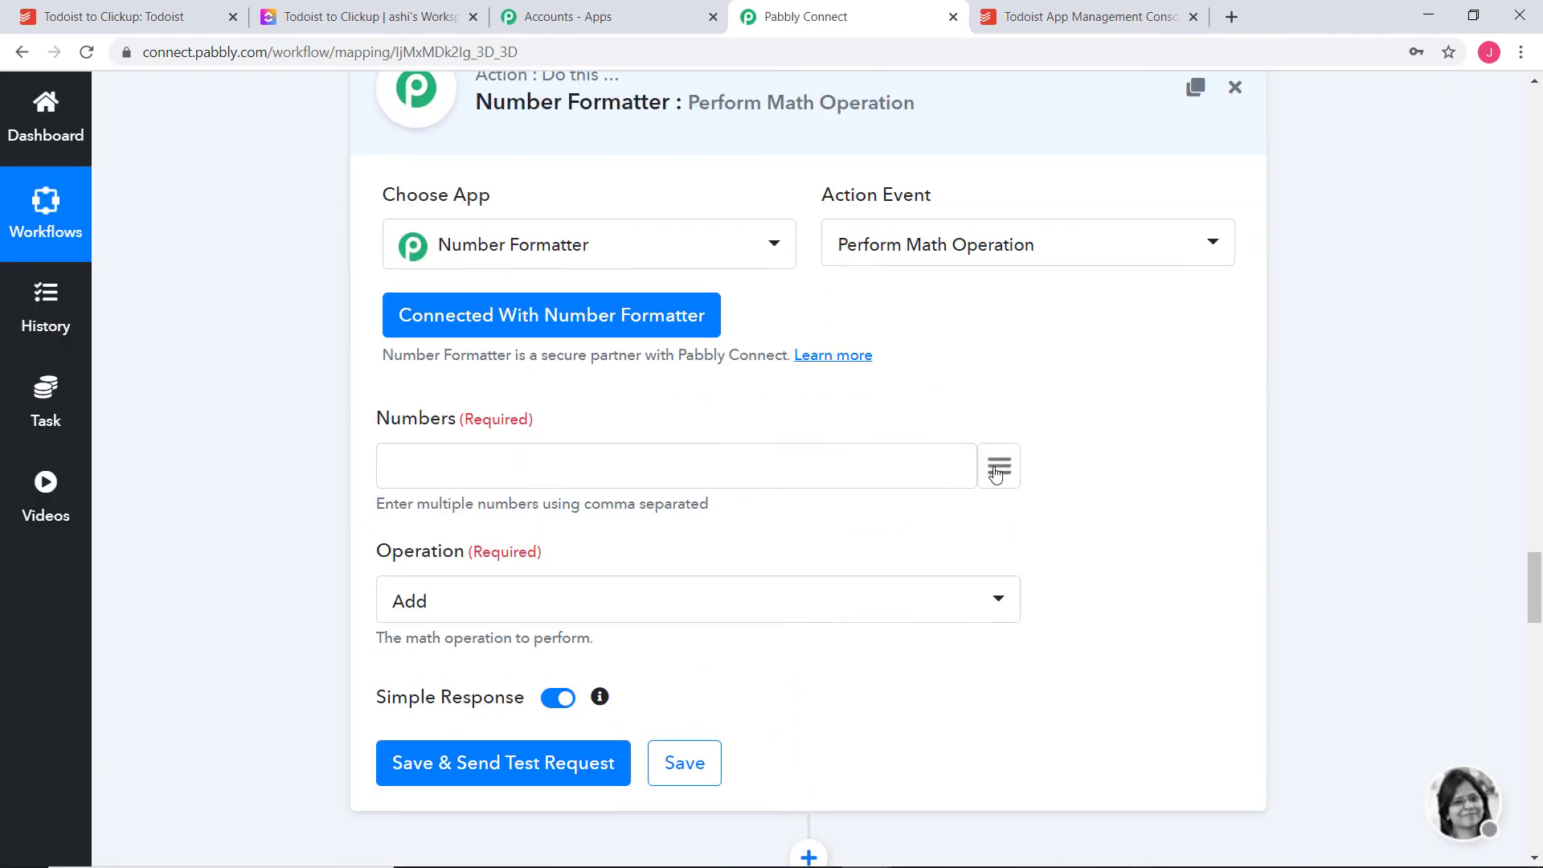
click(999, 467)
scroll(1141, 717, down, 6)
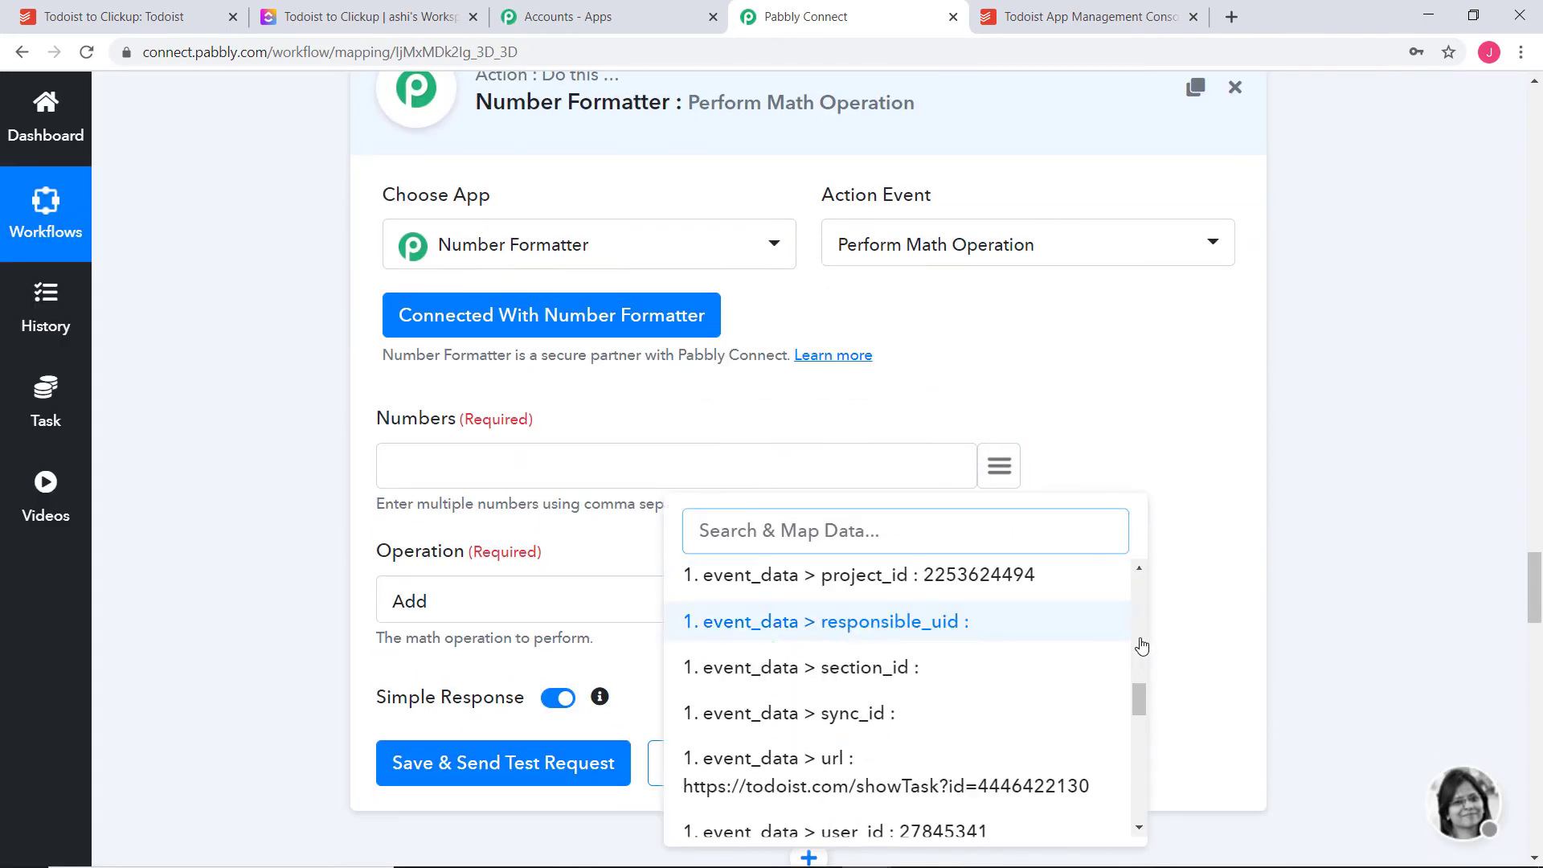
scroll(1141, 772, down, 10)
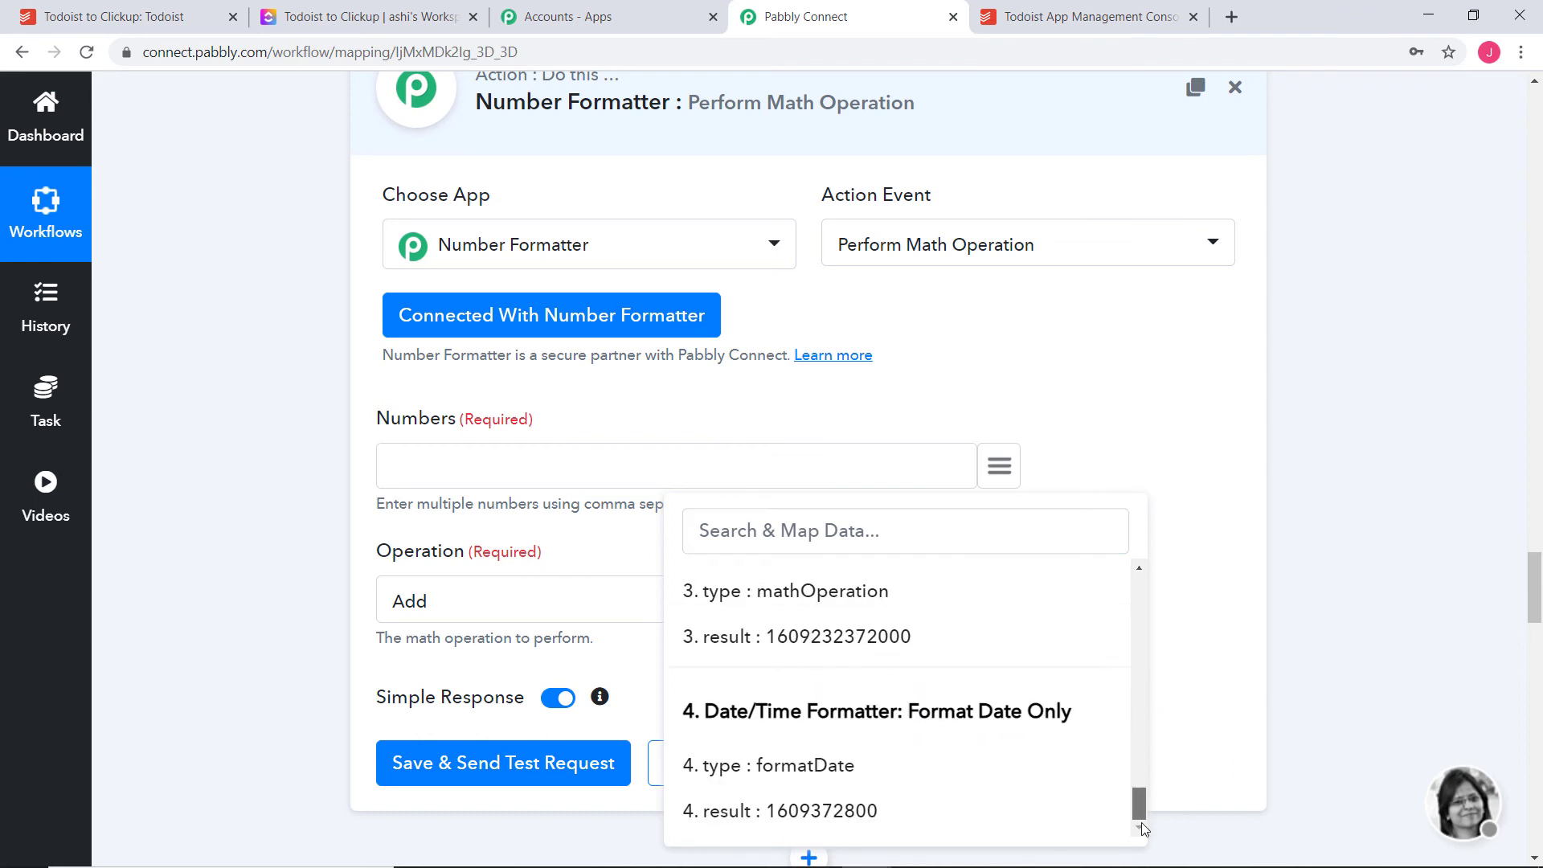
click(828, 801)
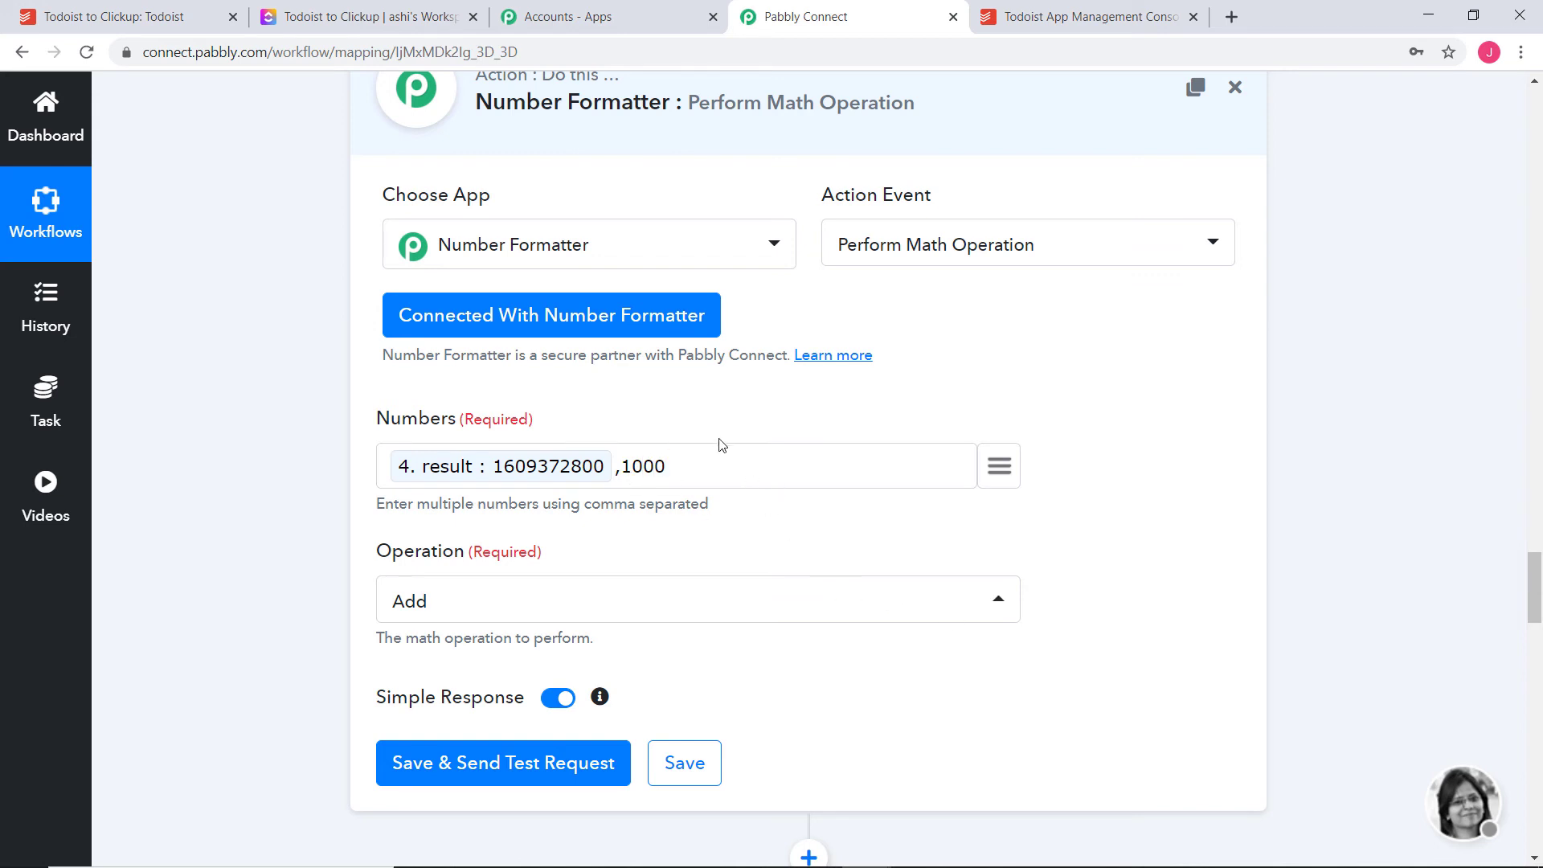
click(864, 612)
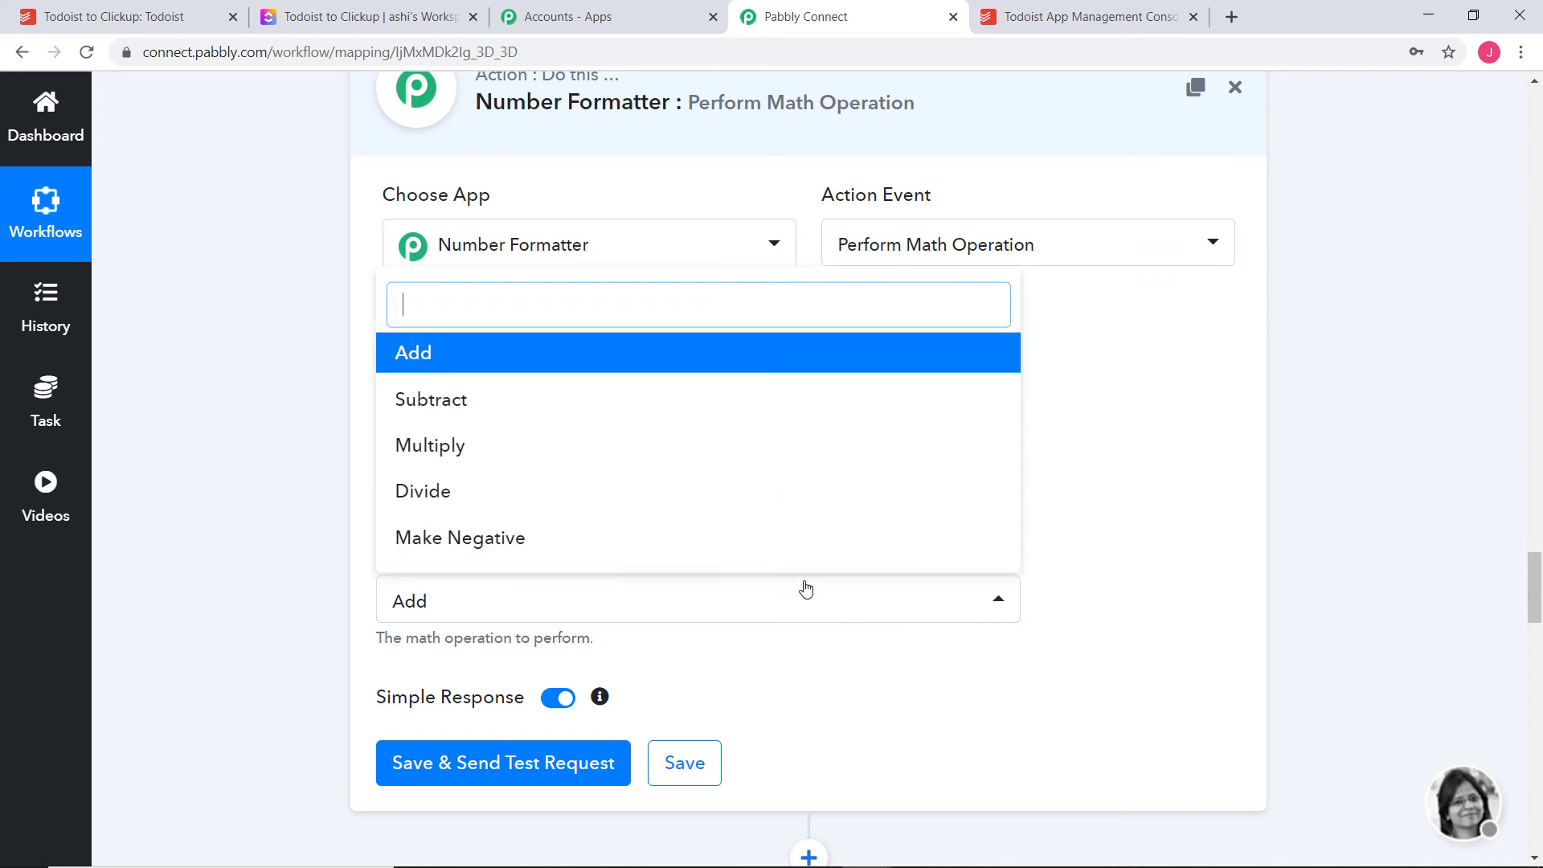
click(628, 444)
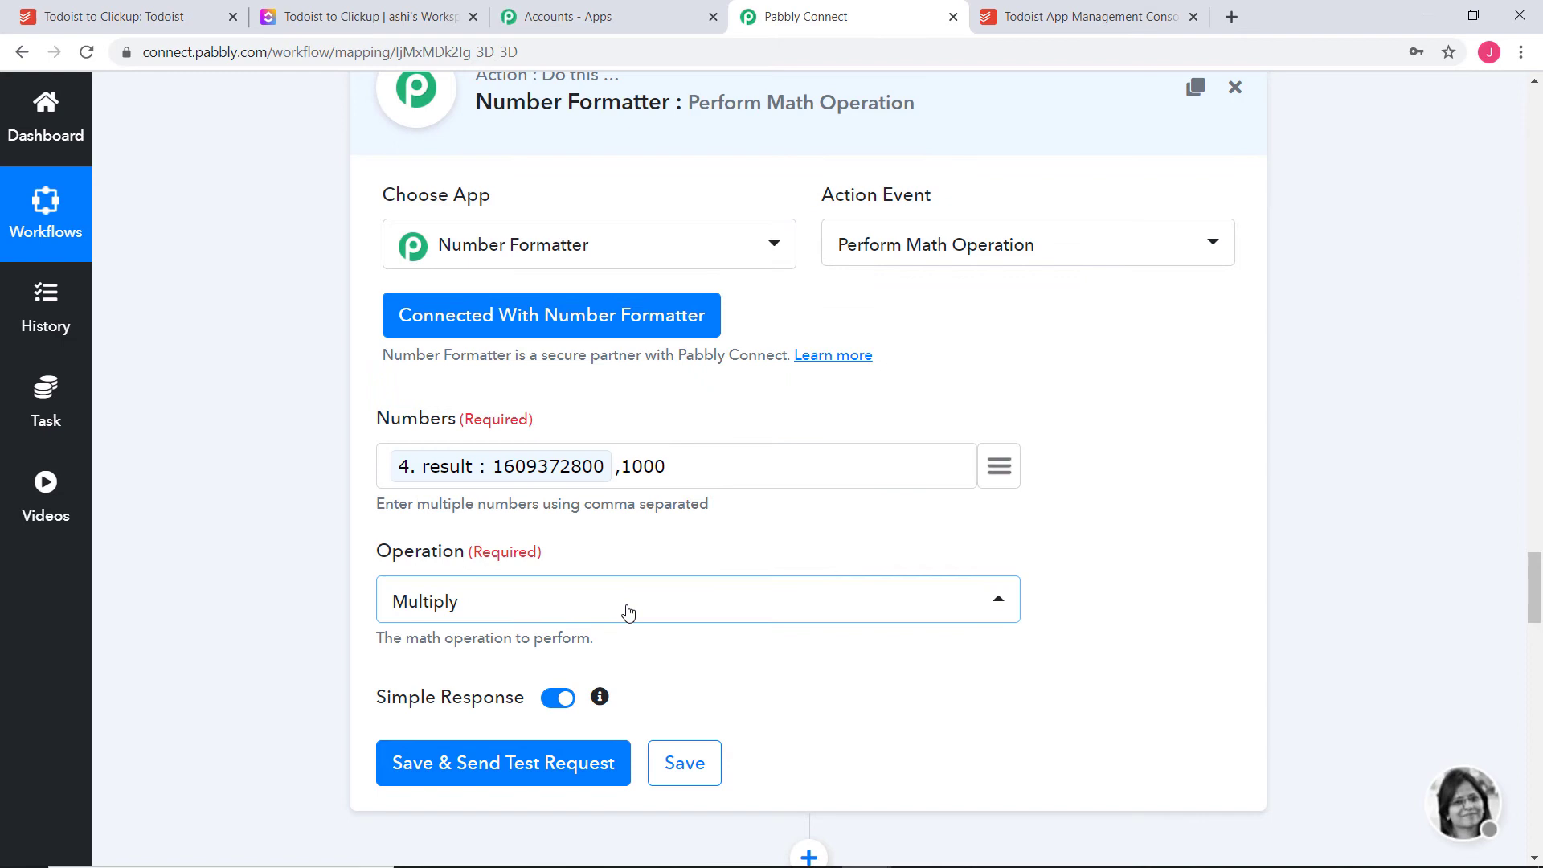
click(511, 761)
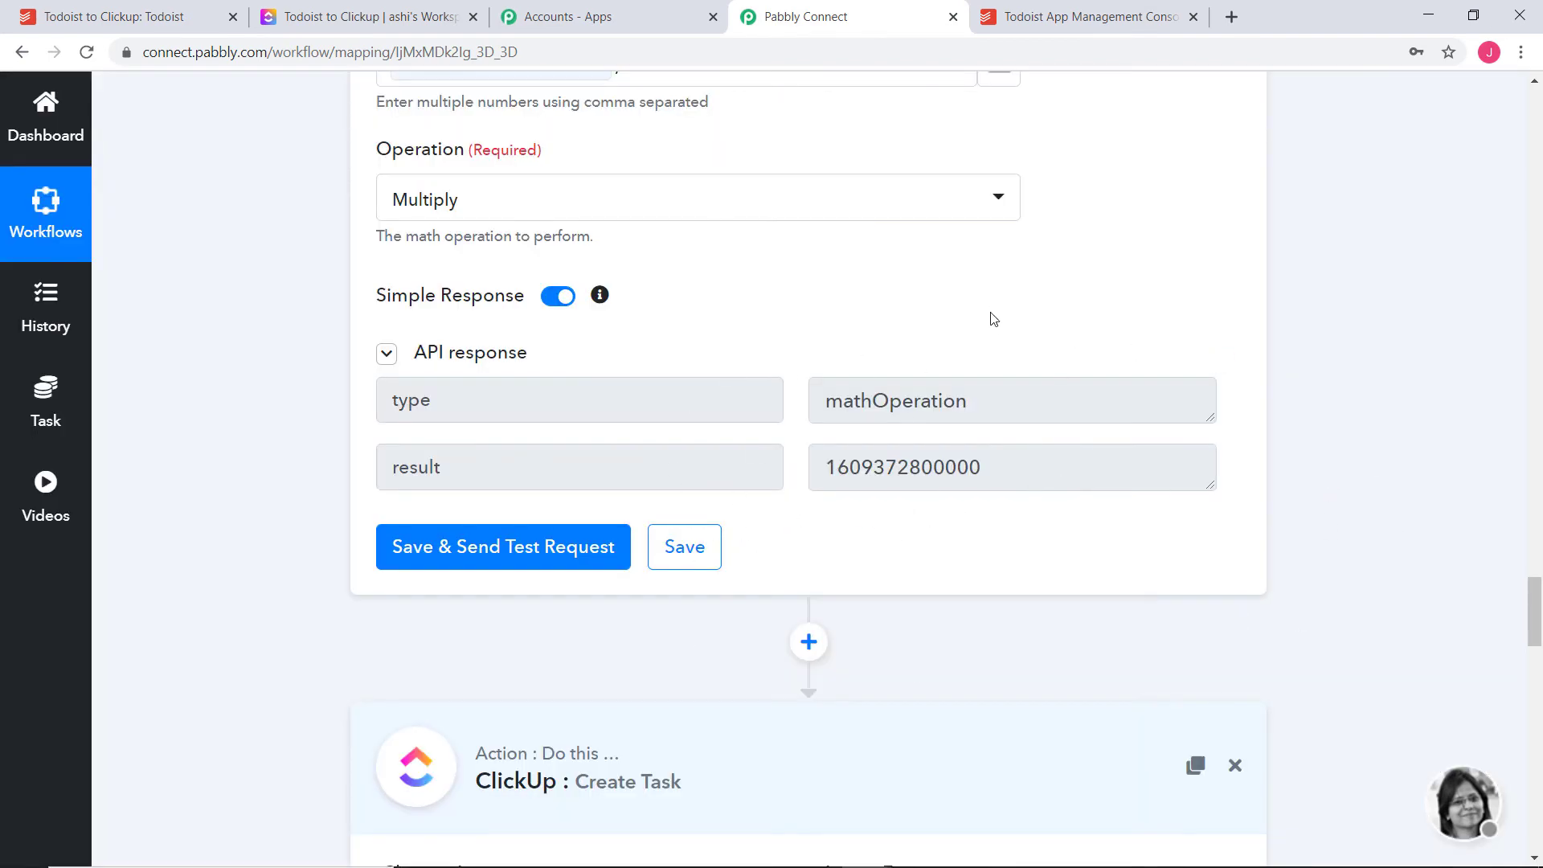
Reconnect the ClickUp Create Task step using the existing ClickUp #1 credentials
scroll(1357, 510, down, 8)
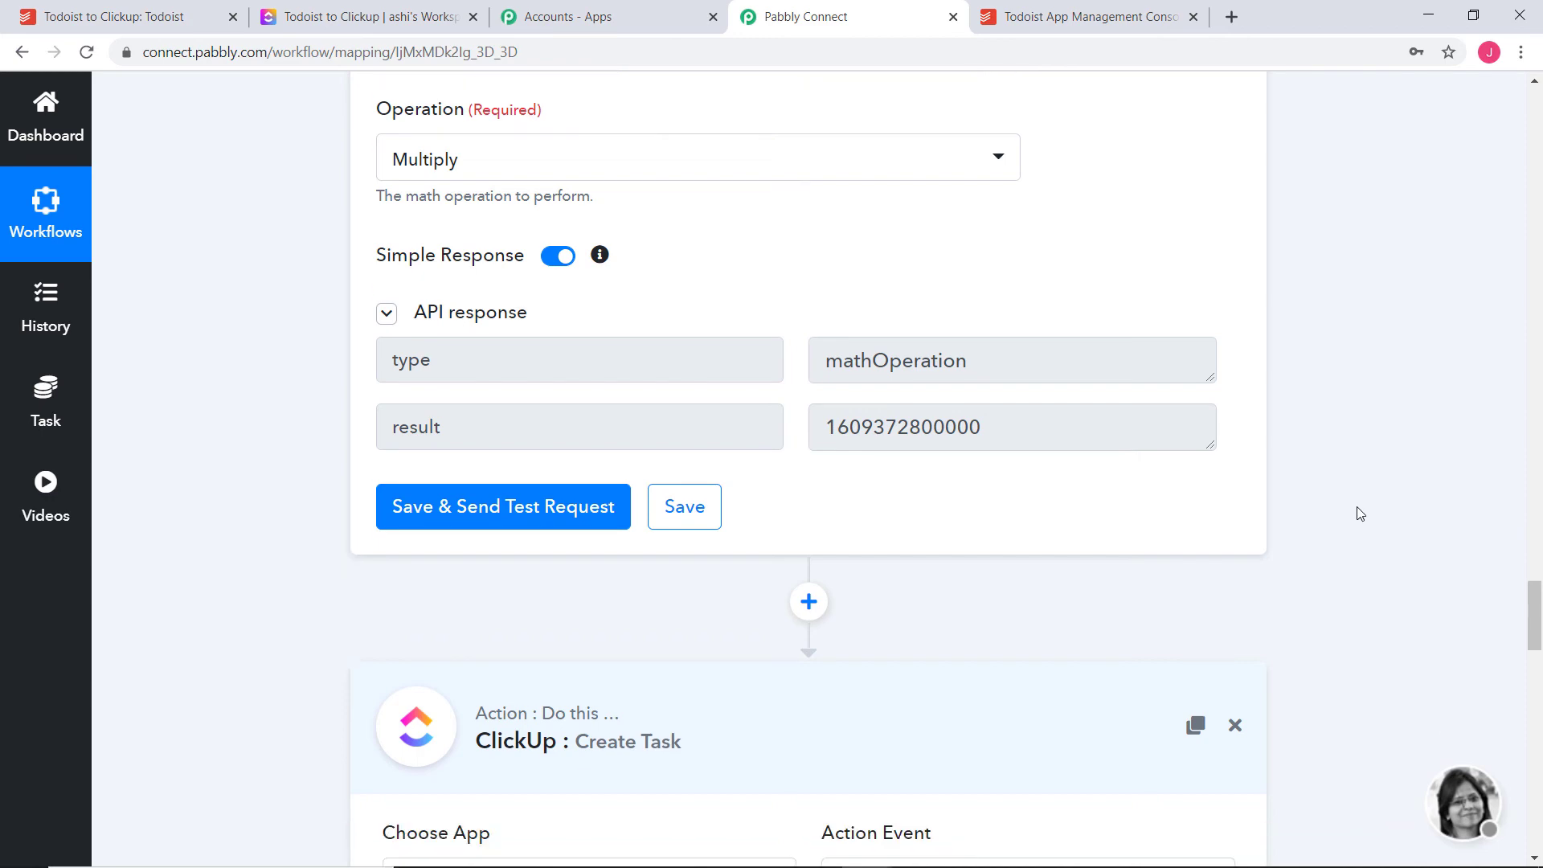
click(511, 394)
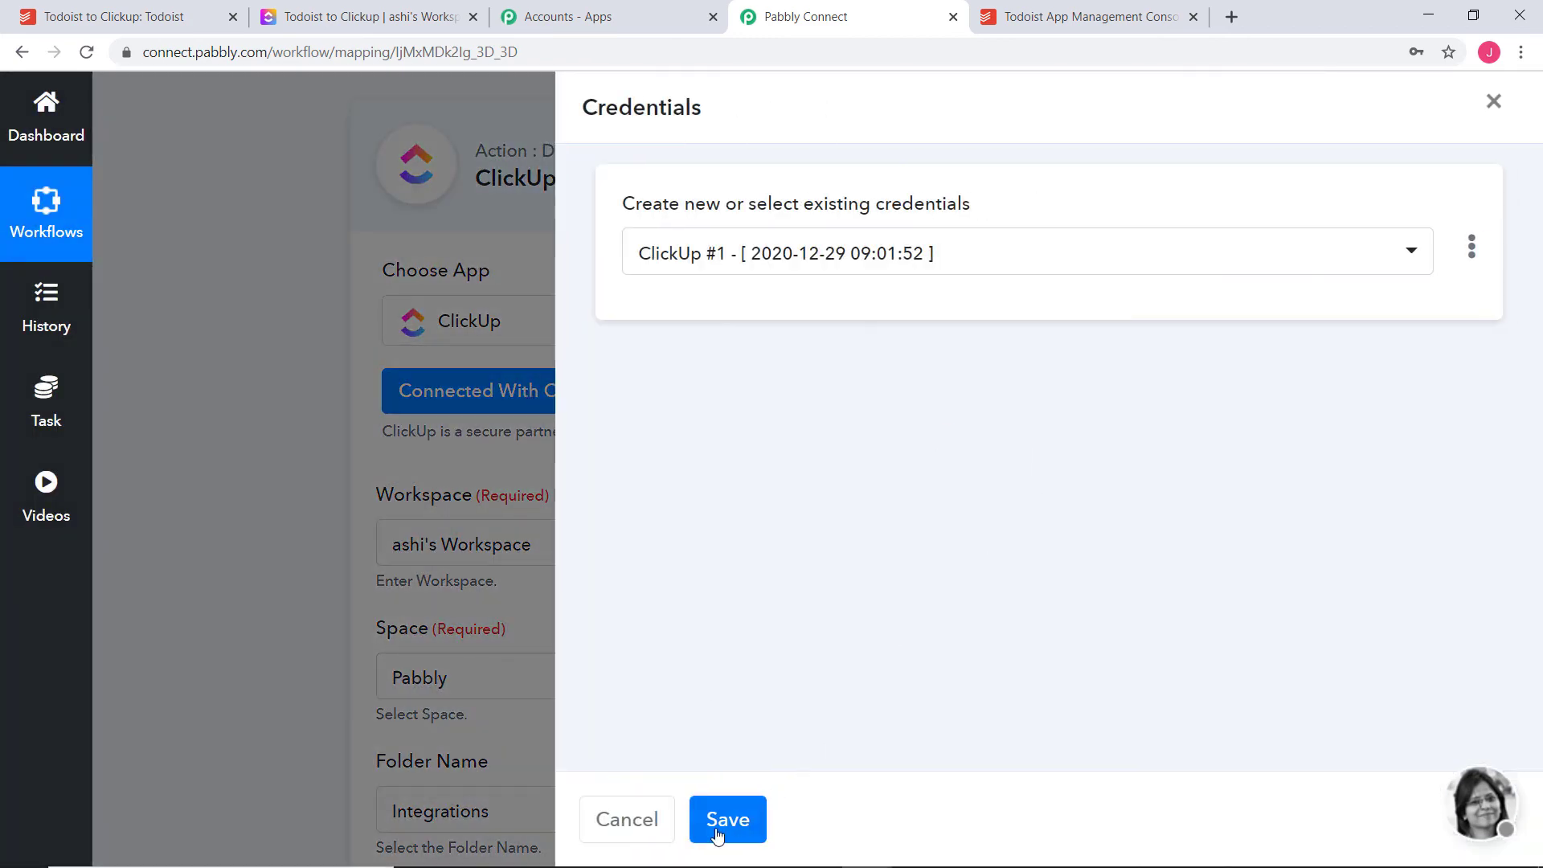
click(726, 819)
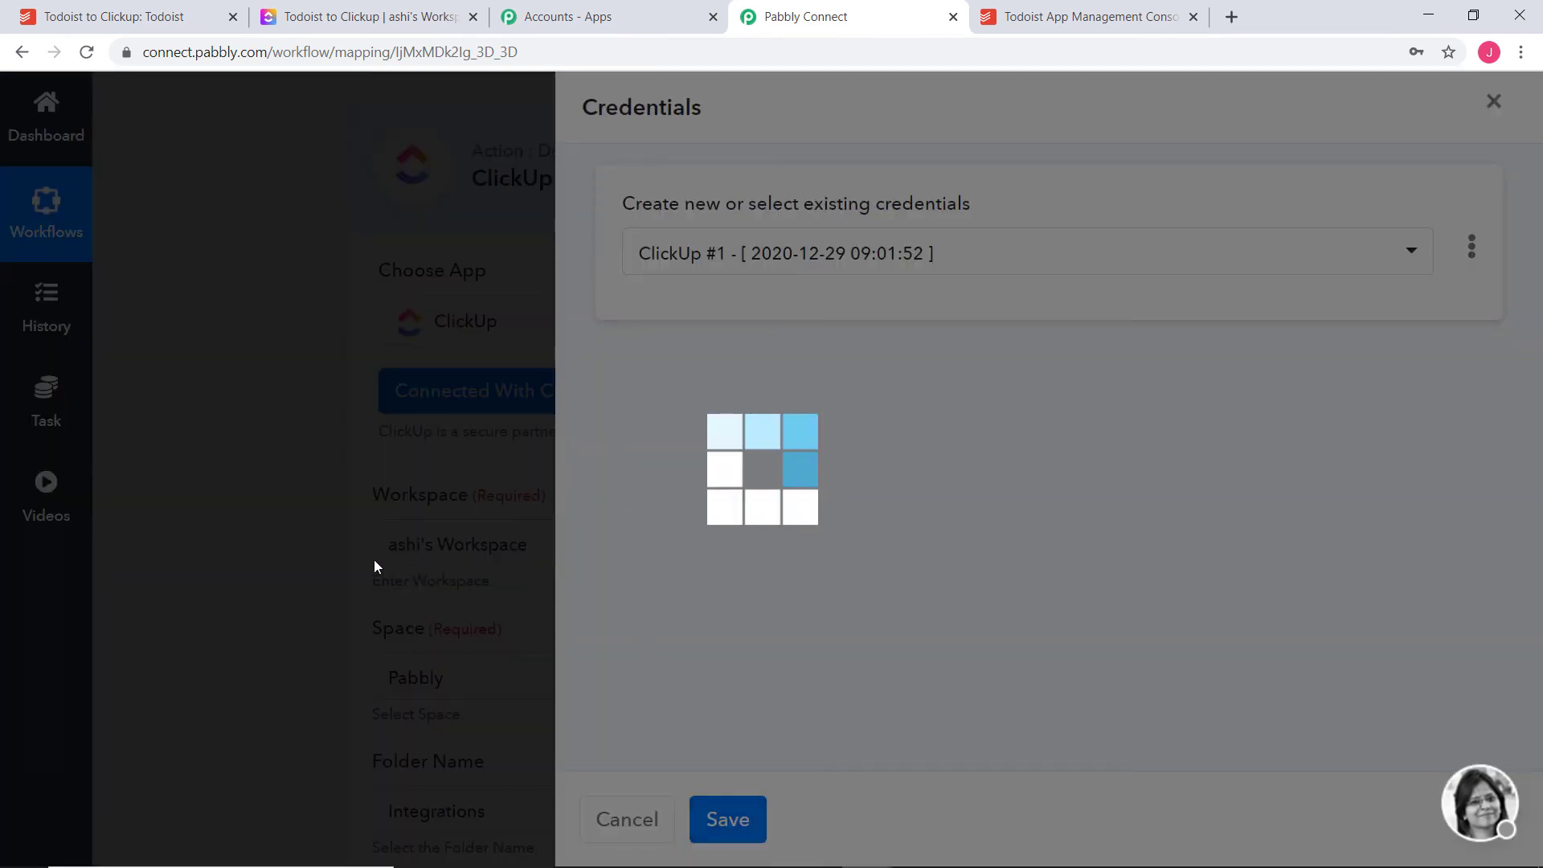
Map the ClickUp step's Due Date to the step 5 Number Formatter result
scroll(974, 536, down, 15)
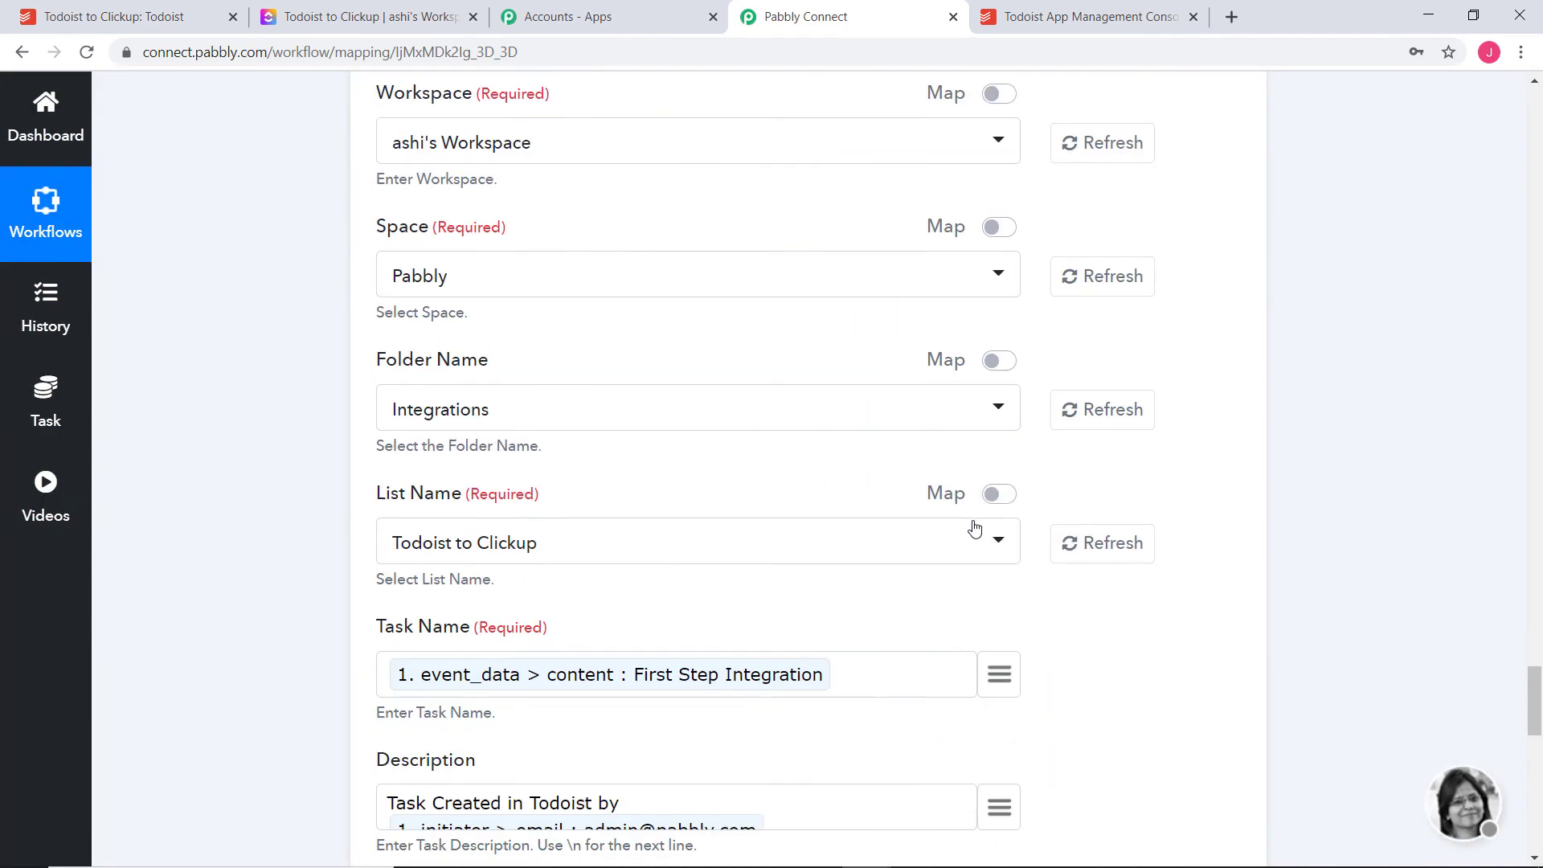
scroll(974, 528, down, 3)
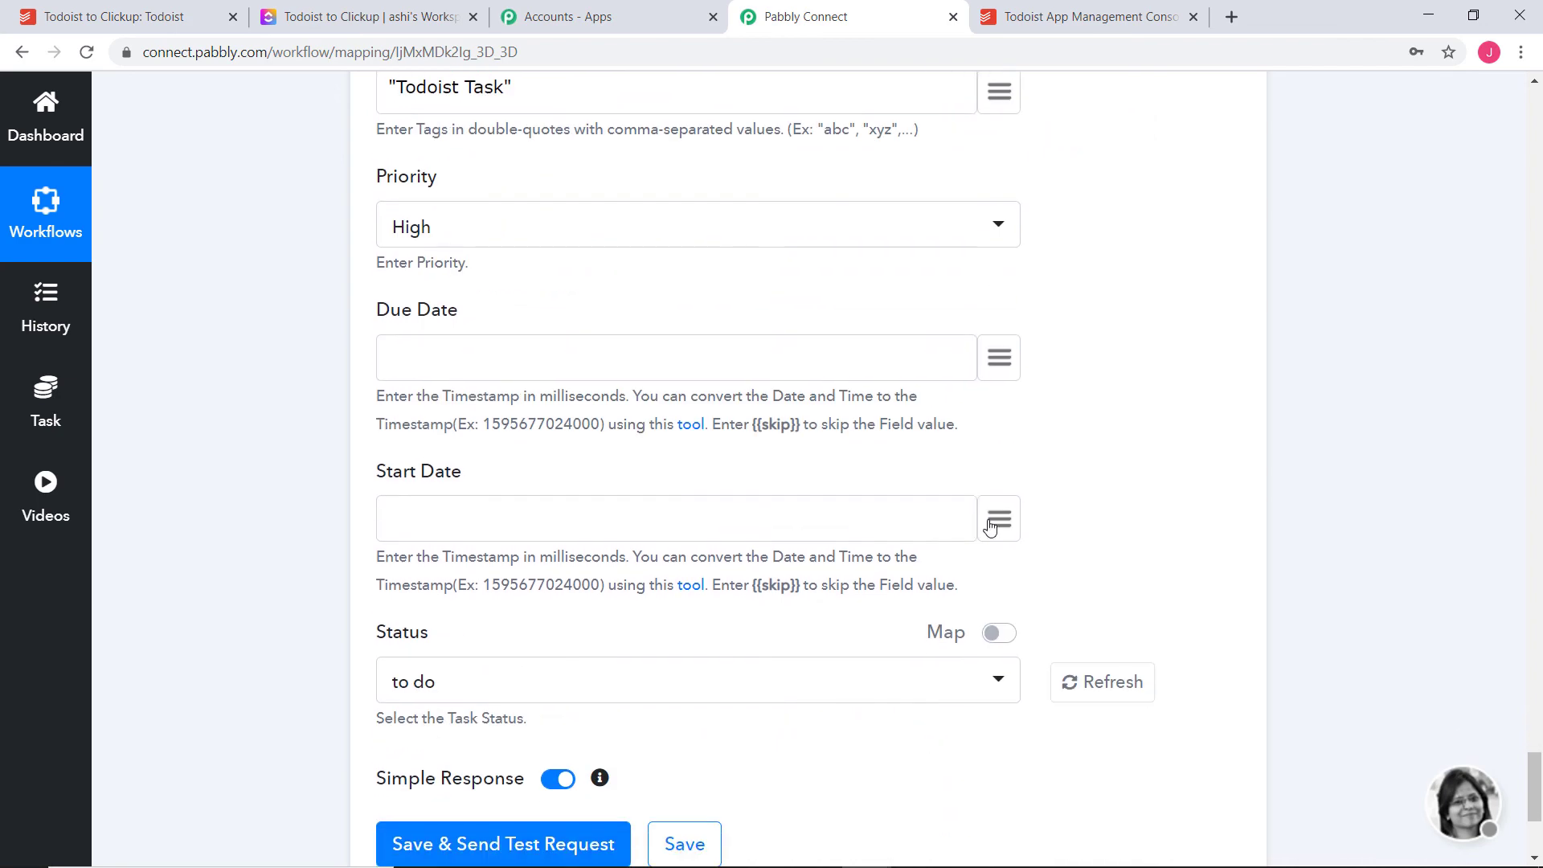
click(1006, 360)
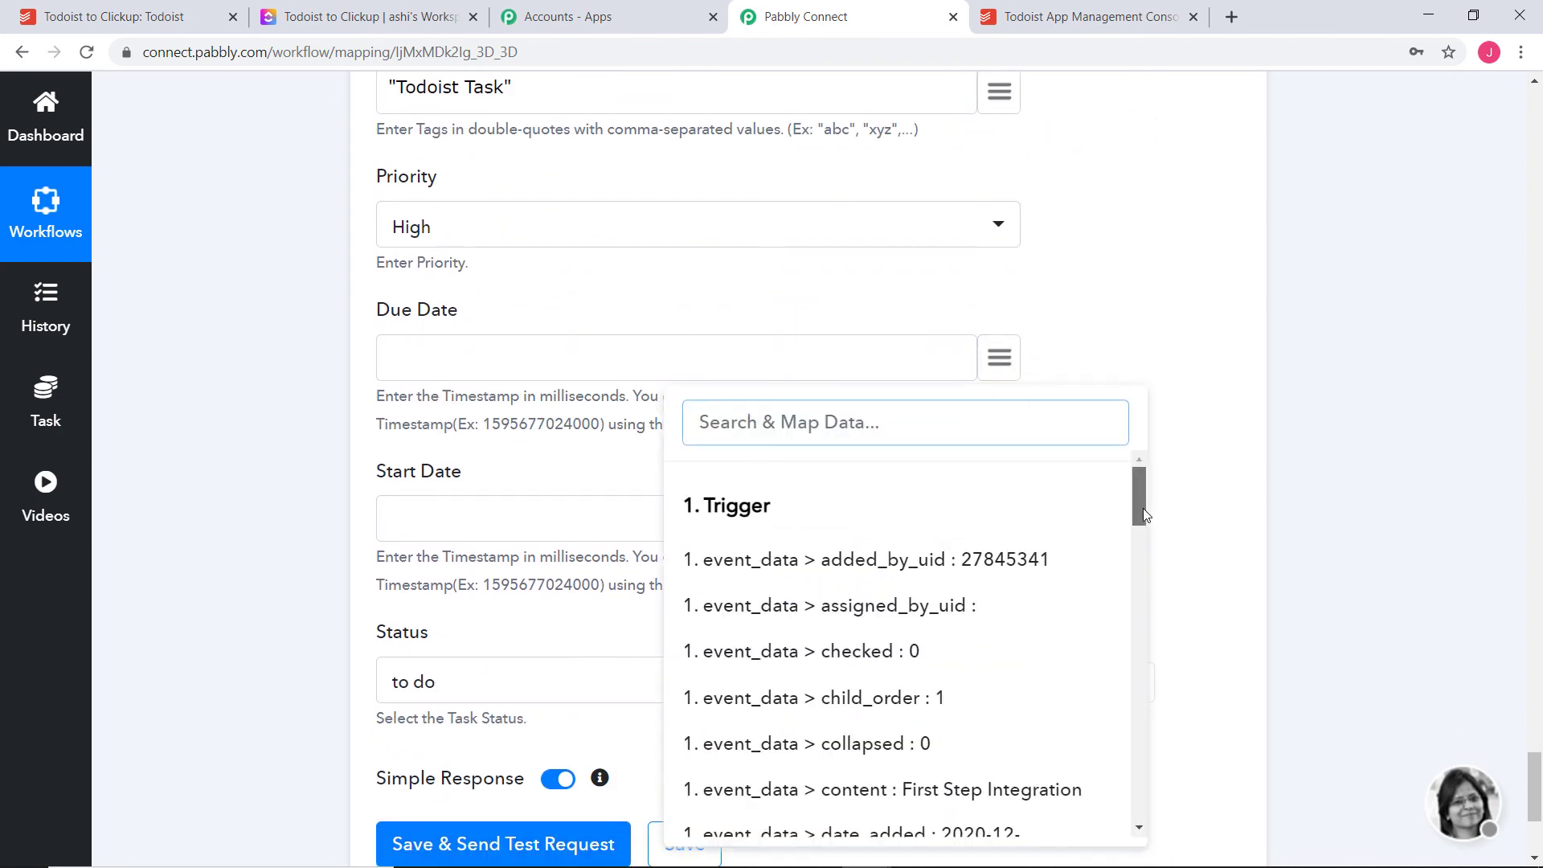
drag(1142, 508, 1041, 850)
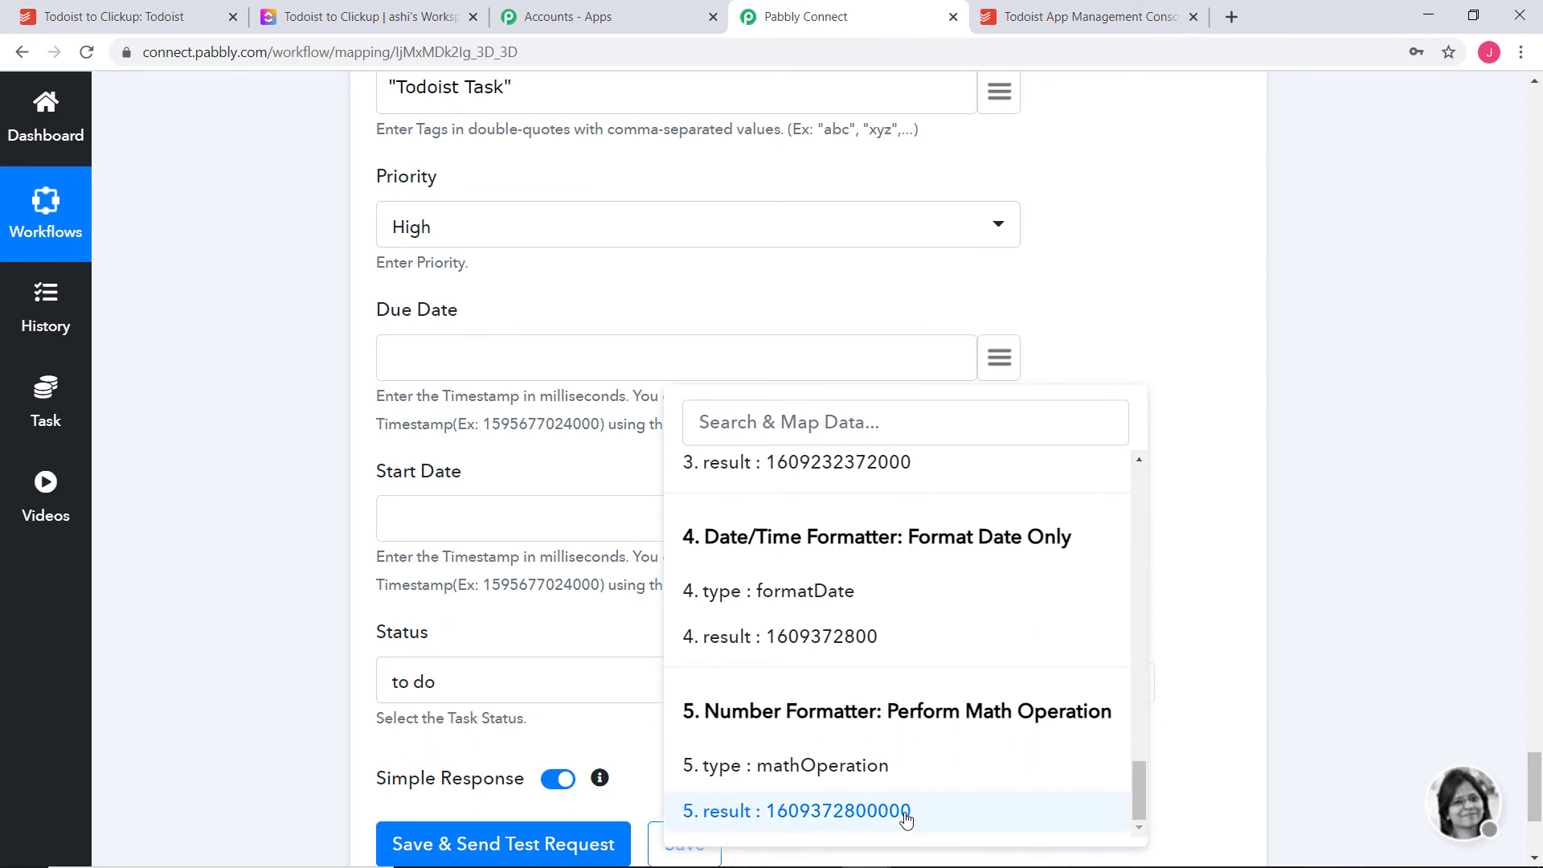
click(827, 811)
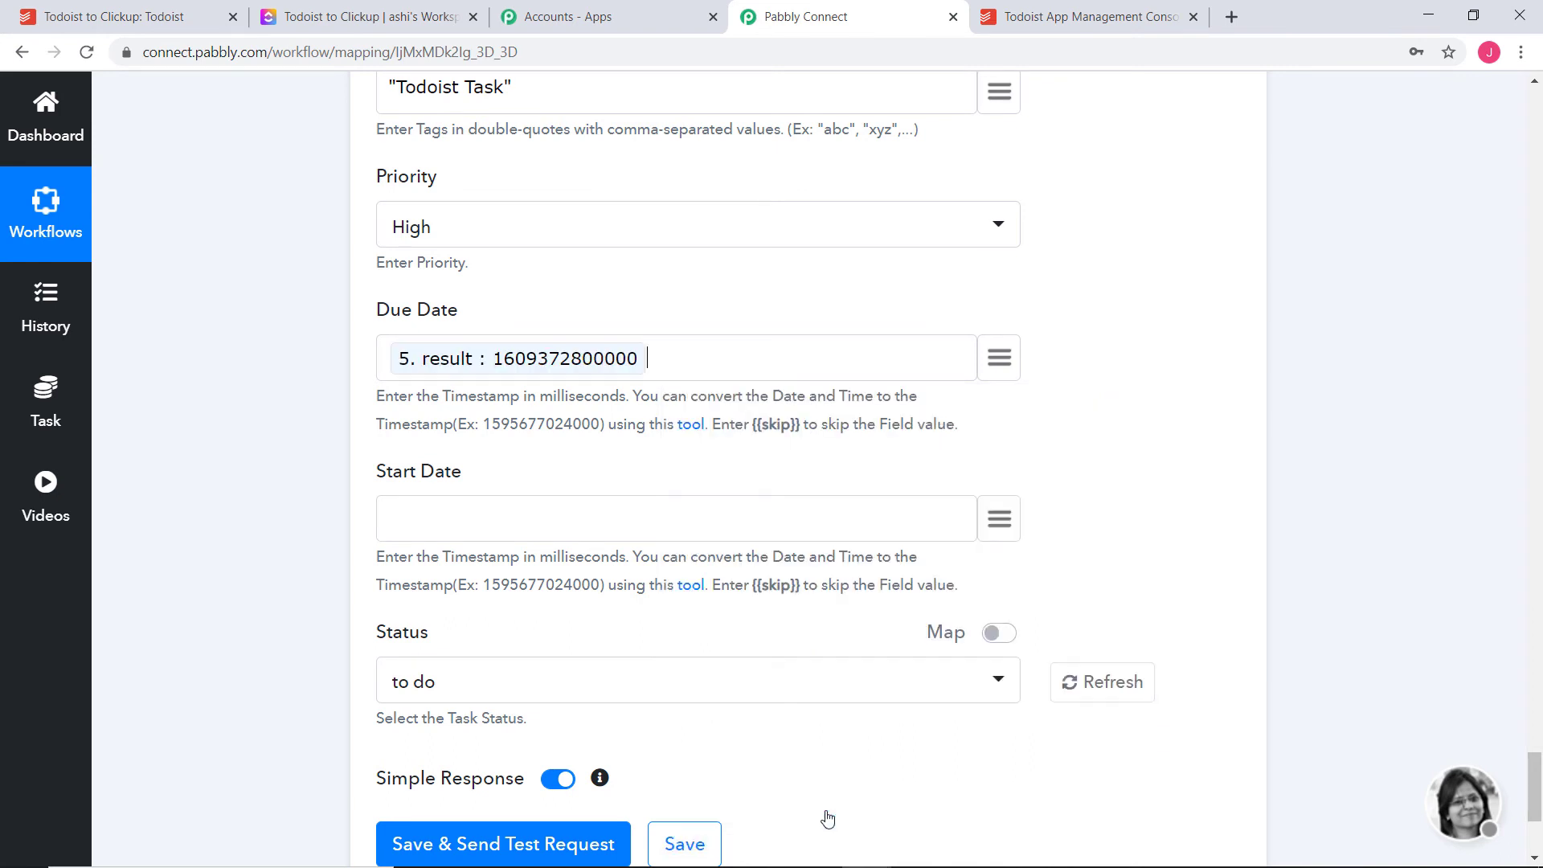
Map the ClickUp step's Start Date to the step 3 Number Formatter result
click(1001, 523)
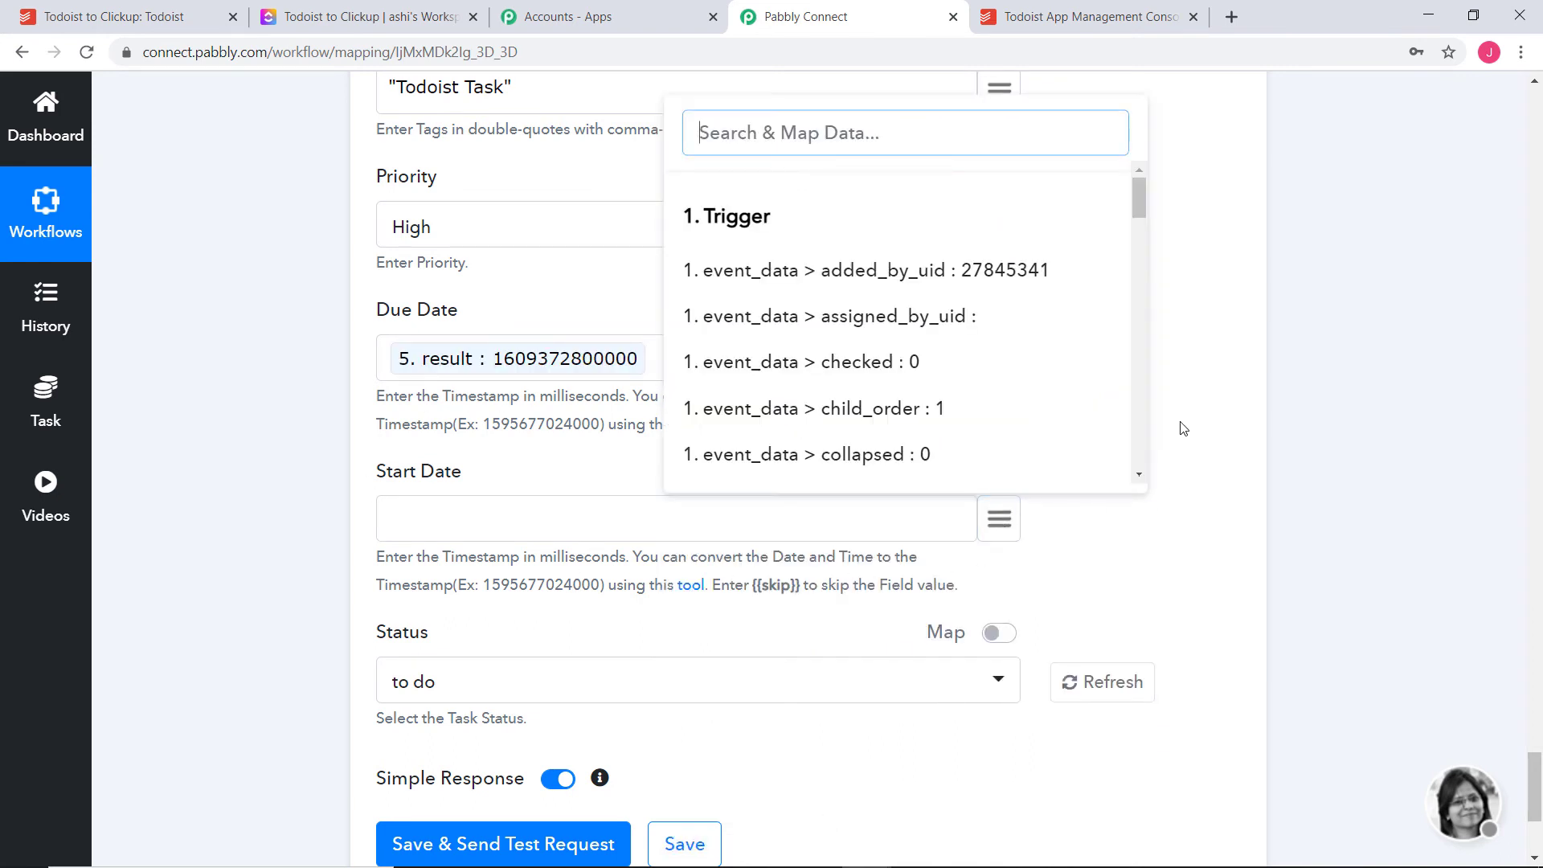
drag(1139, 200, 1154, 402)
scroll(940, 374, down, 3)
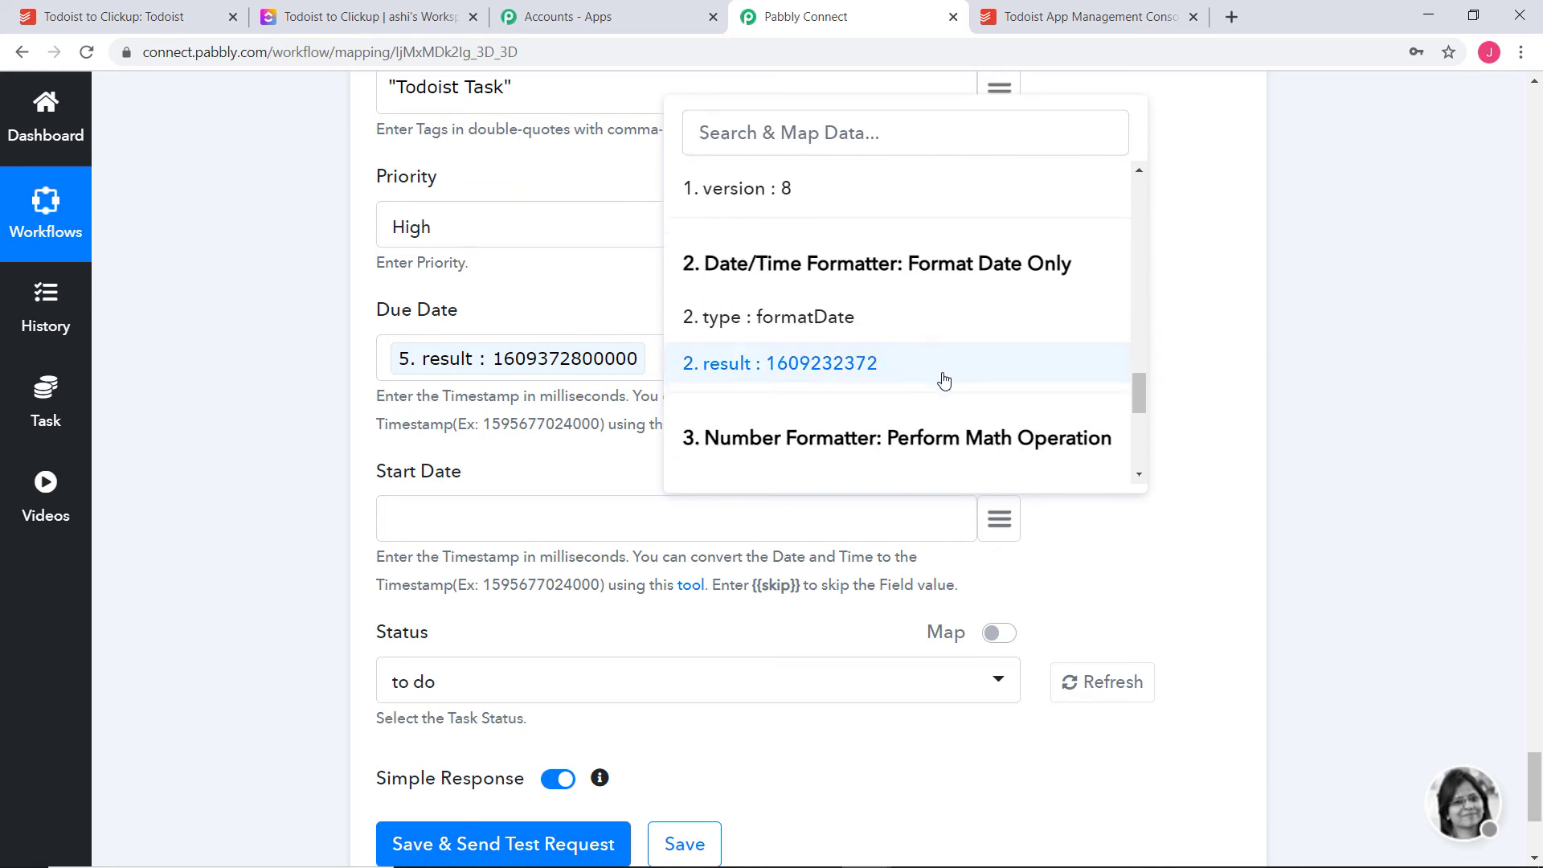
click(940, 350)
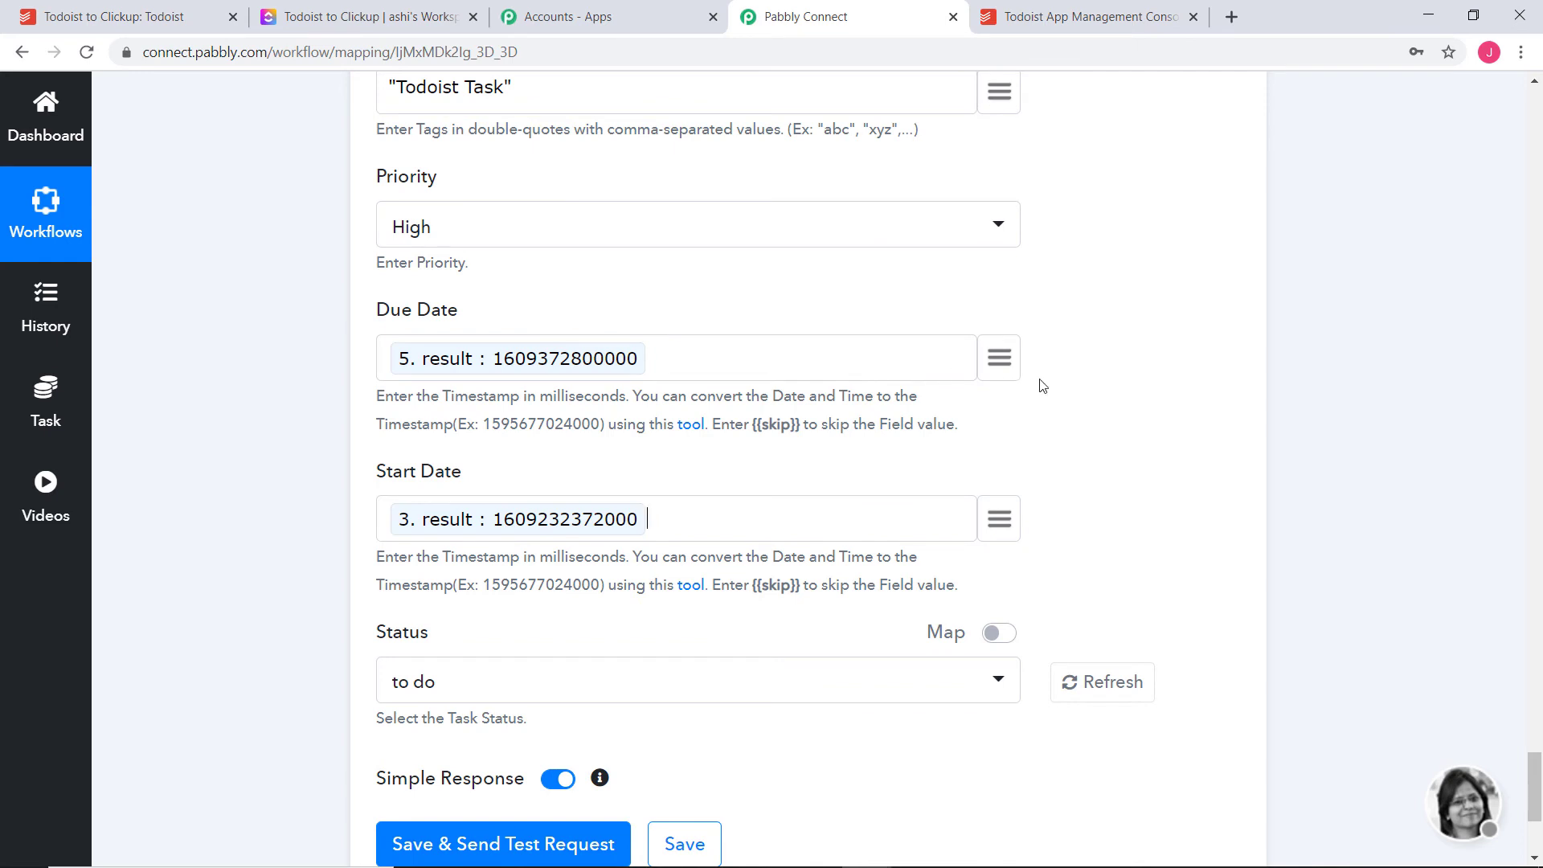
Select "to do" as the ClickUp task status and send a test request for the step
scroll(1042, 386, down, 2)
click(868, 484)
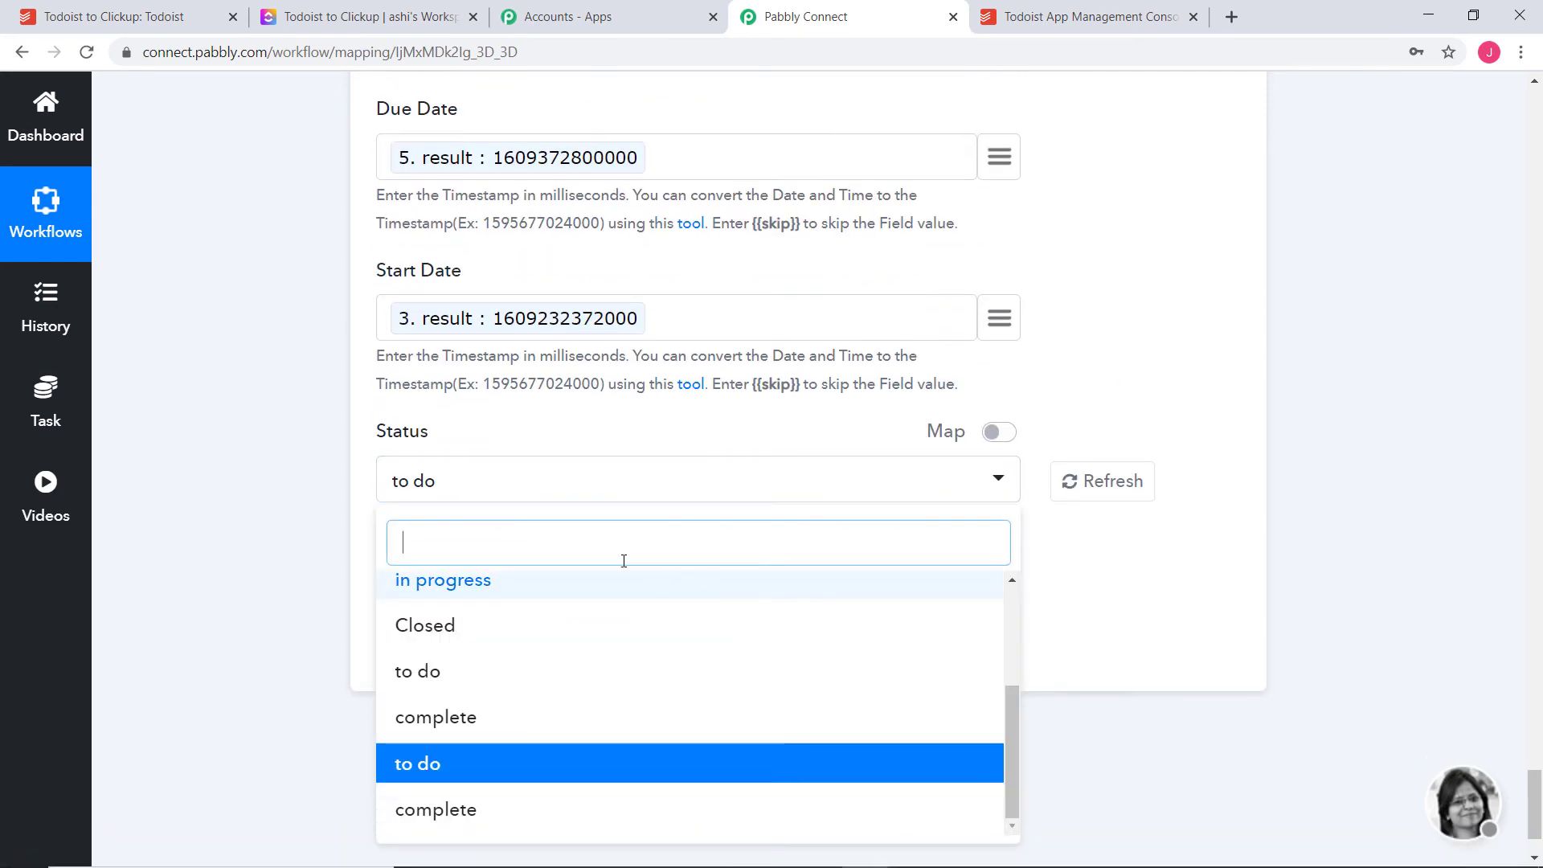
click(521, 752)
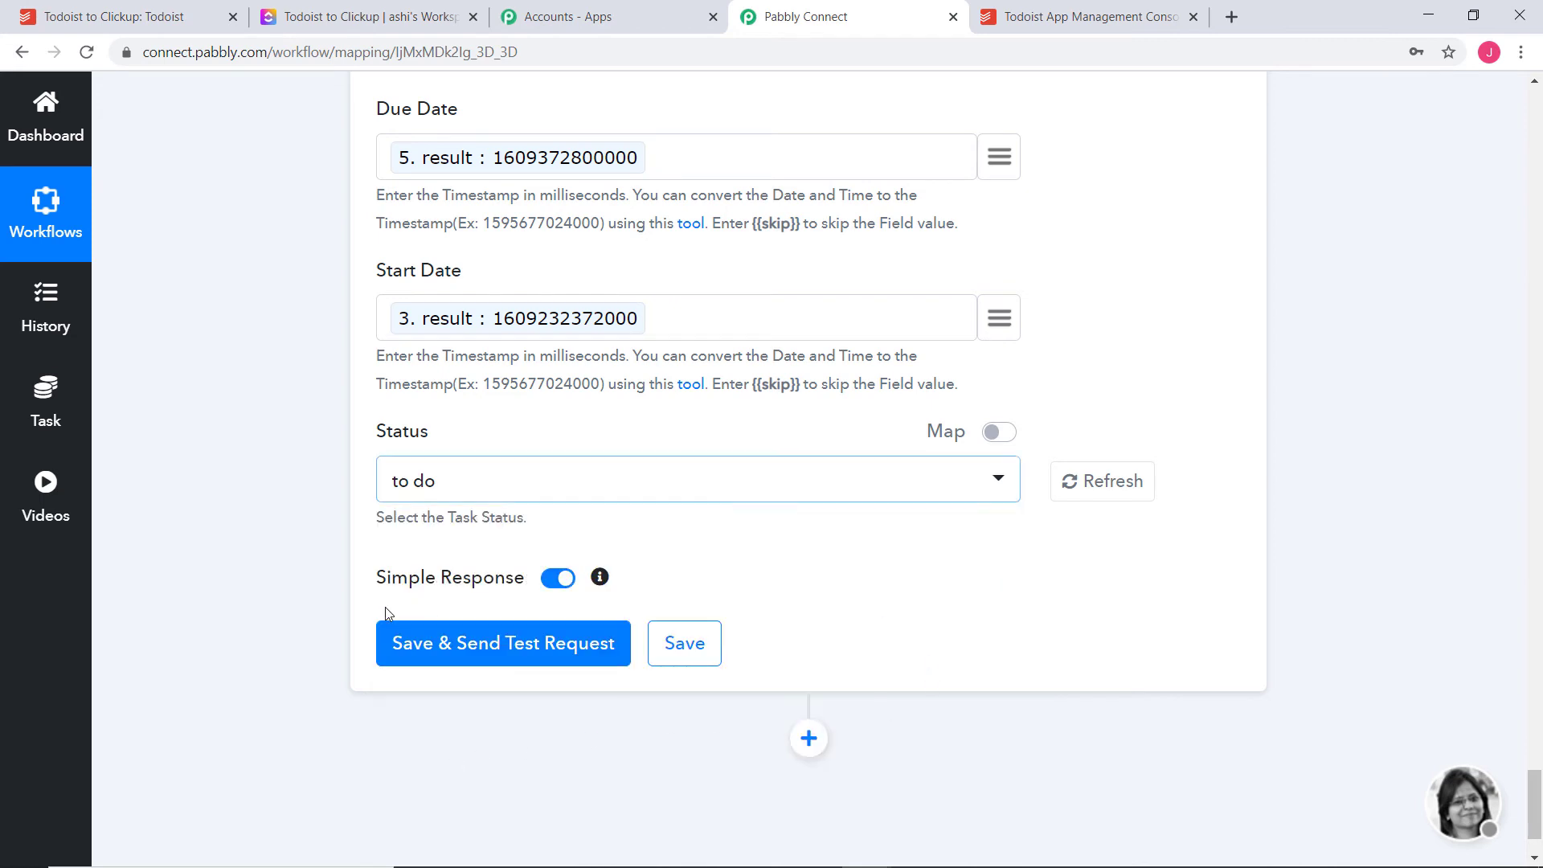
click(502, 645)
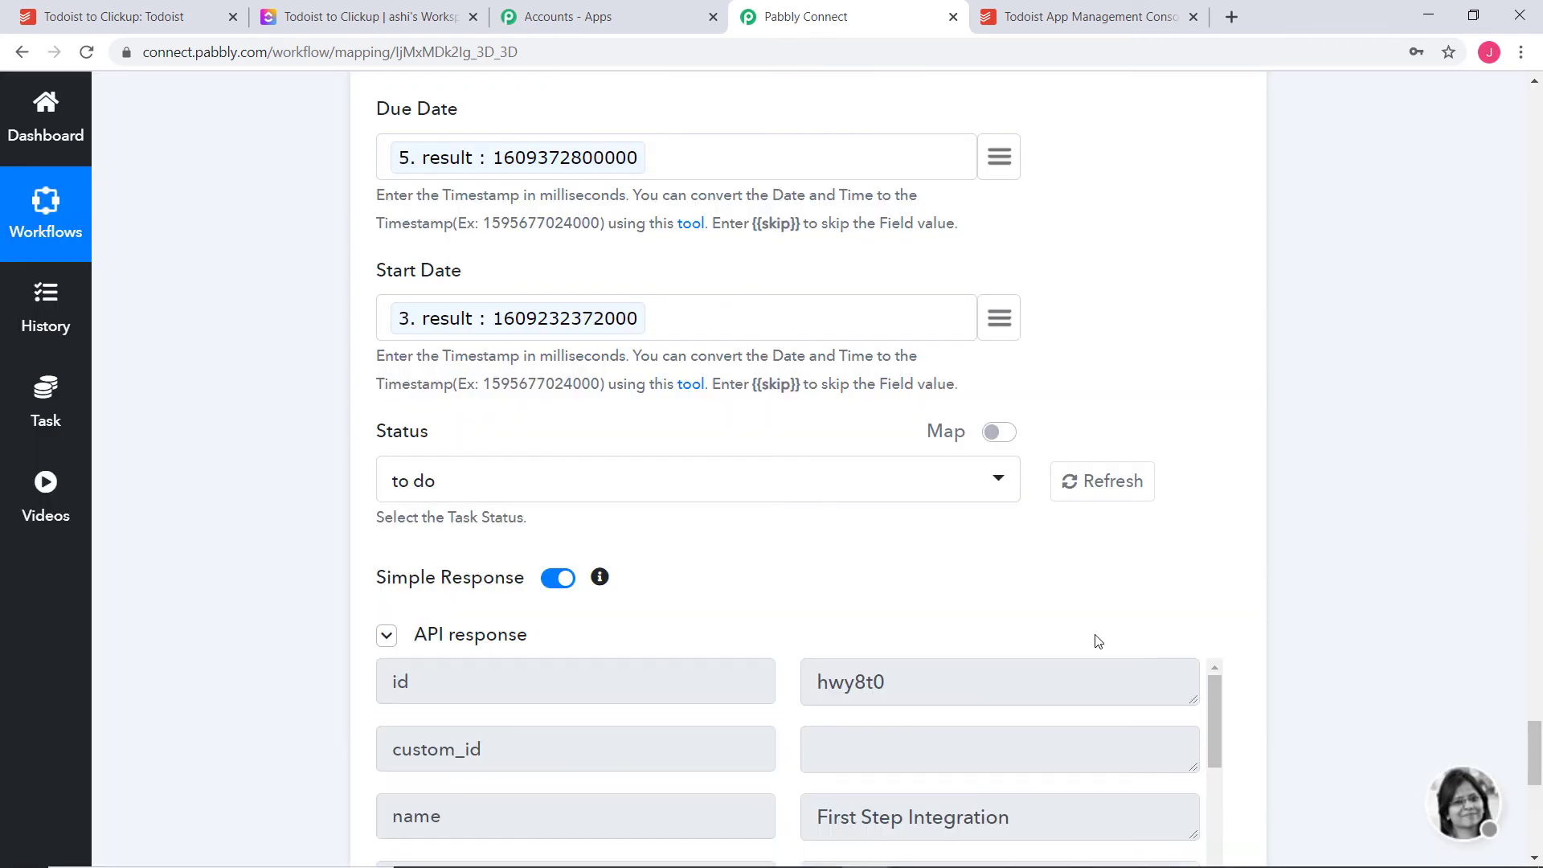
Review the API response of the ClickUp test request and save the step
scroll(1135, 594, down, 8)
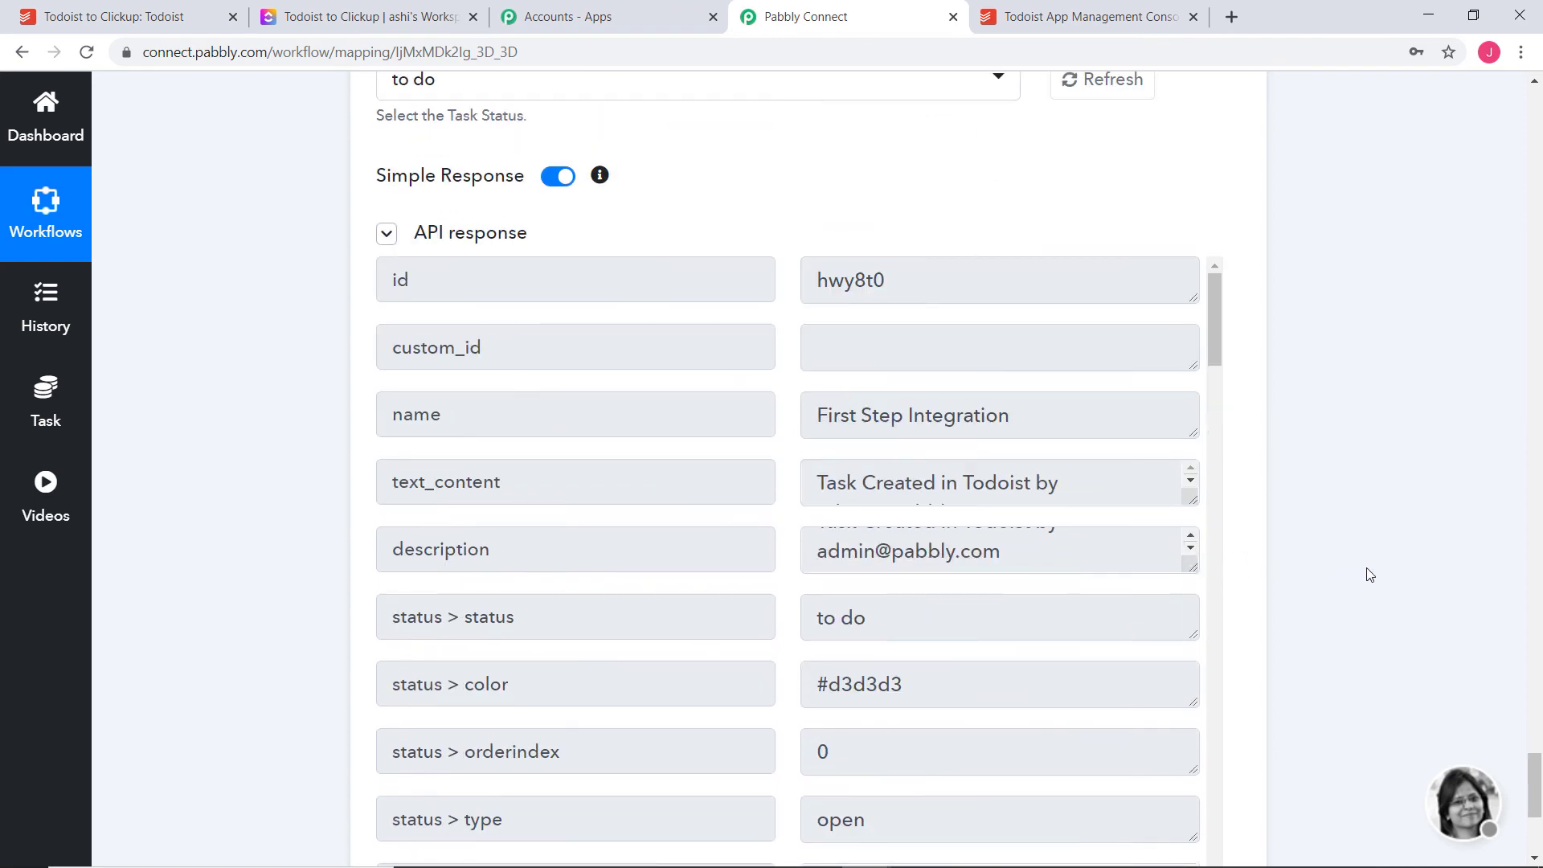
scroll(1371, 574, down, 2)
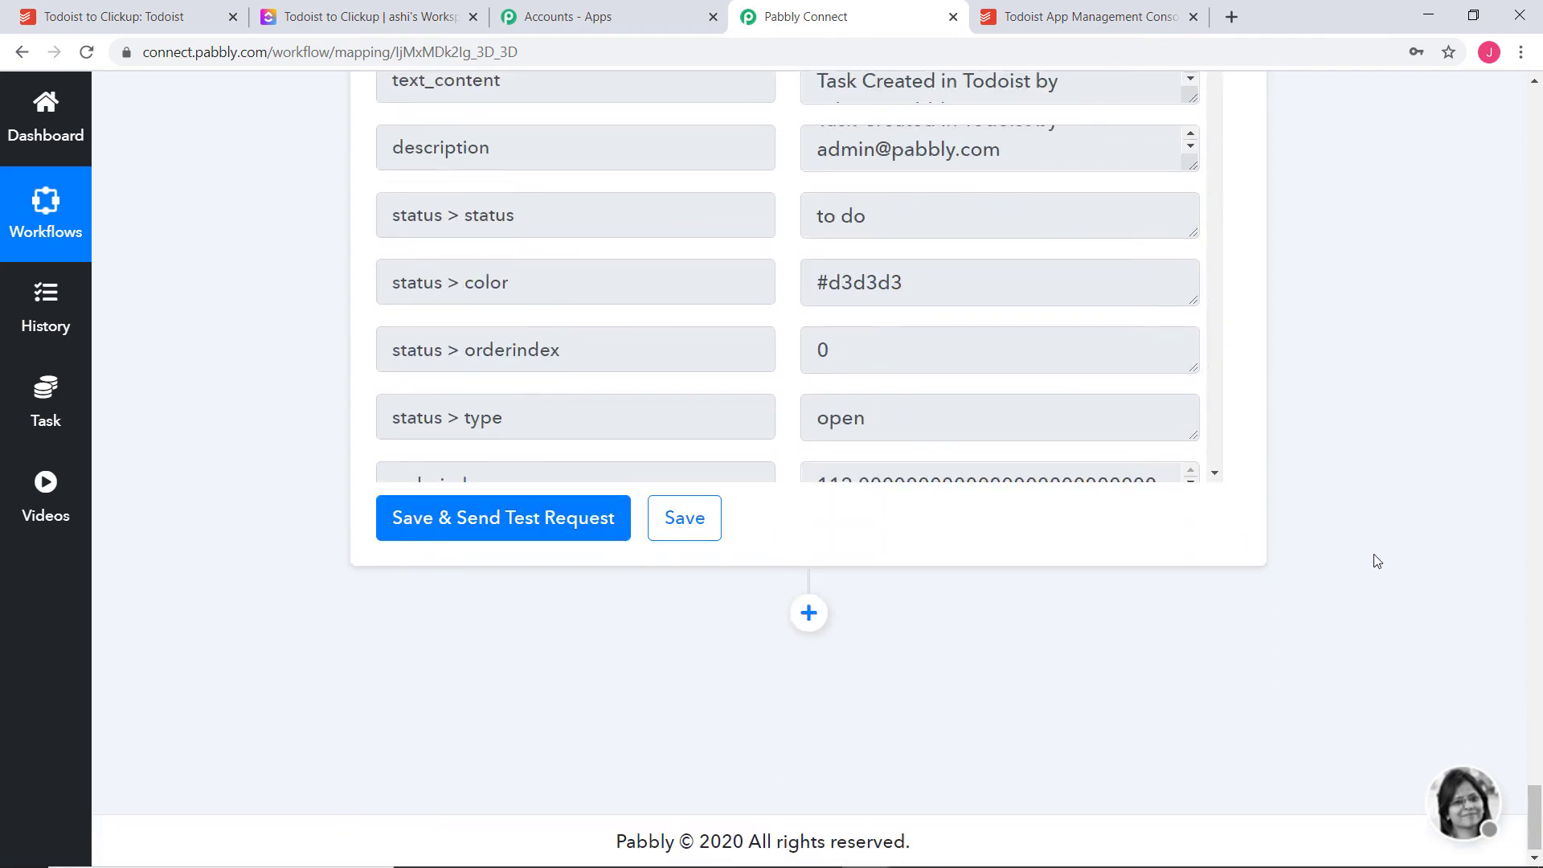
click(706, 536)
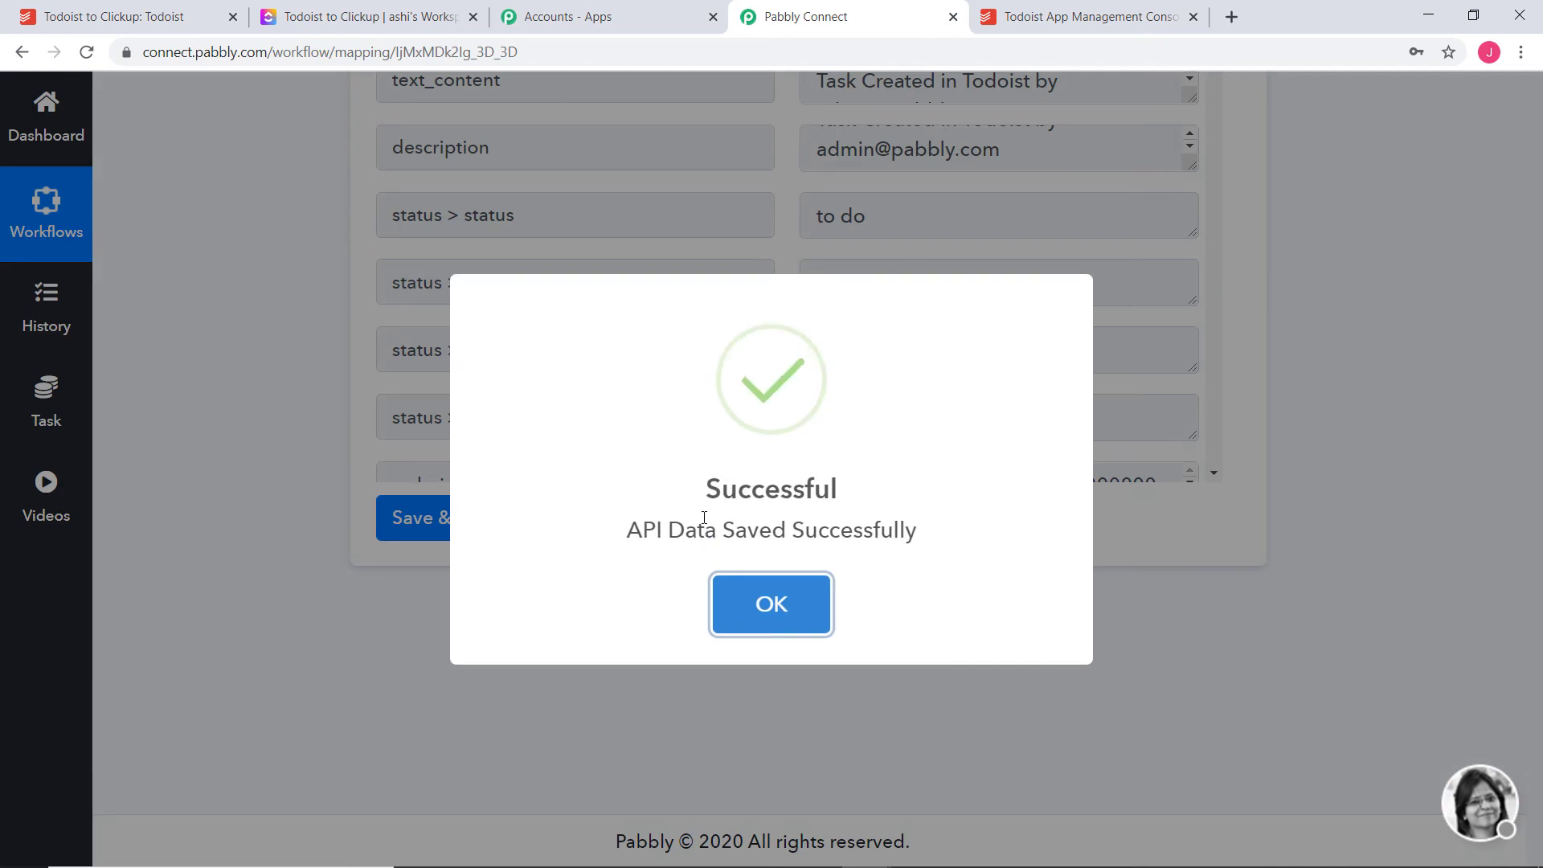
click(794, 625)
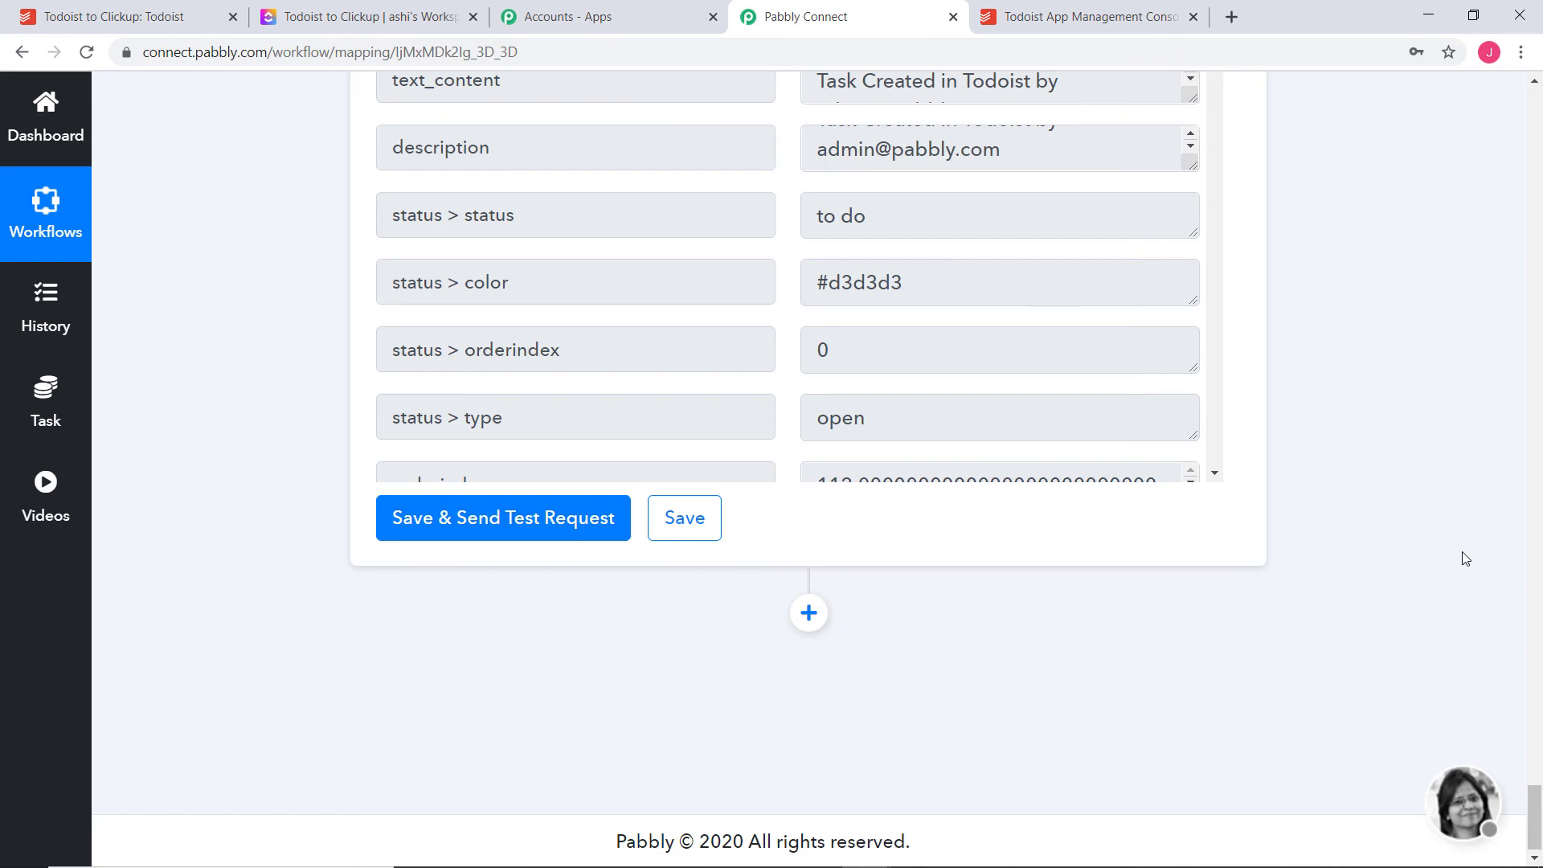
Switch to ClickUp and check the First Step Integration task's details in the Todoist to Clickup list
click(341, 17)
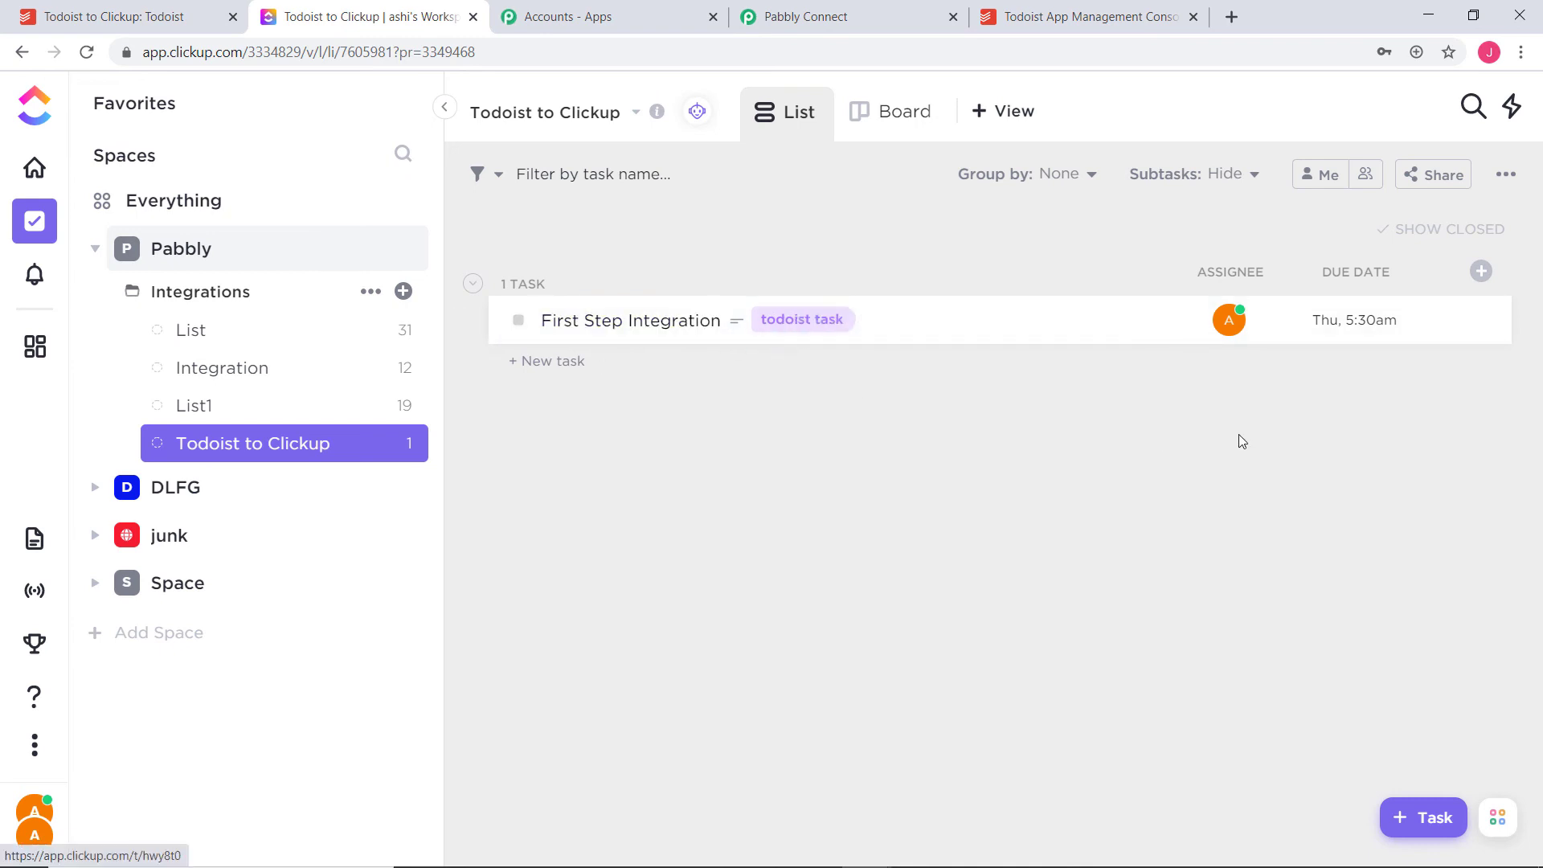
click(675, 322)
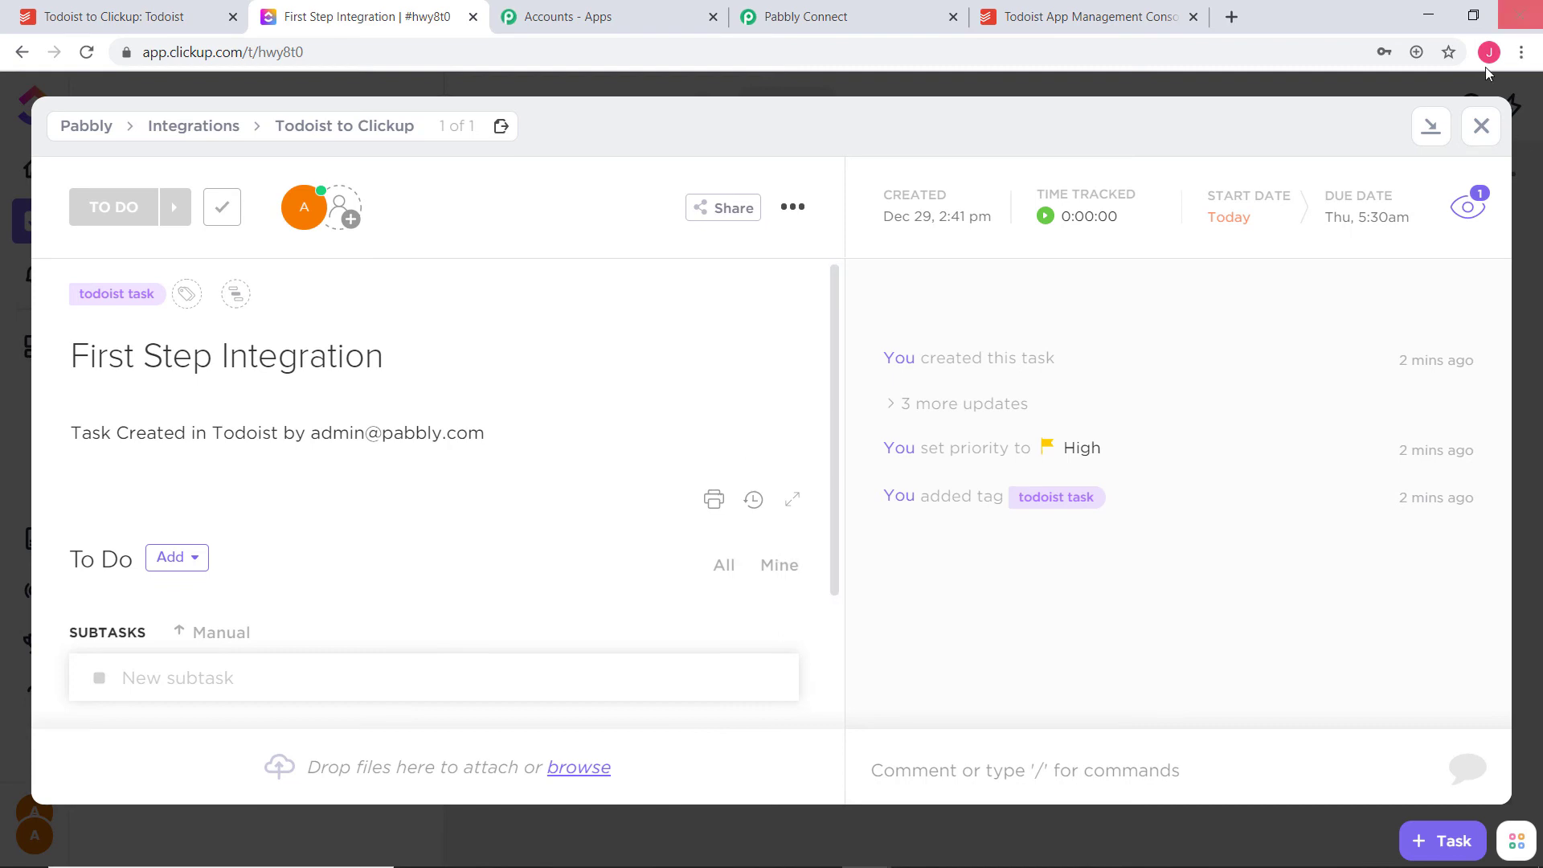
click(1480, 125)
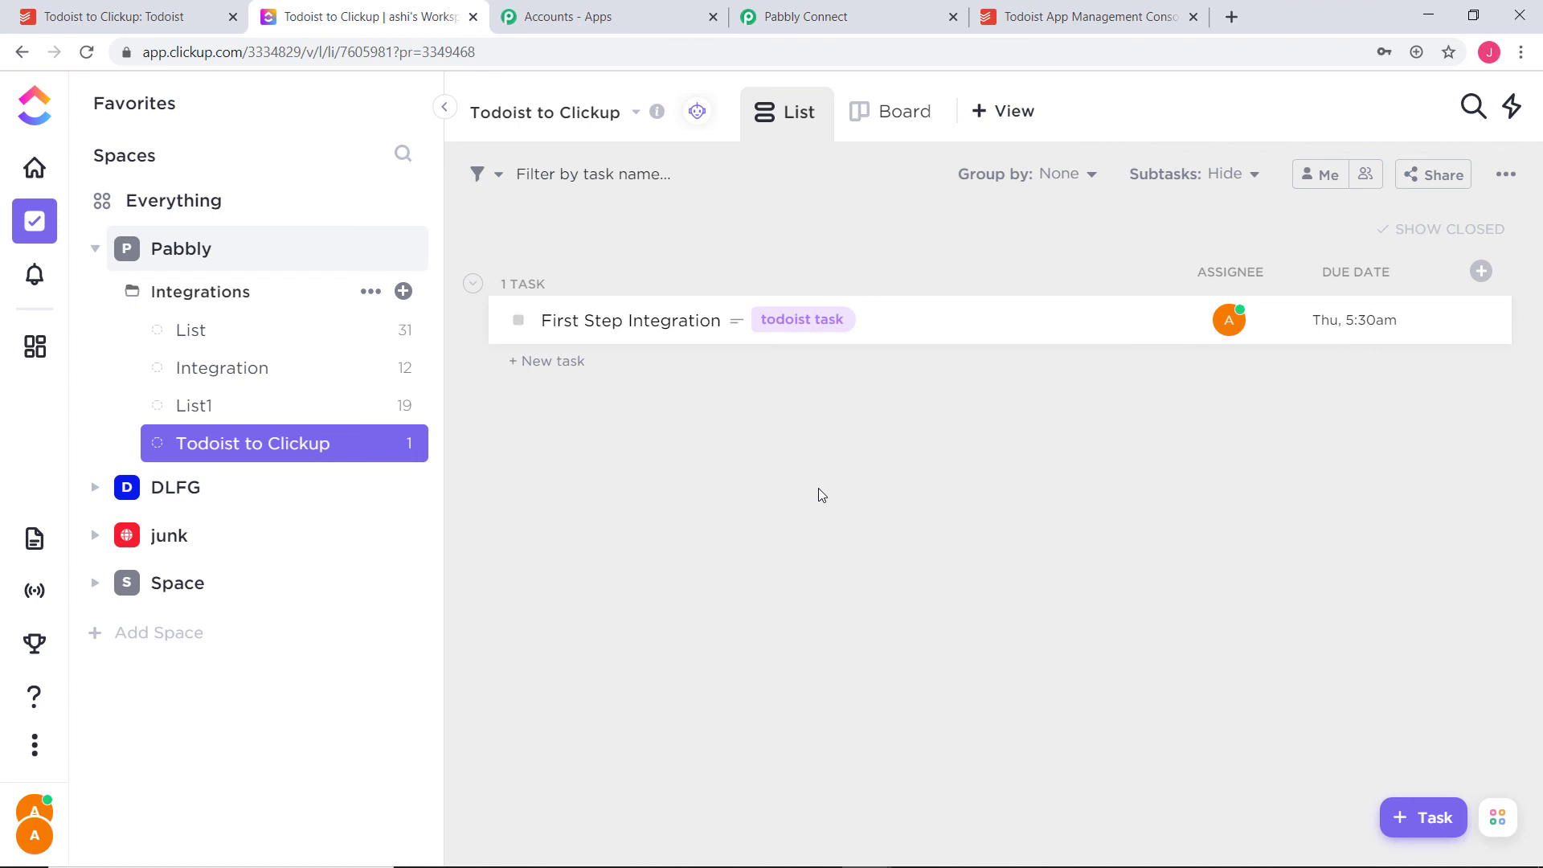
Switch to Todoist and enter "Second step integration for Todoist and Clickup" as a new task in the Todoist to Clickup project
click(157, 17)
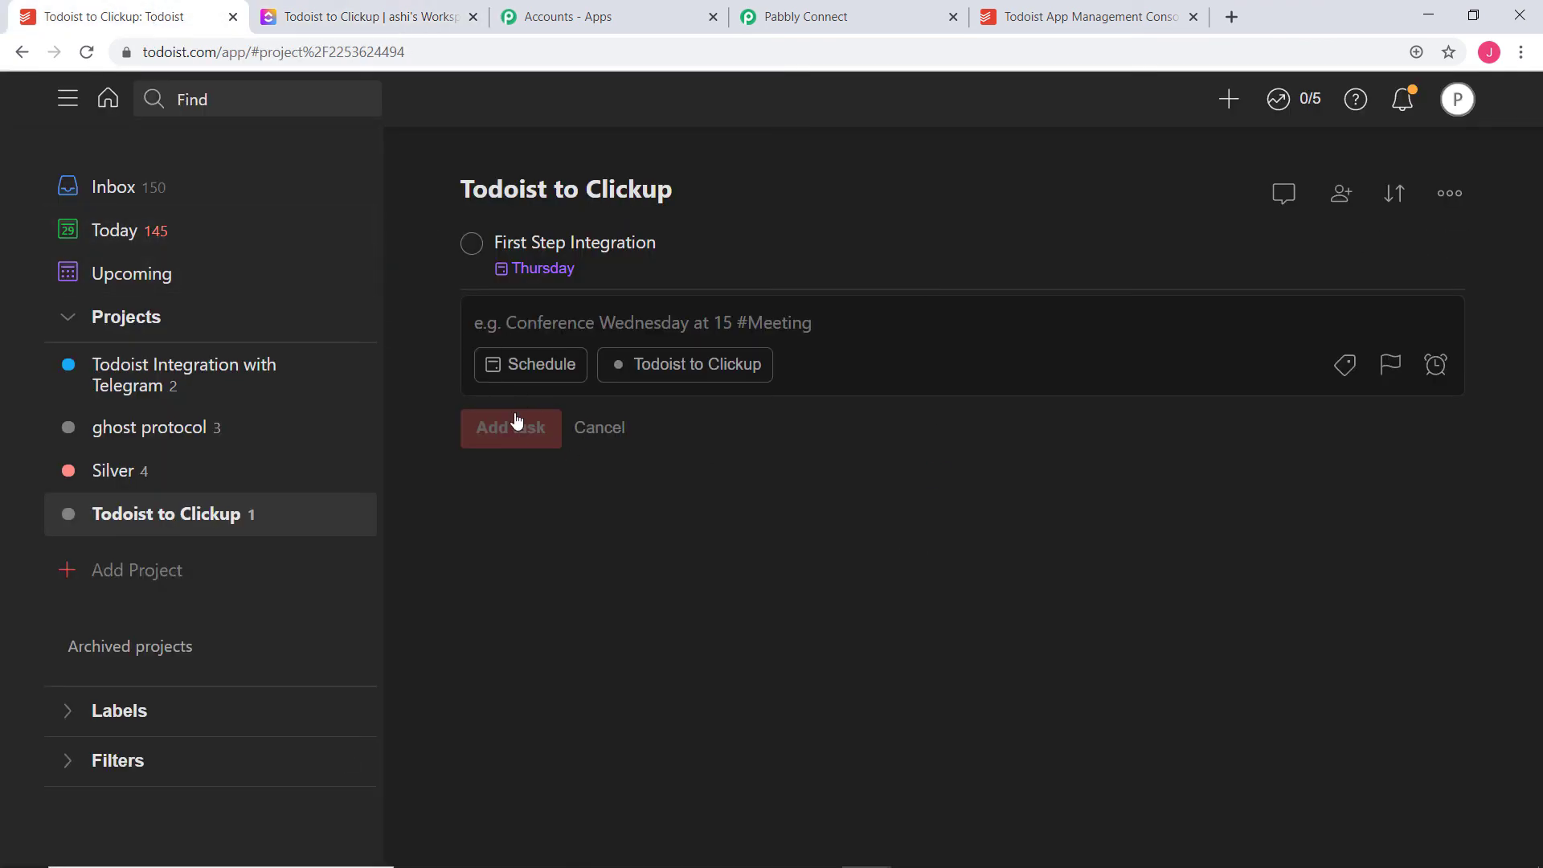
text(S)
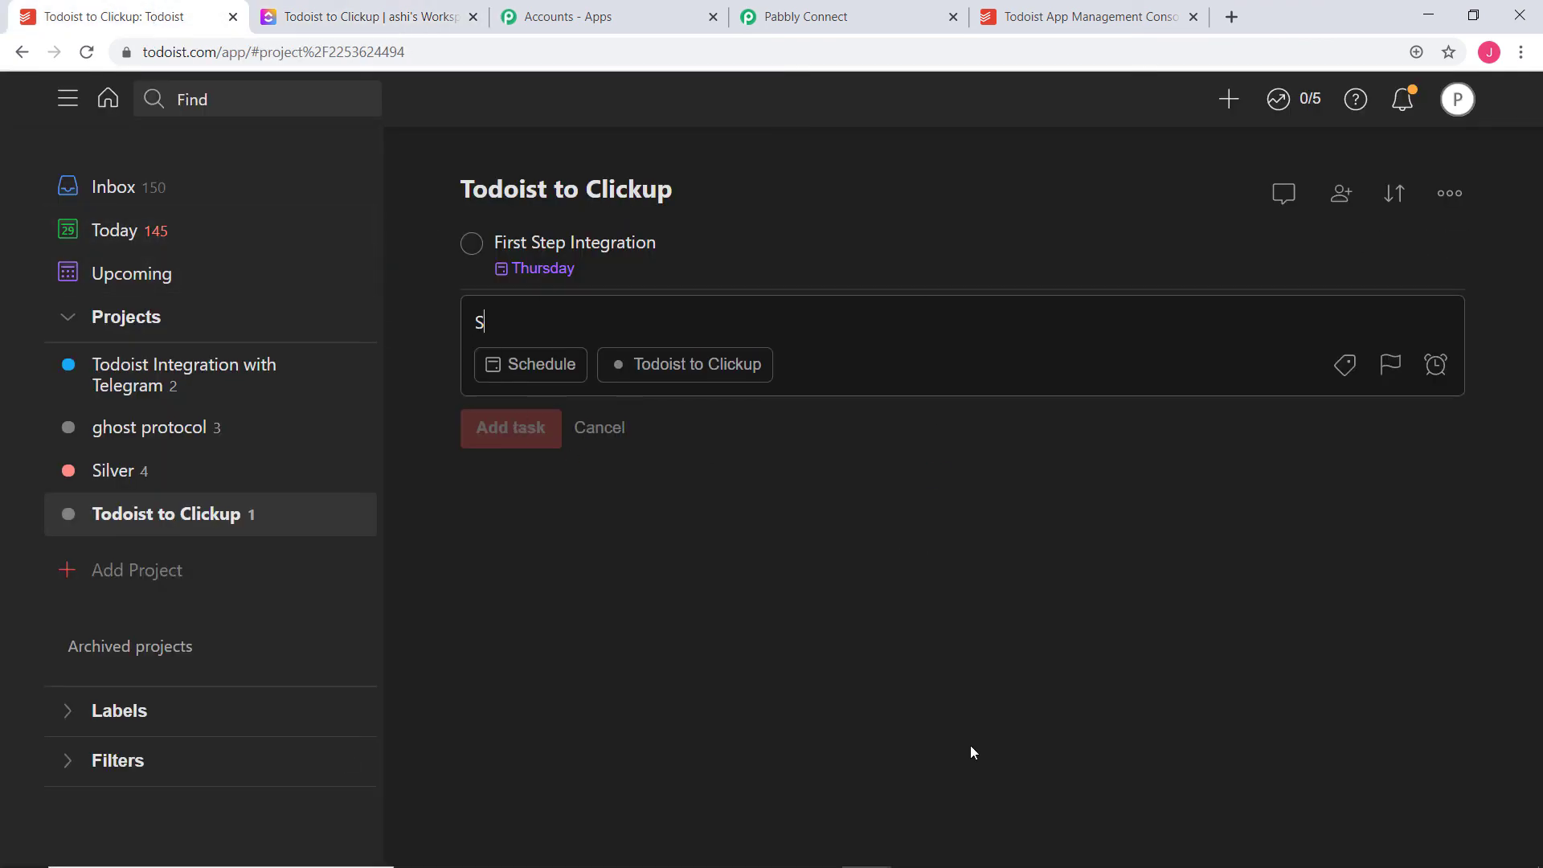
text(econd ste)
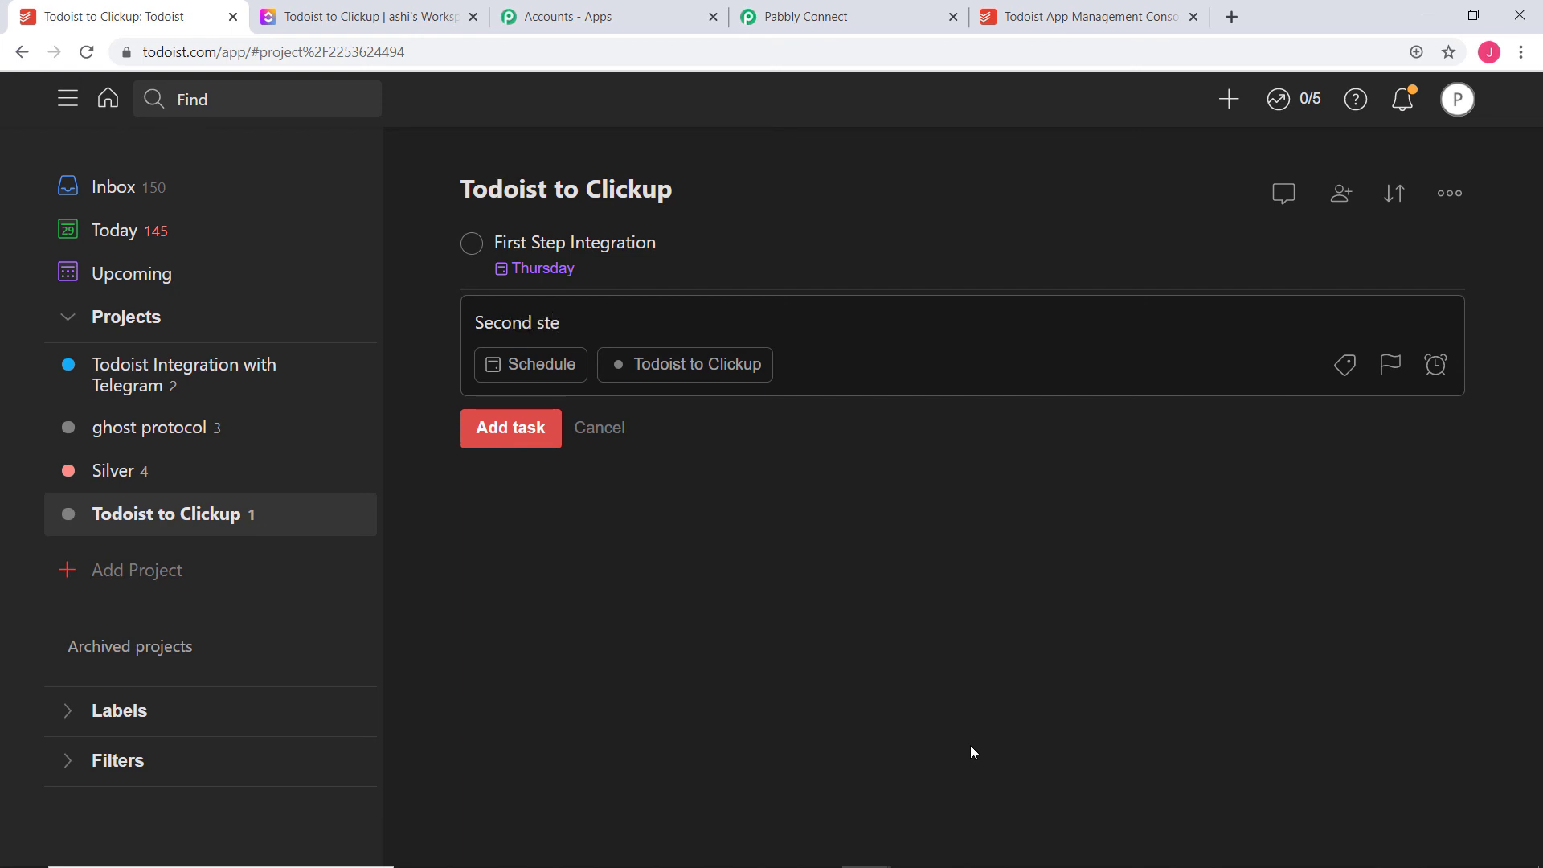
text(p integration for T)
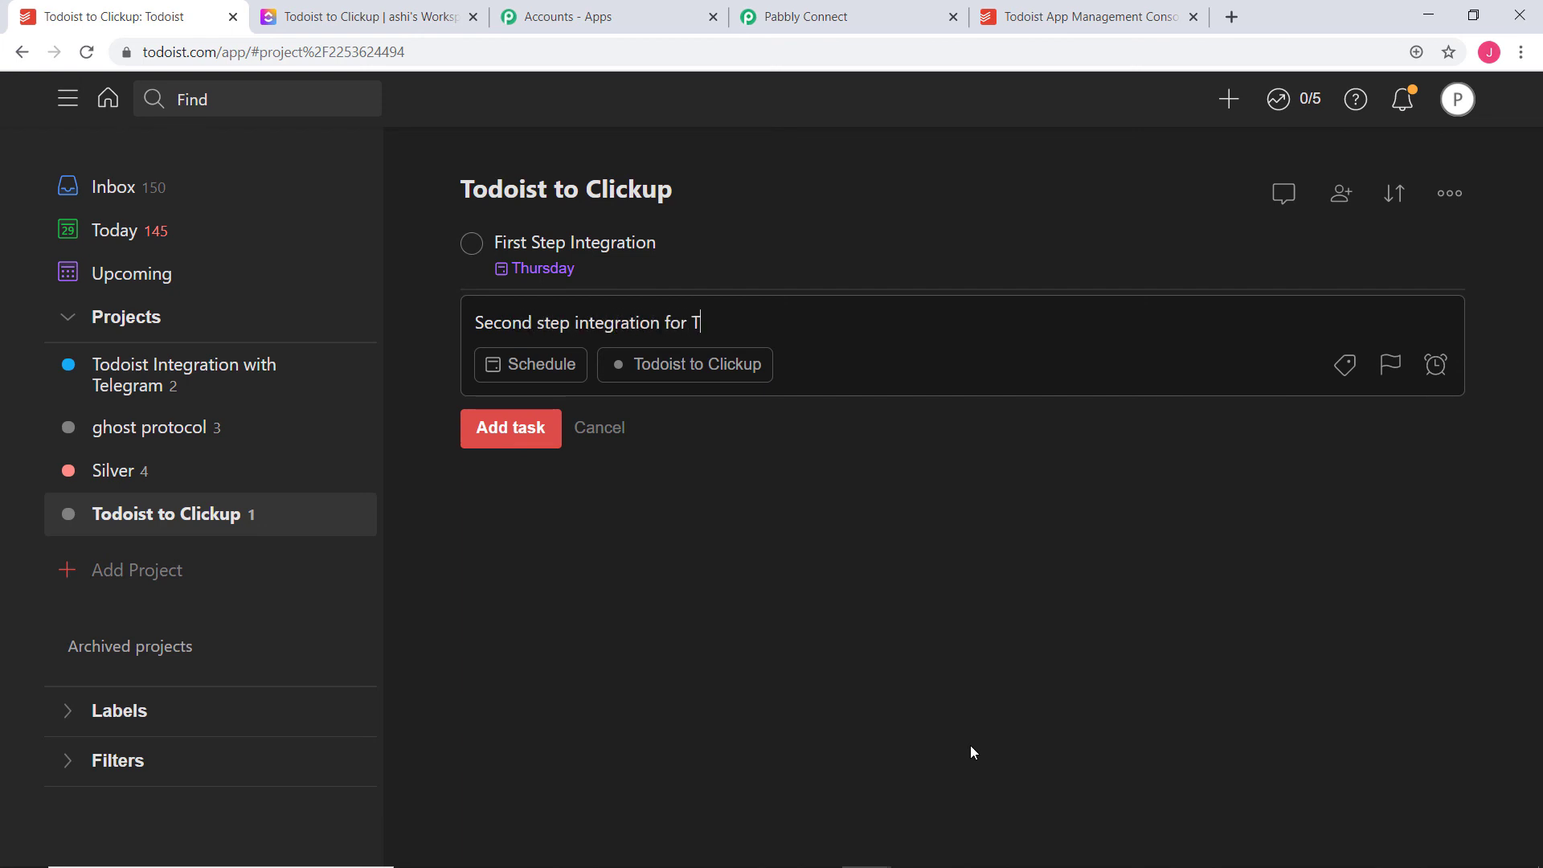
text(odoist and Clickup)
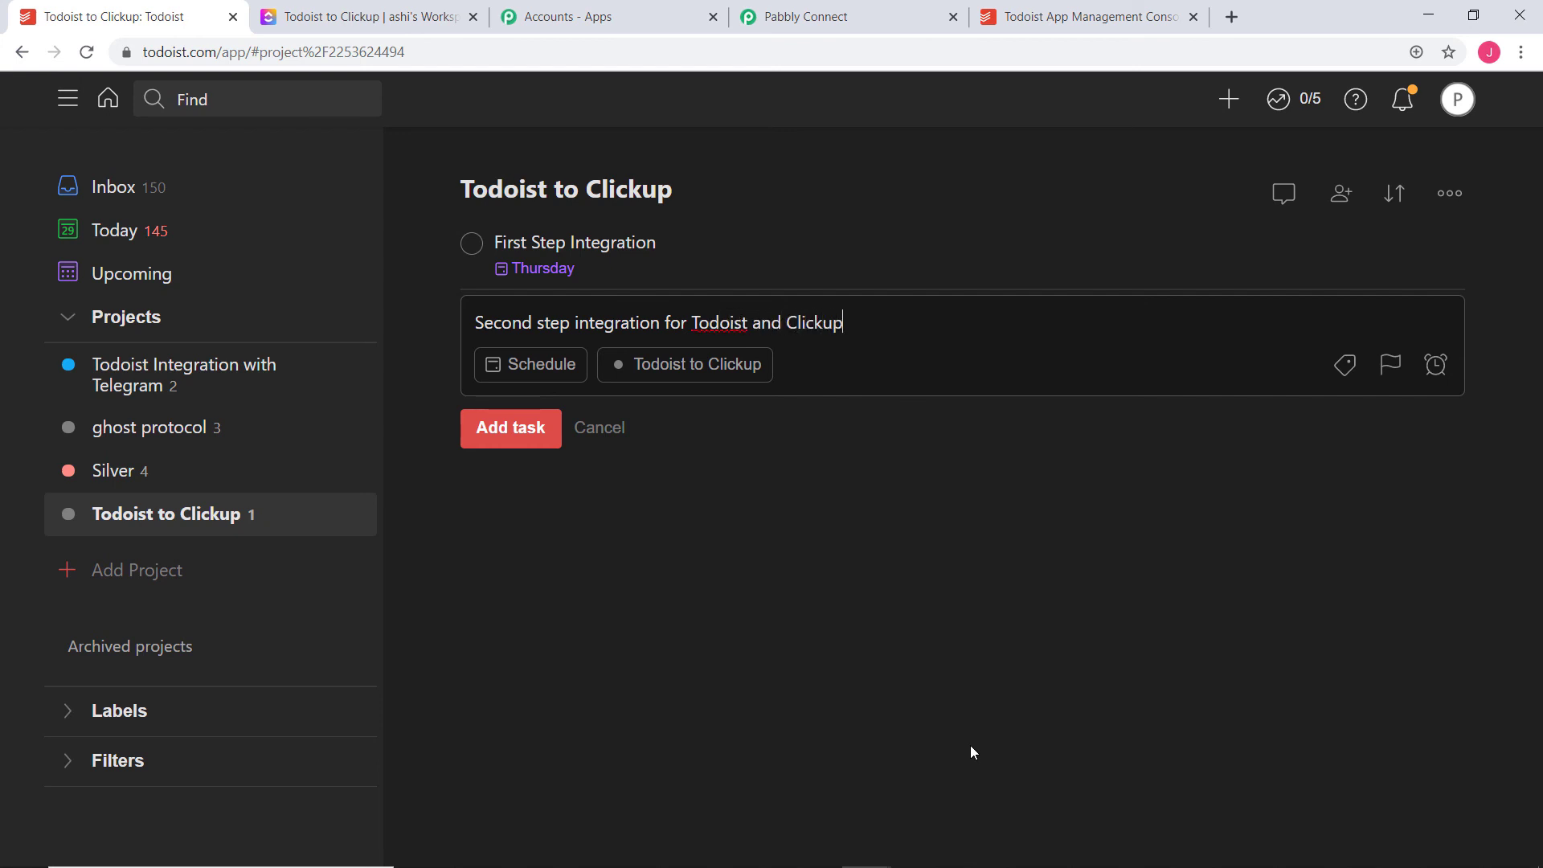
Schedule the new Todoist task for Jan 6 2021 and add it to the project
click(542, 364)
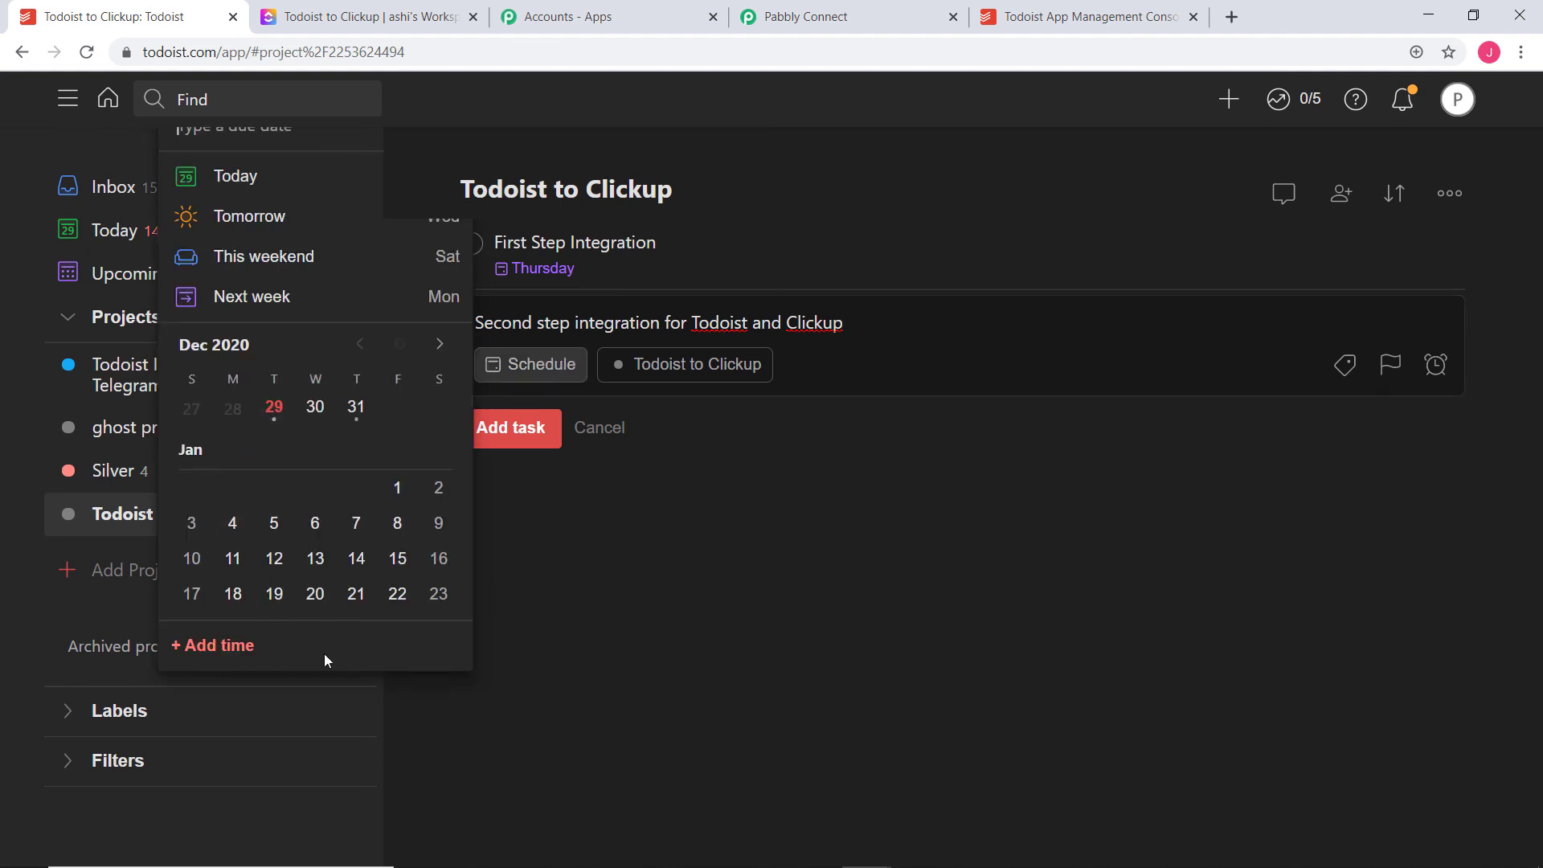
click(315, 524)
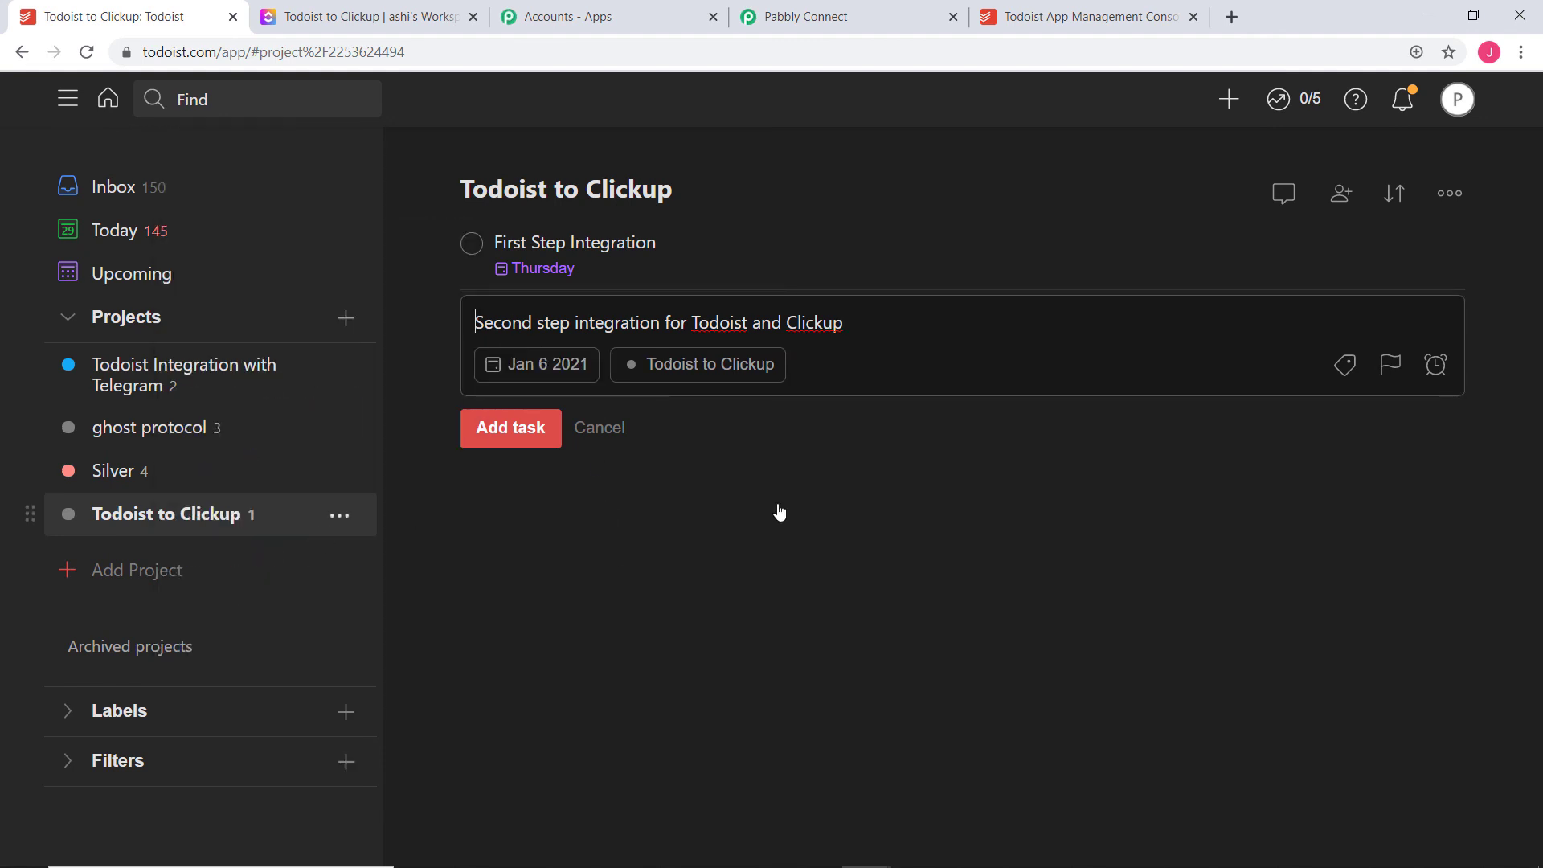
click(508, 429)
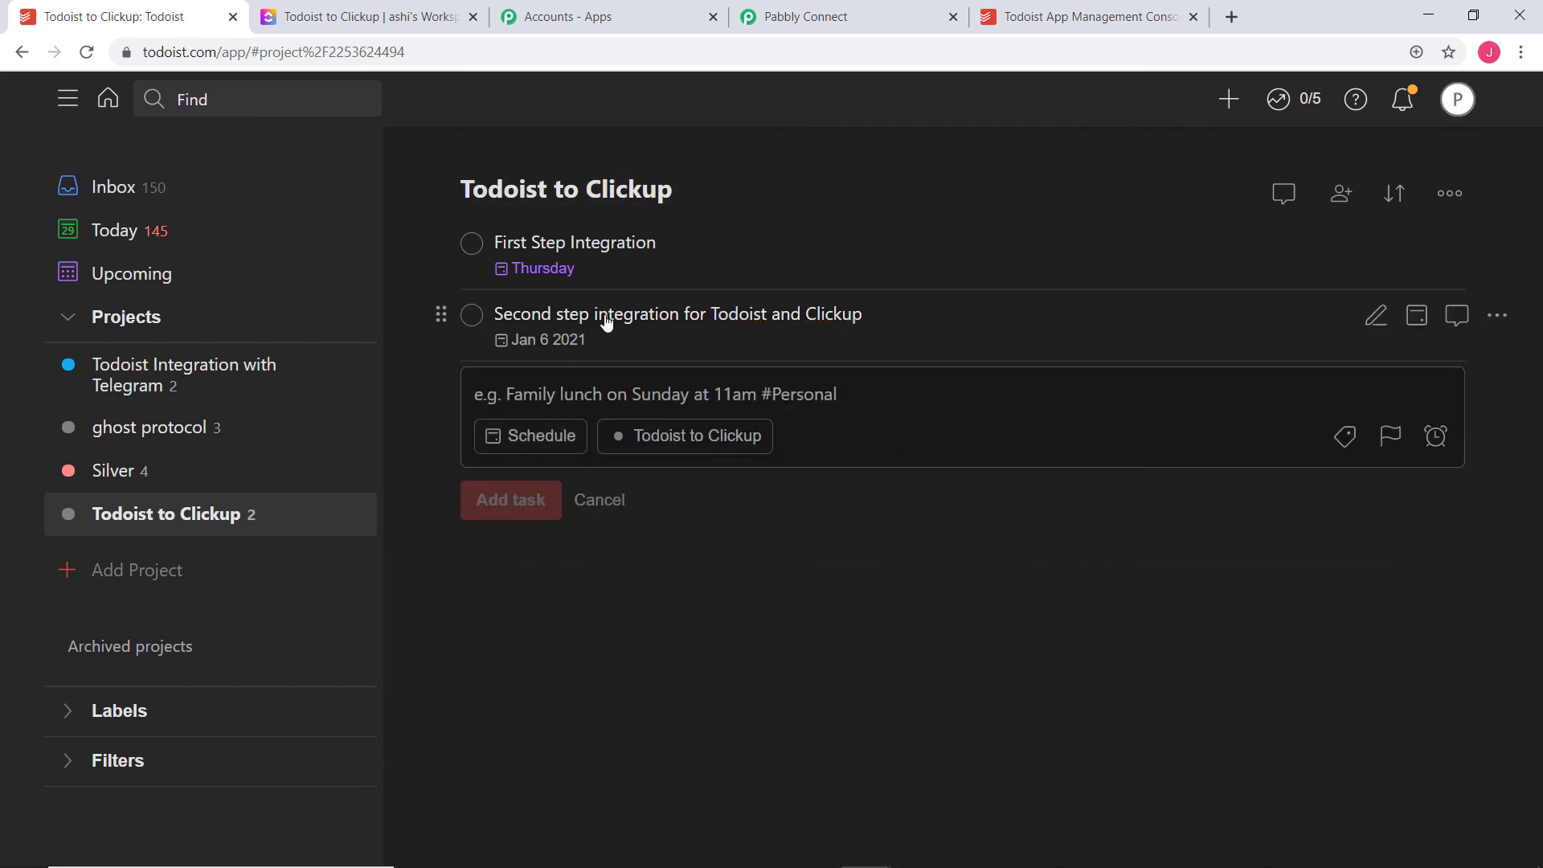
click(919, 526)
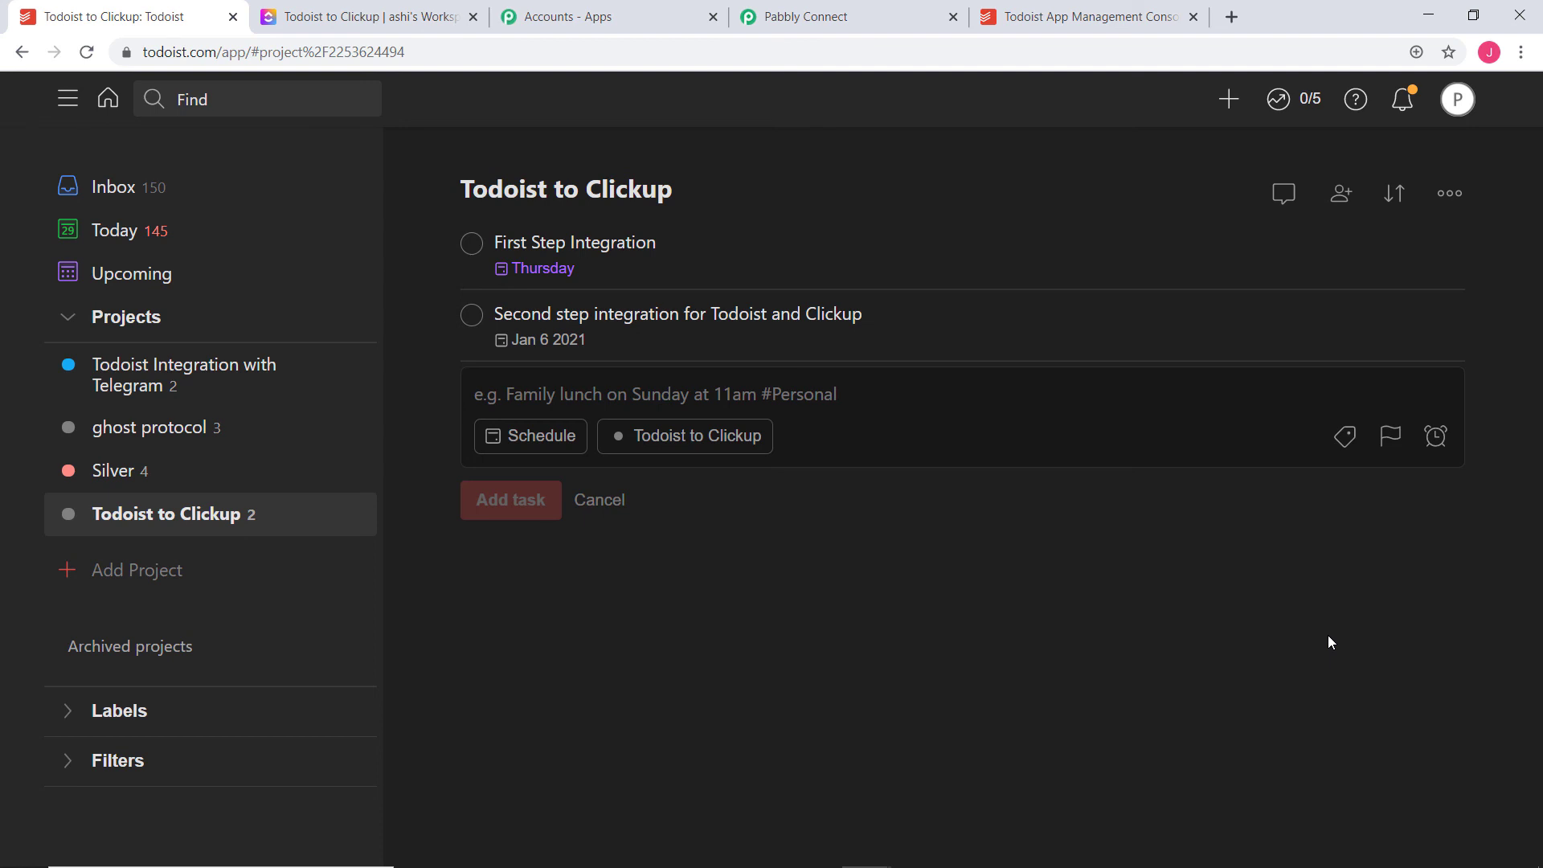
Switch to ClickUp and check the details of the "Second step integration for Todoist and Clickup" task, including its start and due dates
click(386, 17)
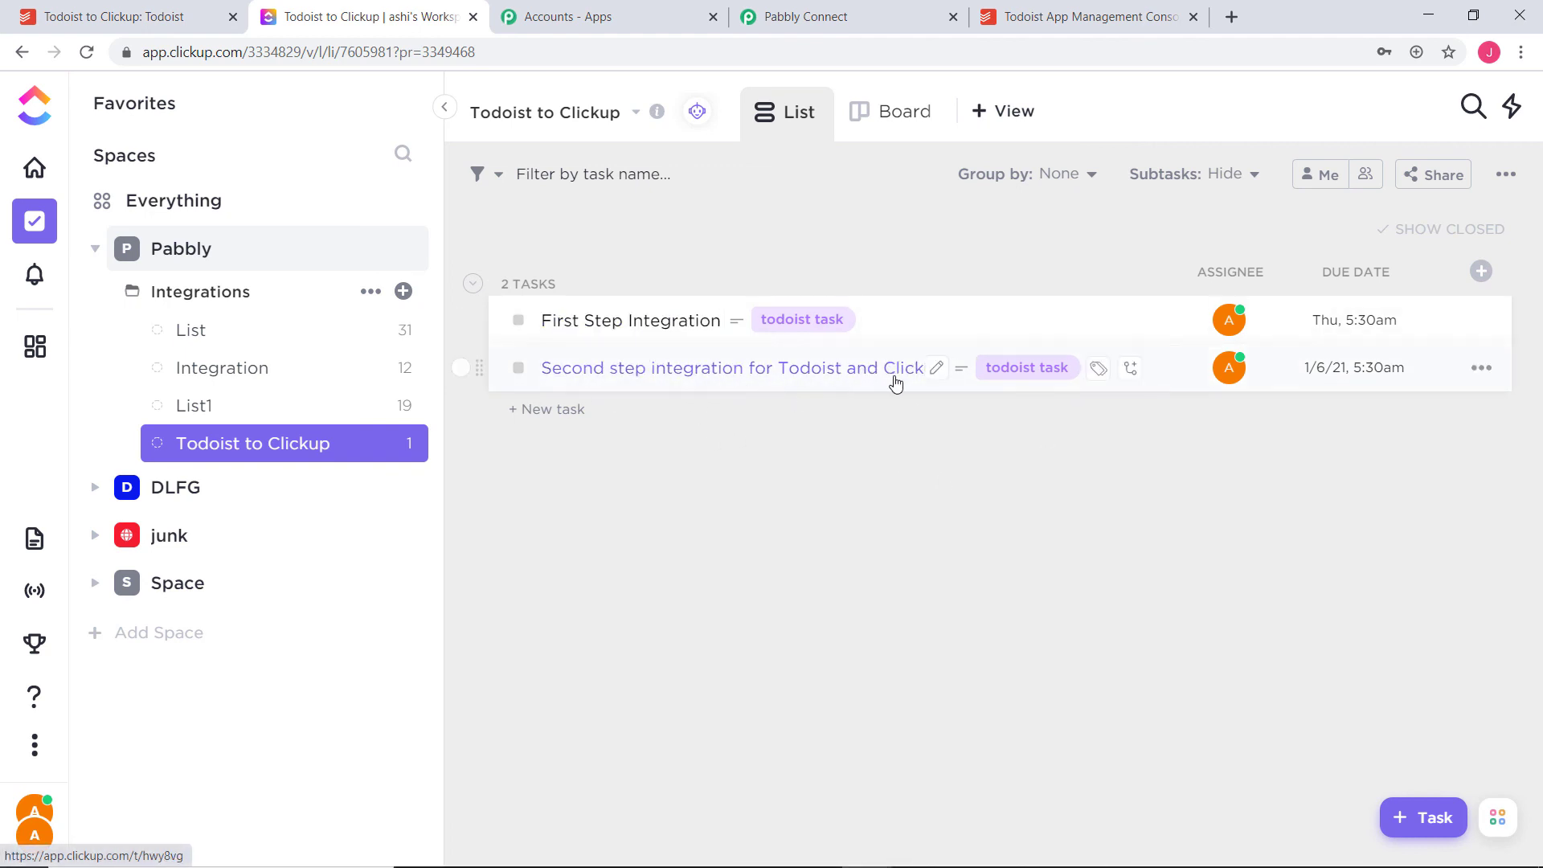
click(649, 368)
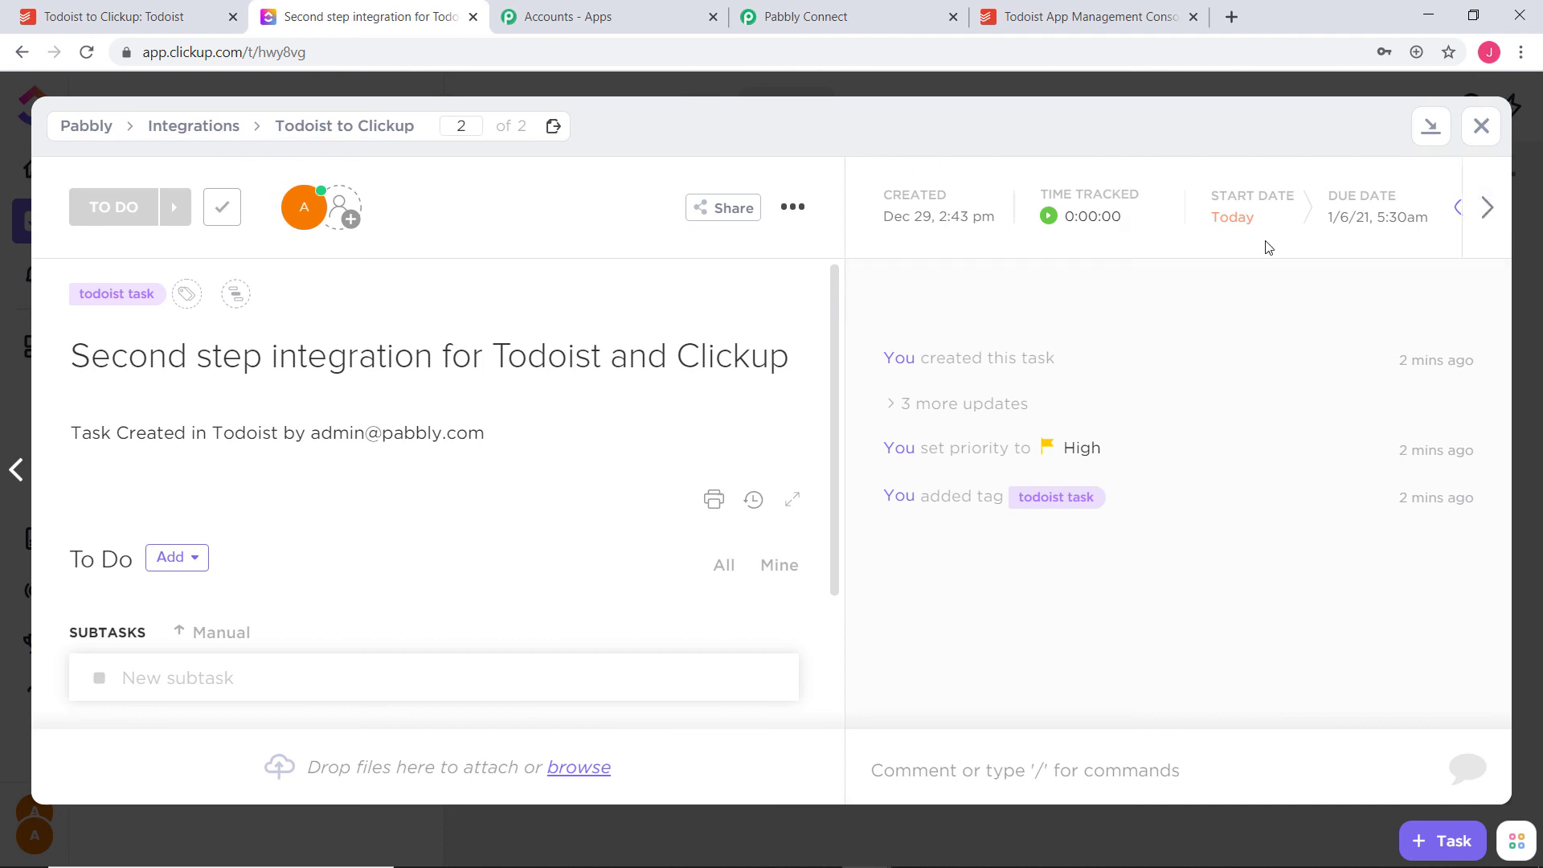
click(1480, 125)
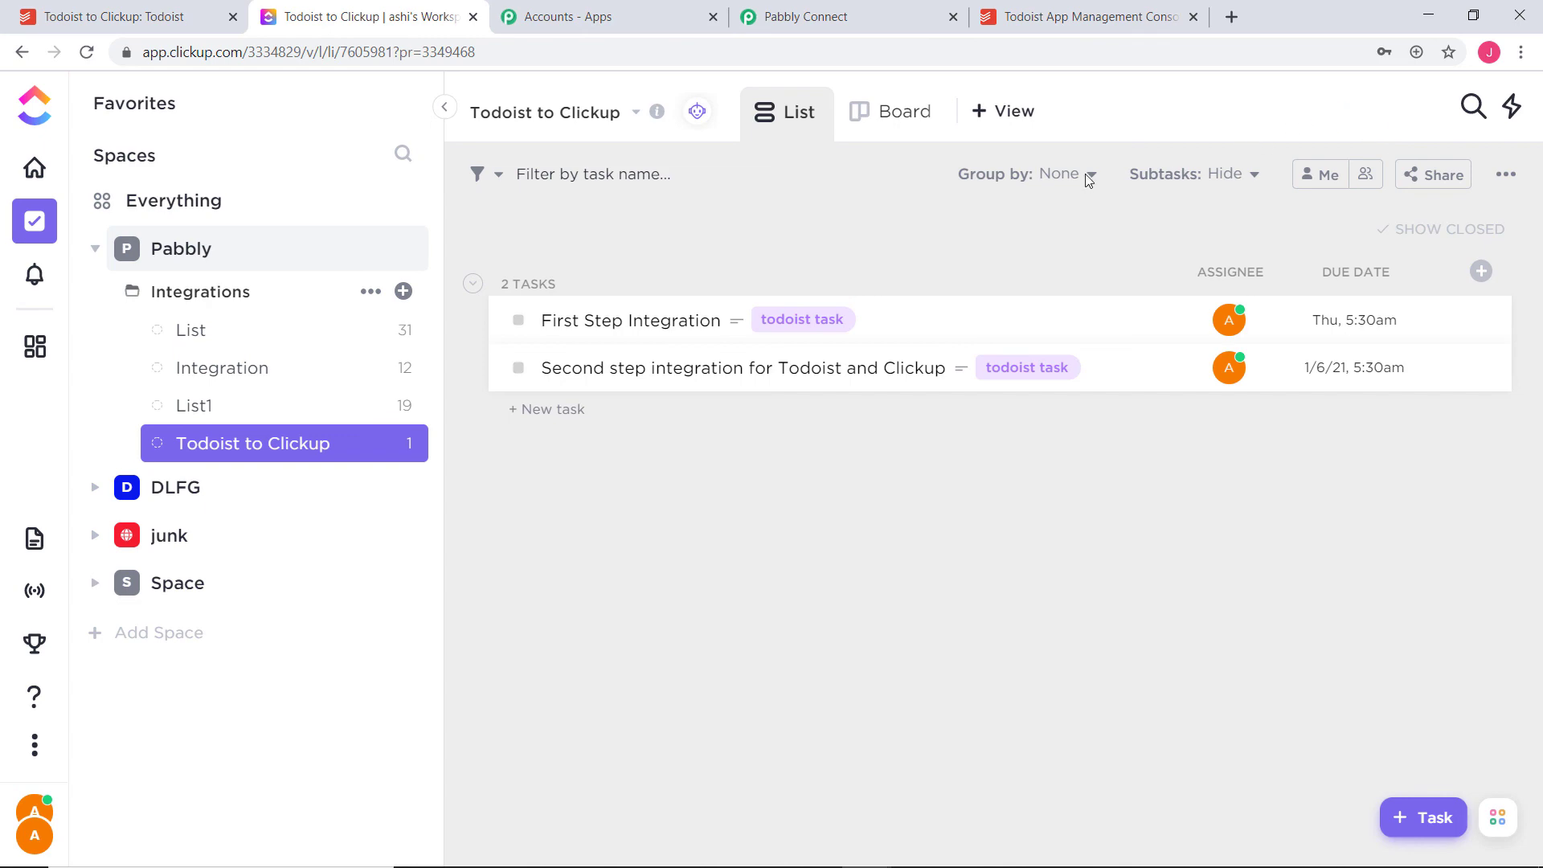
Switch to Pabbly Connect and collapse the workflow's ClickUp, Number Formatter, Date/Time Formatter and Todoist steps
click(852, 16)
scroll(1414, 418, up, 15)
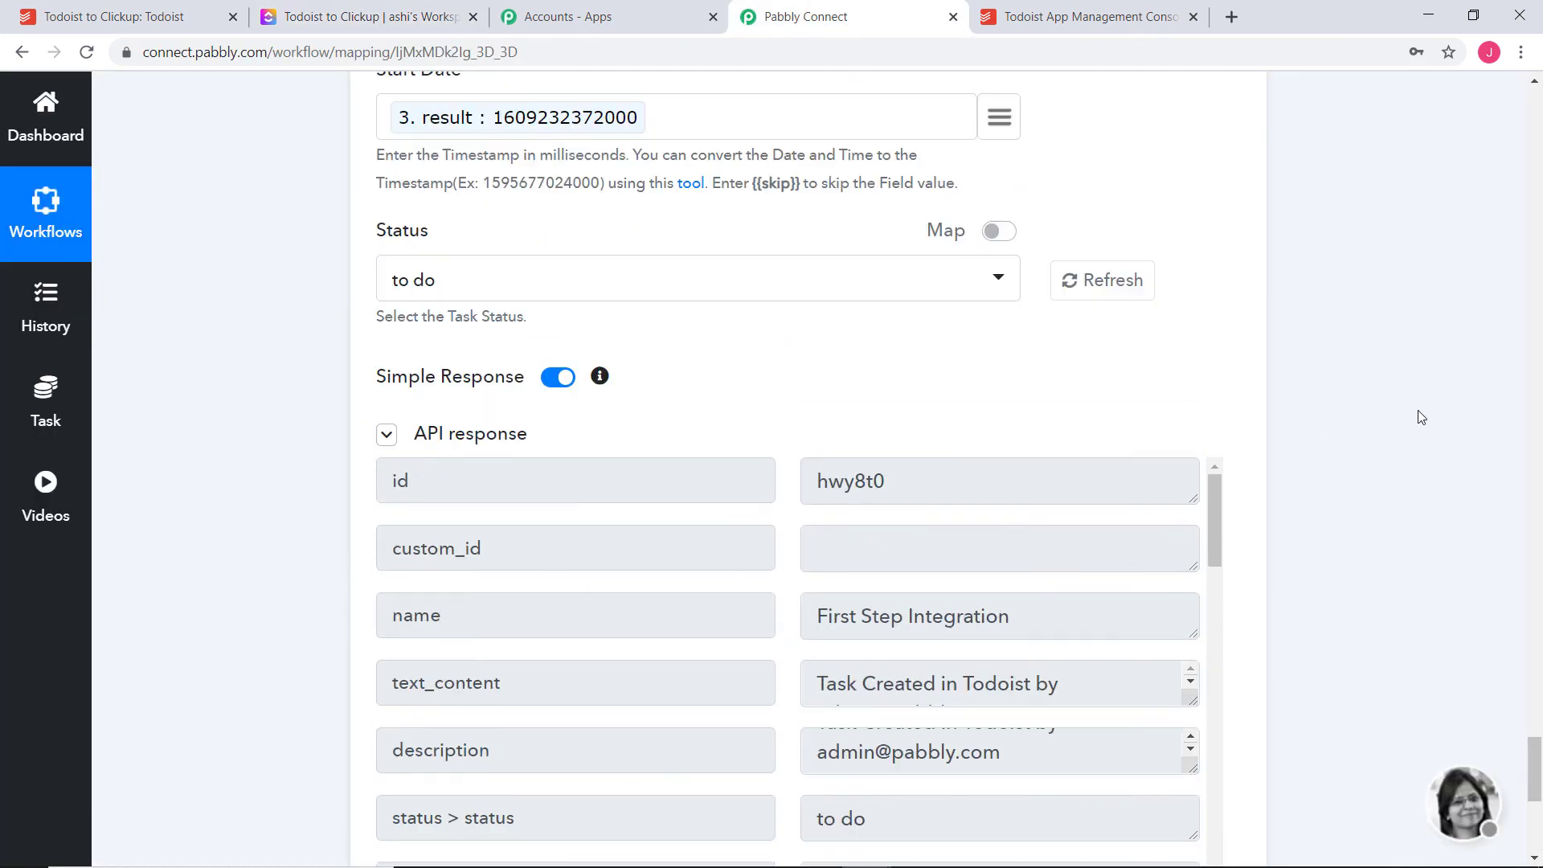
scroll(1421, 417, up, 20)
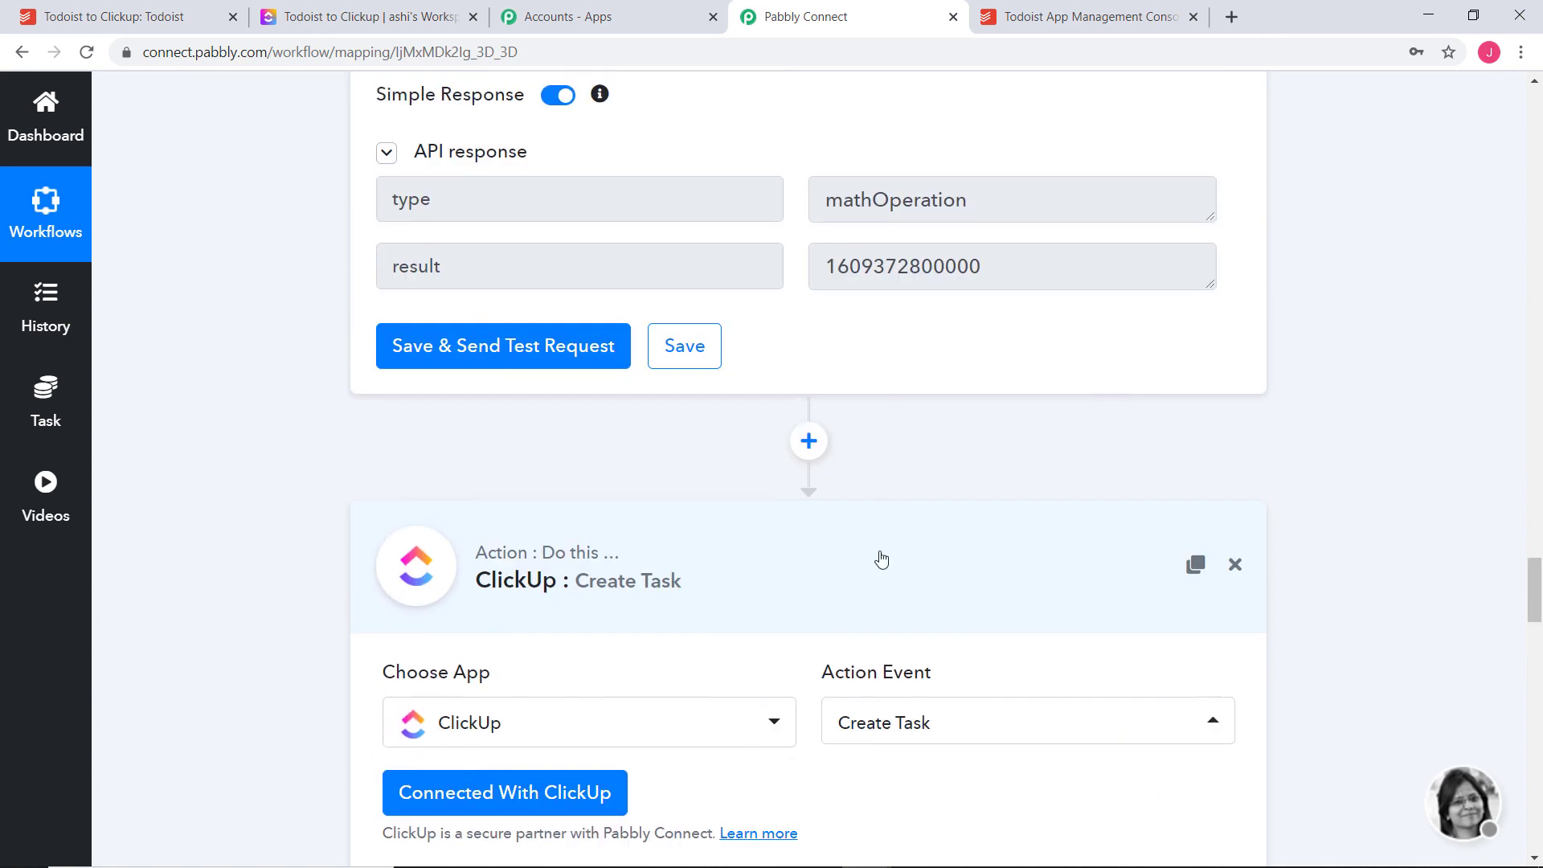
scroll(1402, 391, up, 10)
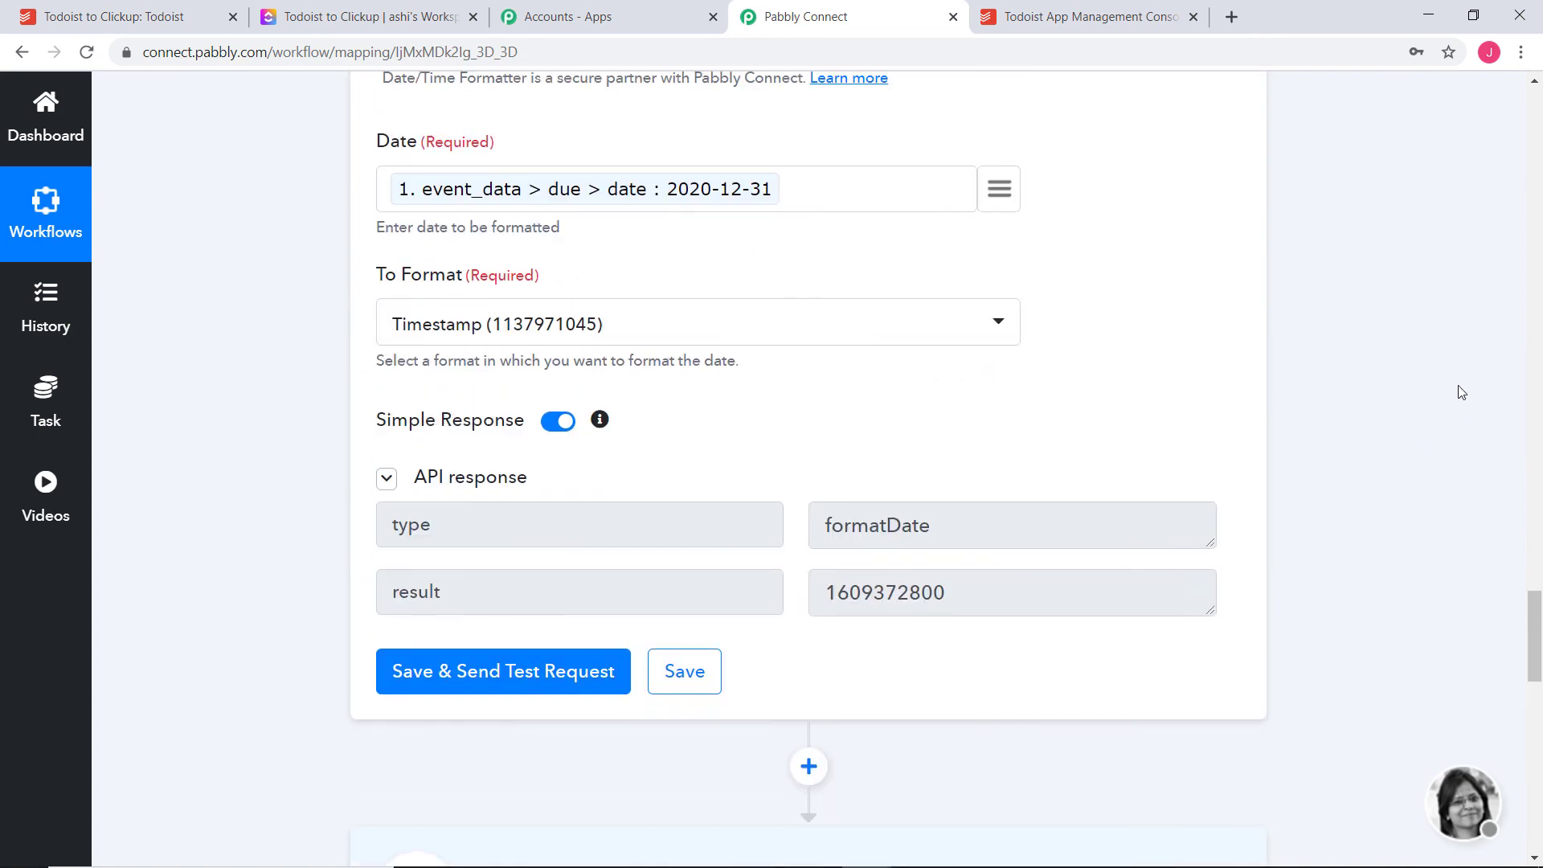
scroll(1461, 393, down, 8)
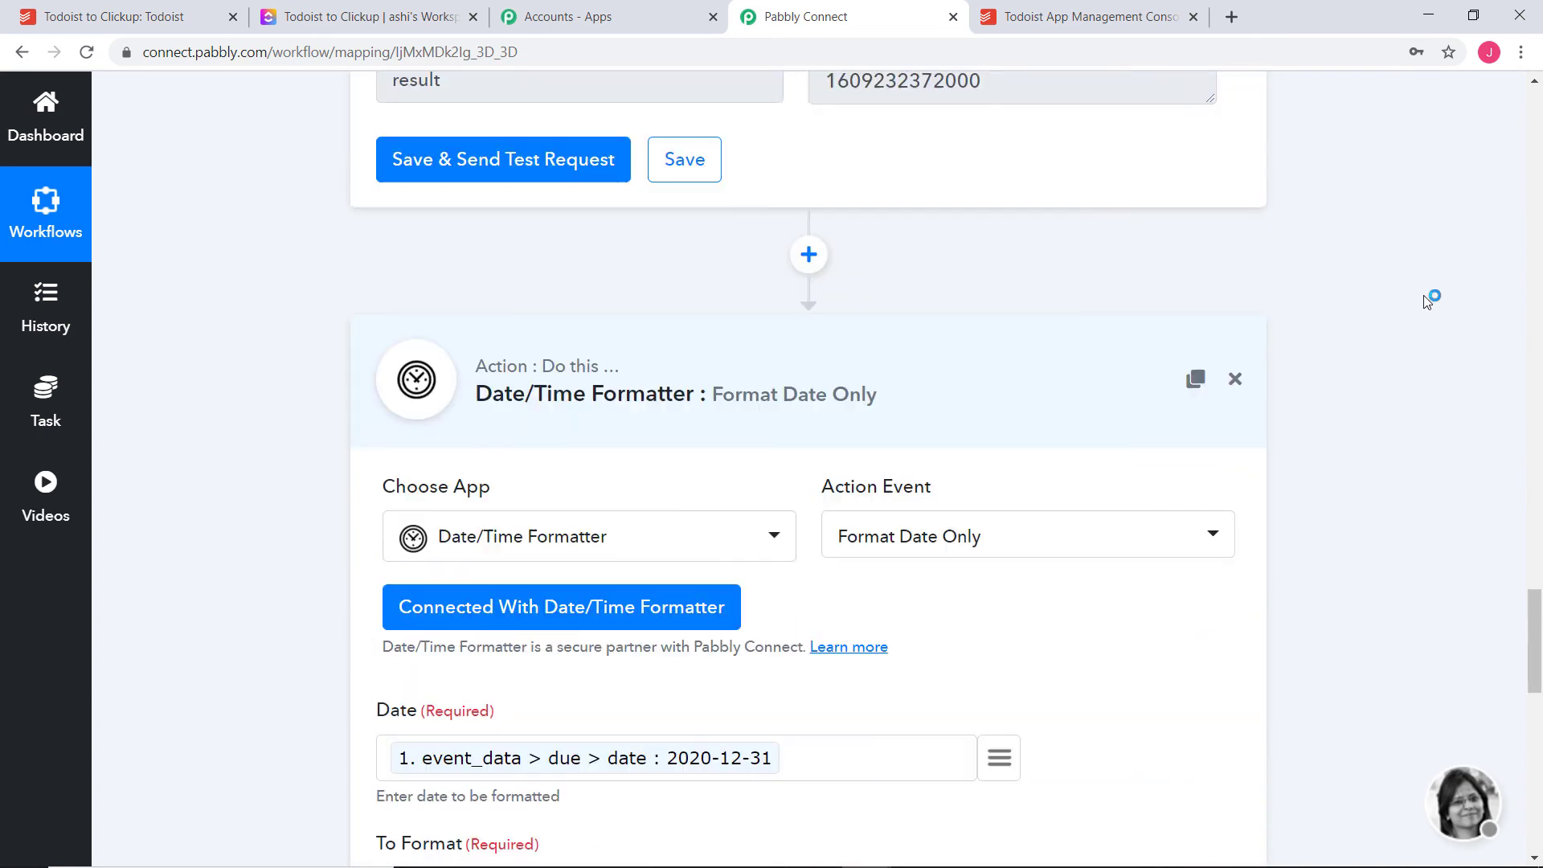
scroll(1395, 303, up, 8)
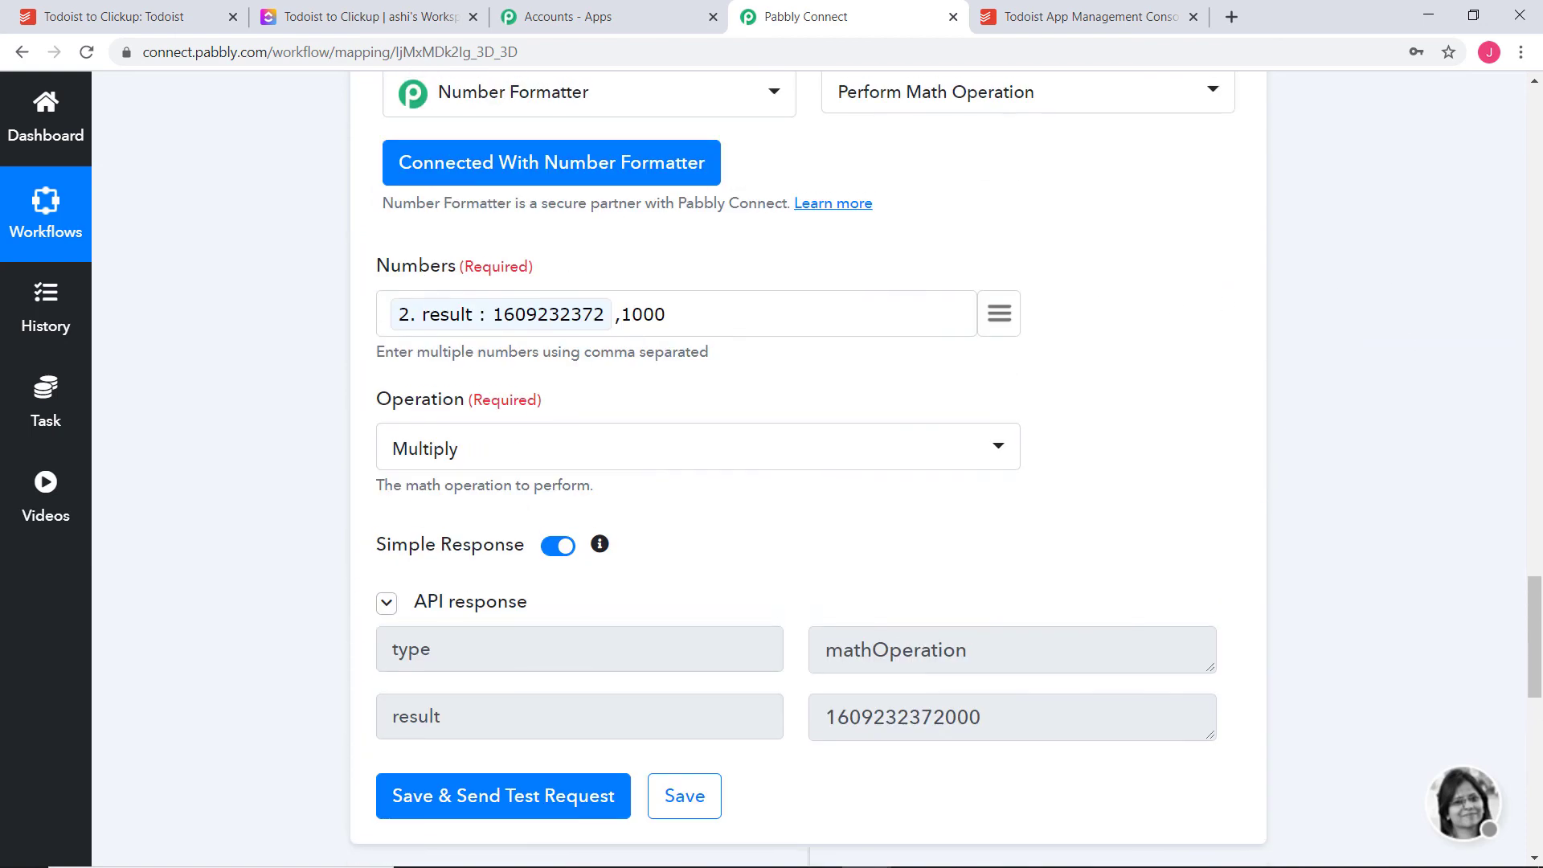
scroll(1009, 416, up, 5)
click(1136, 334)
scroll(1394, 327, down, 5)
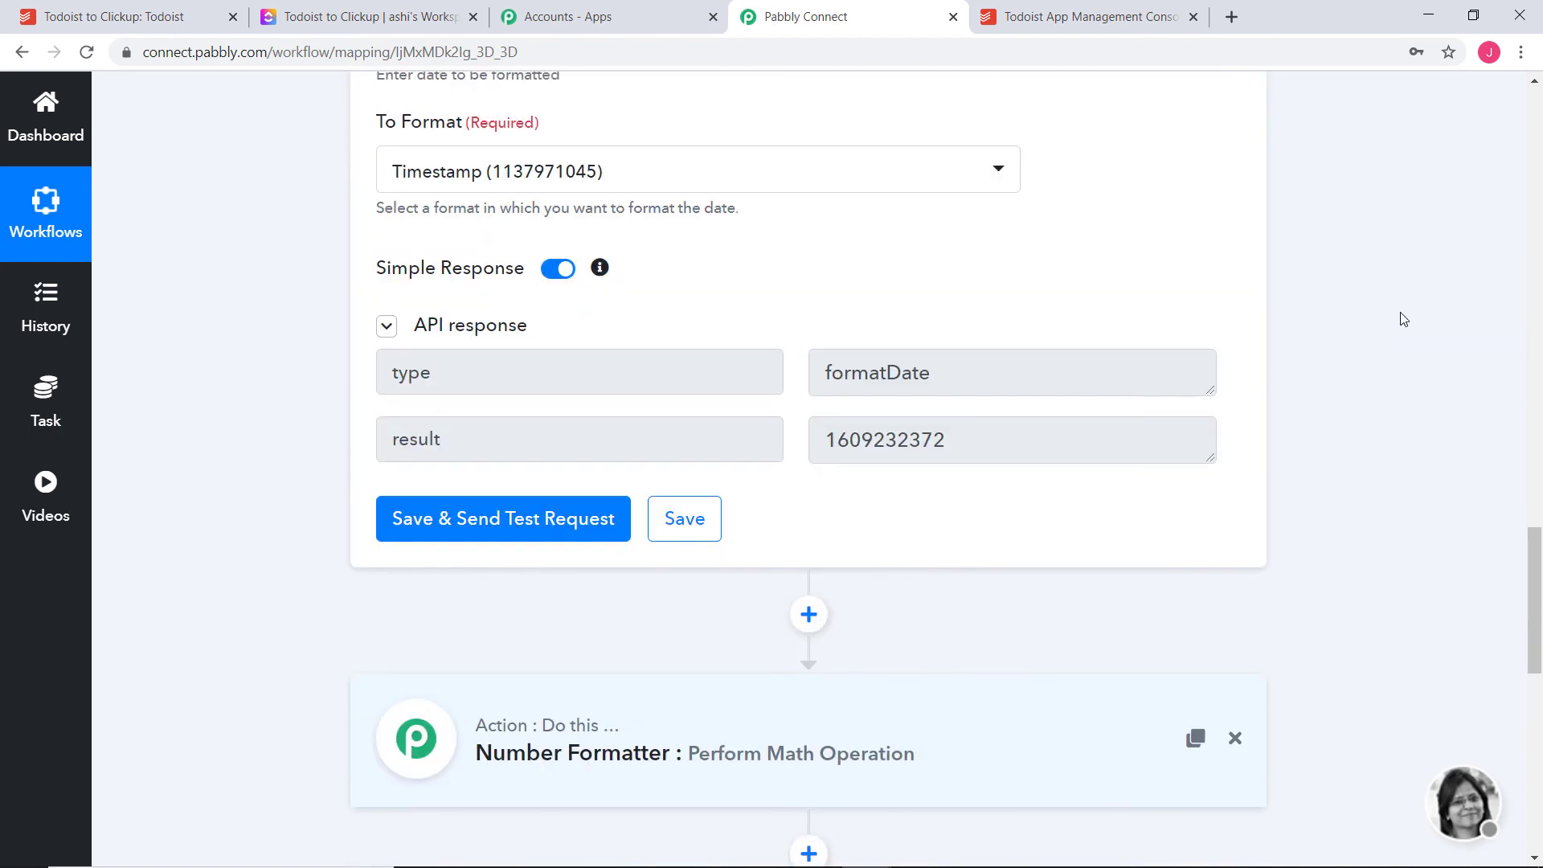
scroll(1403, 319, up, 8)
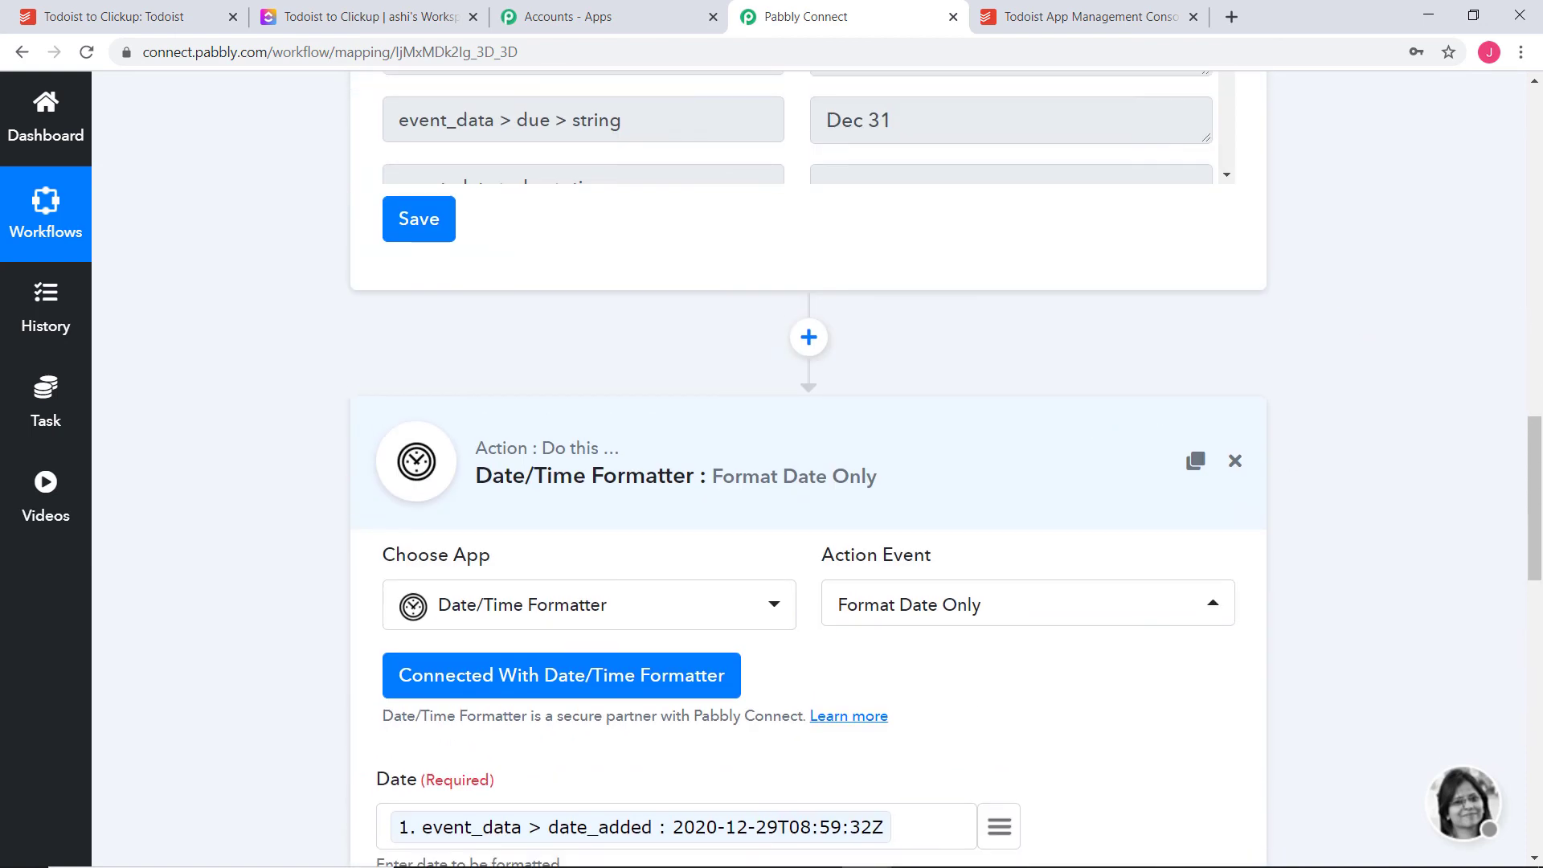
scroll(1470, 362, up, 12)
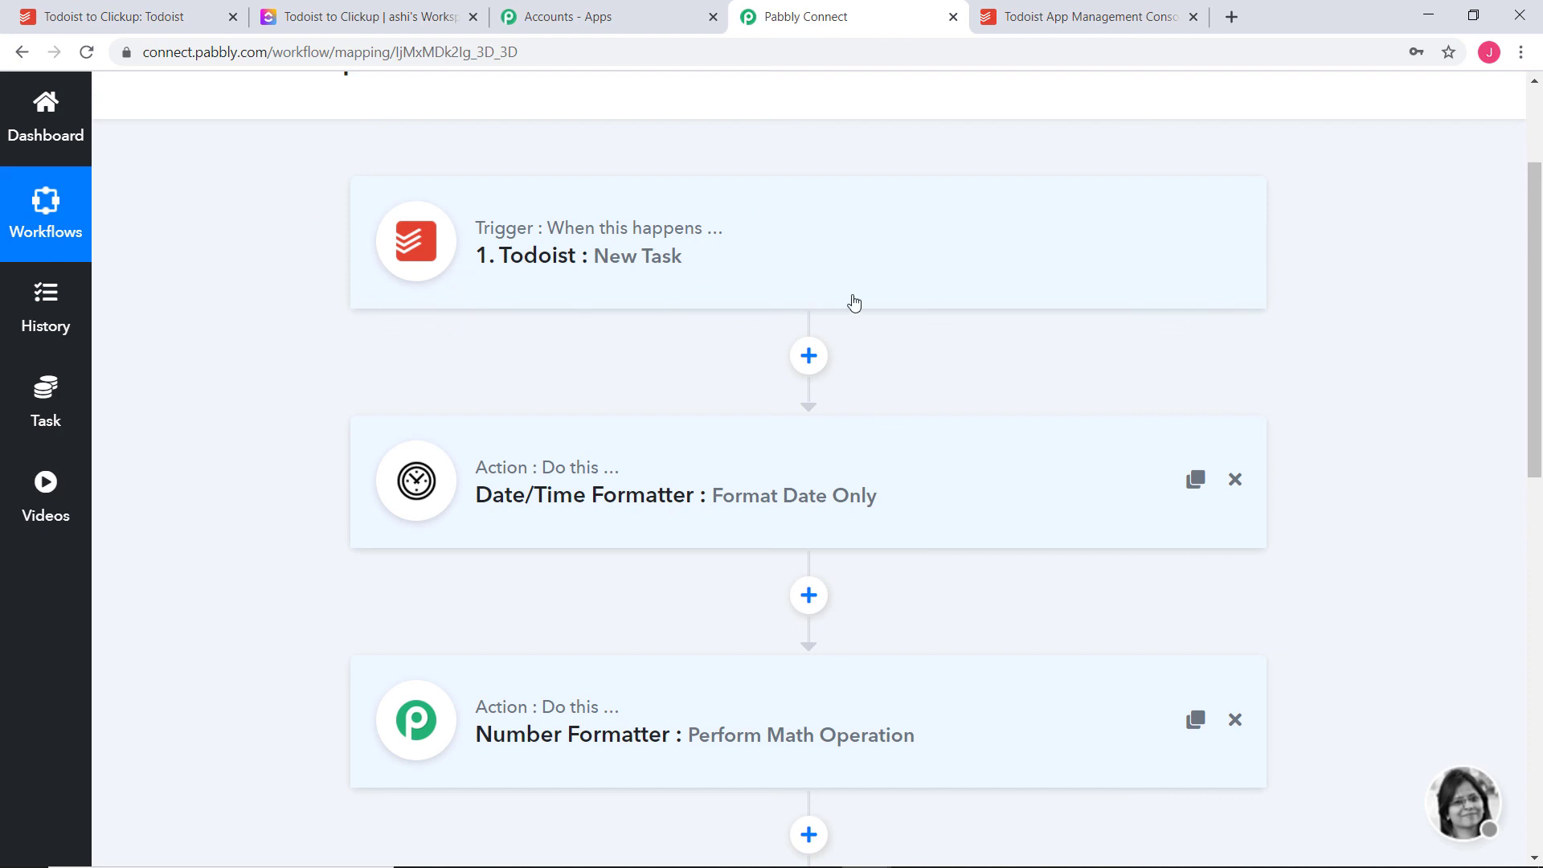
Review the order of the collapsed workflow steps from the Todoist trigger to the ClickUp Create Task action
scroll(643, 385, down, 2)
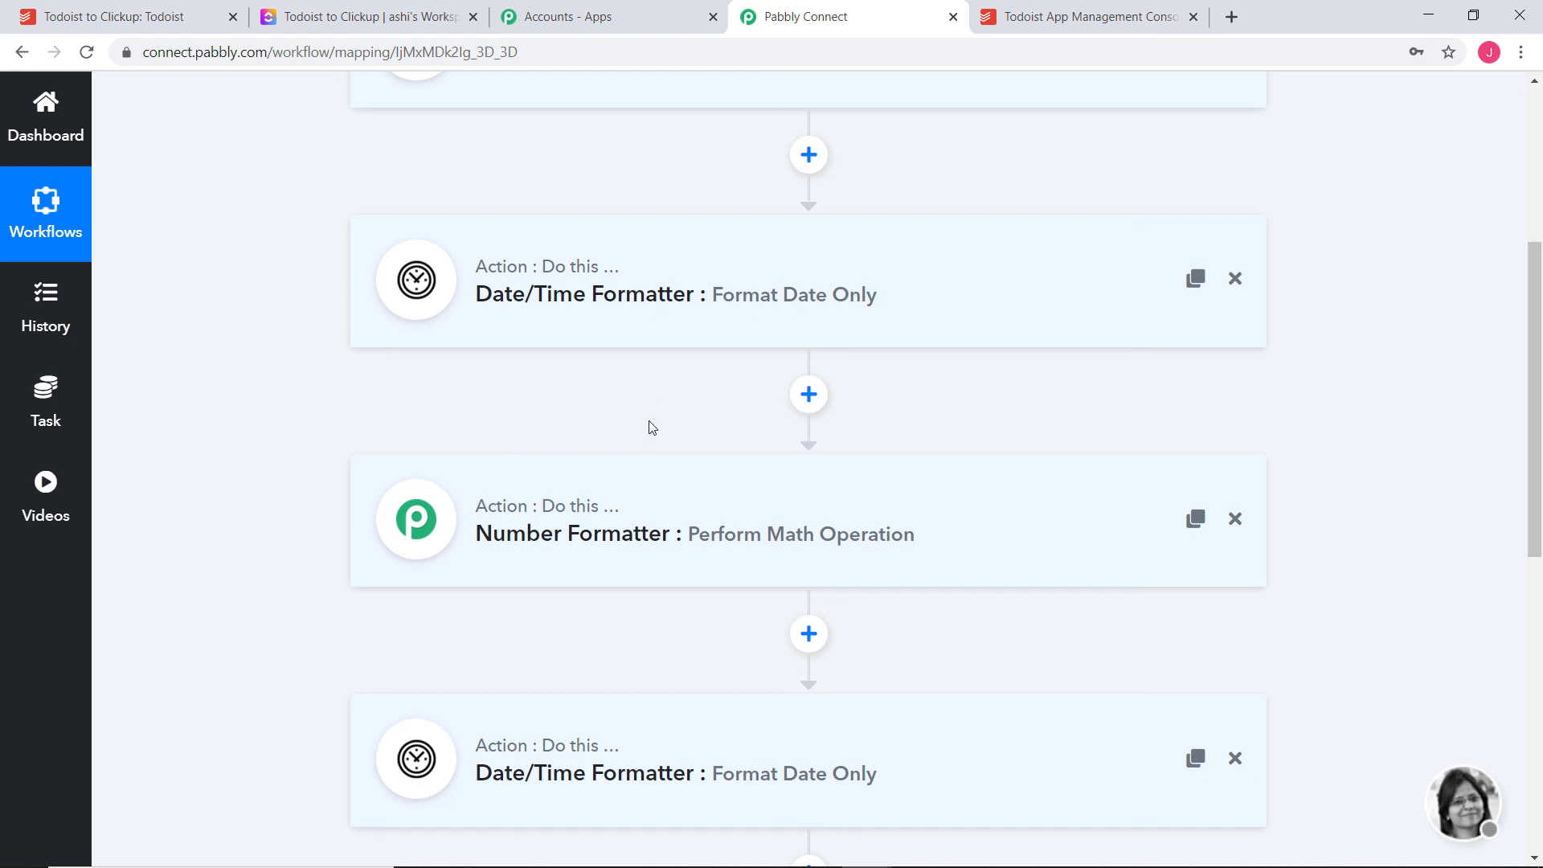
scroll(647, 427, down, 2)
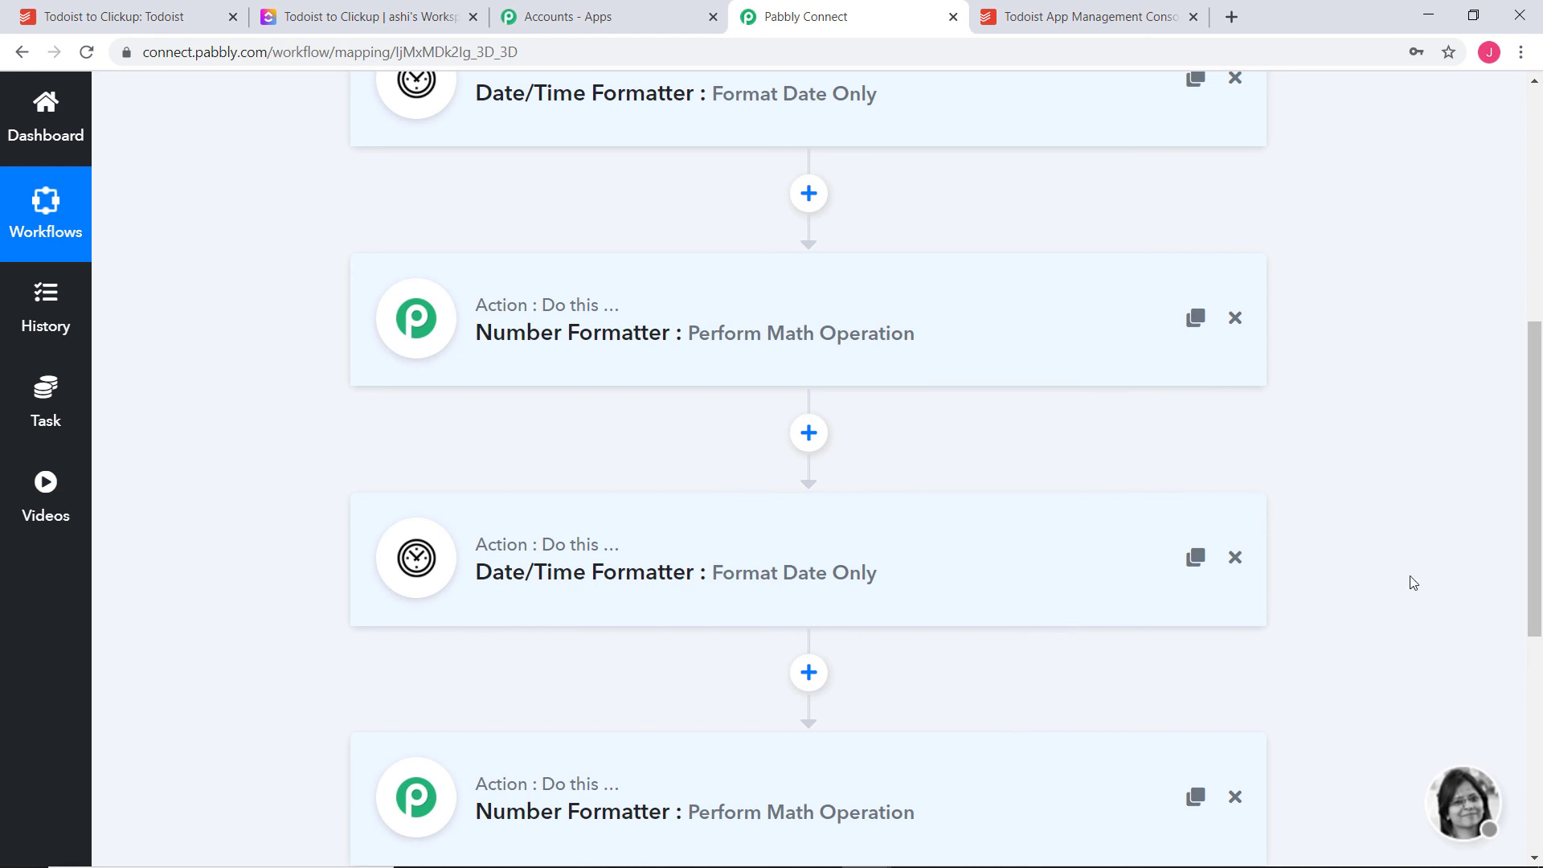
scroll(1410, 582, down, 5)
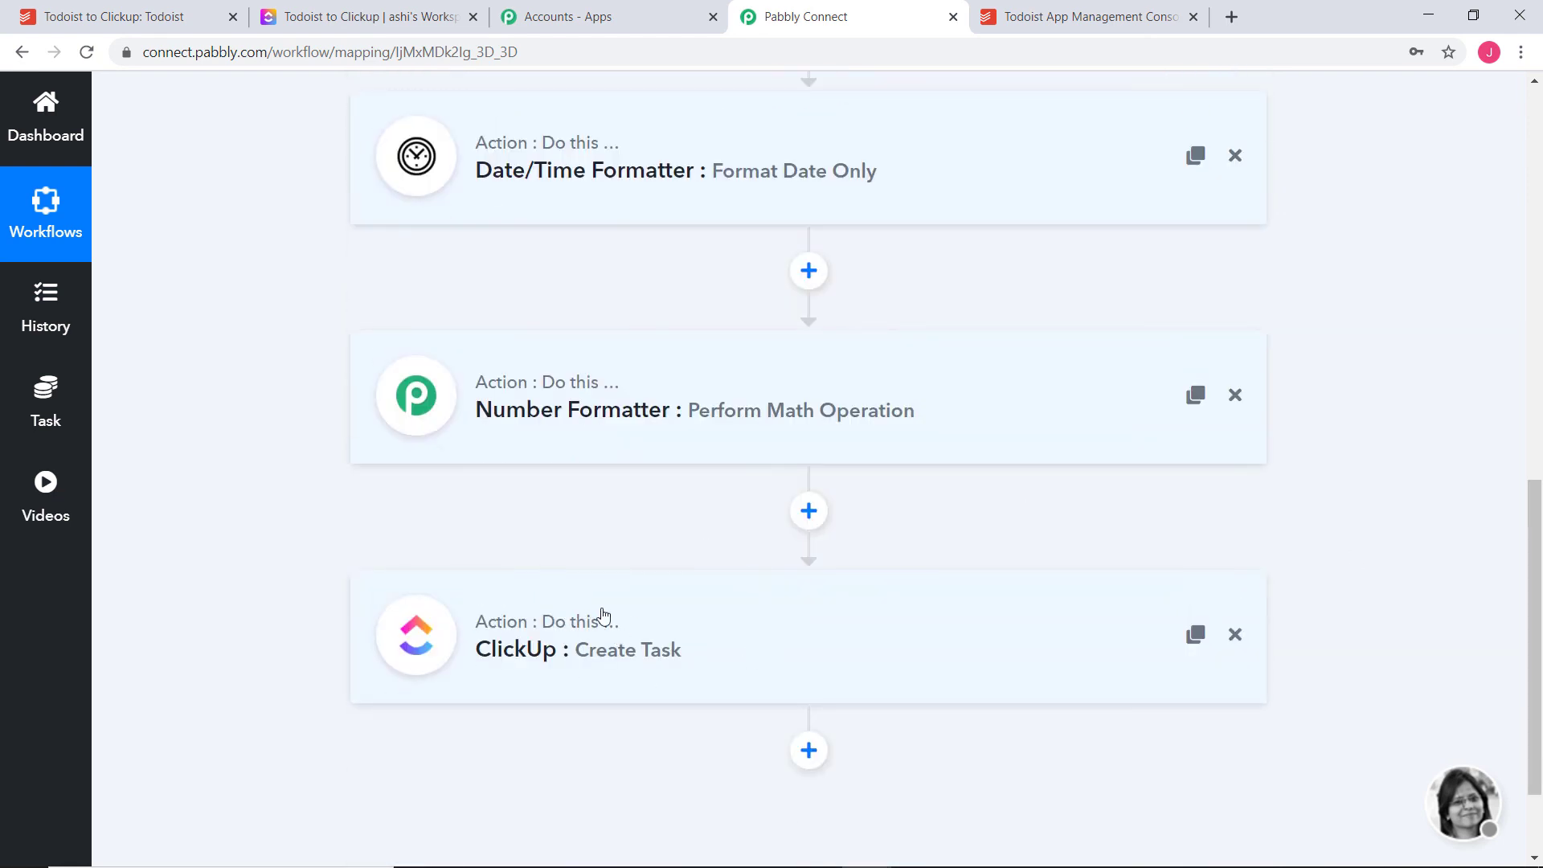
scroll(1434, 526, up, 6)
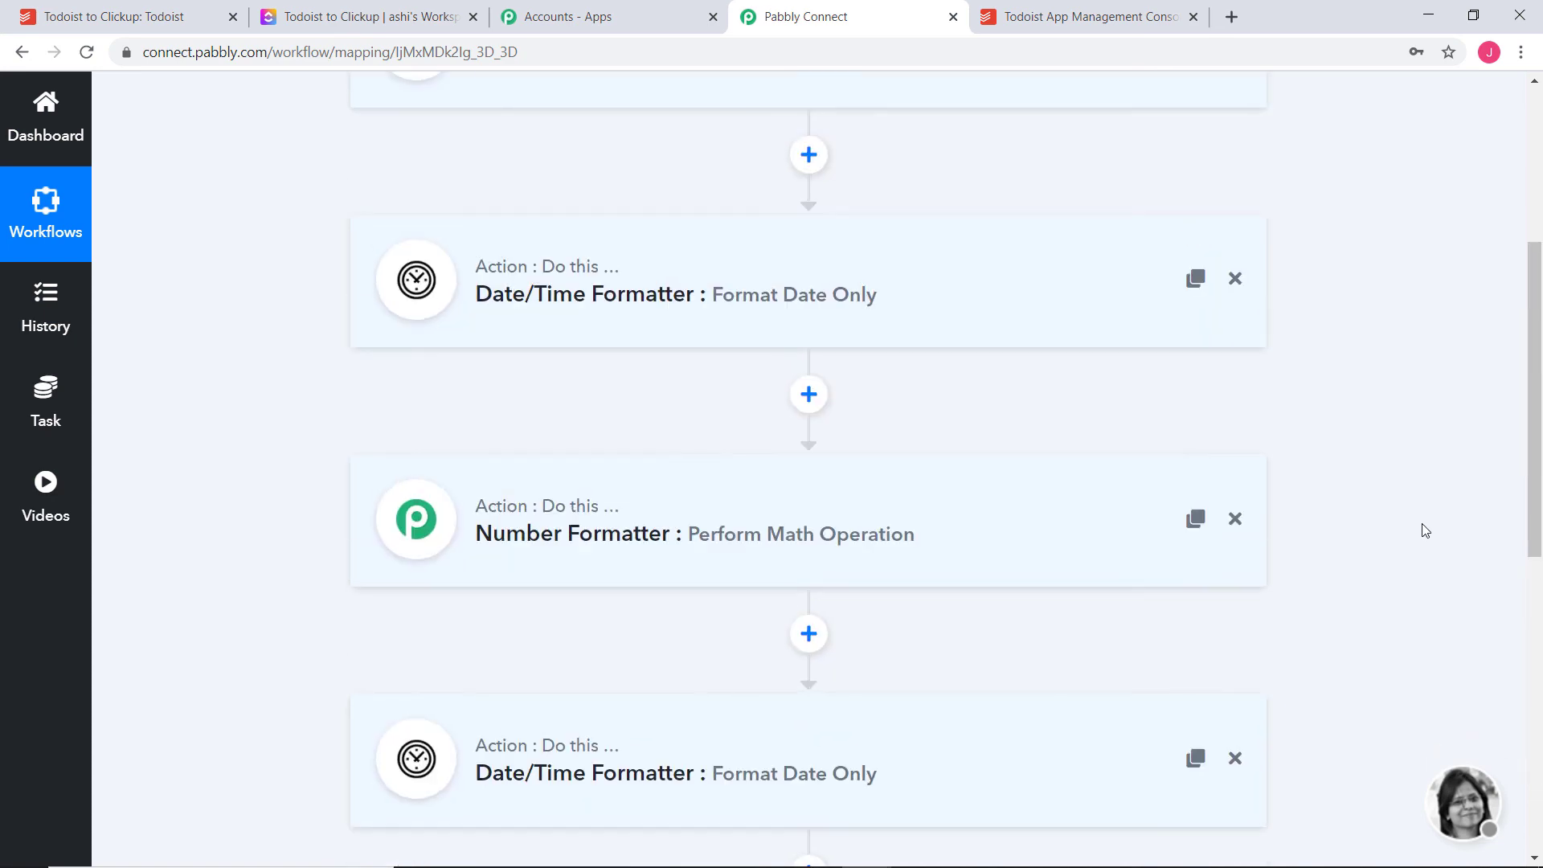